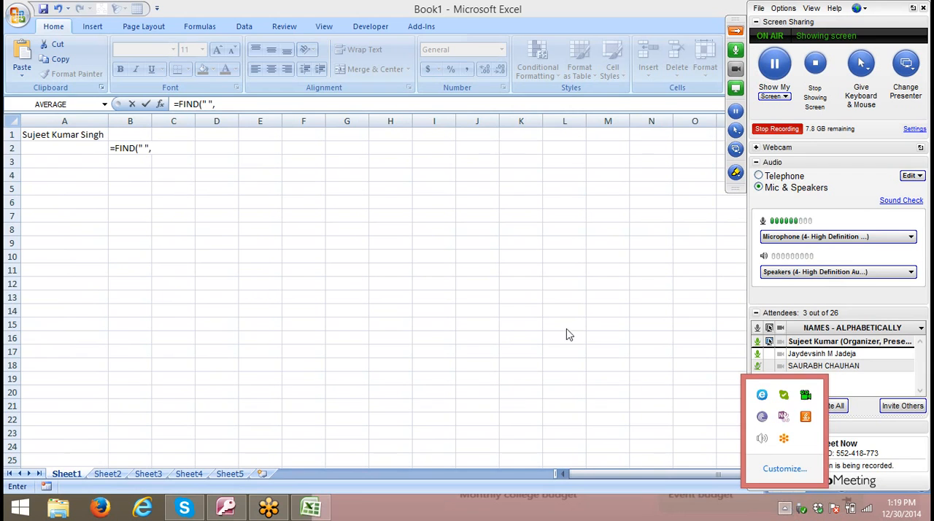
- Complete the FIND formula in B2 so it locates the first space in A1, starting from character 1
{"action": "left_click", "coordinate": [158, 147]}
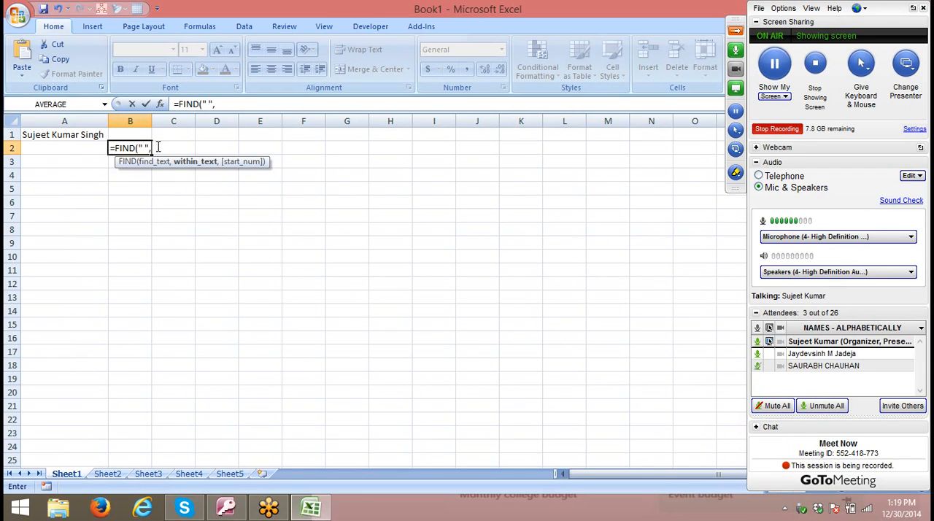
{"action": "left_click", "coordinate": [85, 135]}
{"action": "type", "text": ",1"}
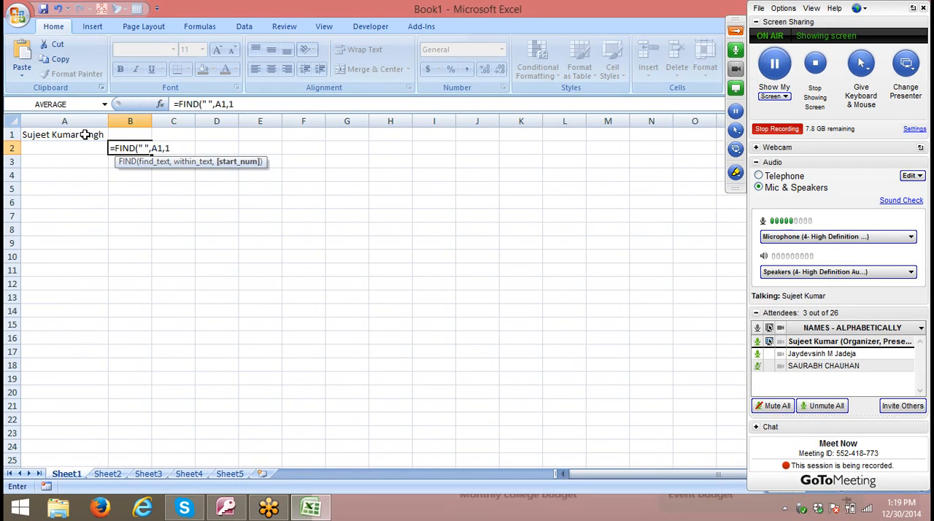
{"action": "key", "text": "Return"}
- Enter =LEFT(A1,B2-1) in B1 to extract the first name from the full name
{"action": "key", "text": "Up"}
{"action": "key", "text": "Up"}
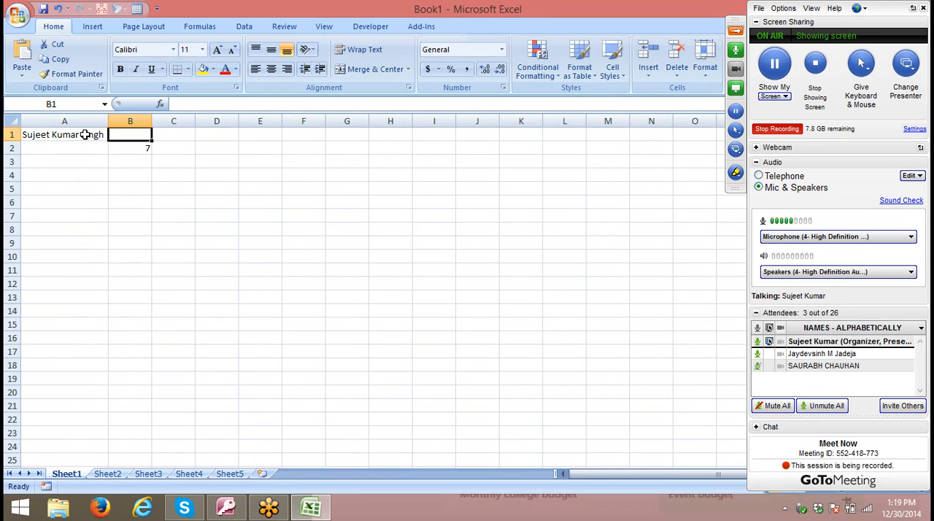
{"action": "type", "text": "=l"}
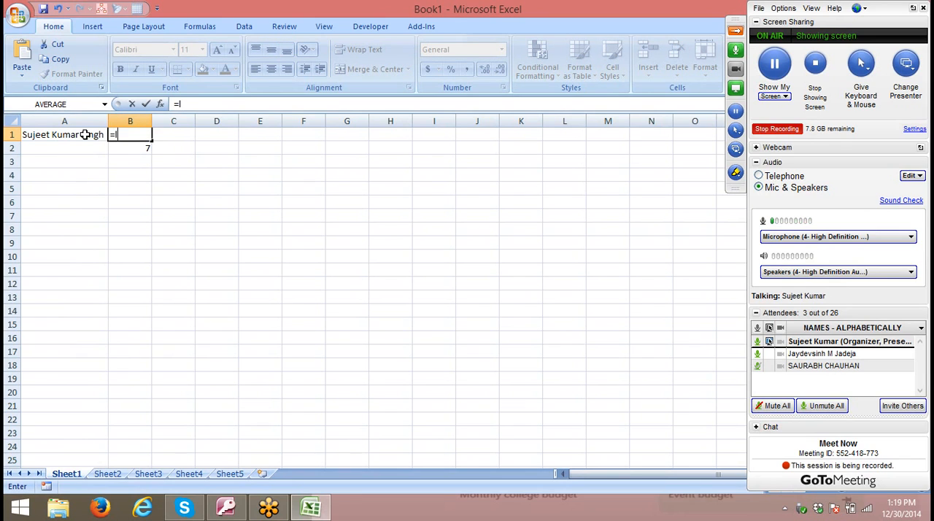
{"action": "type", "text": "e"}
{"action": "key", "text": "Down"}
{"action": "key", "text": "Up"}
{"action": "key", "text": "Tab"}
{"action": "type", "text": "B2"}
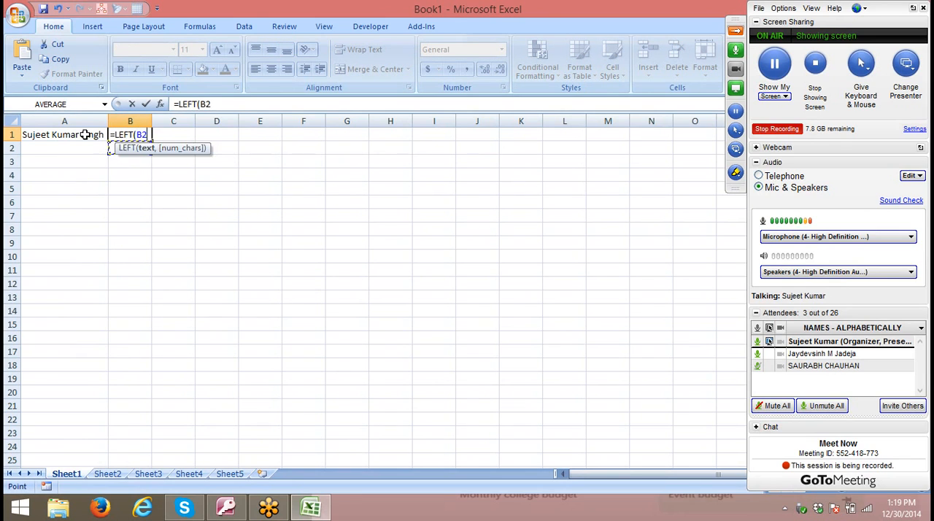
{"action": "key", "text": "Down"}
{"action": "key", "text": "Left"}
{"action": "key", "text": "Up"}
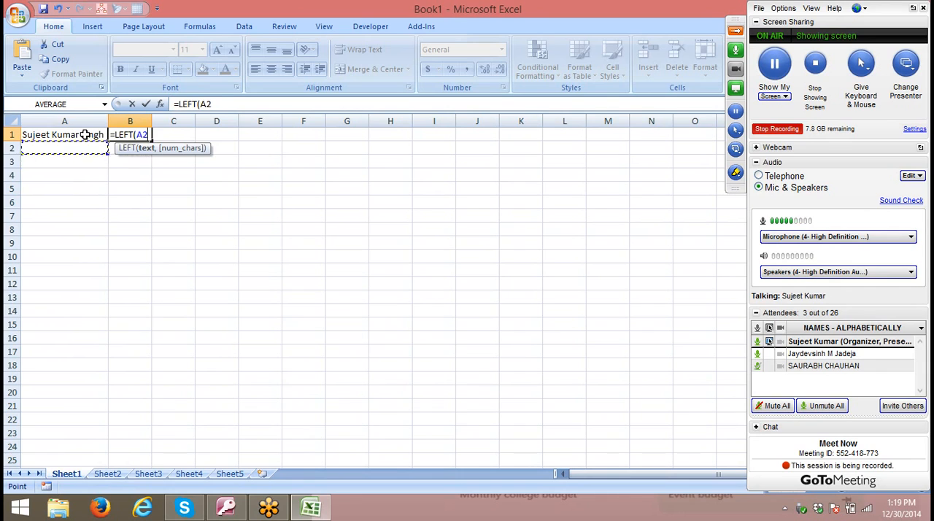
{"action": "key", "text": "Up"}
{"action": "type", "text": ","}
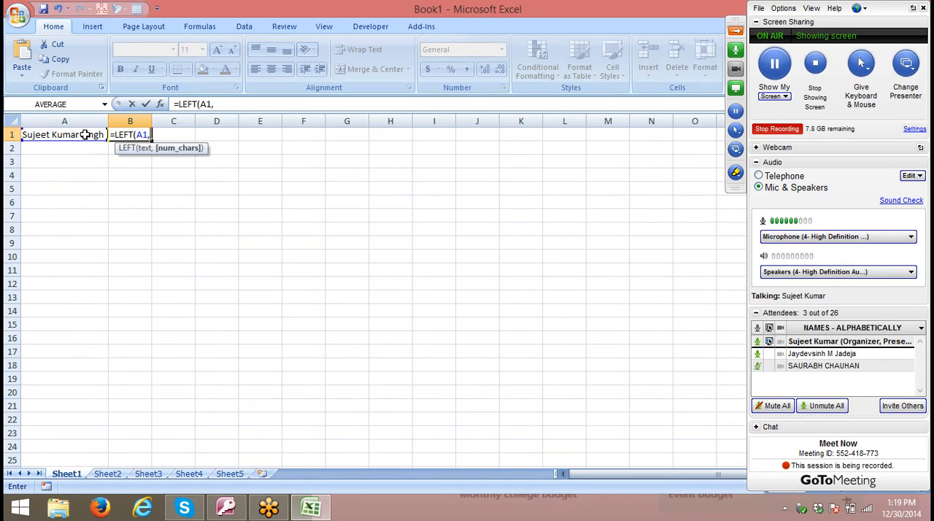
{"action": "key", "text": "Down"}
{"action": "type", "text": "-1"}
{"action": "key", "text": "Return"}
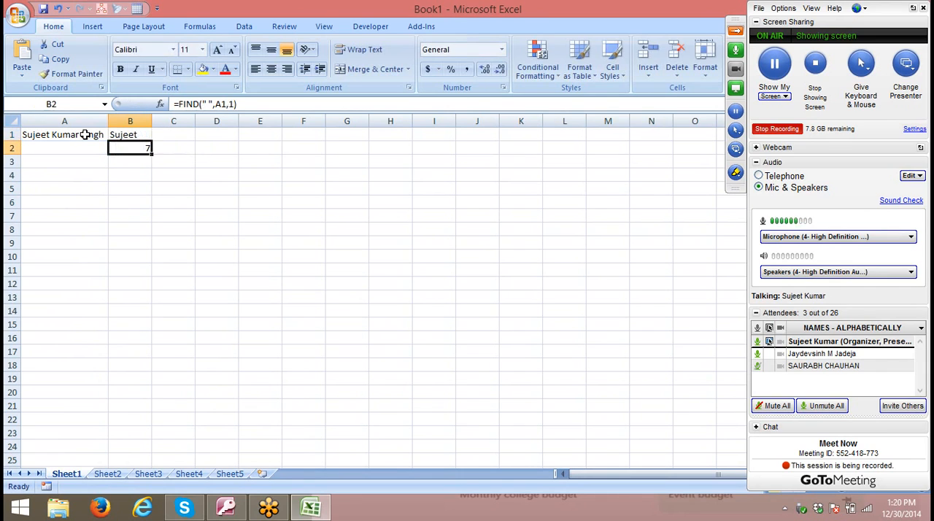
- Enter a FIND formula in C2 that locates the second space in A1, starting just after the position stored in B2
{"action": "left_click", "coordinate": [181, 151]}
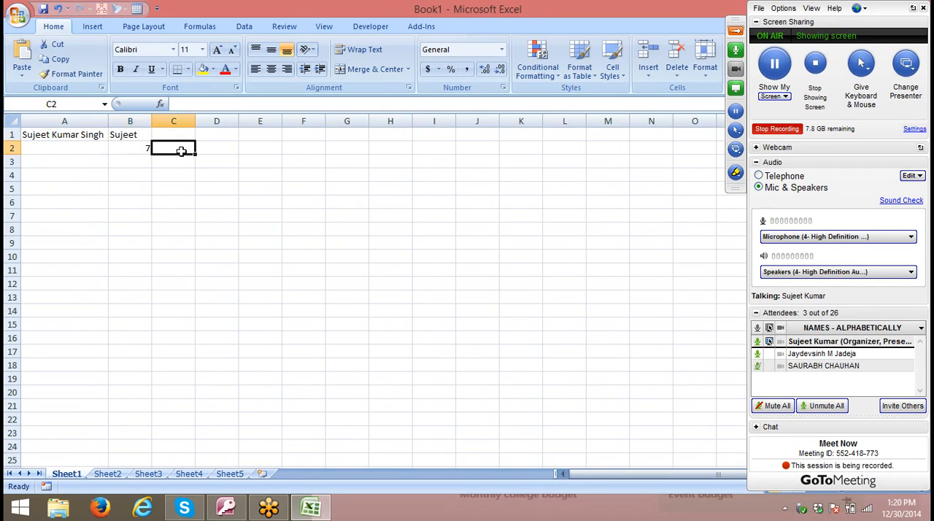
{"action": "type", "text": "=FIND("}
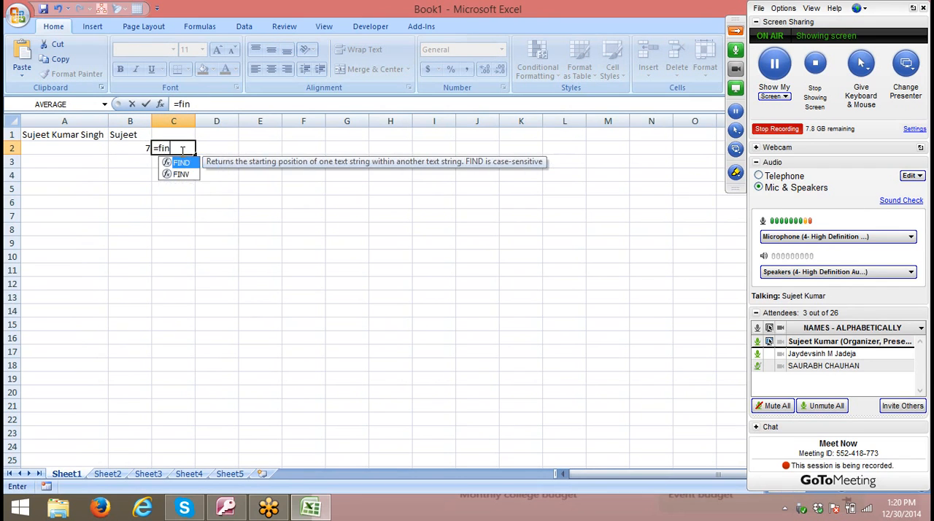
{"action": "type", "text": "\" \""}
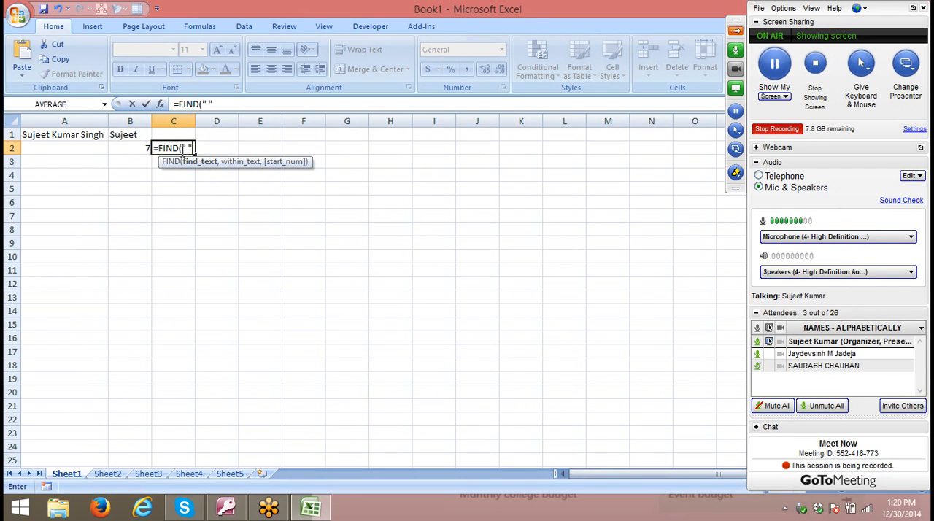
{"action": "type", "text": ","}
{"action": "left_click", "coordinate": [84, 134]}
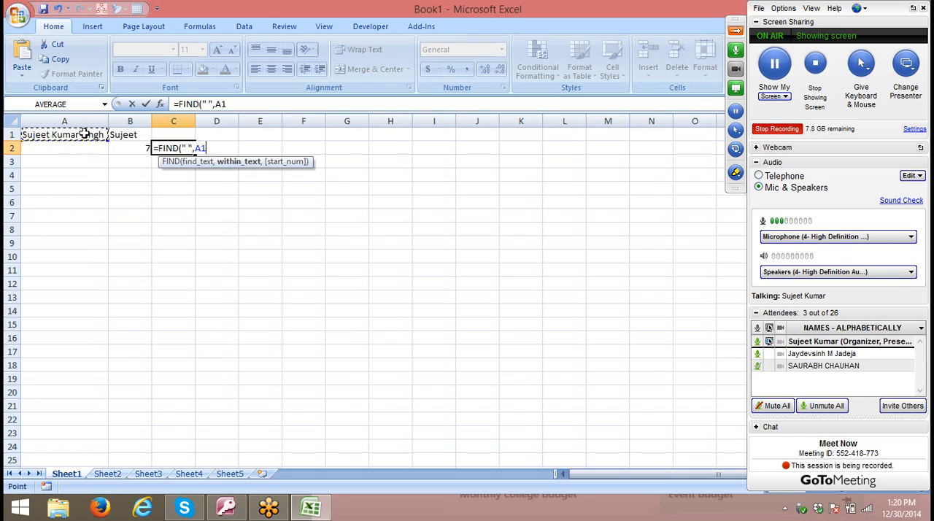
{"action": "type", "text": ","}
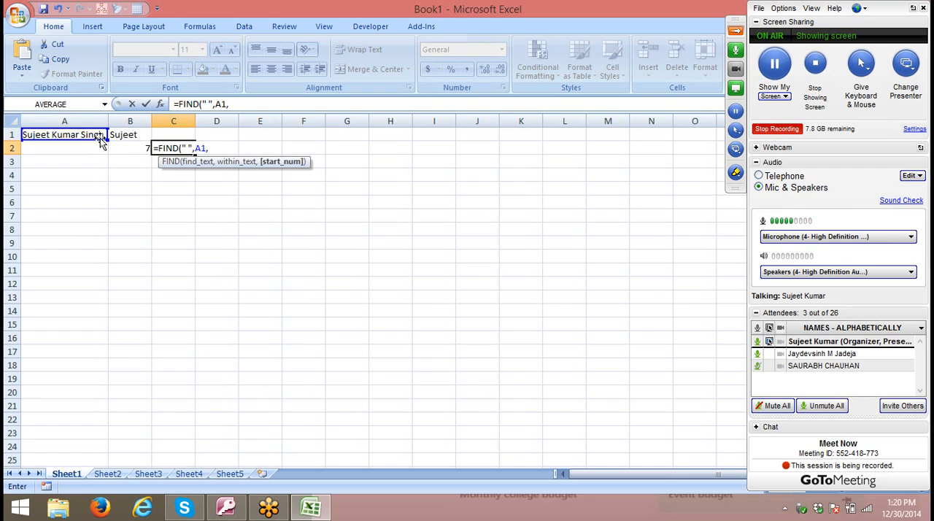
{"action": "left_click", "coordinate": [117, 148]}
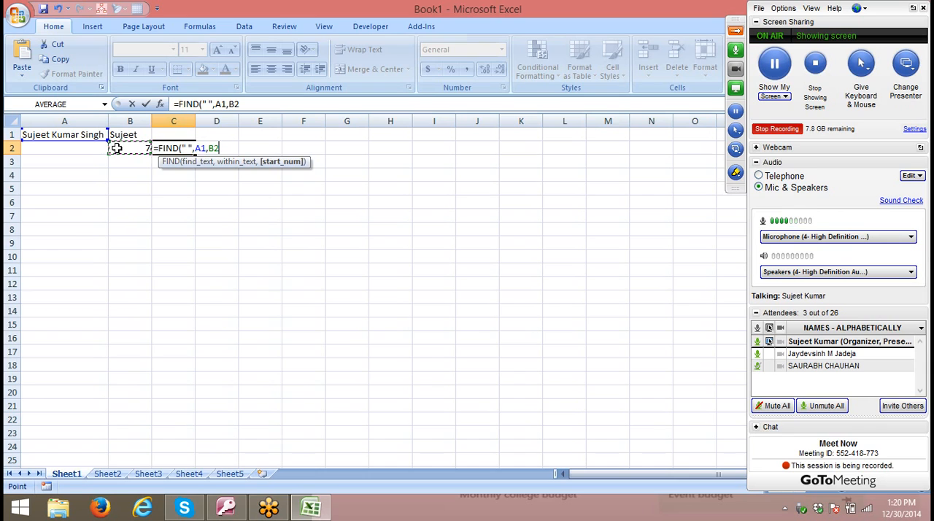
{"action": "type", "text": "+1"}
{"action": "key", "text": "Return"}
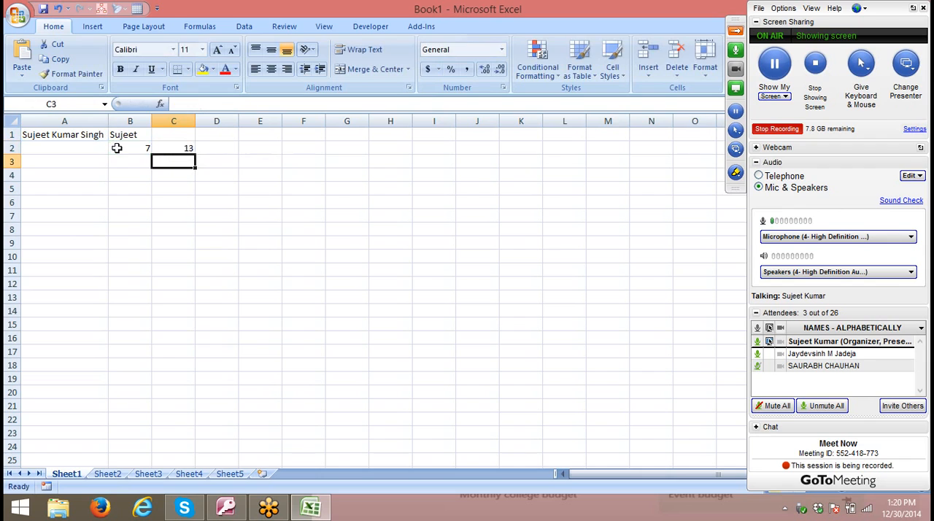
- Enter =RIGHT(A1,LEN(A1)-C2) in C1 to extract the last name from the full name
{"action": "key", "text": "Up"}
{"action": "key", "text": "Up"}
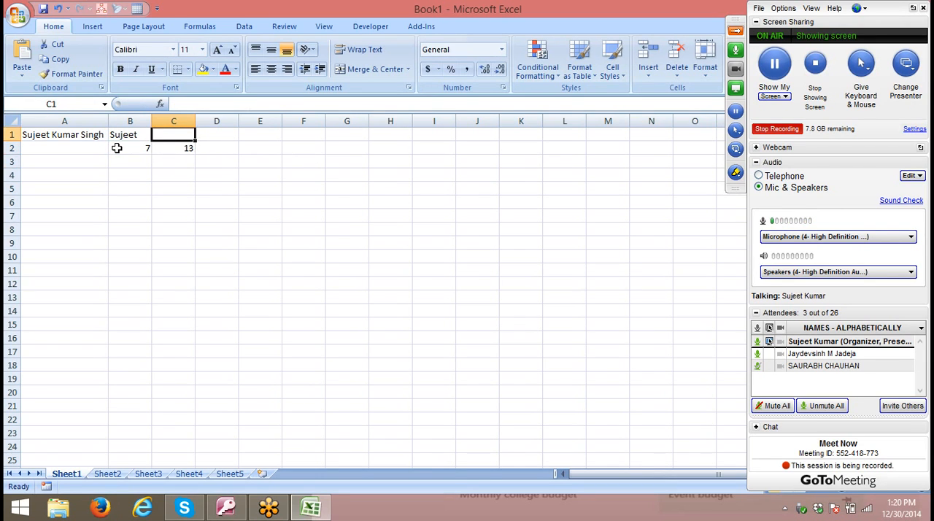
{"action": "type", "text": "=ri"}
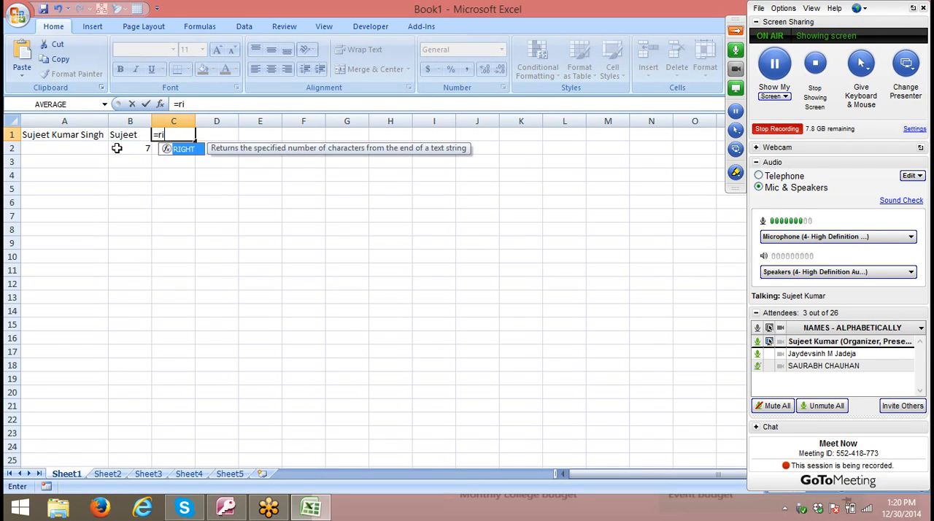
{"action": "key", "text": "Tab"}
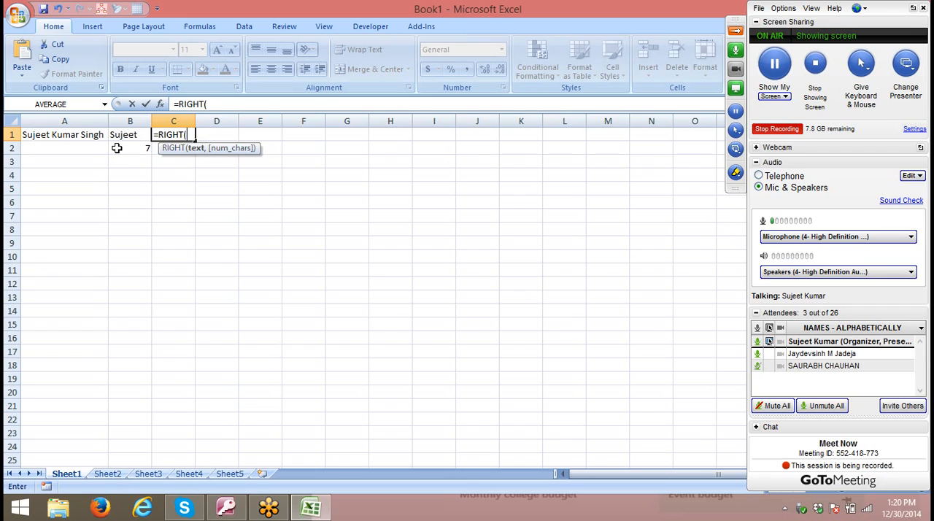
{"action": "key", "text": "Left"}
{"action": "key", "text": "Left"}
{"action": "type", "text": ","}
{"action": "key", "text": "Left"}
{"action": "key", "text": "BackSpace"}
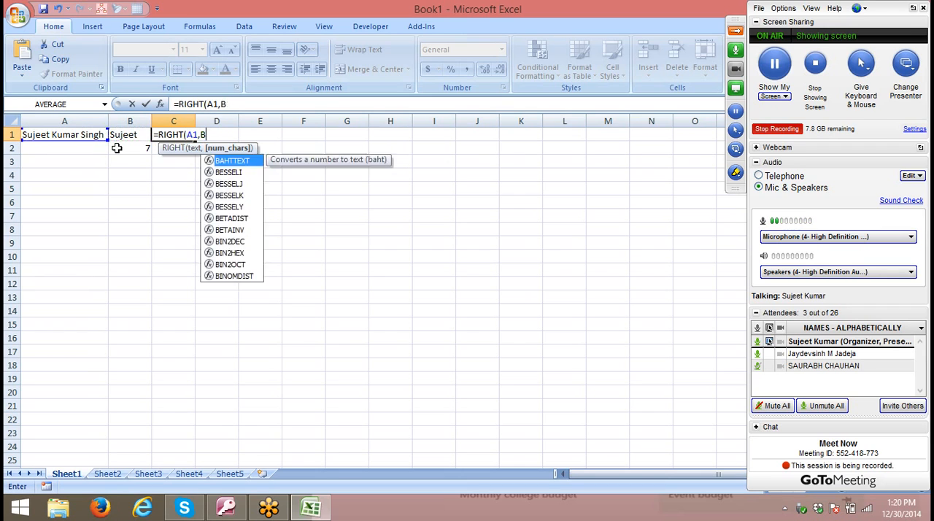
{"action": "key", "text": "BackSpace"}
{"action": "type", "text": "le"}
{"action": "key", "text": "Down"}
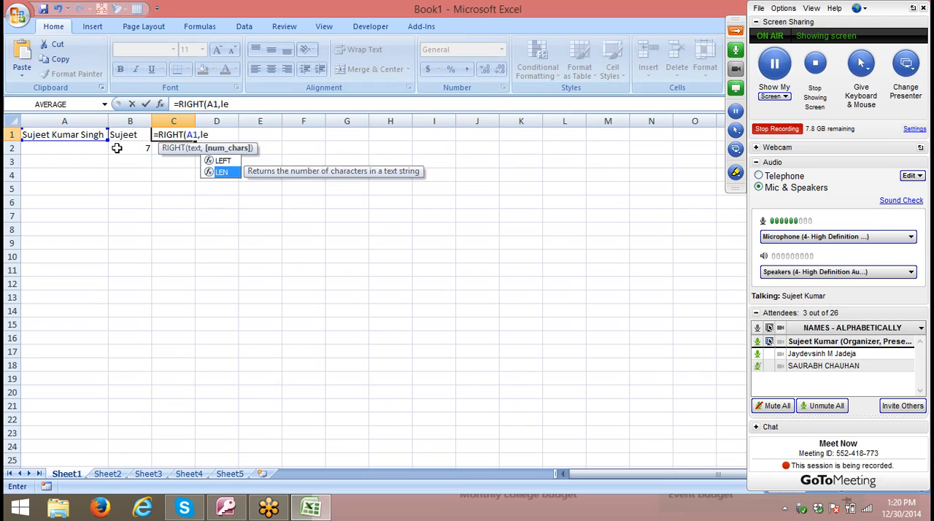
{"action": "key", "text": "Tab"}
{"action": "key", "text": "Left"}
{"action": "key", "text": "Left"}
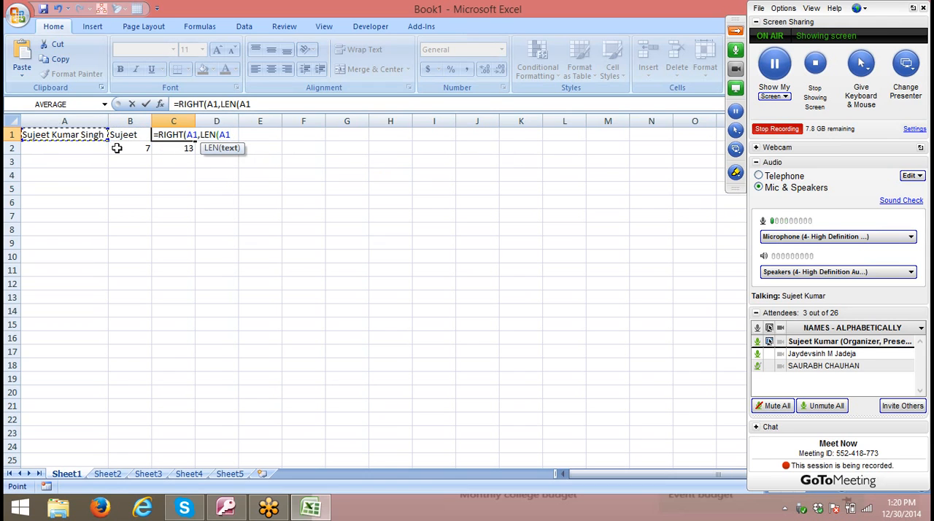
{"action": "type", "text": ")-"}
{"action": "key", "text": "Down"}
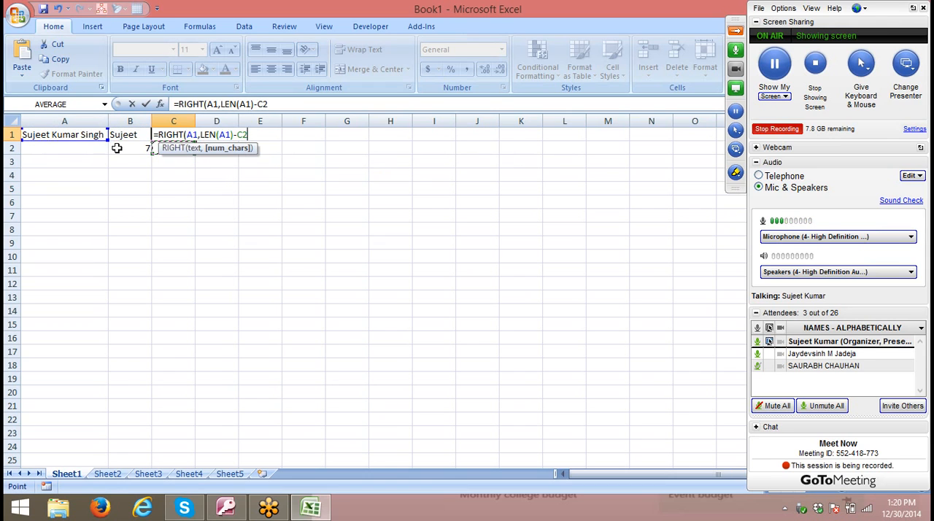
{"action": "key", "text": "Return"}
{"action": "key", "text": "Return"}
{"action": "key", "text": "Up"}
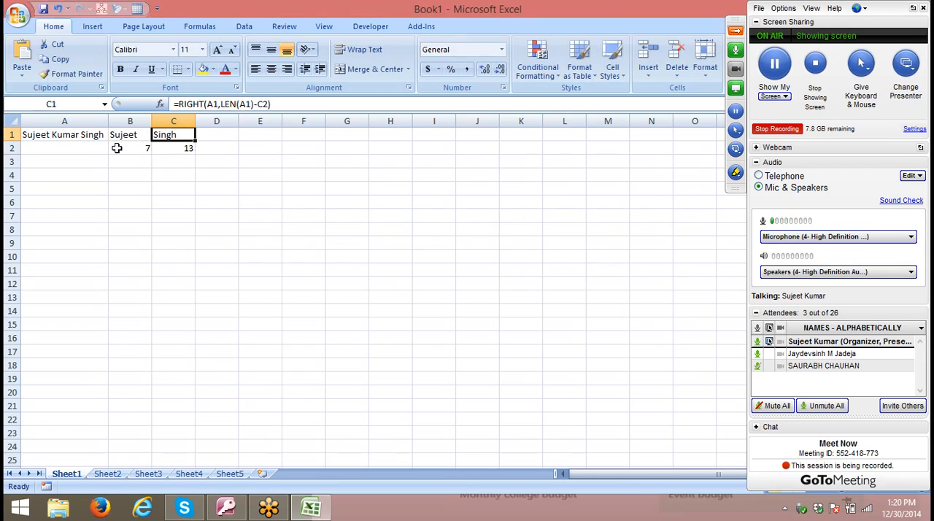
- Replace the three-part name in A1 with only its first two parts, leaving out the surname
{"action": "key", "text": "Left"}
{"action": "key", "text": "Left"}
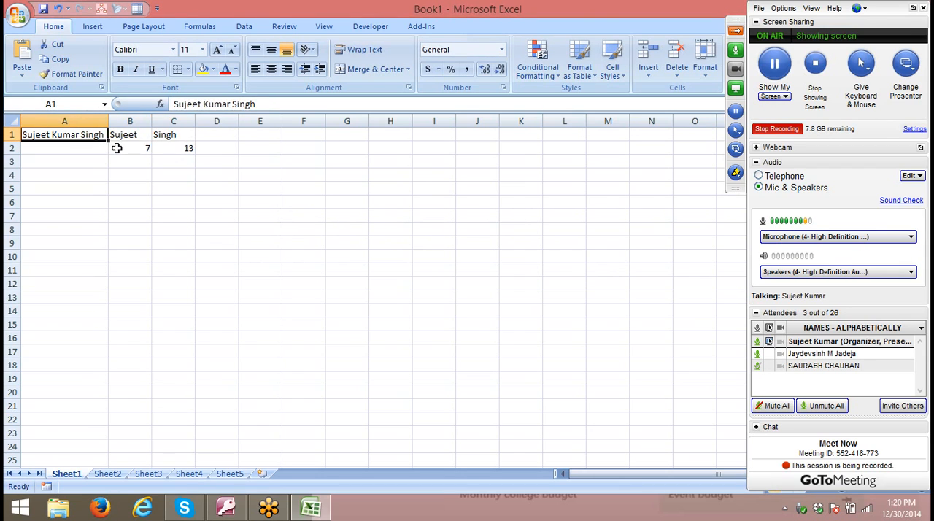
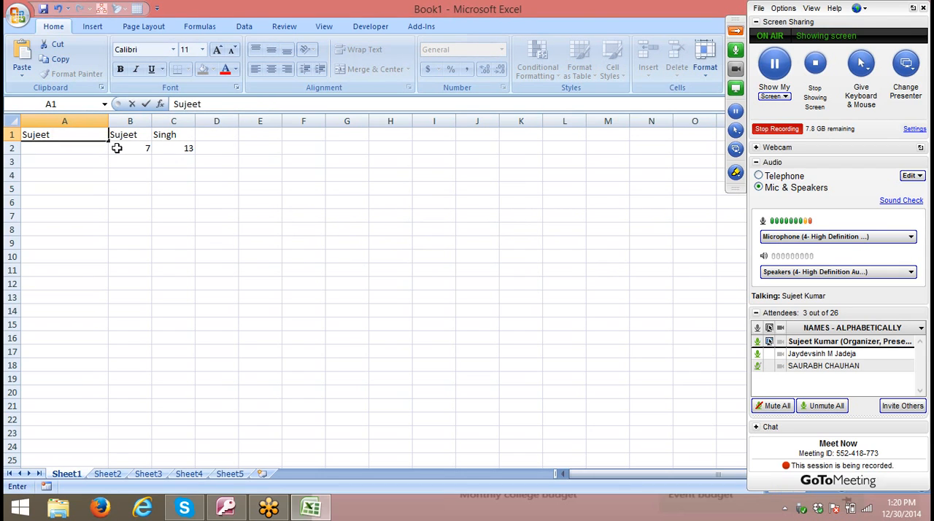
{"action": "key", "text": "Return"}
- Enter =RIGHT(A1,LEN(A1)-B2) in D1 to extract the second part of the two-part name, accepting the proposed closing bracket
{"action": "key", "text": "Up"}
{"action": "key", "text": "Right"}
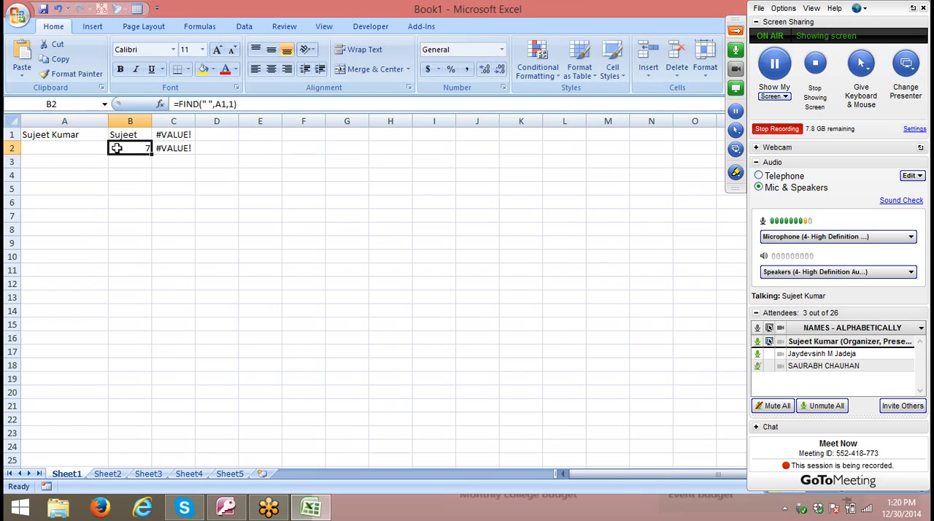
{"action": "key", "text": "Right"}
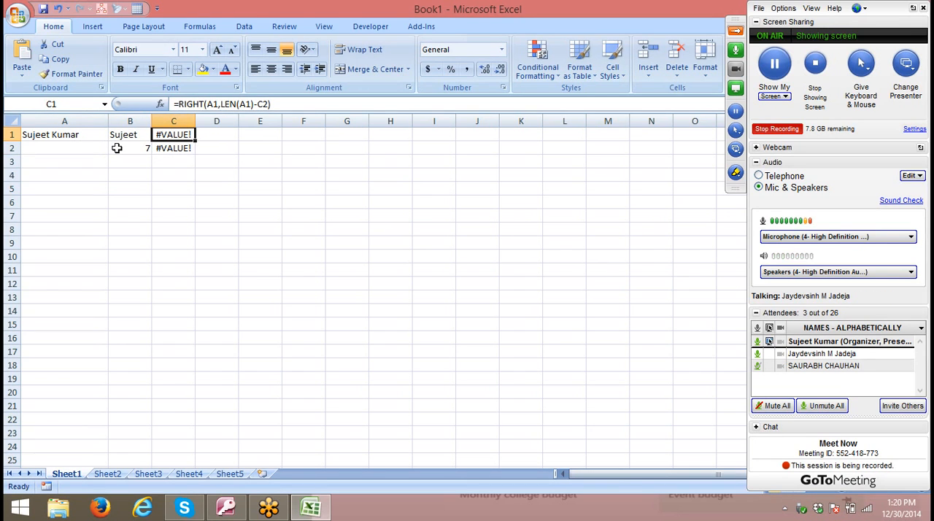
{"action": "key", "text": "Right"}
{"action": "type", "text": "=ri"}
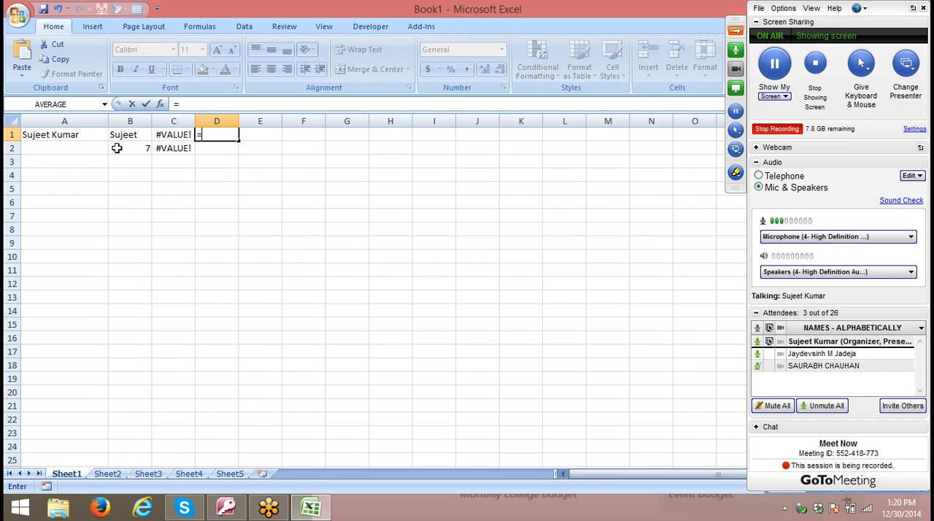
{"action": "key", "text": "Tab"}
{"action": "key", "text": "Left"}
{"action": "key", "text": "Left"}
{"action": "key", "text": "Left"}
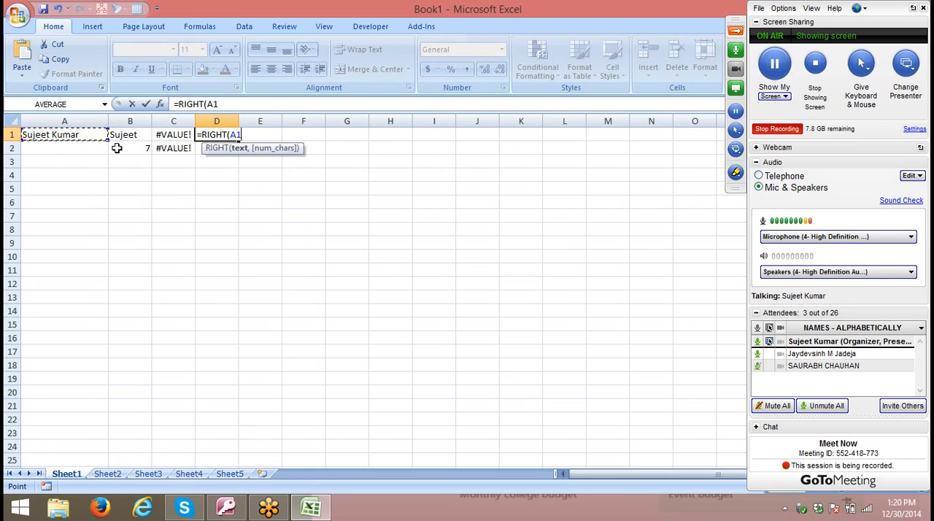
{"action": "type", "text": ",len"}
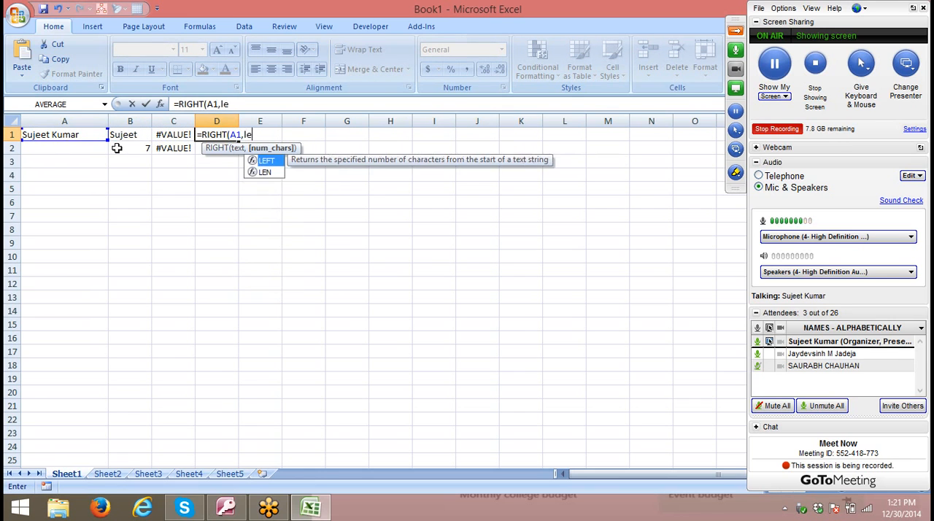
{"action": "key", "text": "Tab"}
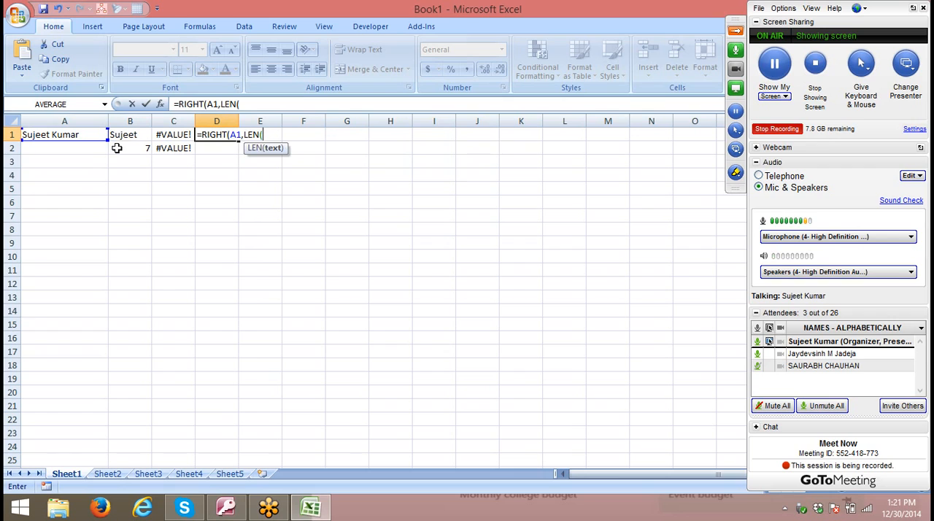
{"action": "key", "text": "Left"}
{"action": "key", "text": "Left"}
{"action": "key", "text": "Left"}
{"action": "type", "text": ")"}
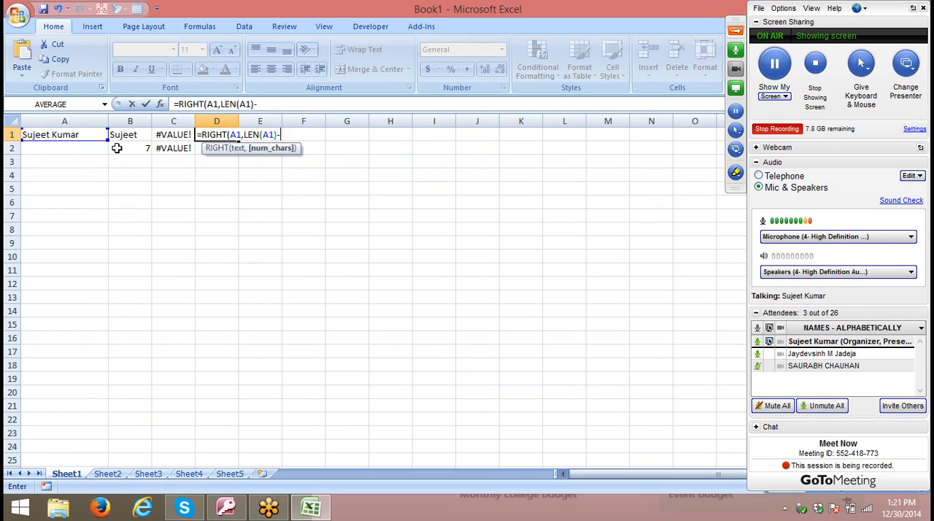
{"action": "type", "text": "-"}
{"action": "left_click", "coordinate": [117, 148]}
{"action": "key", "text": "Return"}
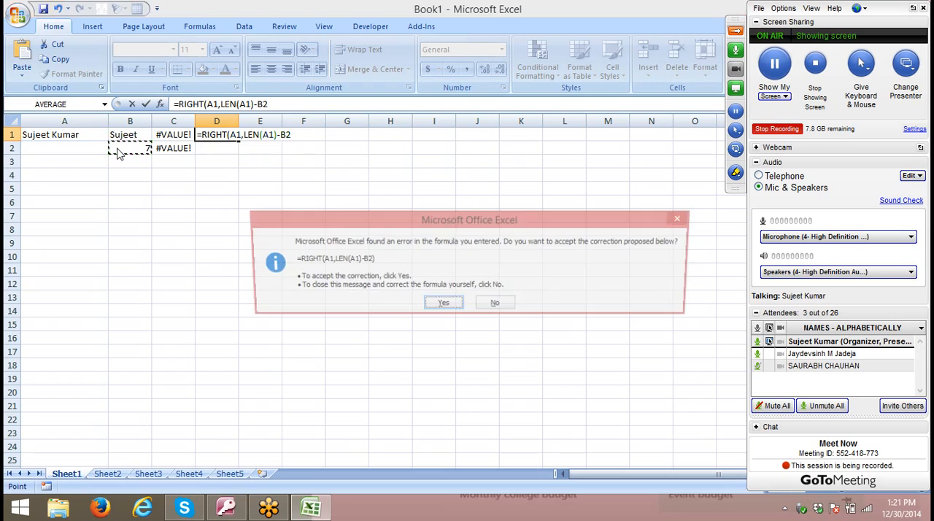
{"action": "key", "text": "Return"}
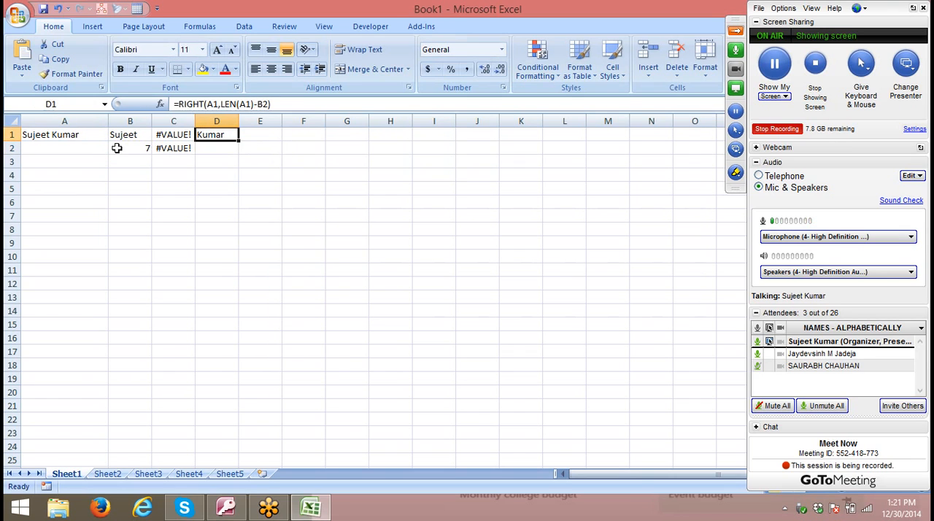
{"action": "key", "text": "Left"}
{"action": "key", "text": "Right"}
{"action": "key", "text": "Left"}
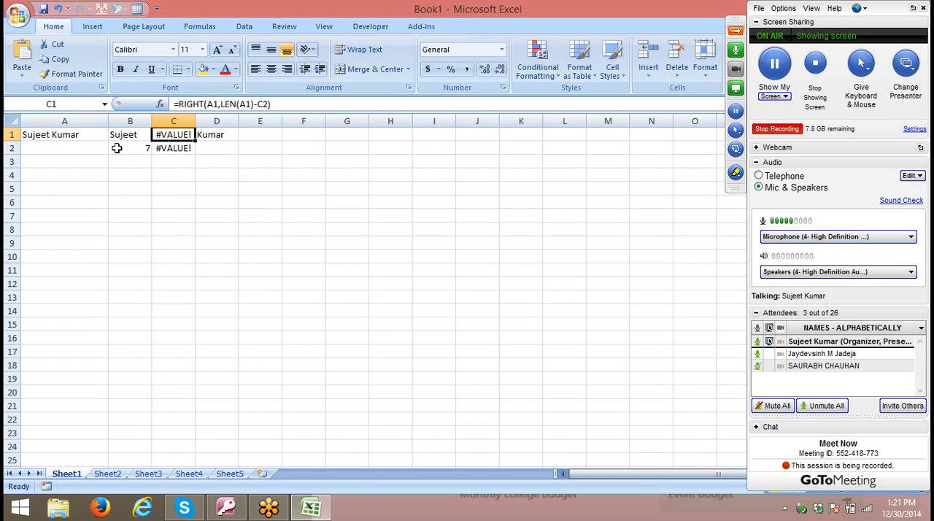
- Enter =IFERROR(C1,D1) in E1 so the D1 result is used whenever C1 returns an error
{"action": "key", "text": "Right"}
{"action": "key", "text": "Right"}
{"action": "type", "text": "=if"}
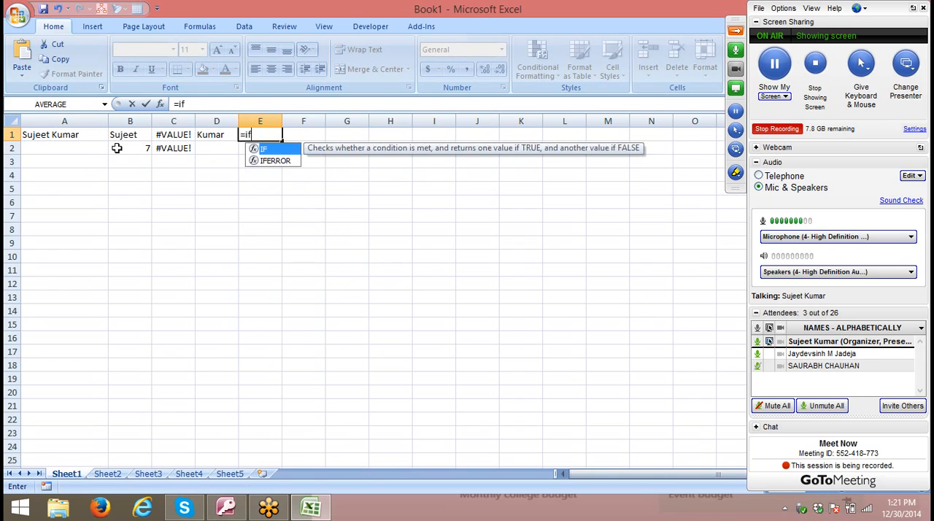
{"action": "key", "text": "Down"}
{"action": "key", "text": "Tab"}
{"action": "key", "text": "Left"}
{"action": "key", "text": "Left"}
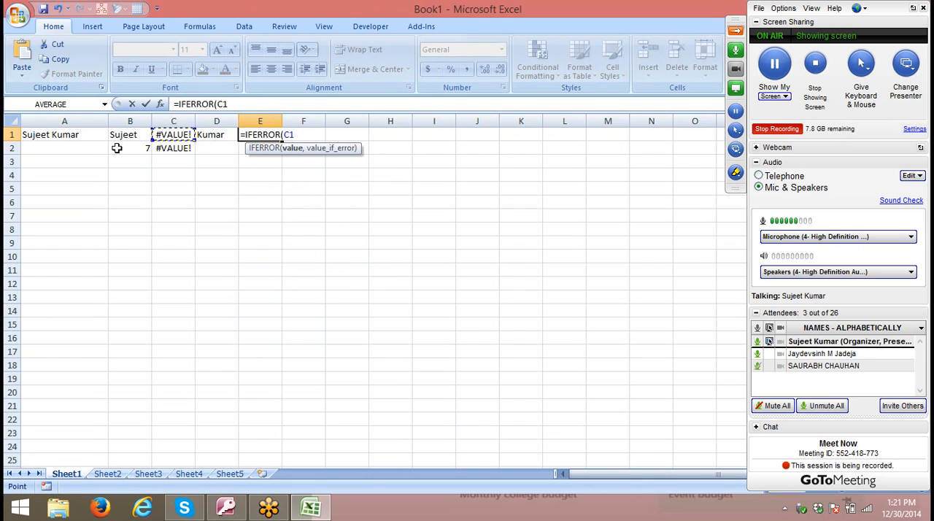
{"action": "type", "text": ","}
{"action": "key", "text": "Left"}
{"action": "type", "text": ")"}
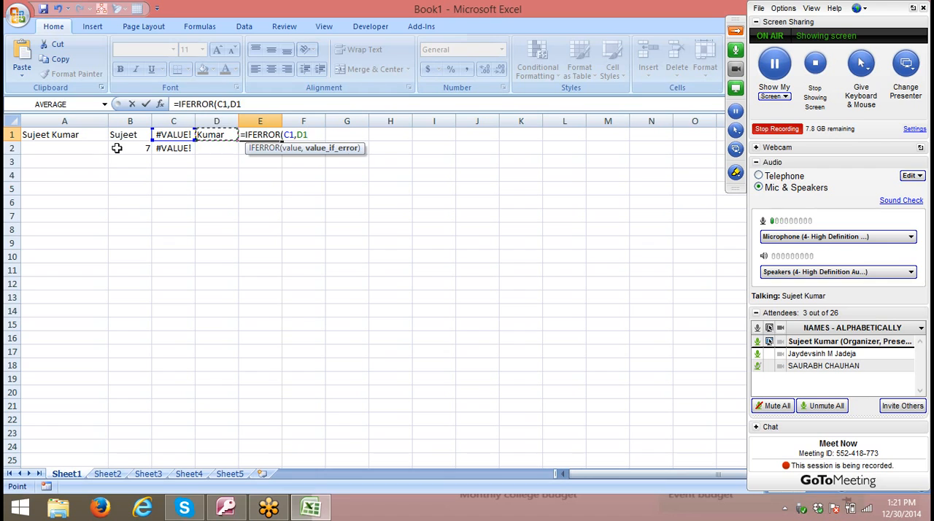
{"action": "key", "text": "Return"}
{"action": "key", "text": "Return"}
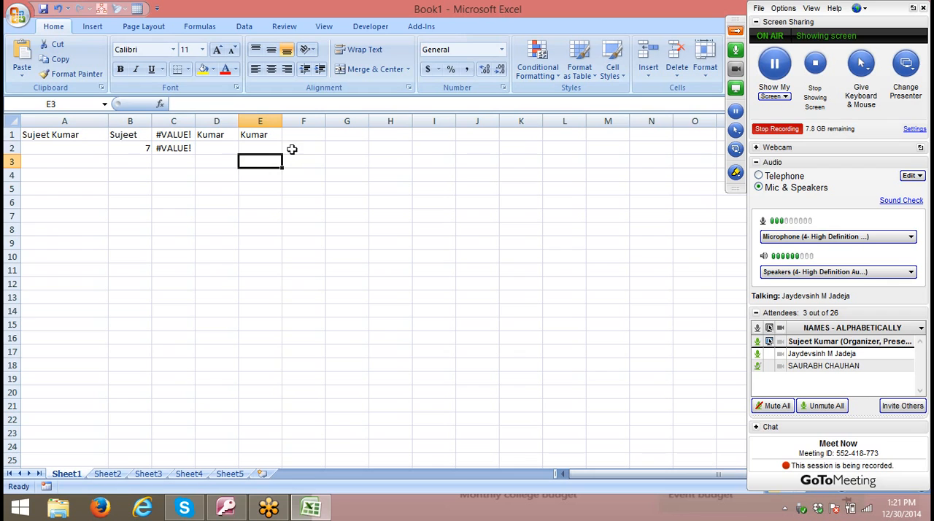
- Replace the B2 reference in C2's formula with B2's own FIND(" ",A1,1) expression
{"action": "left_click", "coordinate": [274, 134]}
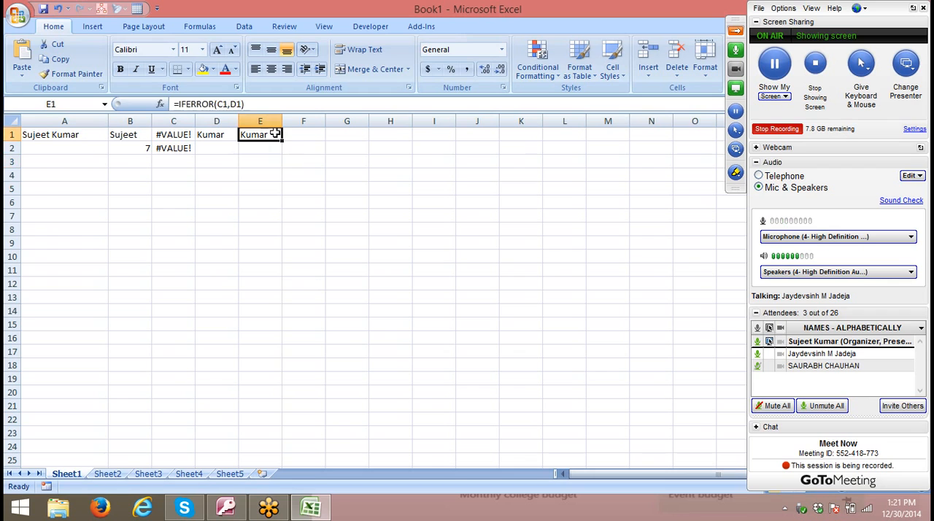
{"action": "left_click", "coordinate": [137, 146]}
{"action": "left_click", "coordinate": [177, 106]}
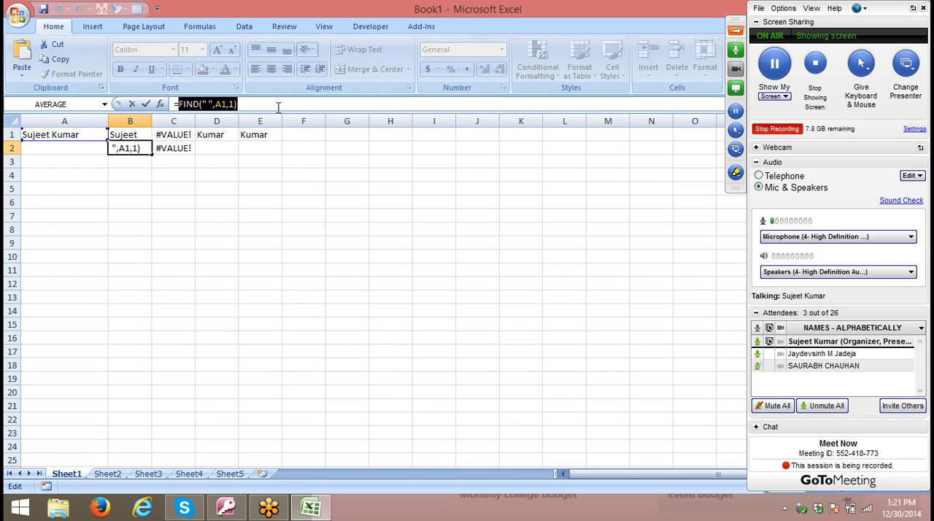
{"action": "key", "text": "Escape"}
{"action": "left_click", "coordinate": [181, 148]}
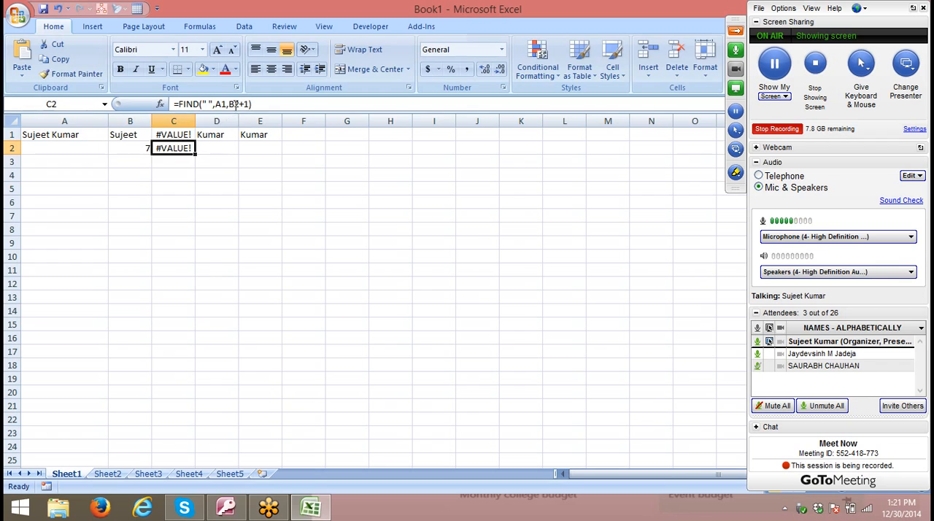
{"action": "double_click", "coordinate": [234, 104]}
{"action": "key", "text": "ctrl+v"}
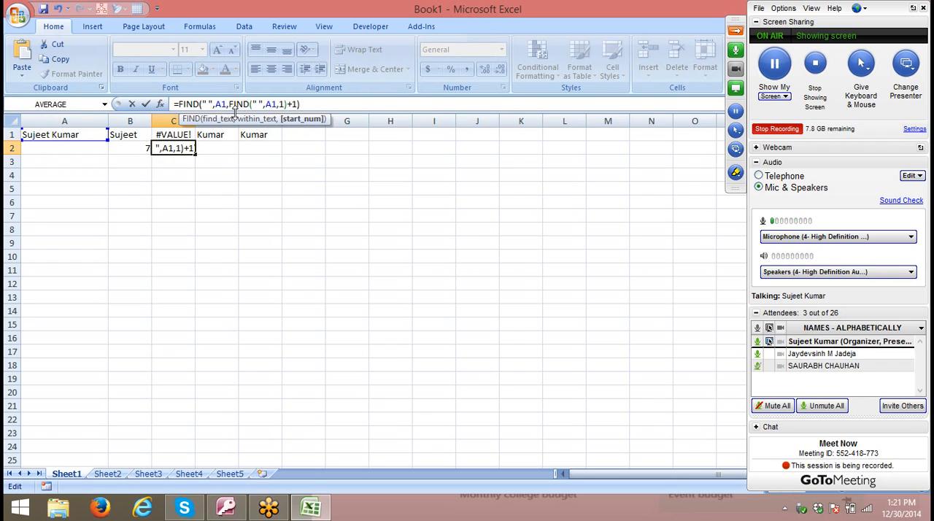
{"action": "key", "text": "Return"}
- Replace the C2 reference in C1's RIGHT formula with C2's nested expression FIND(" ",A1,FIND(" ",A1,1)+1)
{"action": "left_click", "coordinate": [182, 147]}
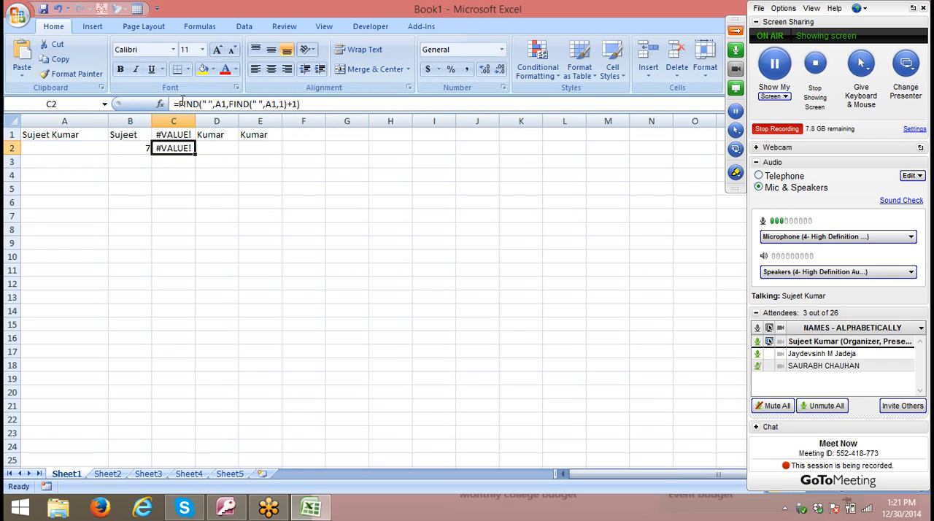
{"action": "left_click_drag", "start_coordinate": [179, 104], "coordinate": [371, 104]}
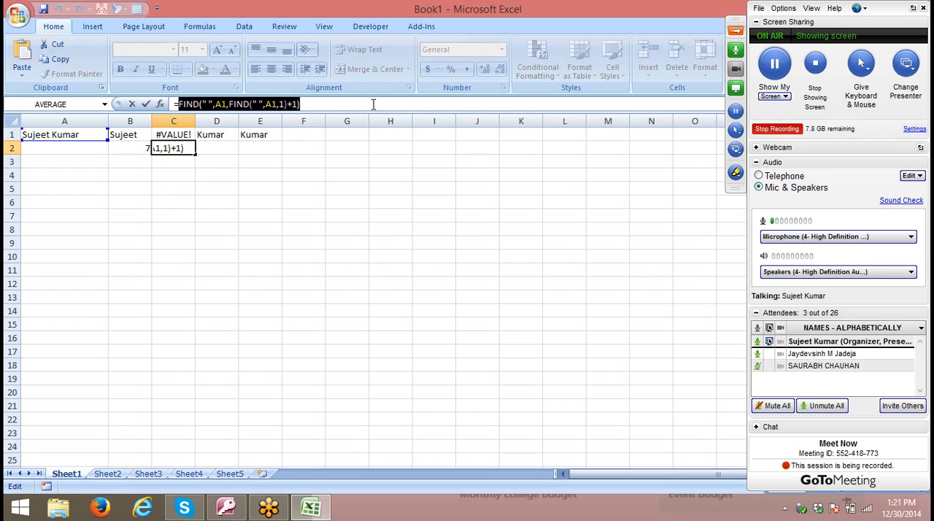
{"action": "key", "text": "Escape"}
{"action": "left_click", "coordinate": [162, 137]}
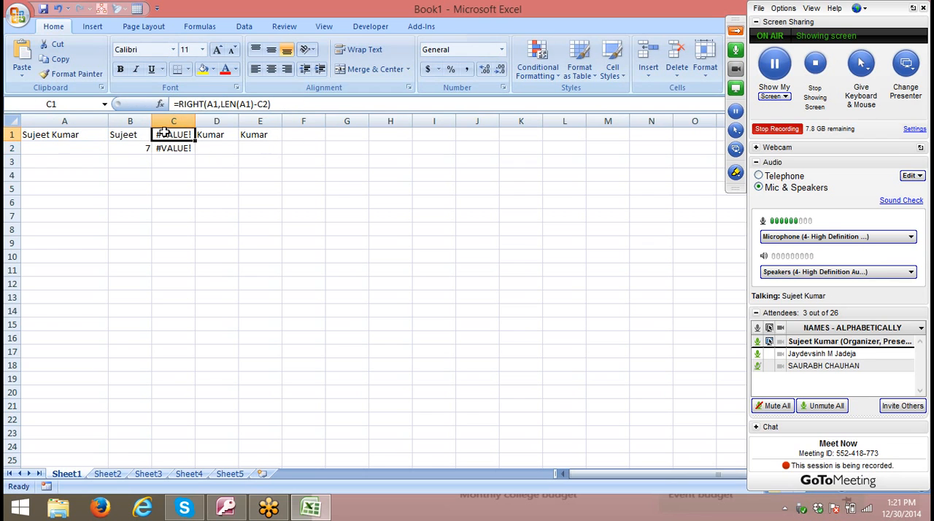
{"action": "double_click", "coordinate": [262, 104]}
{"action": "key", "text": "ctrl+v"}
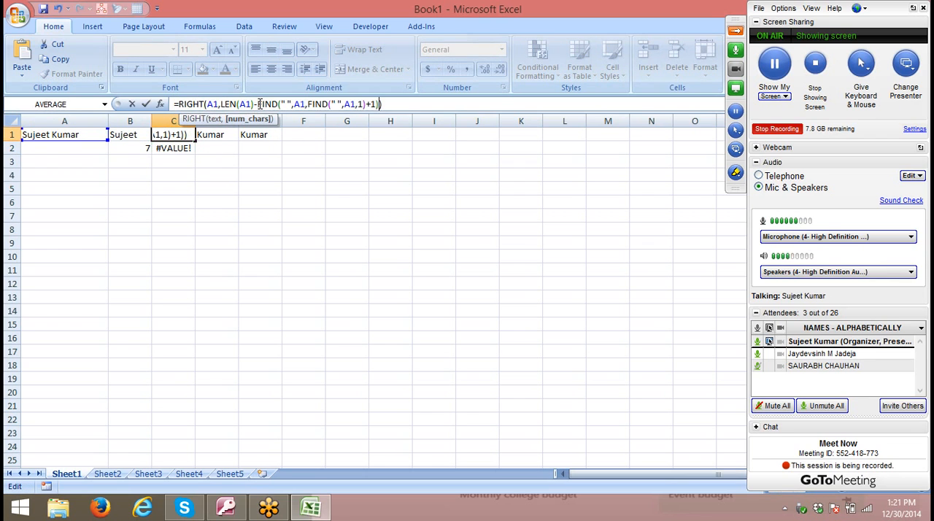
{"action": "key", "text": "Return"}
- Replace the B2 reference in D1's RIGHT formula with FIND(" ",A1,1) copied from B2
{"action": "left_click", "coordinate": [213, 138]}
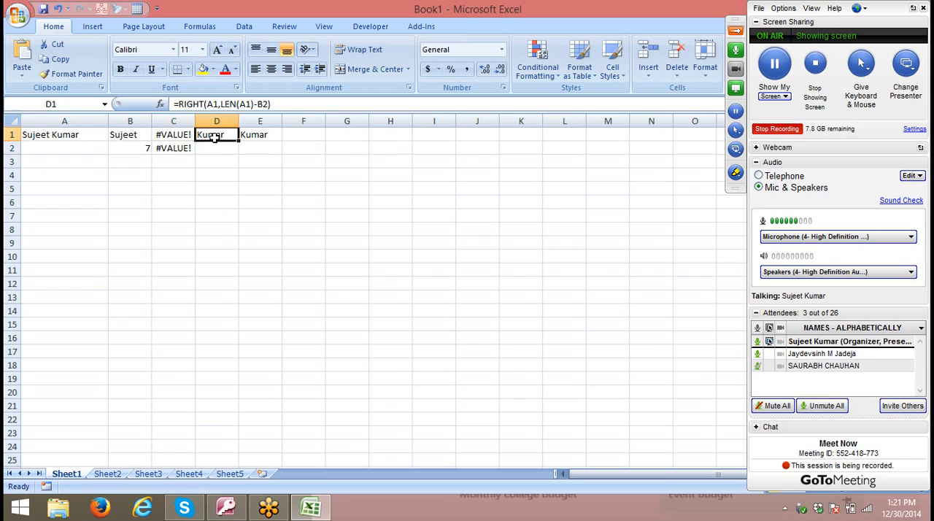
{"action": "left_click", "coordinate": [153, 147]}
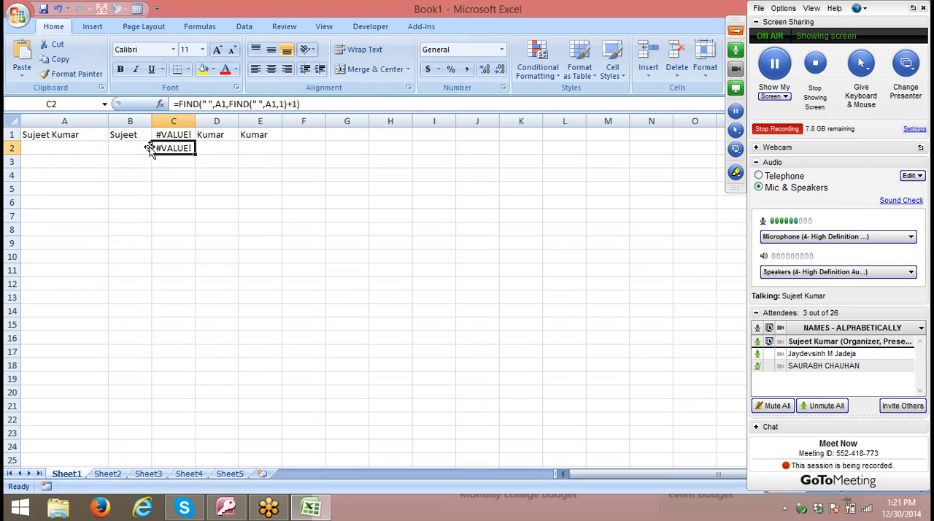
{"action": "key", "text": "Left"}
{"action": "left_click", "coordinate": [181, 104]}
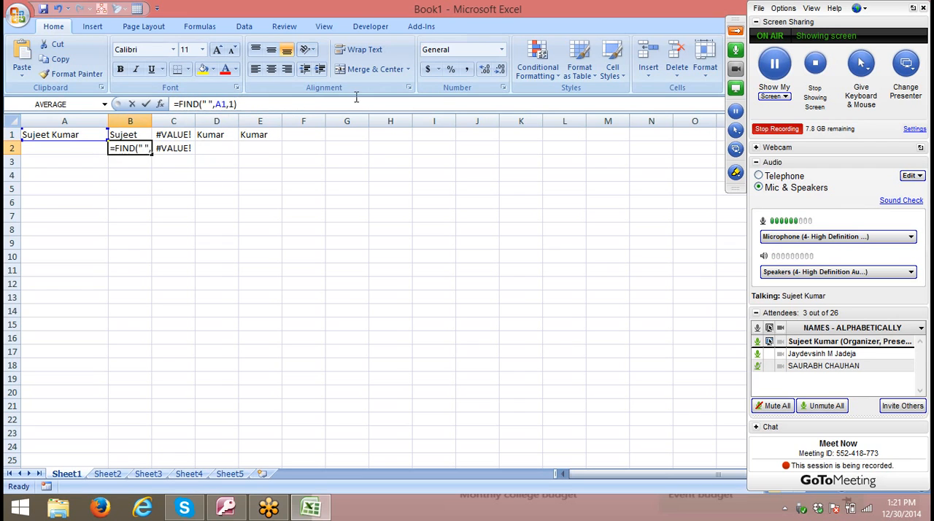
{"action": "left_click_drag", "start_coordinate": [238, 103], "coordinate": [177, 104]}
{"action": "key", "text": "ctrl+c"}
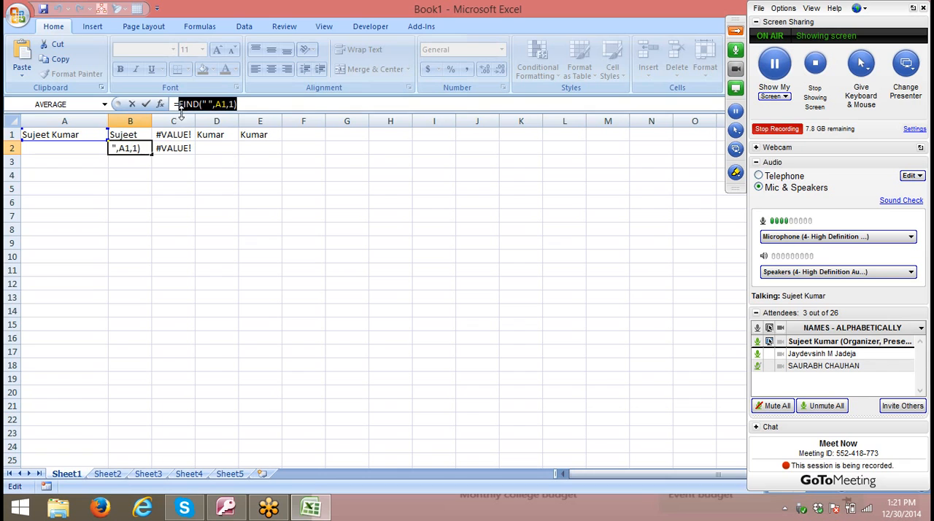
{"action": "left_click", "coordinate": [146, 103]}
{"action": "left_click", "coordinate": [219, 135]}
{"action": "double_click", "coordinate": [260, 104]}
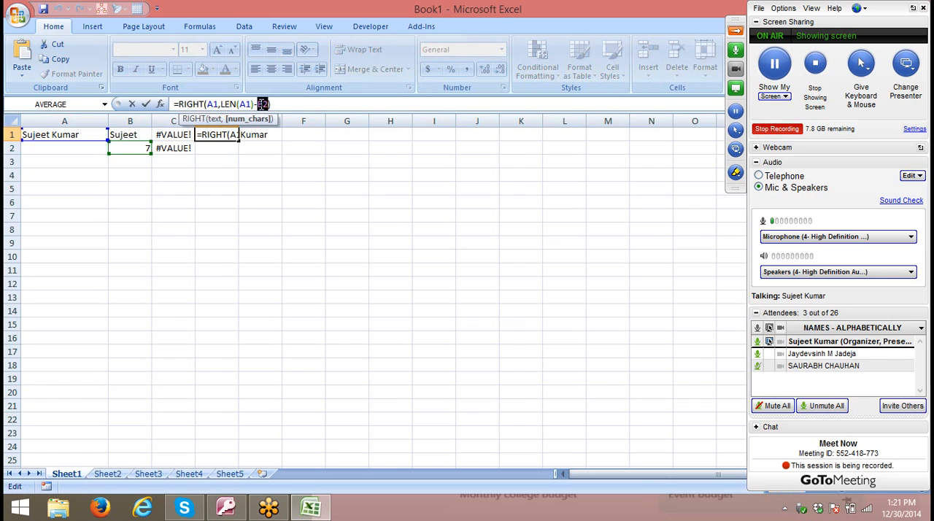
{"action": "key", "text": "ctrl+v"}
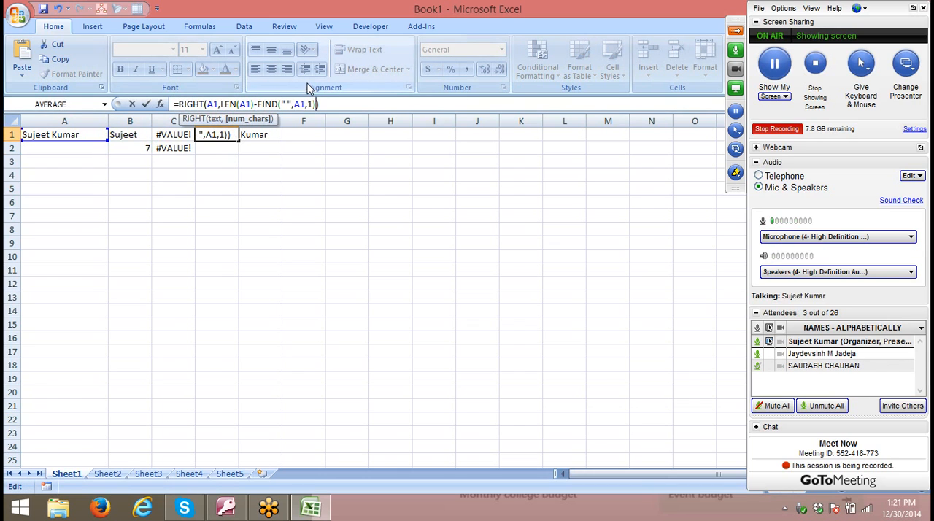
{"action": "key", "text": "Return"}
- Replace the C1 reference in E1's IFERROR formula with the full RIGHT expression copied from C1
{"action": "left_click", "coordinate": [254, 134]}
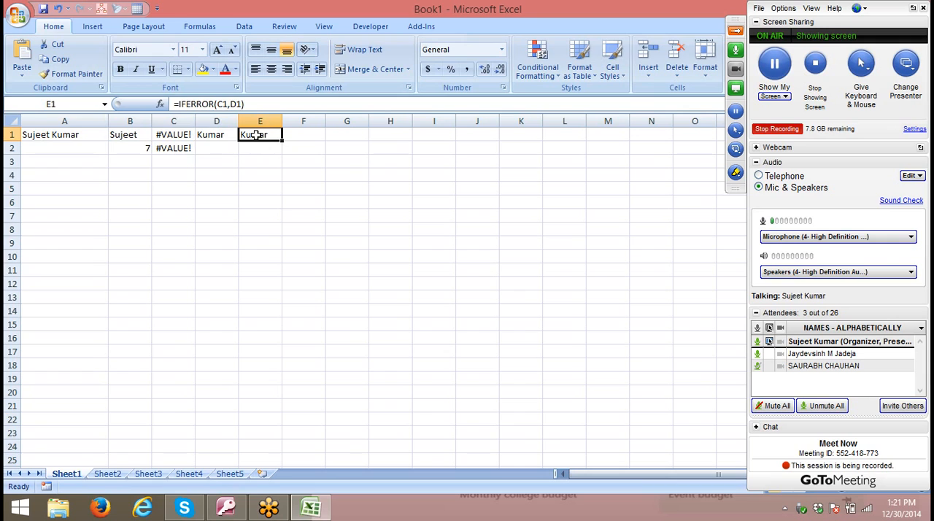
{"action": "left_click", "coordinate": [197, 132]}
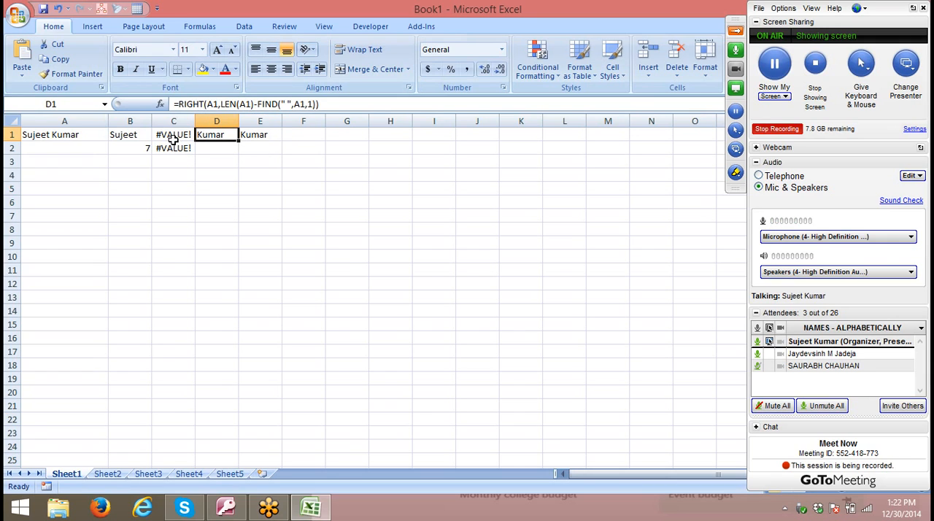
{"action": "left_click", "coordinate": [173, 134]}
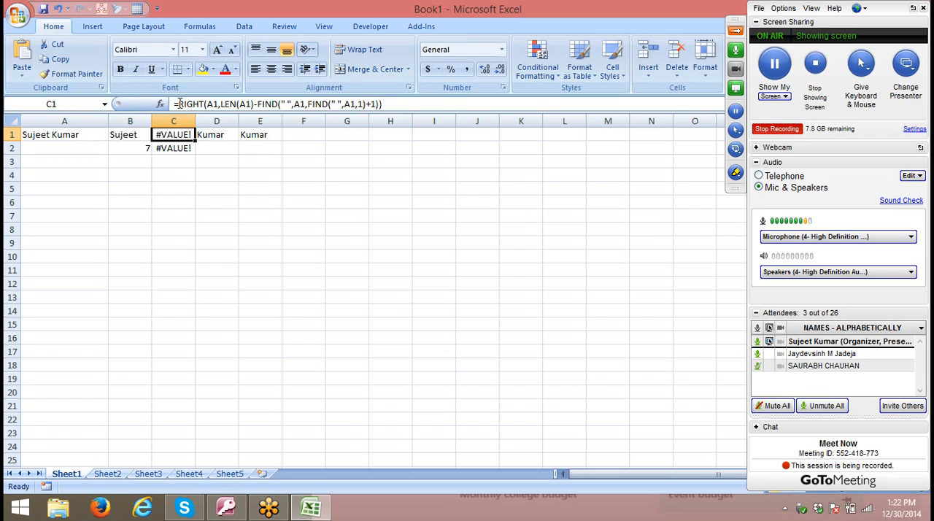
{"action": "left_click_drag", "start_coordinate": [178, 103], "coordinate": [642, 101]}
{"action": "key", "text": "Escape"}
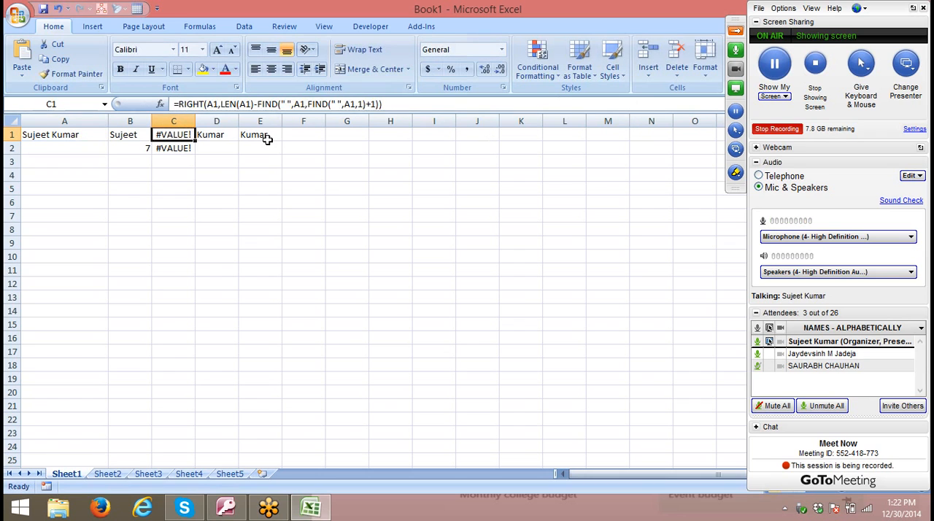
{"action": "left_click", "coordinate": [267, 139]}
{"action": "double_click", "coordinate": [221, 105]}
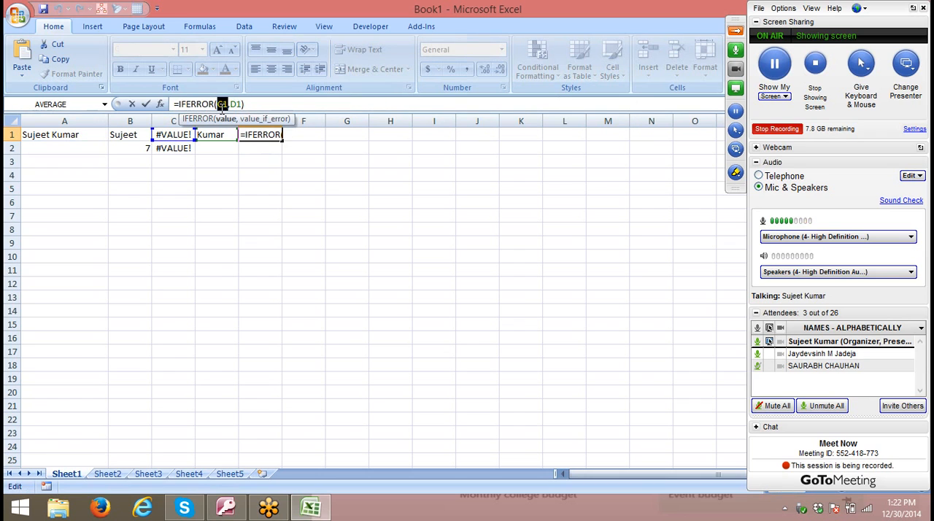
{"action": "type", "text": "RIGHT(A1,LEN(A1)-FIND(\" \",A1,FIND(\" \",A1)+1))"}
{"action": "key", "text": "Return"}
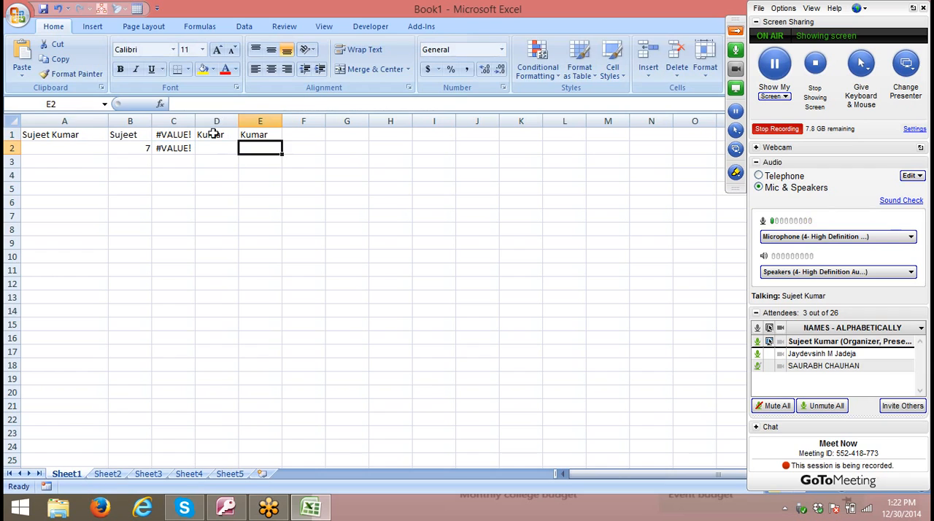
- Replace the D1 reference in E1's IFERROR formula with RIGHT(A1,LEN(A1)-FIND(" ",A1,1)) copied from D1
{"action": "left_click", "coordinate": [213, 132]}
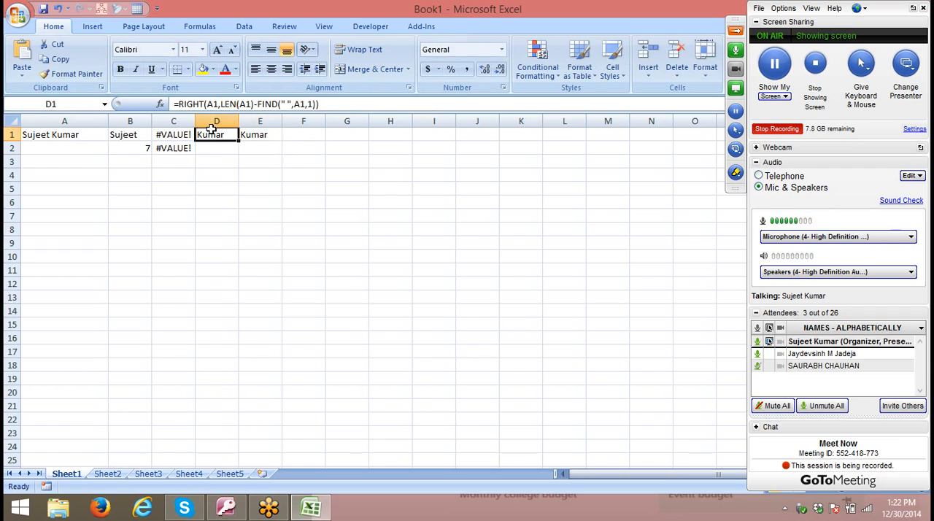
{"action": "double_click", "coordinate": [190, 102]}
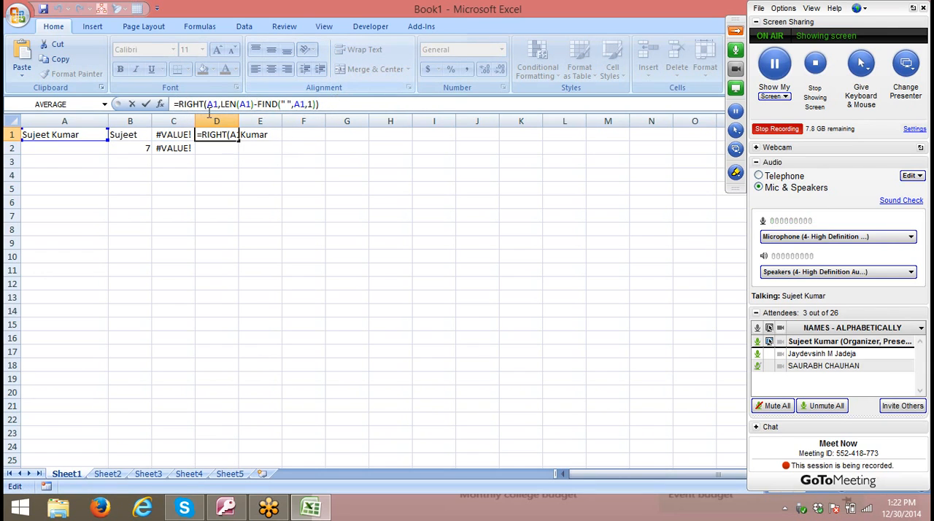
{"action": "key", "text": "Escape"}
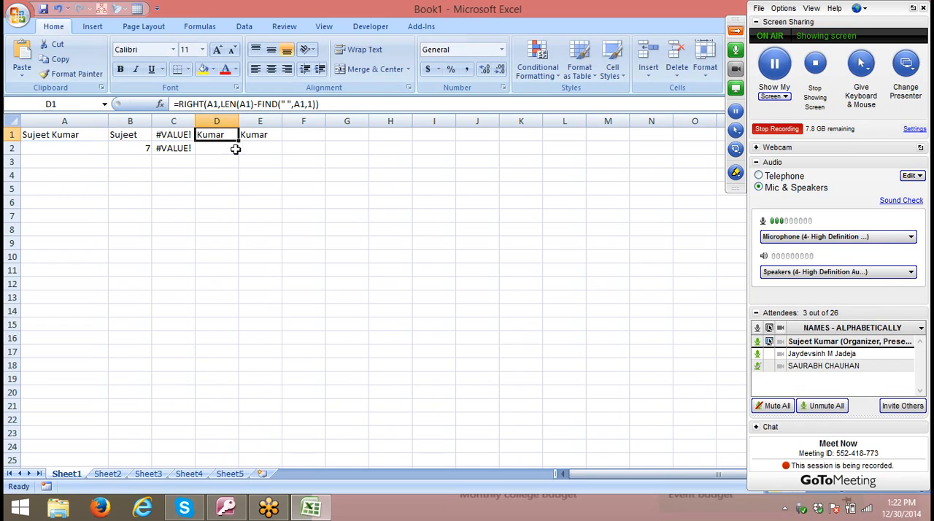
{"action": "left_click", "coordinate": [268, 133]}
{"action": "double_click", "coordinate": [431, 103]}
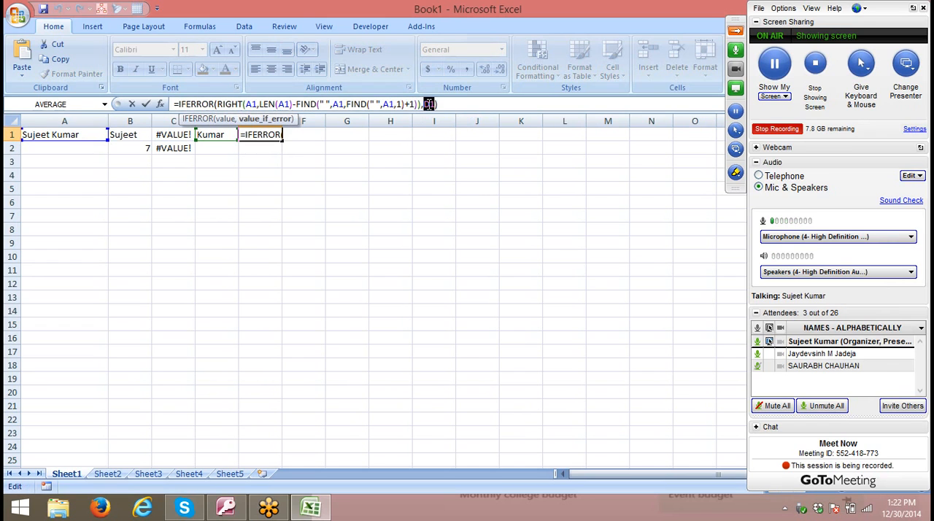
{"action": "type", "text": "RIGHT(A1,LEN(A1)-FIND(\" \",A1,1))"}
{"action": "key", "text": "Return"}
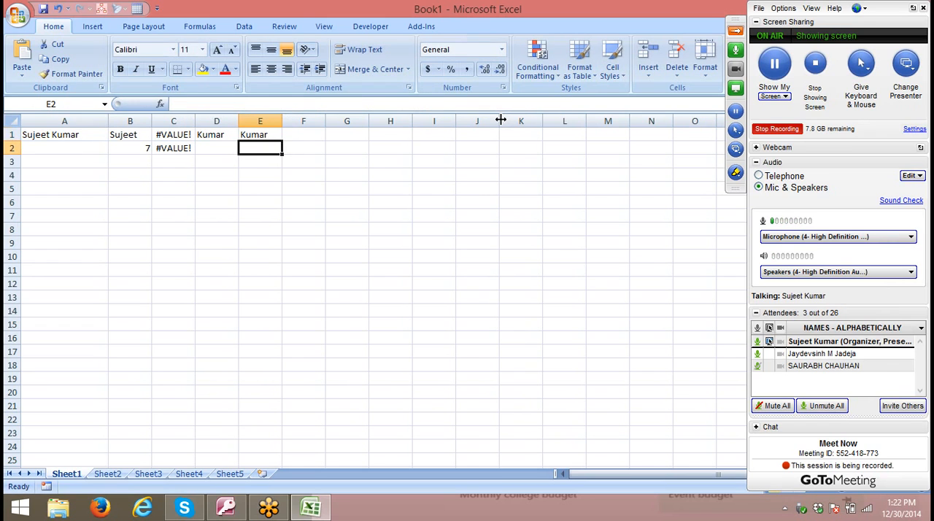
- Clear the helper formulas from C1, D1 and C2
{"action": "key", "text": "Up"}
{"action": "key", "text": "Left"}
{"action": "key", "text": "Left"}
{"action": "key", "text": "shift+Right"}
{"action": "key", "text": "Delete"}
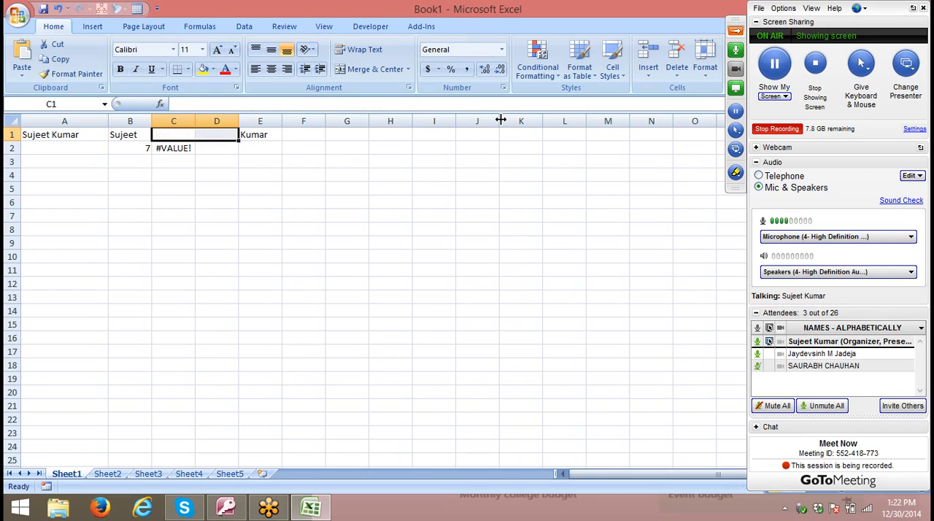
{"action": "key", "text": "Down"}
{"action": "key", "text": "Delete"}
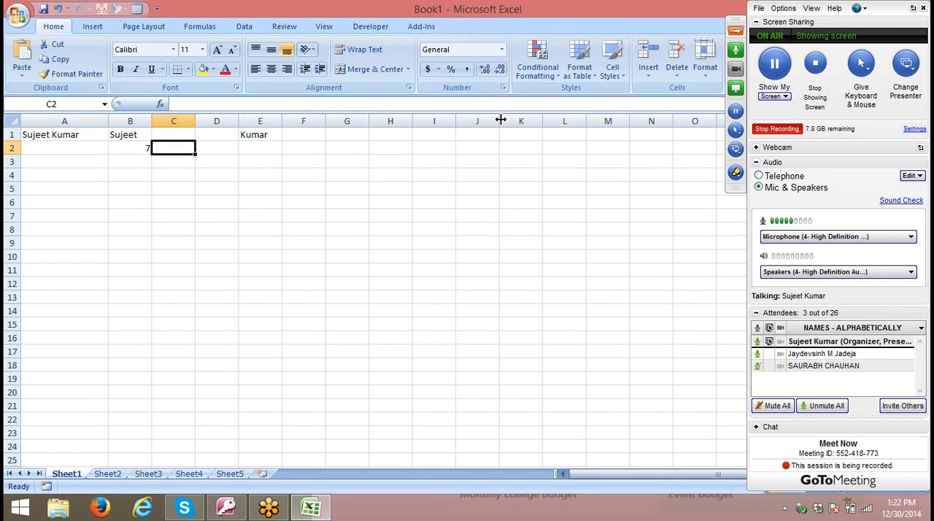
- Move the combined IFERROR formula from E1 to C1
{"action": "left_click", "coordinate": [270, 135]}
{"action": "key", "text": "ctrl+c"}
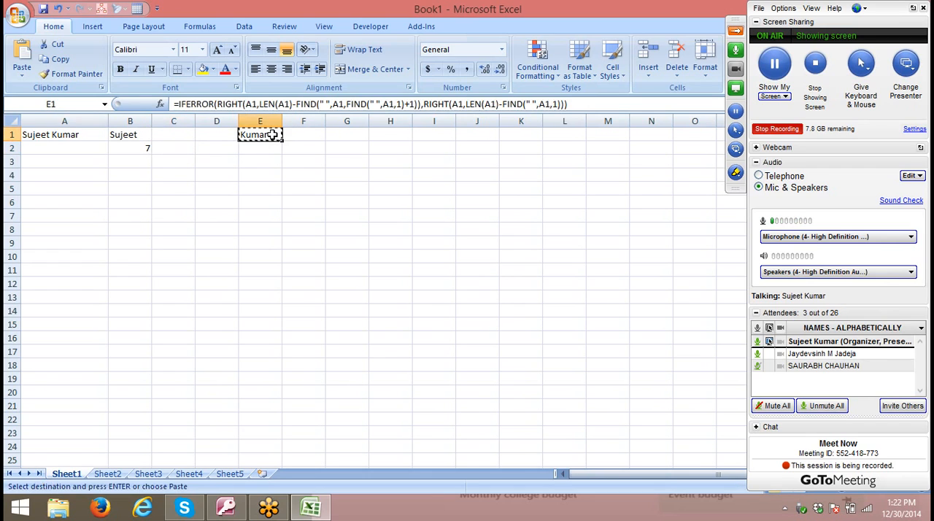
{"action": "key", "text": "Left"}
{"action": "key", "text": "Left"}
{"action": "key", "text": "Return"}
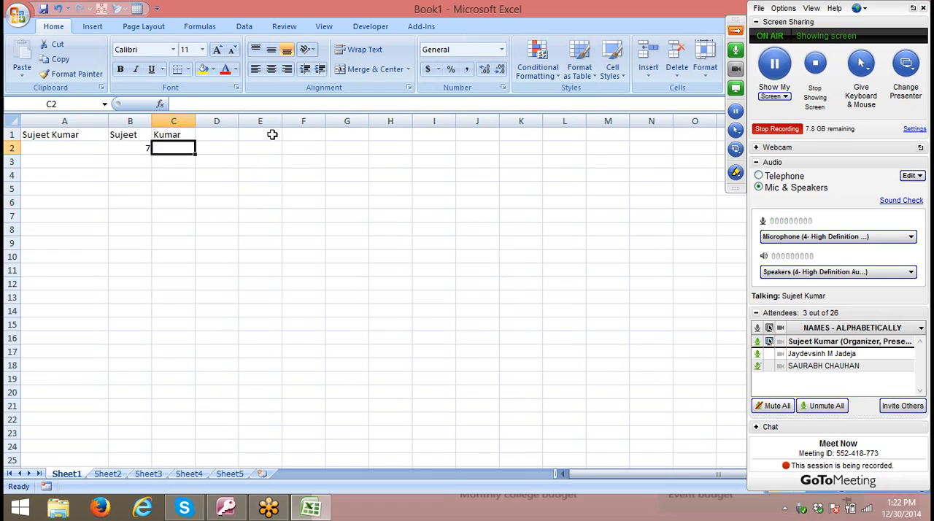
- Replace the B2 reference in B1's LEFT formula with FIND(" ",A1,1) copied from B2, and clear the helper formula from B2
{"action": "key", "text": "Down"}
{"action": "key", "text": "Left"}
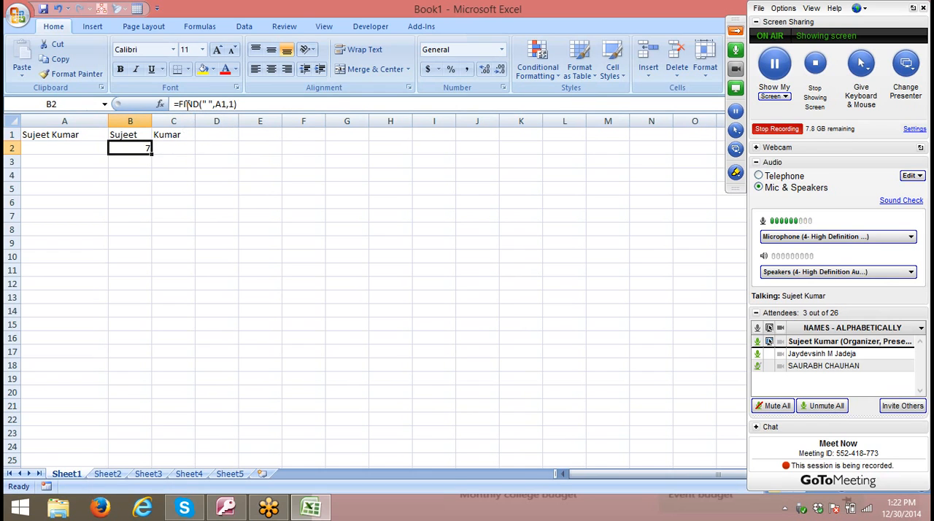
{"action": "left_click_drag", "start_coordinate": [178, 105], "coordinate": [289, 107]}
{"action": "key", "text": "Escape"}
{"action": "left_click", "coordinate": [129, 136]}
{"action": "double_click", "coordinate": [220, 104]}
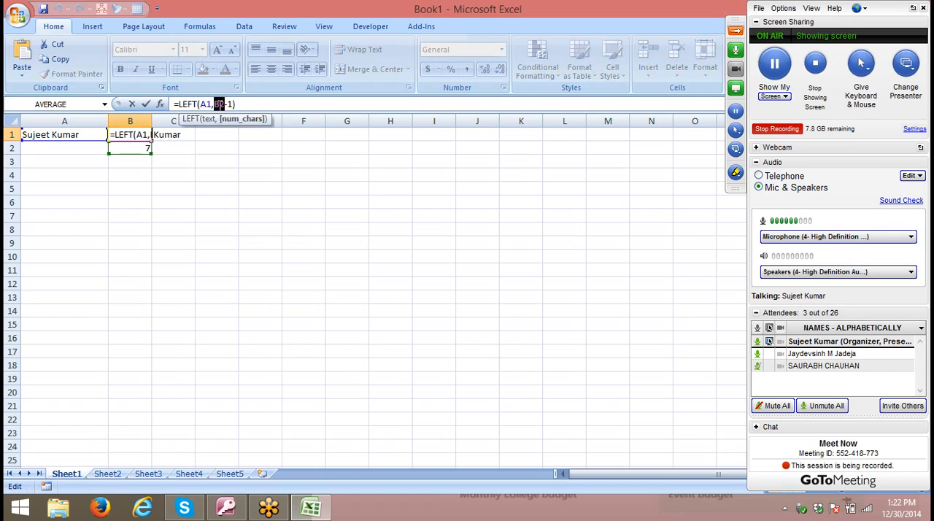
{"action": "key", "text": "ctrl+v"}
{"action": "key", "text": "Return"}
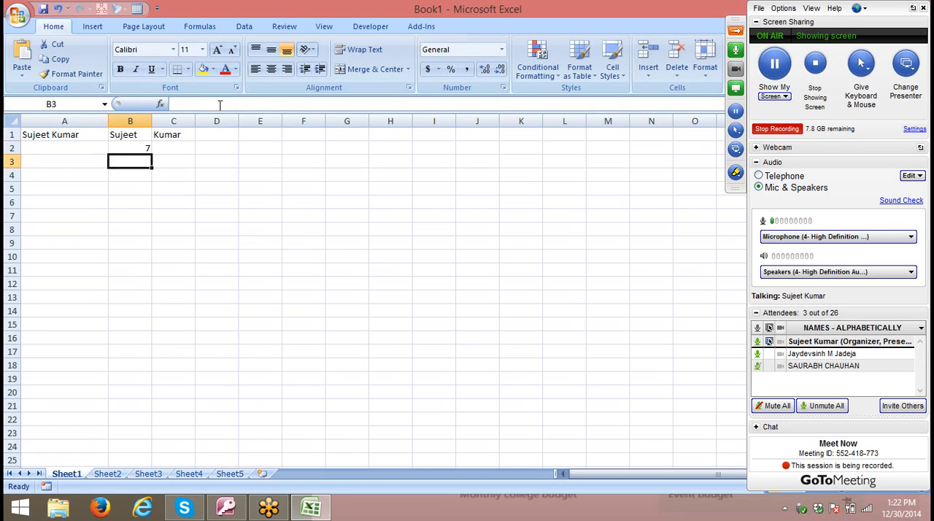
{"action": "key", "text": "Up"}
- Test the formulas by entering a three-part full name in A1
{"action": "key", "text": "Left"}
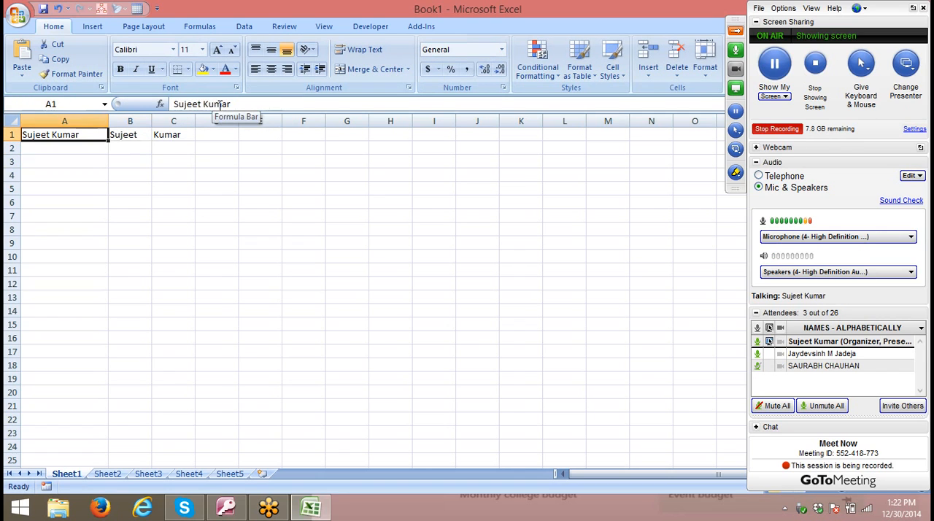
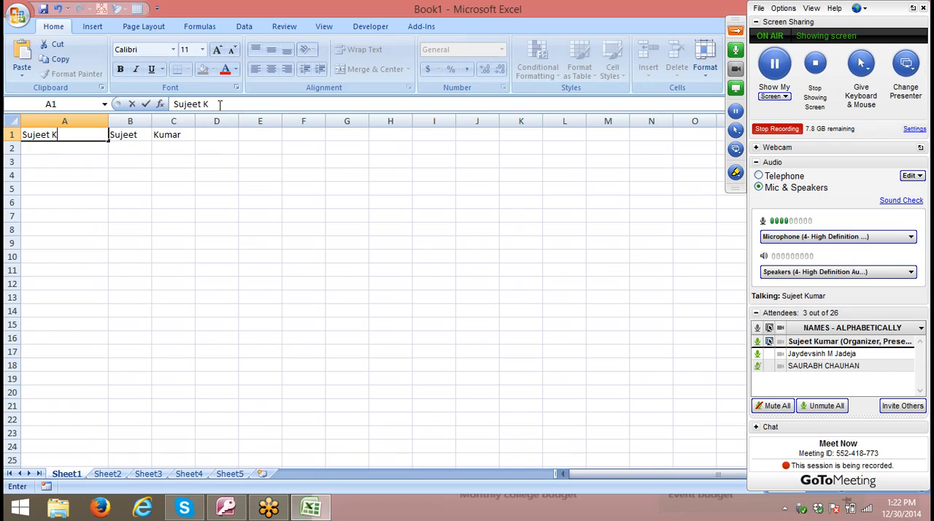
{"action": "key", "text": "Return"}
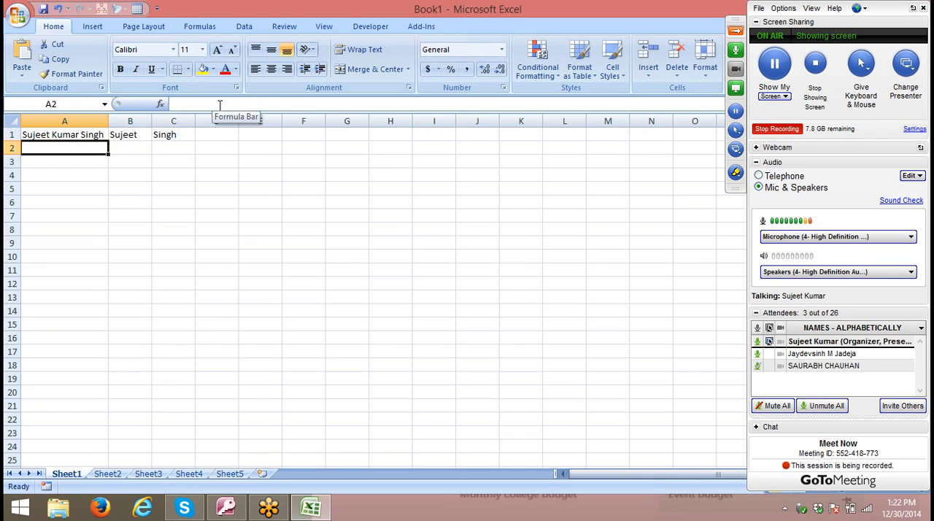
- Test the formulas by entering a two-part full name in A1
{"action": "key", "text": "Up"}
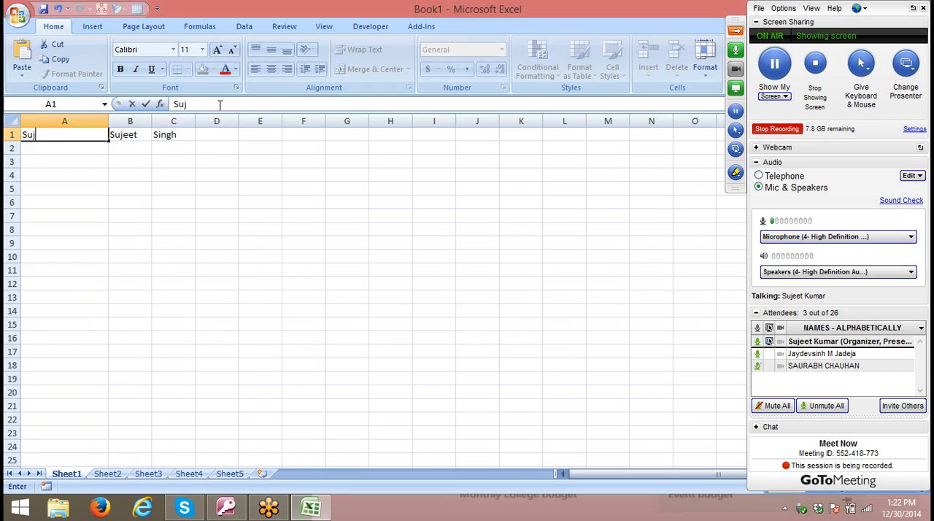
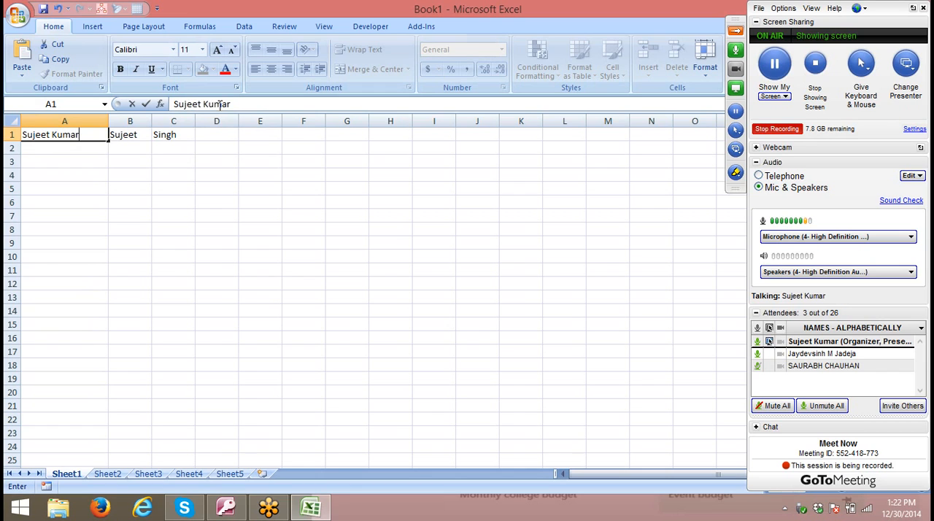
{"action": "key", "text": "Return"}
- Replace the full name in A1 with the first name only
{"action": "key", "text": "Up"}
{"action": "type", "text": "S"}
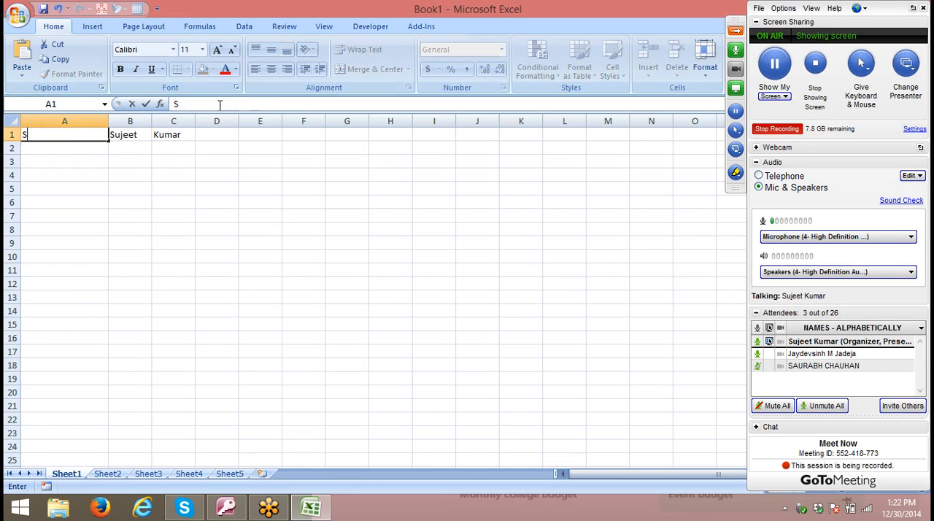
{"action": "type", "text": "ujeet"}
{"action": "key", "text": "Return"}
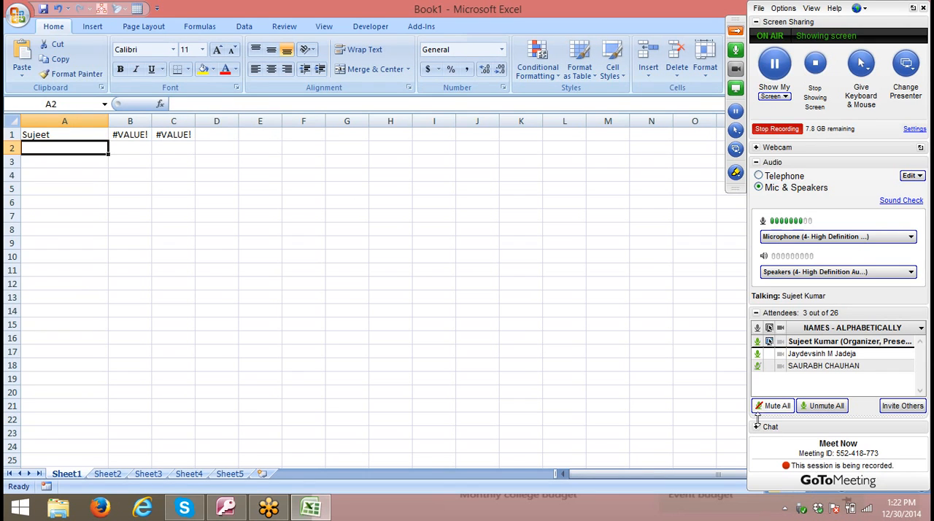
- Wrap B1's LEFT formula in IFERROR with A1 as the fallback value, accepting the proposed closing-parenthesis correction
{"action": "left_click", "coordinate": [132, 133]}
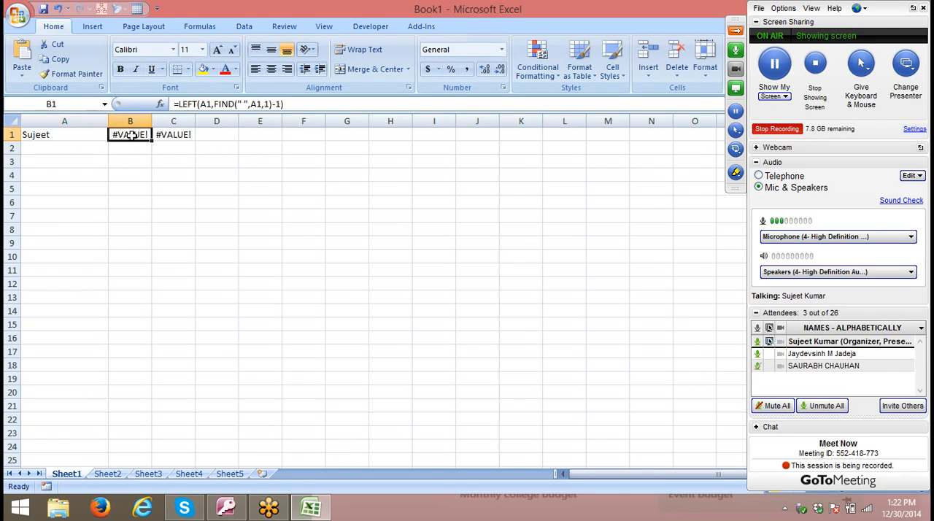
{"action": "left_click", "coordinate": [178, 103]}
{"action": "type", "text": "y"}
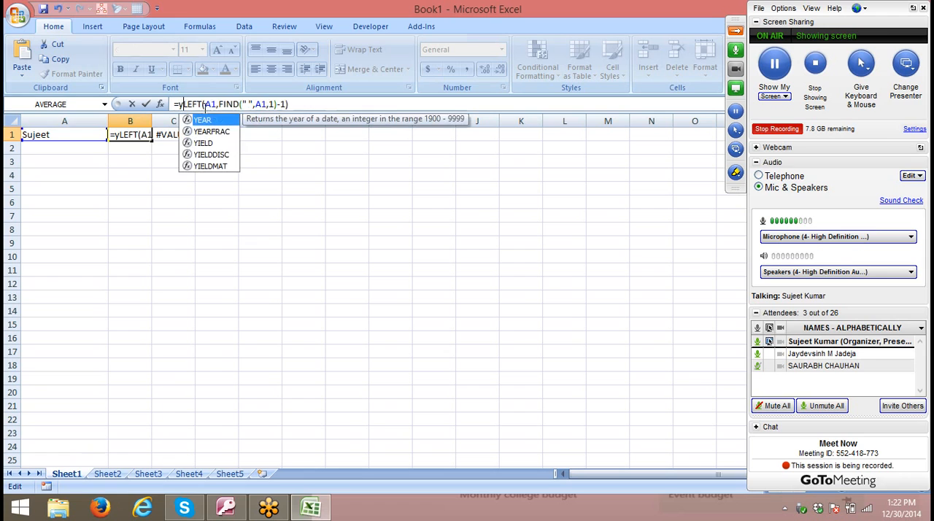
{"action": "key", "text": "BackSpace"}
{"action": "type", "text": "IFERROR("}
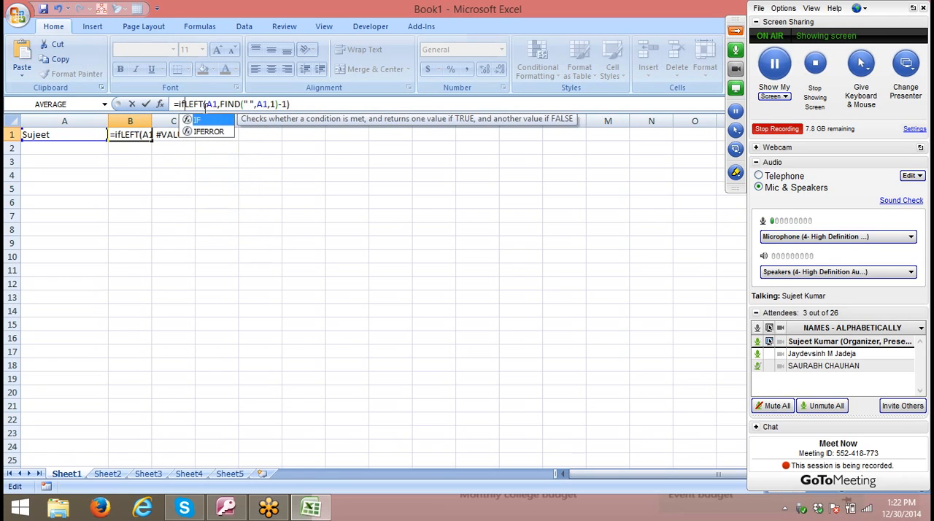
{"action": "left_click", "coordinate": [330, 107]}
{"action": "type", "text": ","}
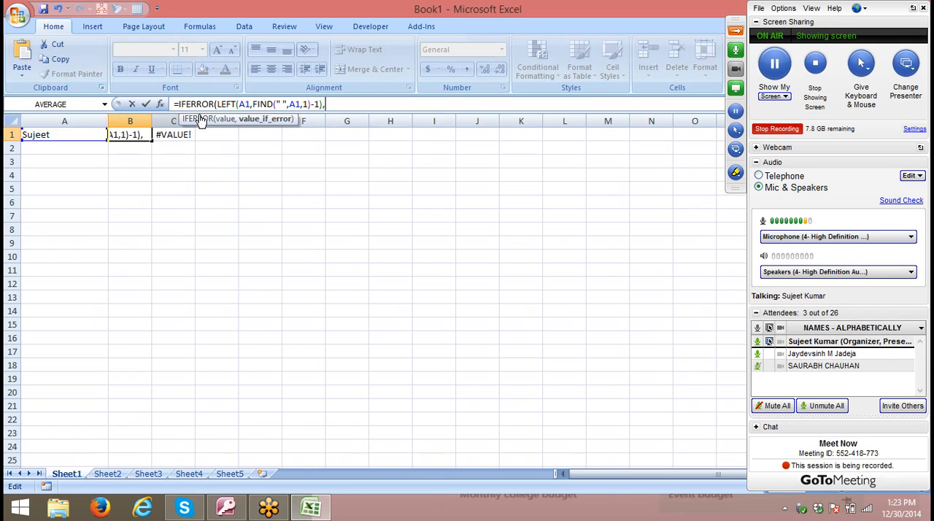
{"action": "left_click", "coordinate": [59, 135]}
{"action": "key", "text": "Return"}
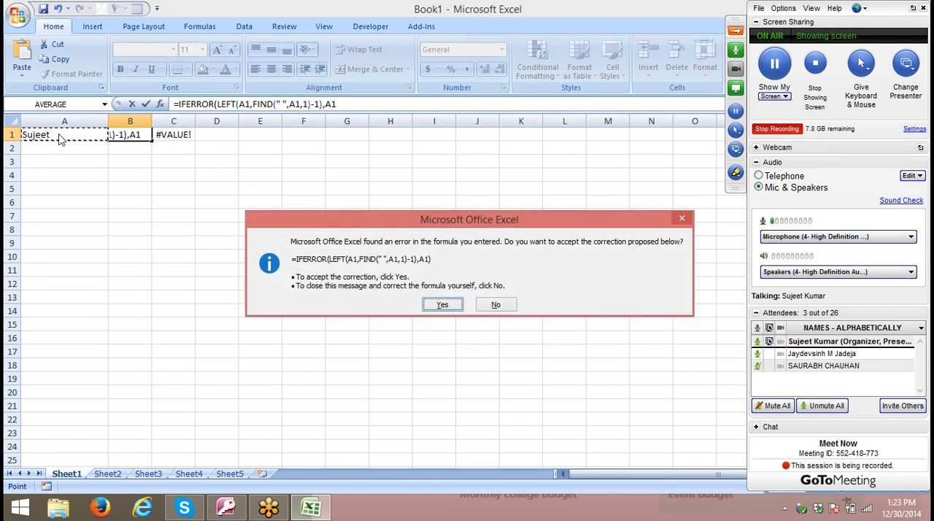
{"action": "key", "text": "Return"}
- Wrap C1's existing formula in an outer IFERROR with an empty string "" as the fallback value
{"action": "key", "text": "Right"}
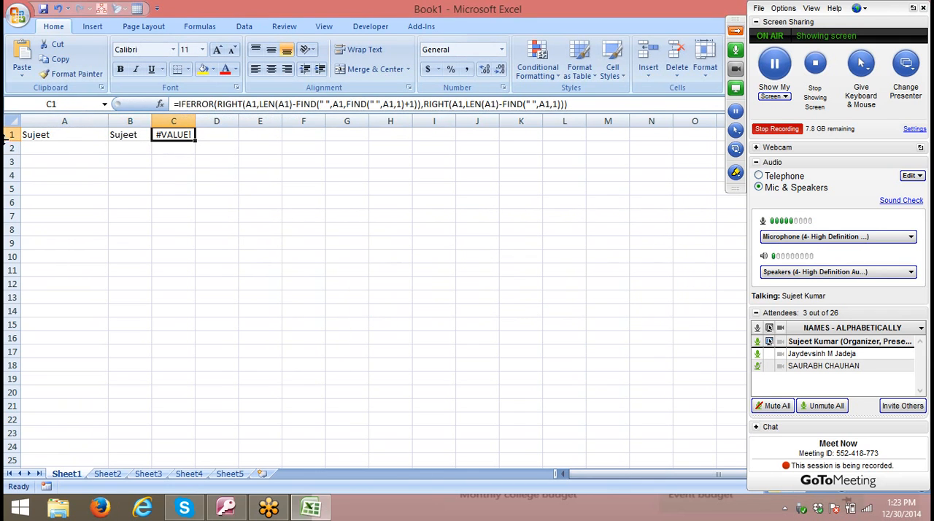
{"action": "left_click", "coordinate": [186, 106]}
{"action": "type", "text": "IFERROR("}
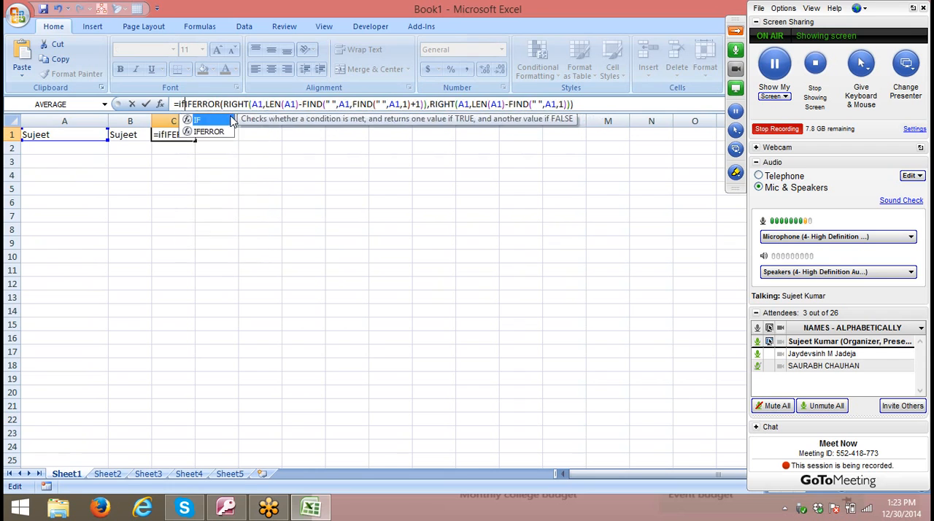
{"action": "left_click", "coordinate": [622, 108]}
{"action": "type", "text": ",\"\""}
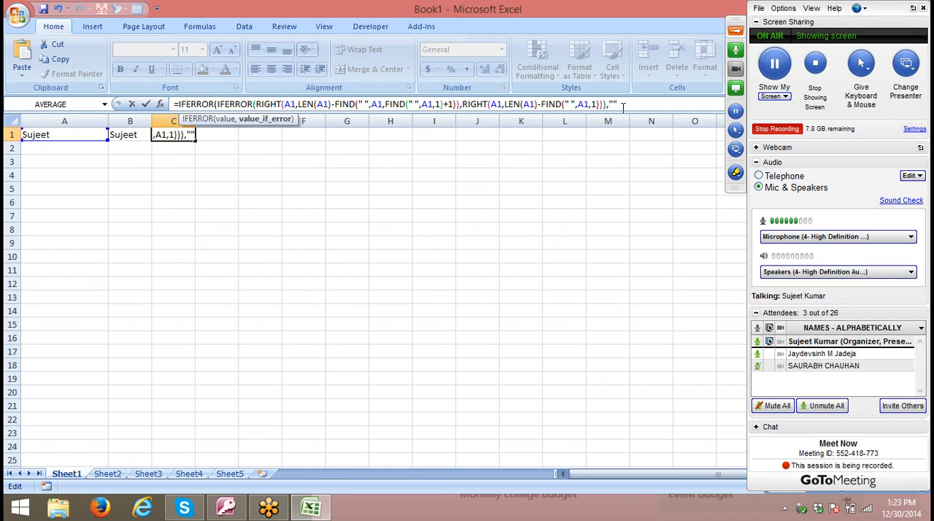
{"action": "key", "text": "Return"}
{"action": "key", "text": "Return"}
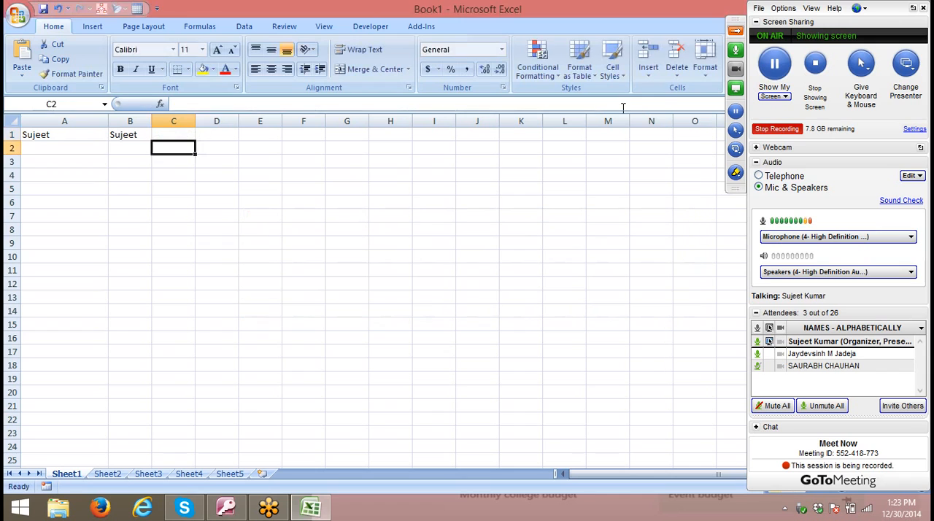
{"action": "key", "text": "Up"}
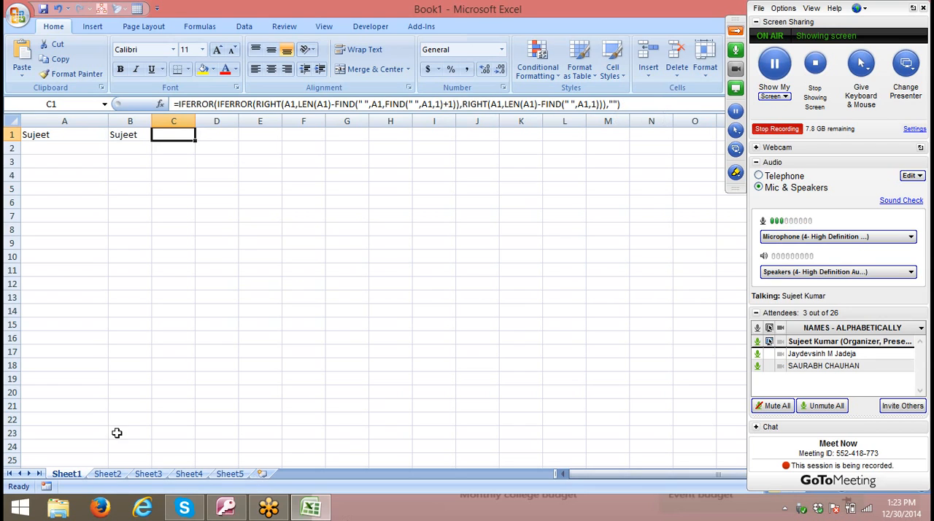
- Switch to Sheet2 of the workbook
{"action": "left_click", "coordinate": [108, 474]}
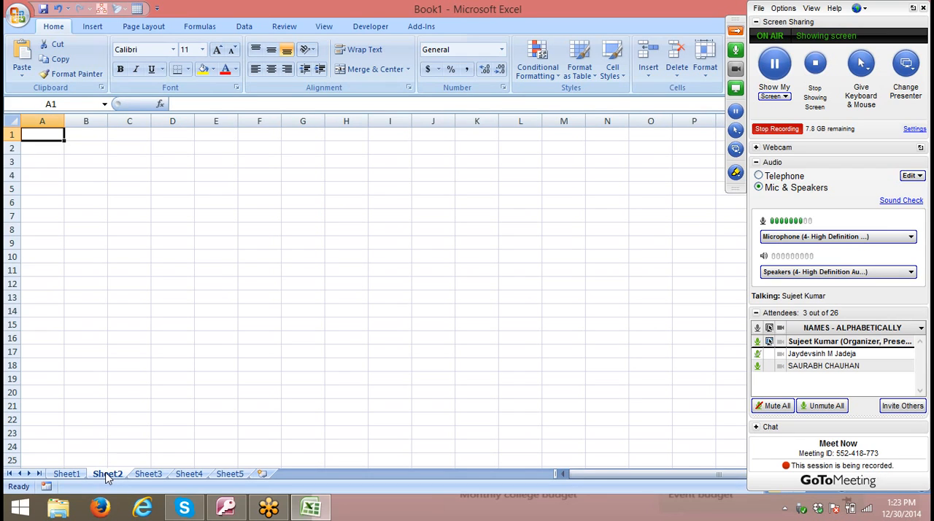
{"action": "key", "text": "Down"}
{"action": "key", "text": "Down"}
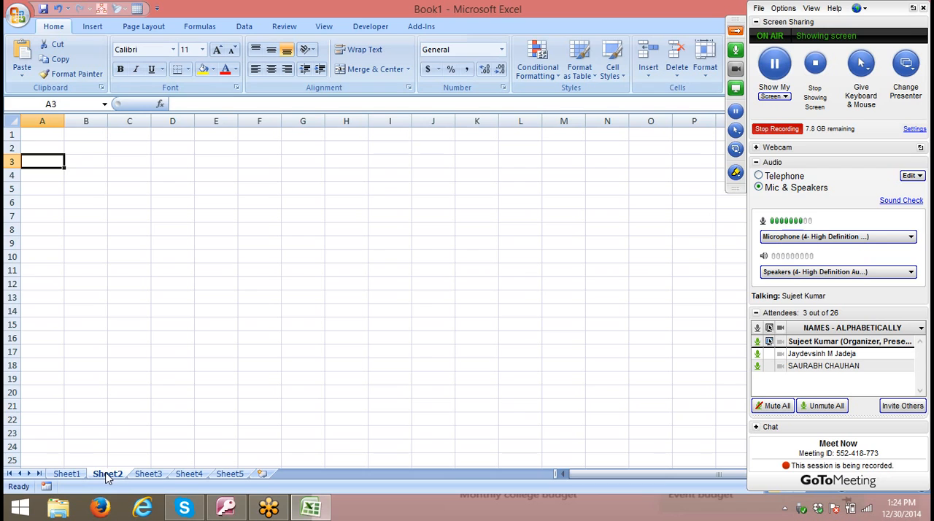
{"action": "left_click", "coordinate": [785, 508]}
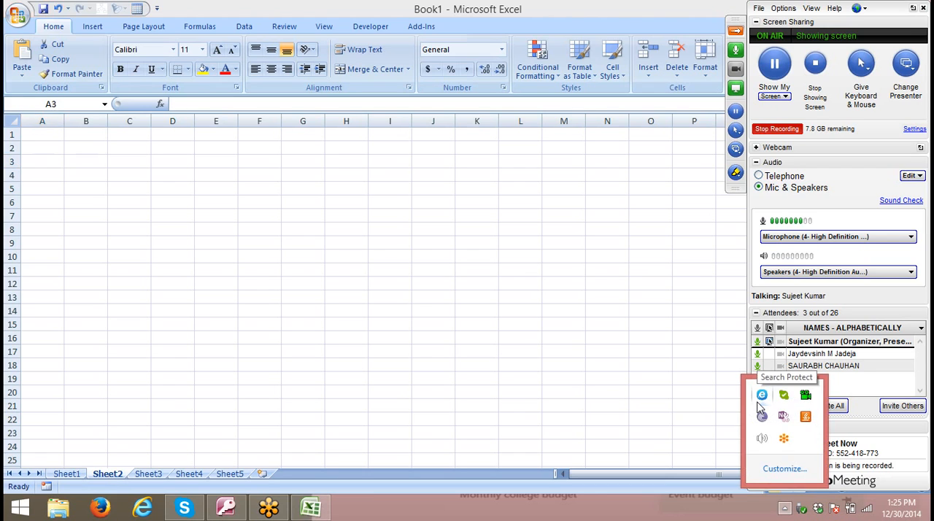
{"action": "left_click", "coordinate": [474, 304]}
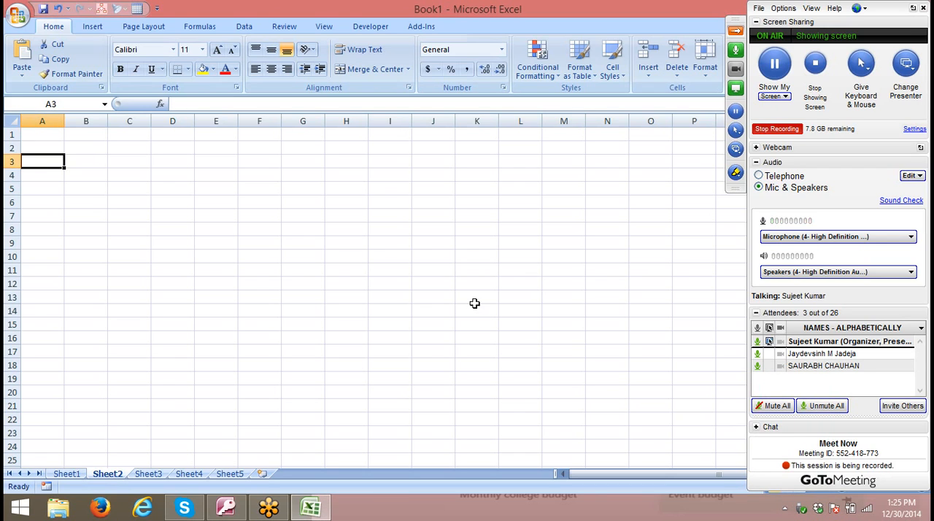
{"action": "key", "text": "Up"}
{"action": "key", "text": "Up"}
{"action": "key", "text": "Down"}
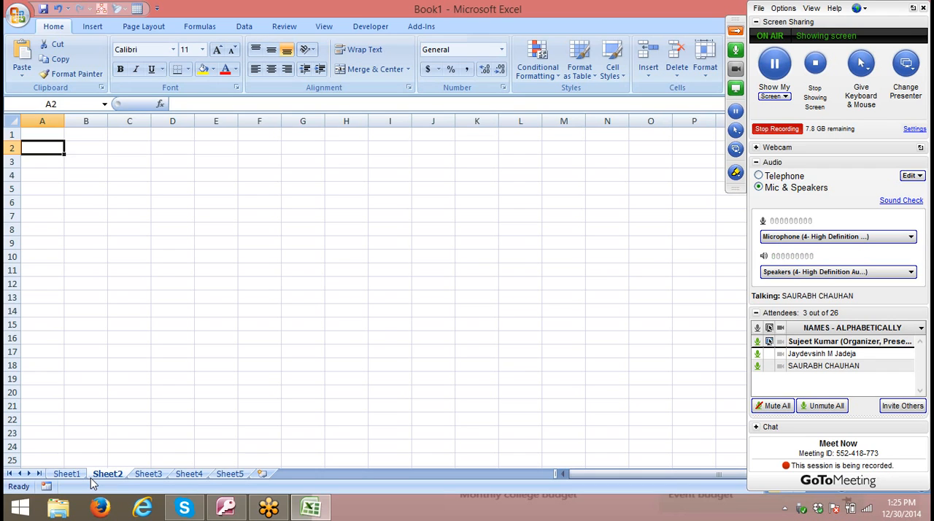
- Make the third listed attendee the GoToMeeting presenter, requesting keyboard and mouse control of the shared screen
{"action": "left_click", "coordinate": [736, 151]}
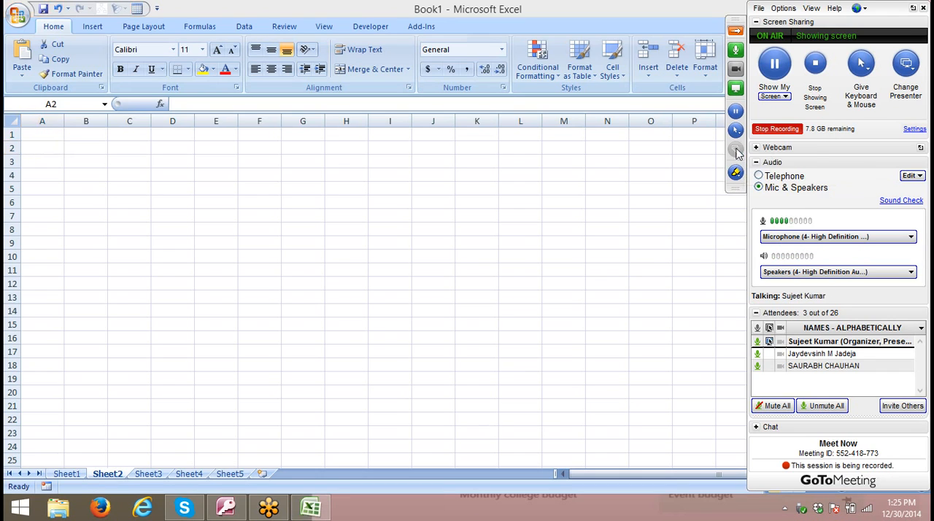
{"action": "left_click", "coordinate": [748, 178]}
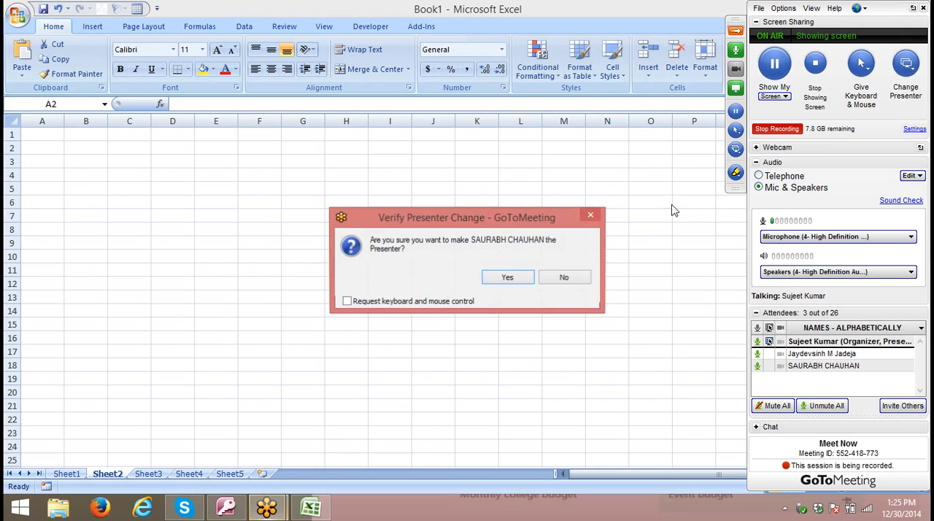
{"action": "left_click", "coordinate": [373, 304]}
{"action": "left_click", "coordinate": [502, 281]}
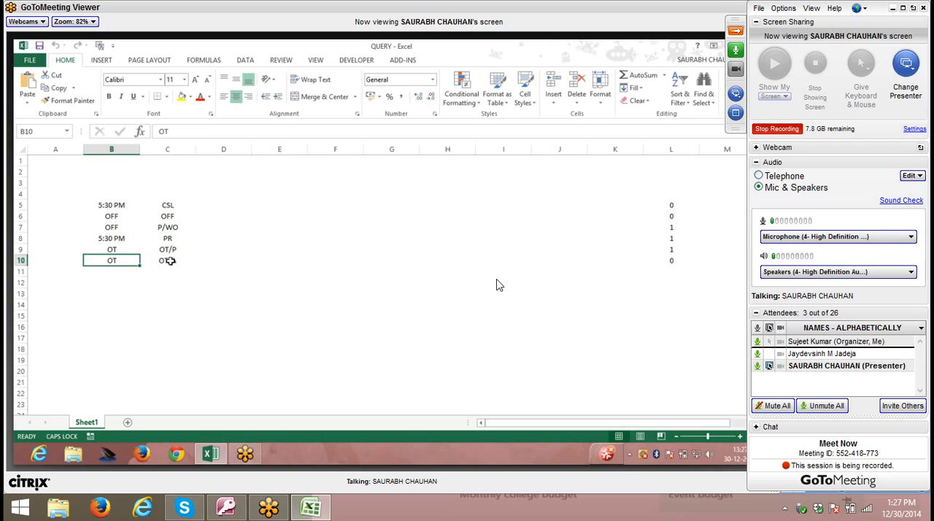
- Enter an ISNUMBER formula in D5 that tests cell A5, =ISNUMBER(A5)
{"action": "left_click", "coordinate": [171, 260]}
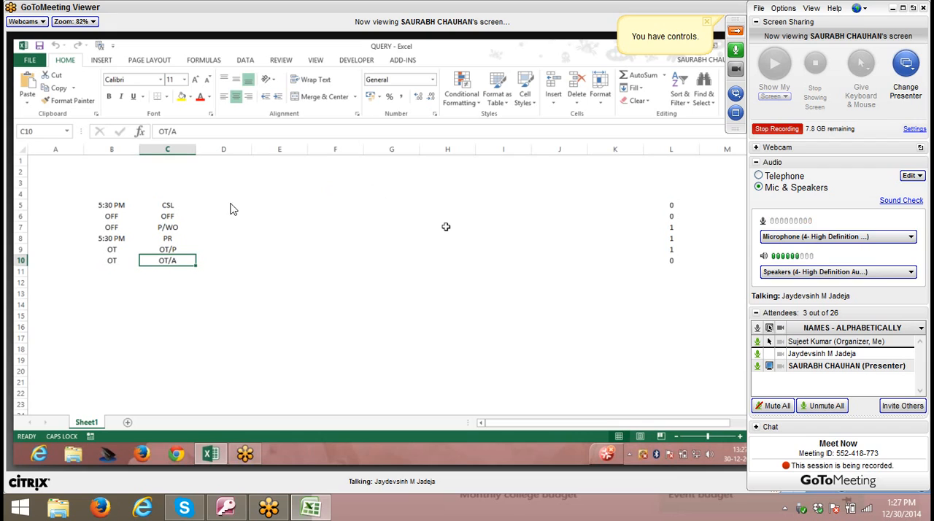
{"action": "left_click", "coordinate": [193, 205]}
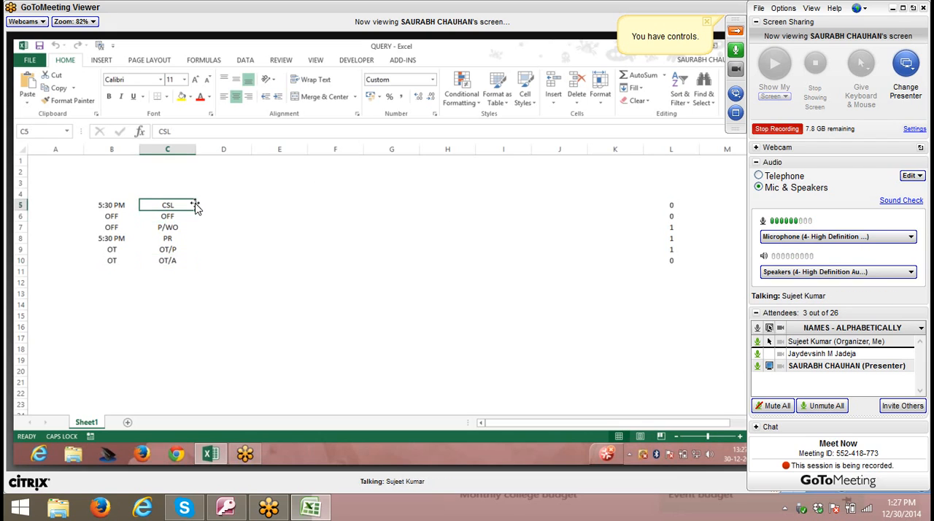
{"action": "left_click", "coordinate": [242, 210]}
{"action": "type", "text": "="}
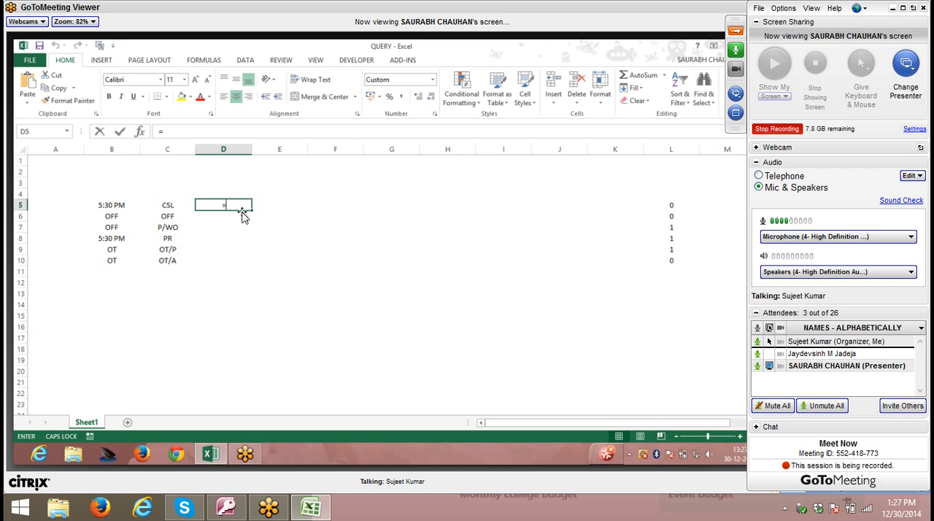
{"action": "type", "text": "i"}
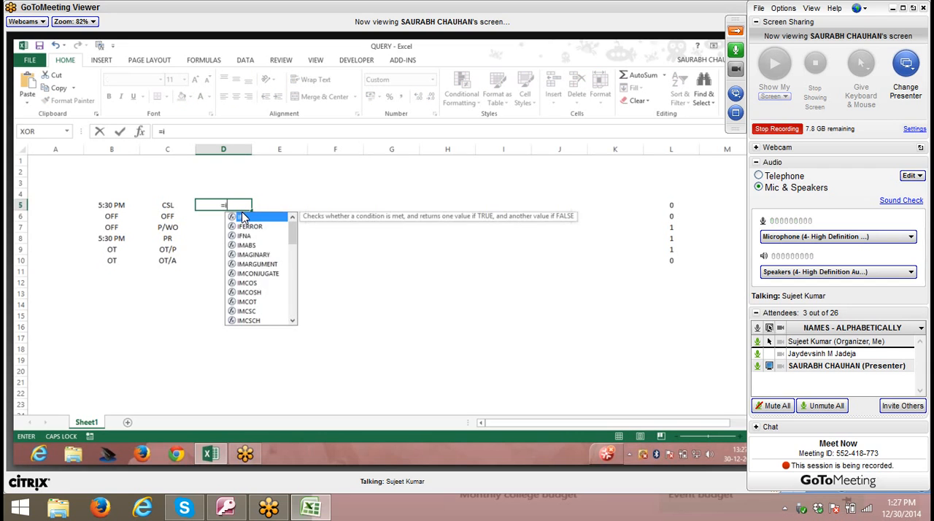
{"action": "type", "text": "snu"}
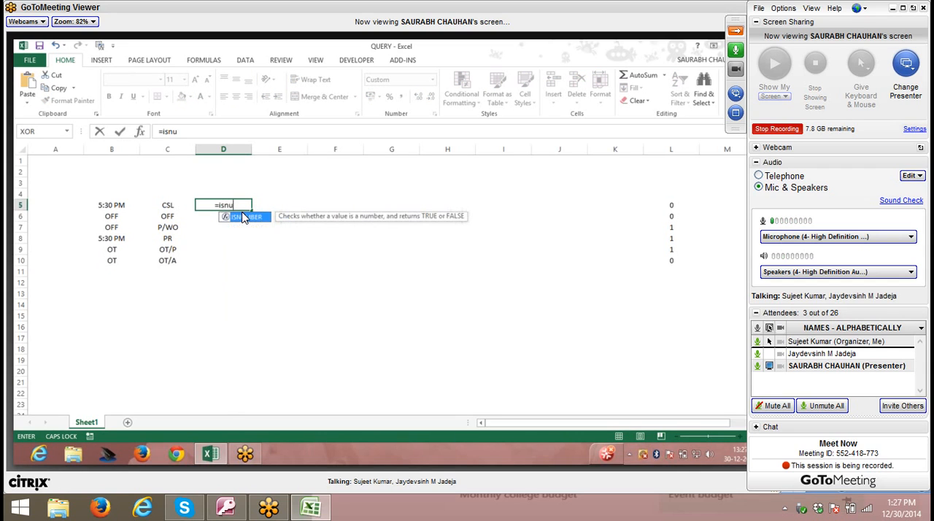
{"action": "double_click", "coordinate": [245, 218]}
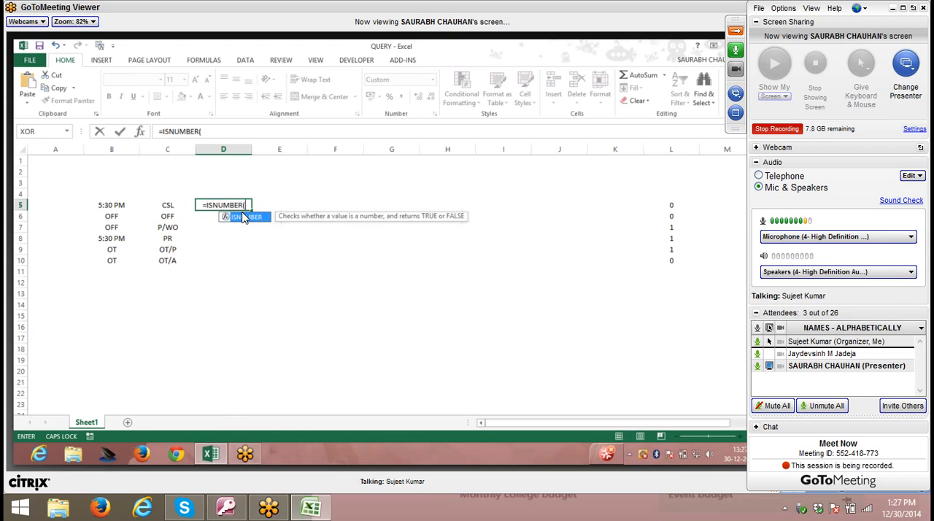
{"action": "key", "text": "Left"}
{"action": "key", "text": "Left"}
{"action": "key", "text": "Left"}
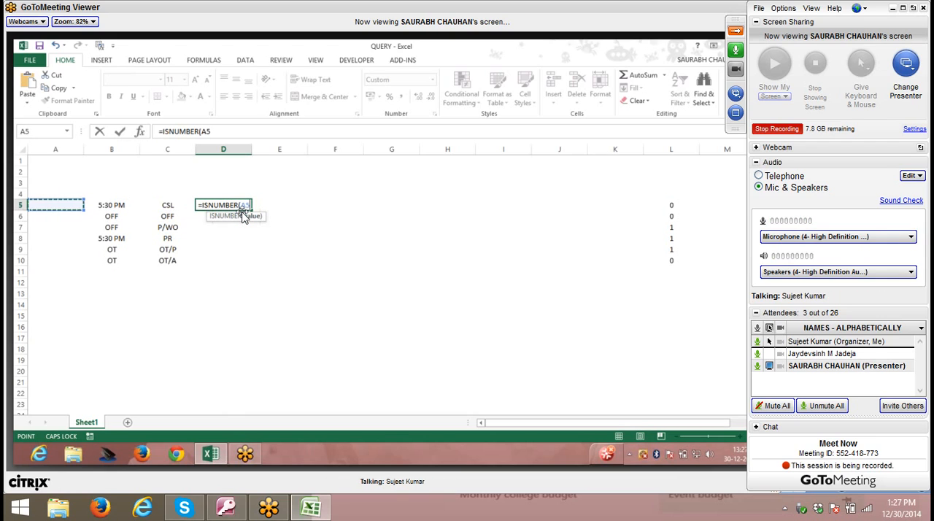
{"action": "type", "text": ")"}
{"action": "key", "text": "Return"}
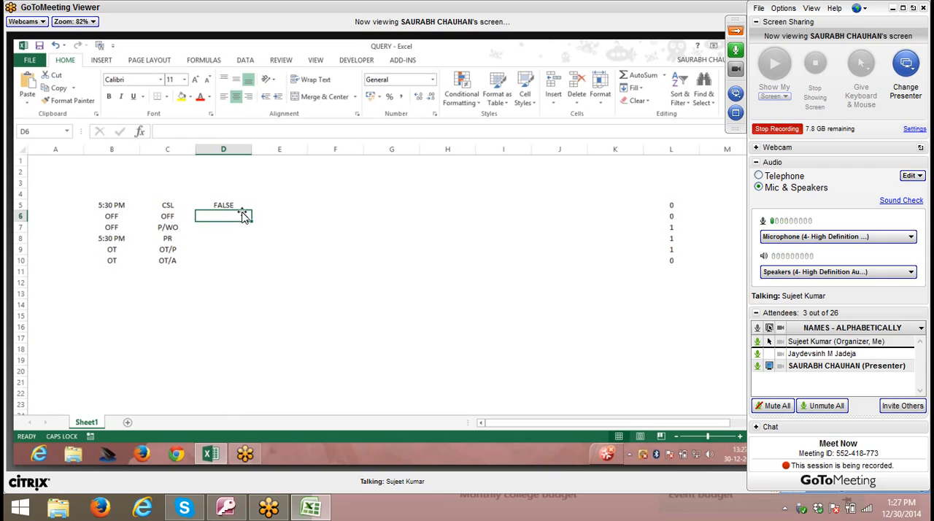
{"action": "key", "text": "Up"}
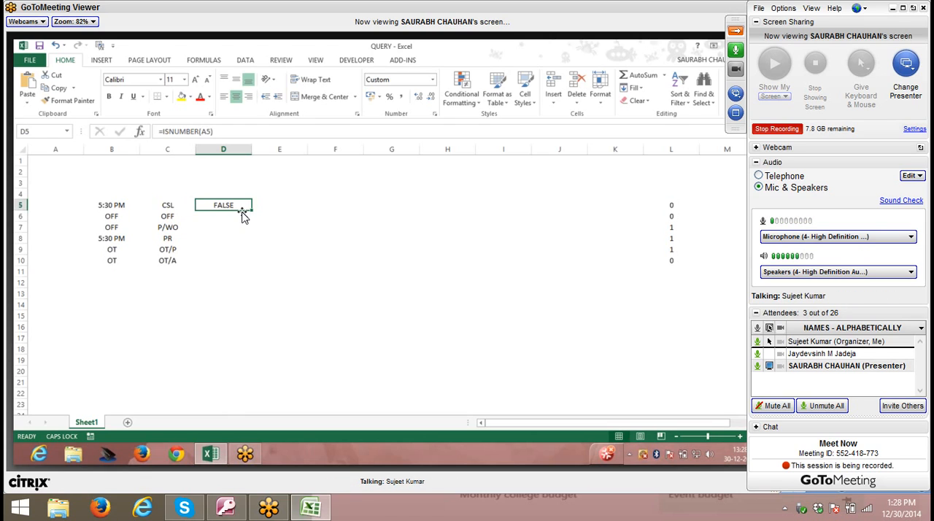
{"action": "double_click", "coordinate": [233, 206]}
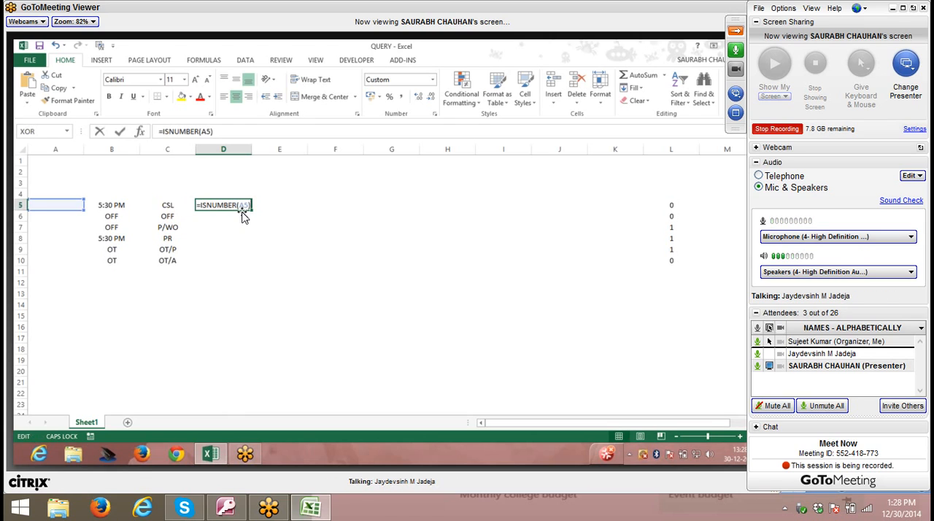
{"action": "left_click", "coordinate": [62, 216]}
{"action": "left_click_drag", "start_coordinate": [108, 208], "coordinate": [132, 208]}
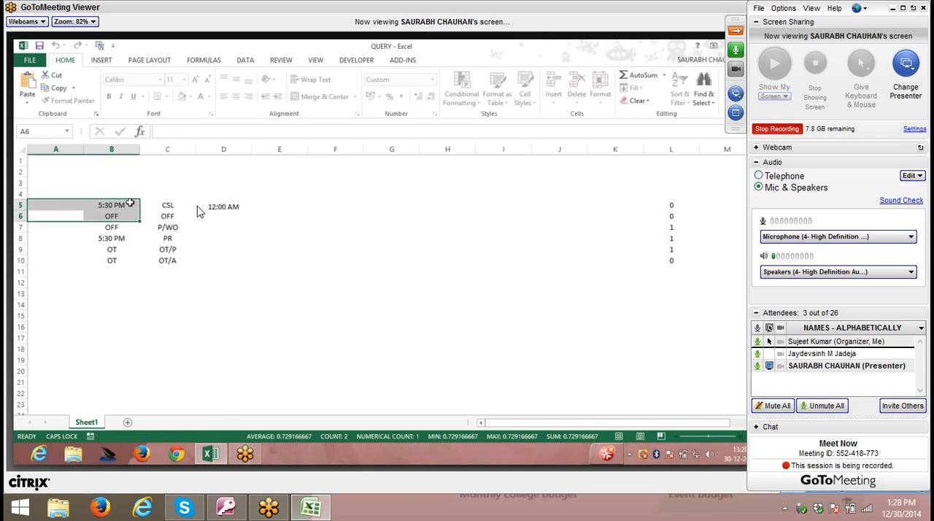
- Change the cell reference in D5's ISNUMBER formula to B5
{"action": "left_click", "coordinate": [223, 207]}
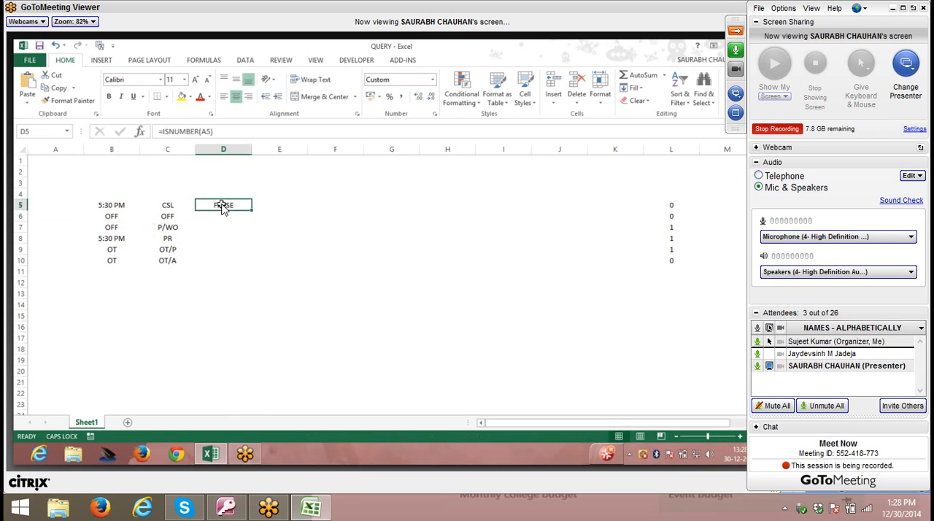
{"action": "left_click", "coordinate": [206, 131]}
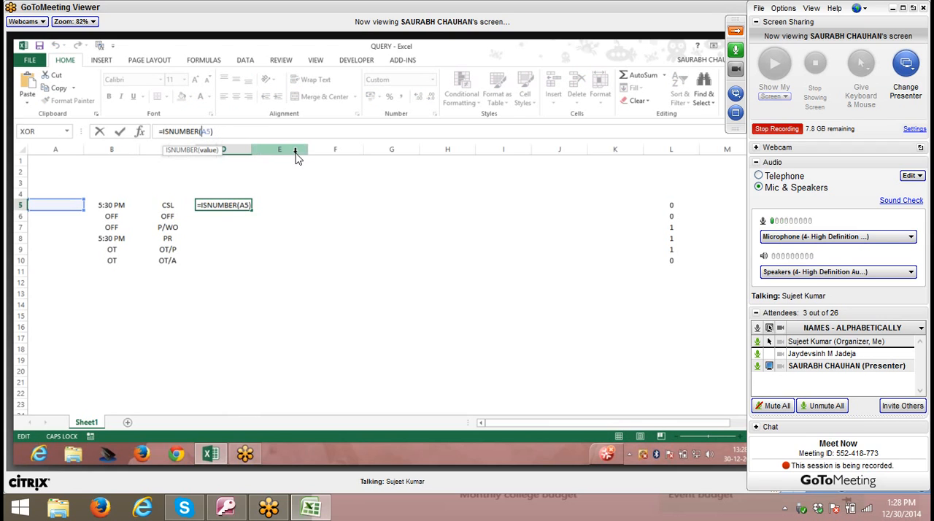
{"action": "key", "text": "Delete"}
{"action": "type", "text": "b"}
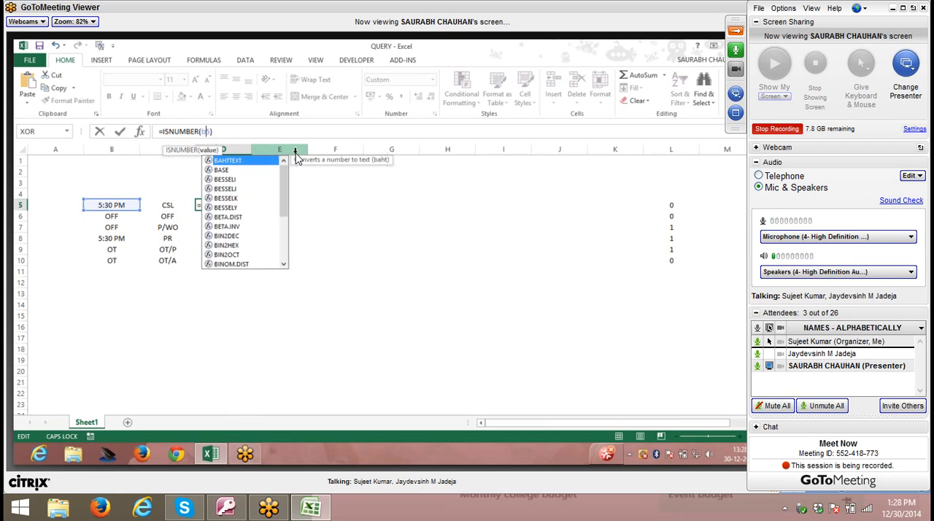
{"action": "key", "text": "Return"}
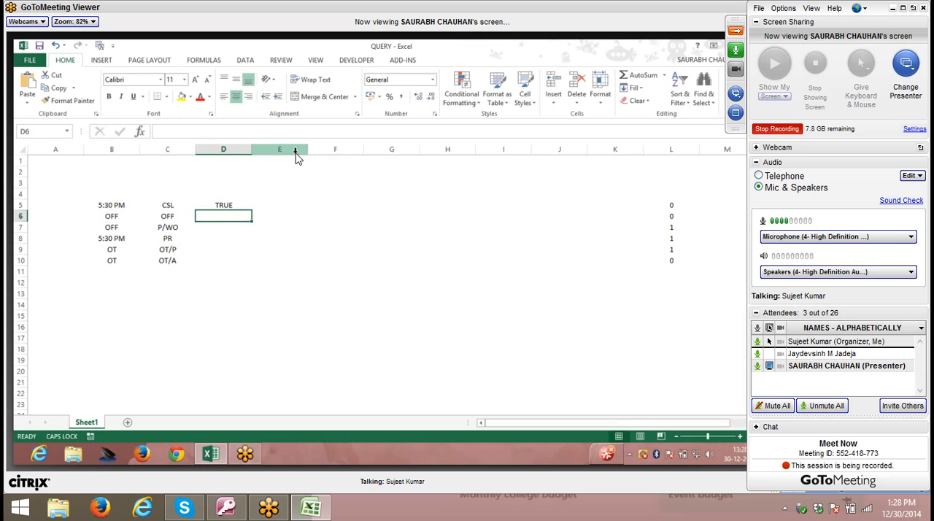
- Start an IF formula in E5 with the logical test AND(D5,L5=1)
{"action": "key", "text": "Up"}
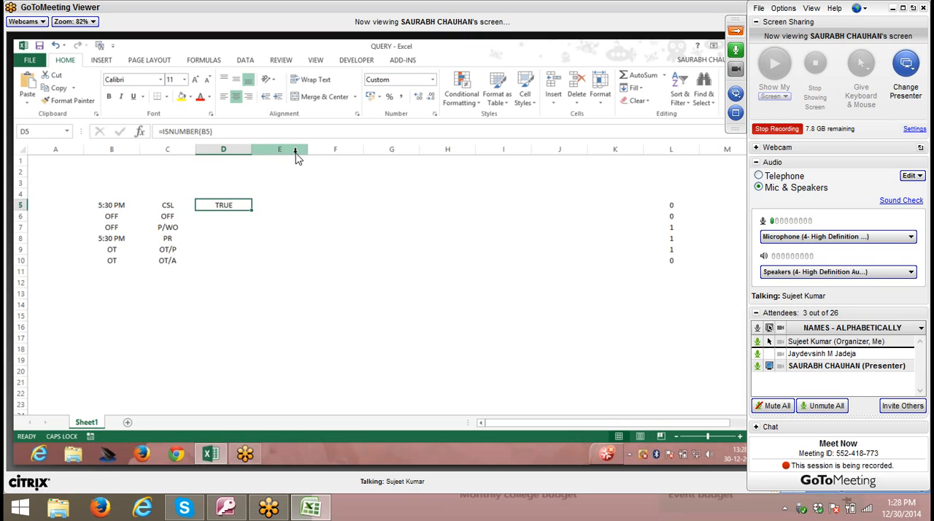
{"action": "key", "text": "Right"}
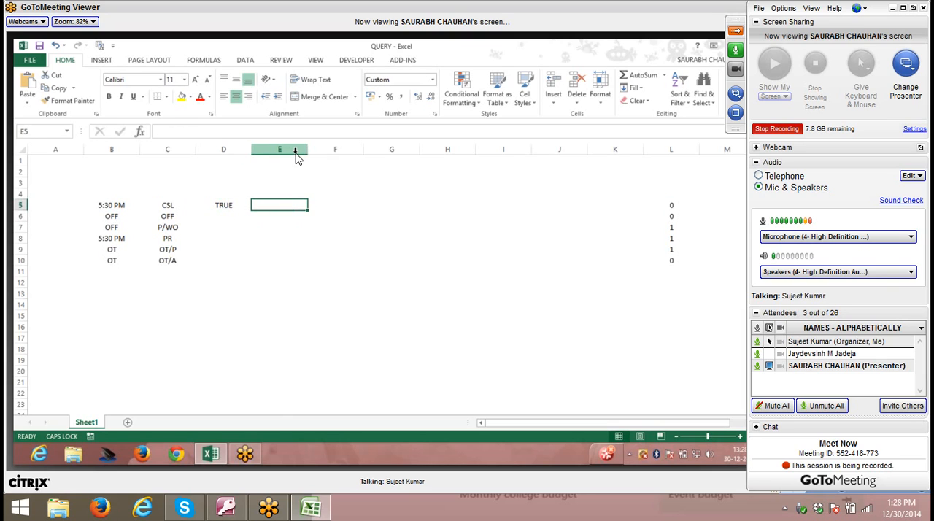
{"action": "type", "text": "=IF("}
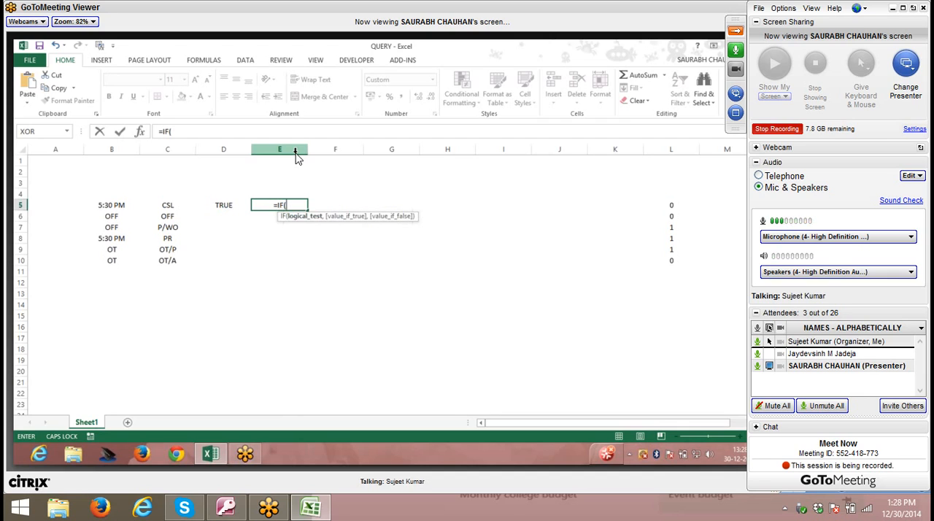
{"action": "type", "text": "AND("}
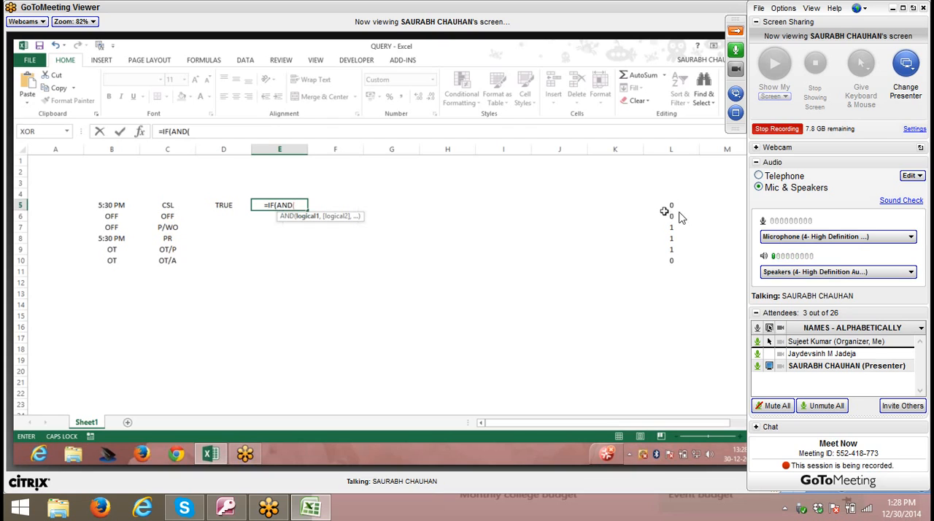
{"action": "left_click", "coordinate": [219, 206]}
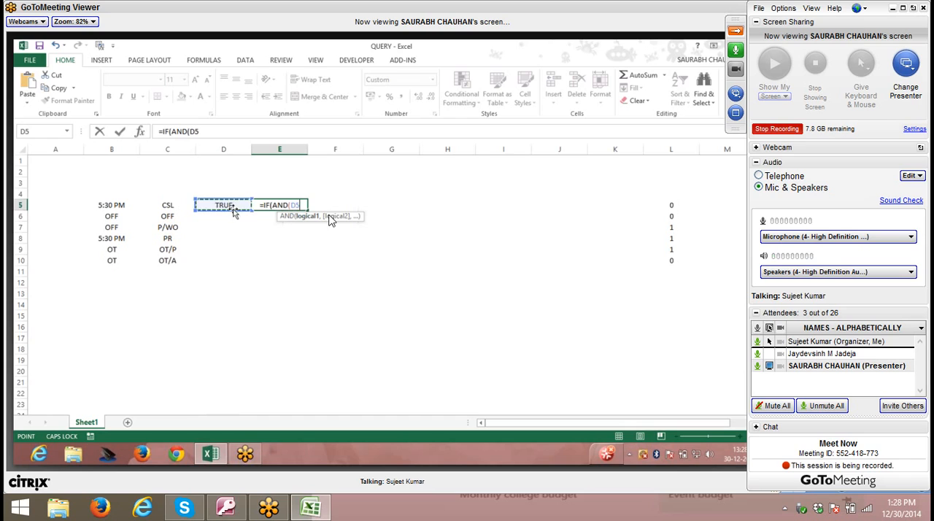
{"action": "type", "text": ","}
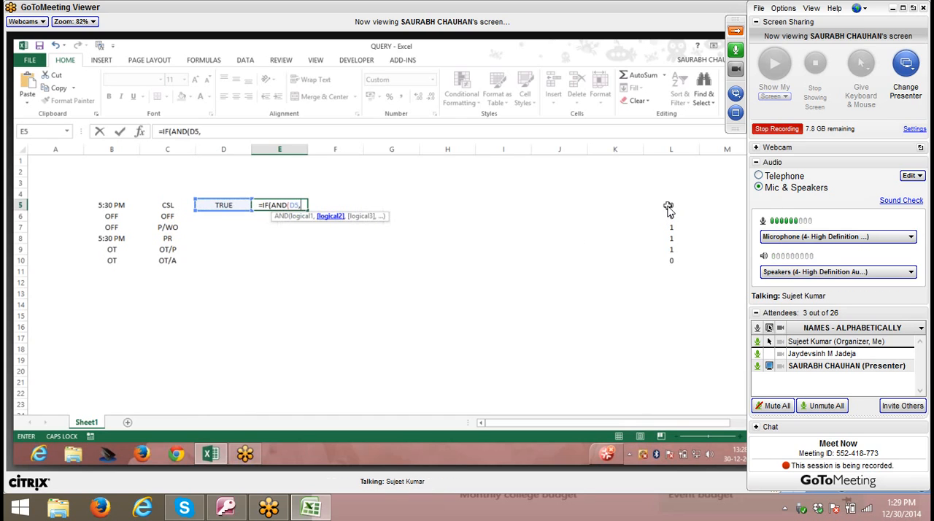
{"action": "left_click", "coordinate": [669, 206]}
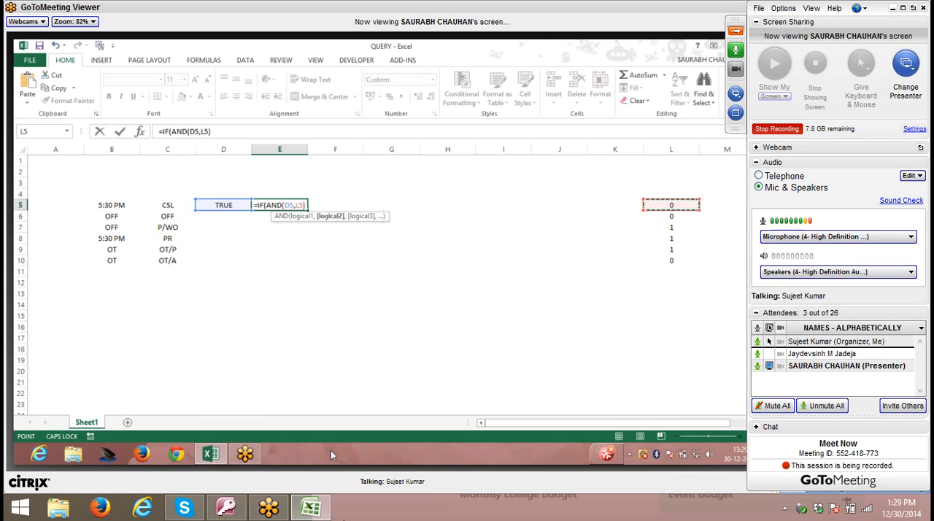
{"action": "type", "text": ")"}
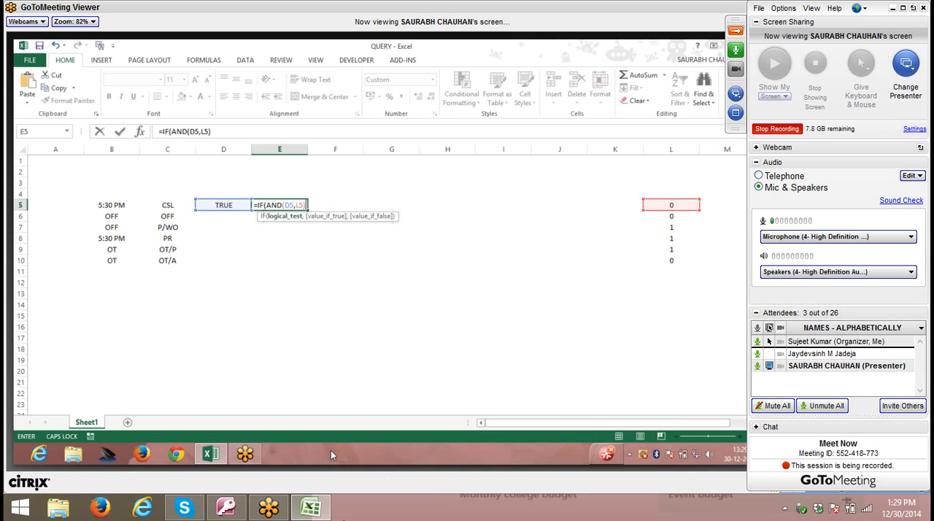
{"action": "key", "text": "BackSpace"}
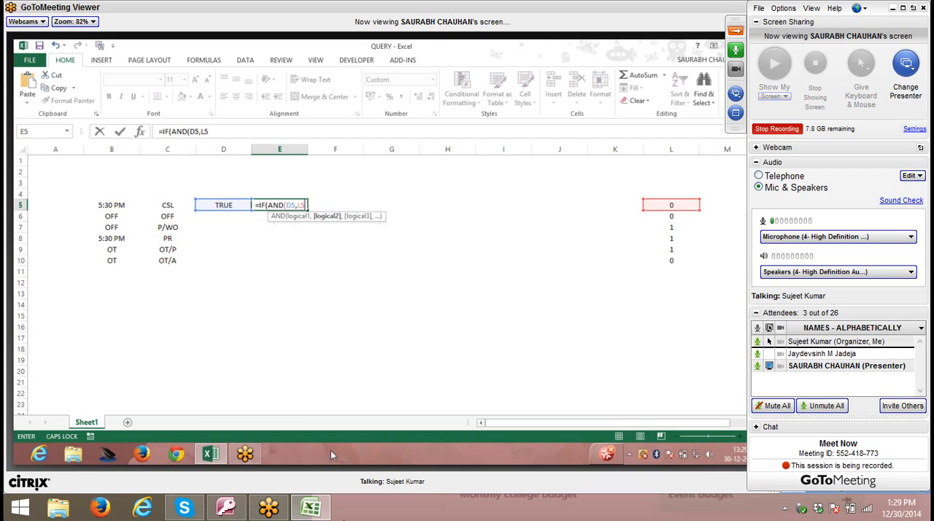
{"action": "type", "text": "=1"}
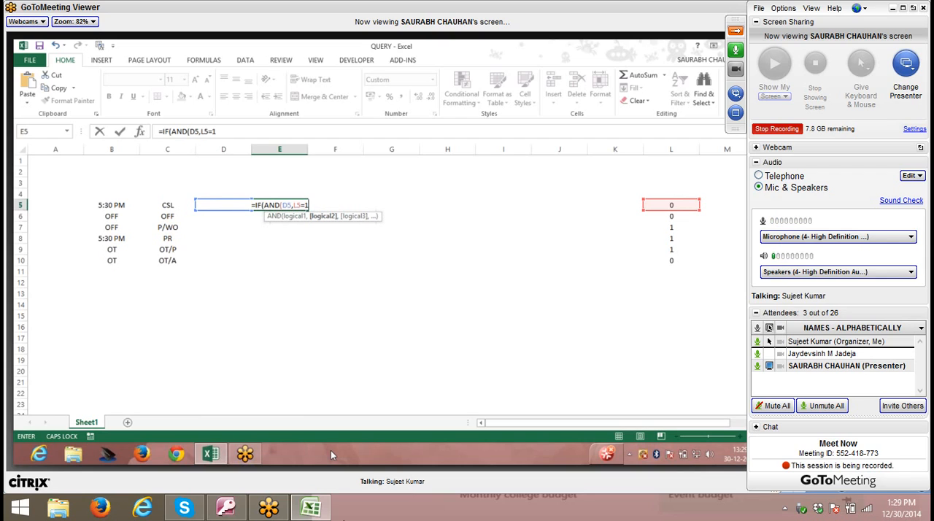
{"action": "type", "text": ")"}
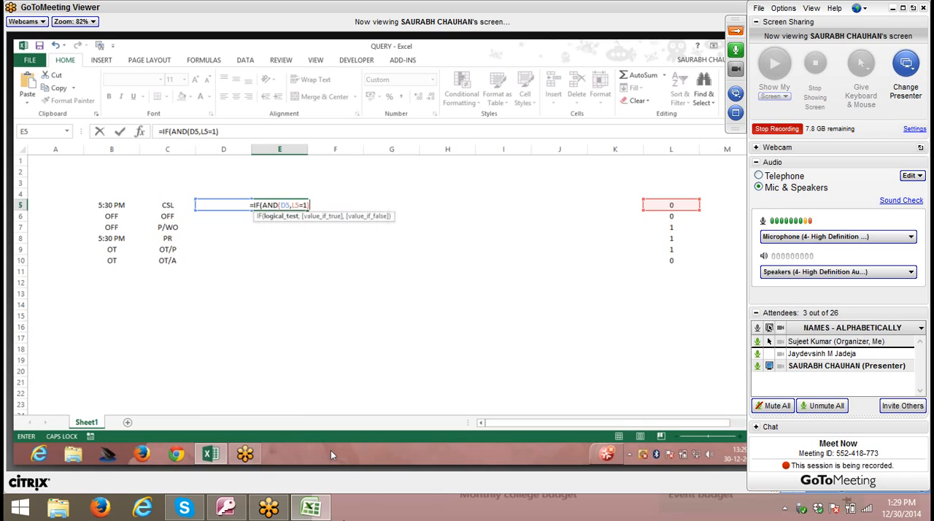
{"action": "type", "text": ","}
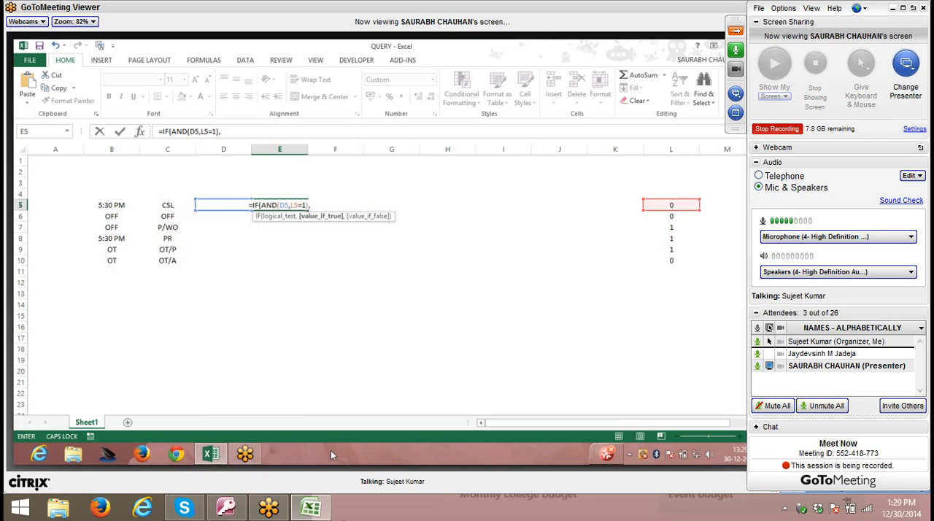
{"action": "type", "text": "\""}
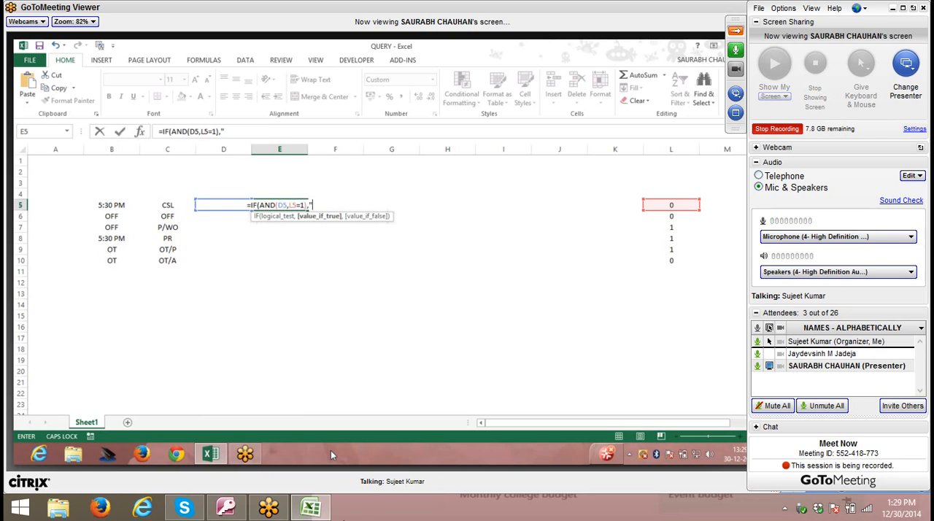
{"action": "type", "text": "P\""}
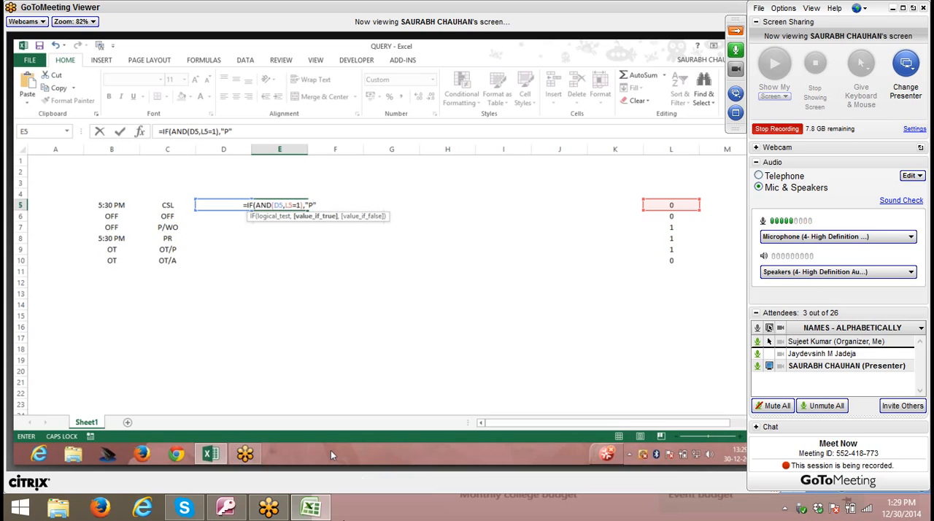
{"action": "type", "text": ","}
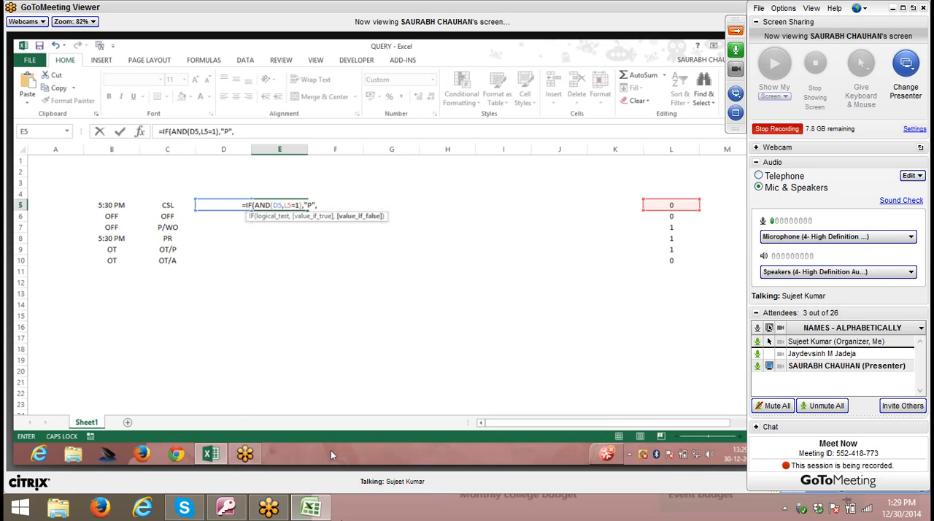
- Nest a second IF function with an AND logical test as the value-if-false argument of the formula in E5
{"action": "left_click", "coordinate": [302, 207]}
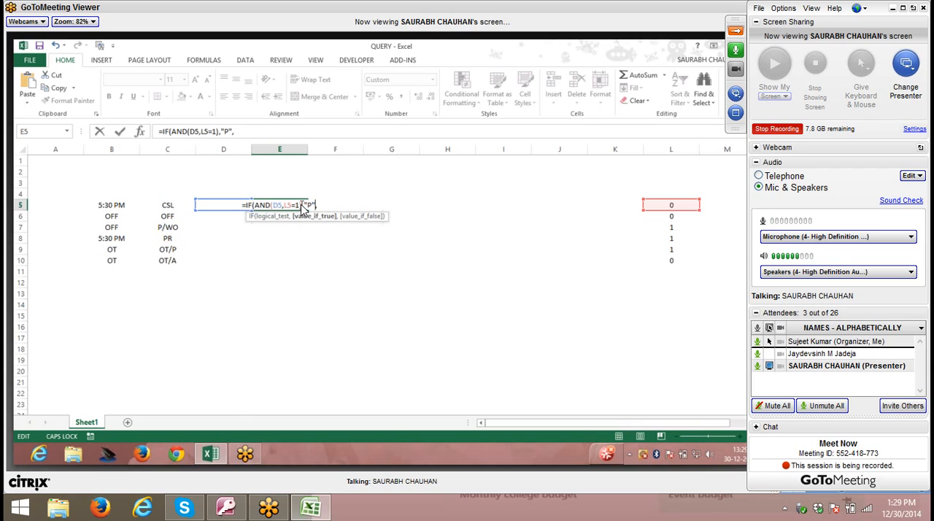
{"action": "left_click_drag", "start_coordinate": [302, 207], "coordinate": [221, 205]}
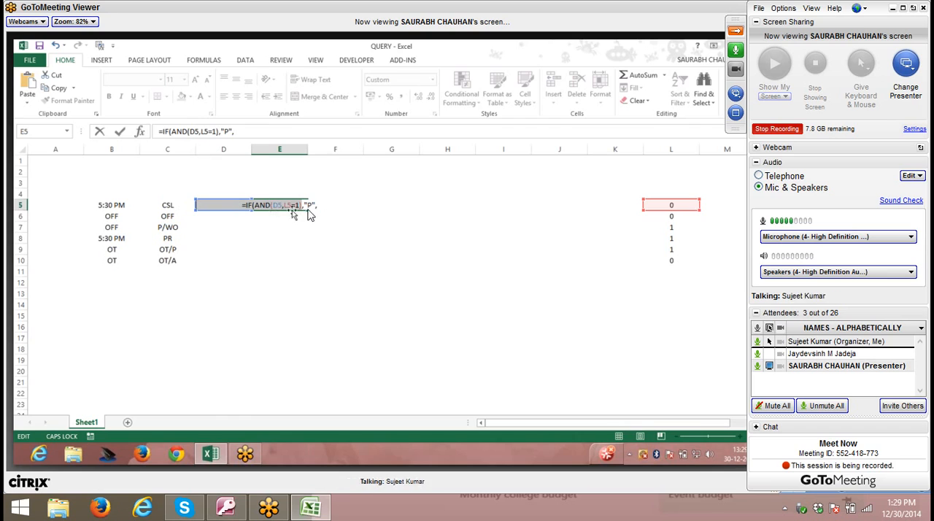
{"action": "left_click", "coordinate": [326, 209]}
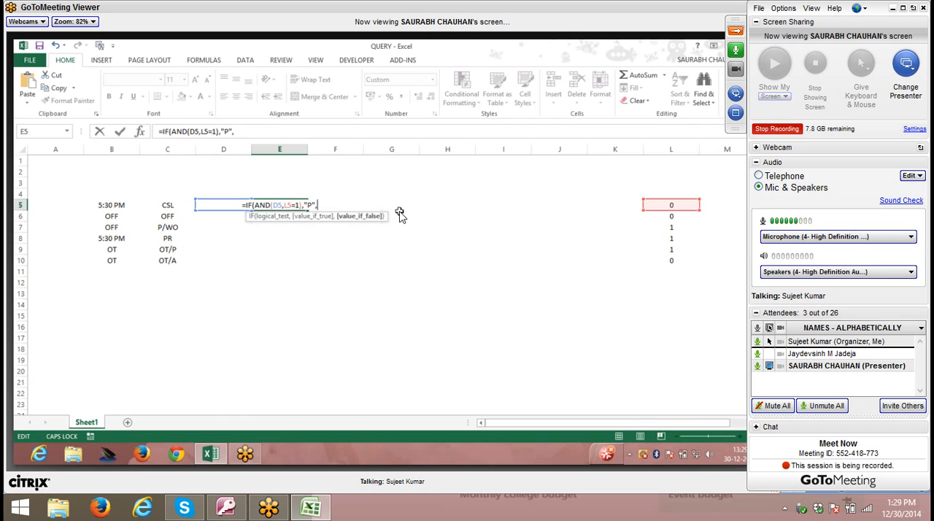
{"action": "type", "text": "IF("}
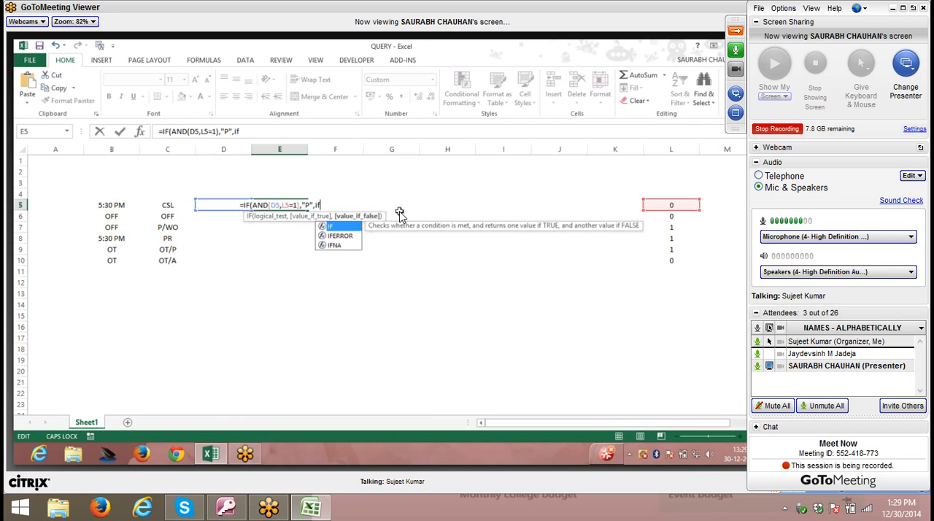
{"action": "type", "text": "and"}
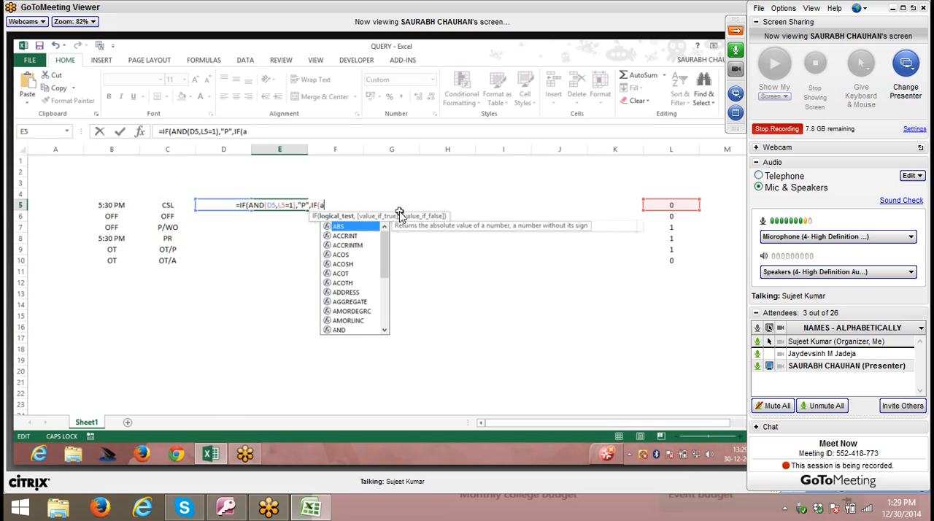
{"action": "key", "text": "Tab"}
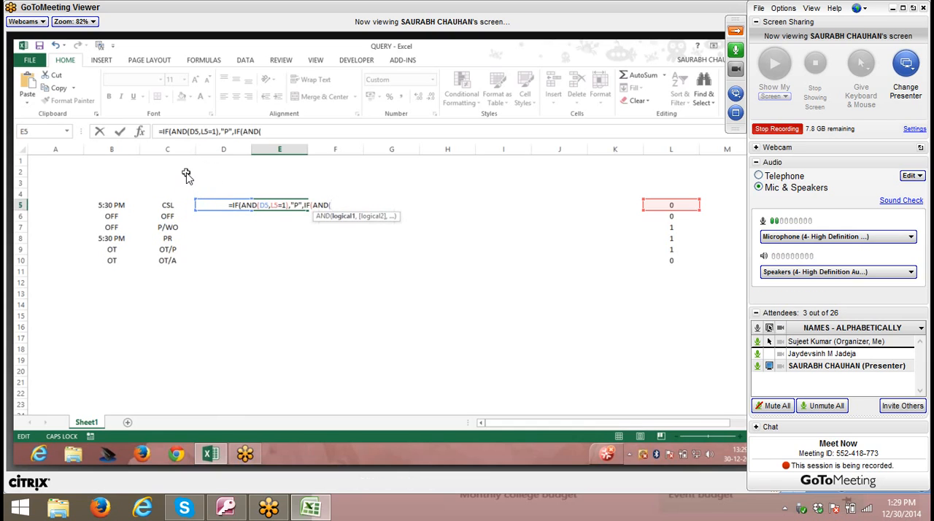
- Complete the second AND test in E5's formula with the conditions D5 and L5=0
{"action": "type", "text": "d5"}
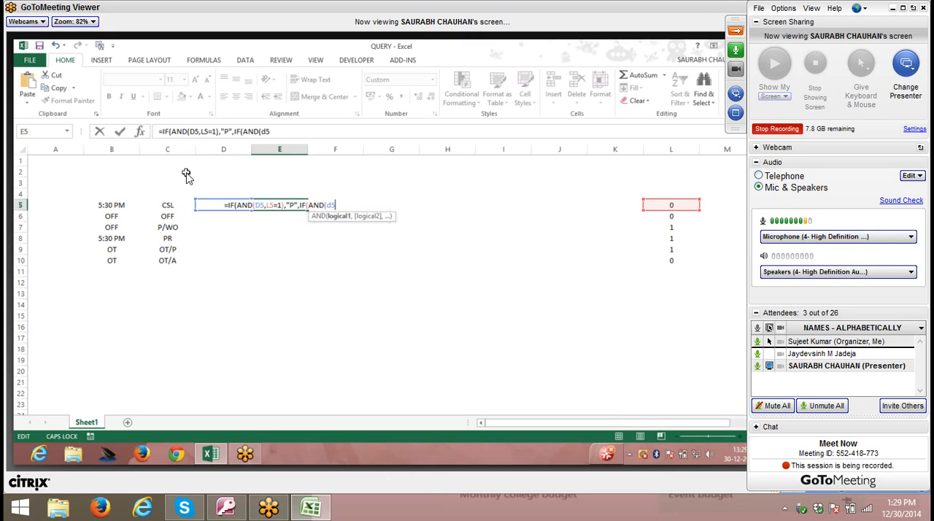
{"action": "type", "text": ","}
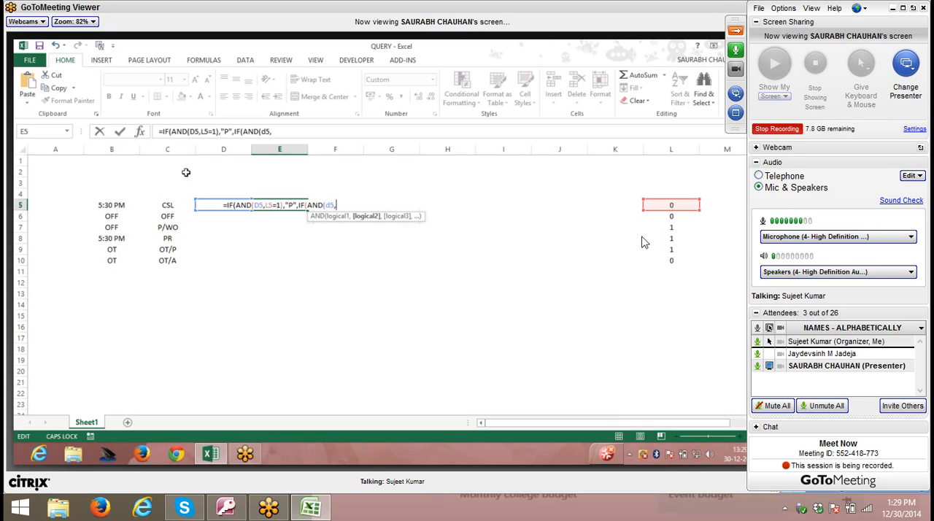
{"action": "left_click", "coordinate": [686, 207]}
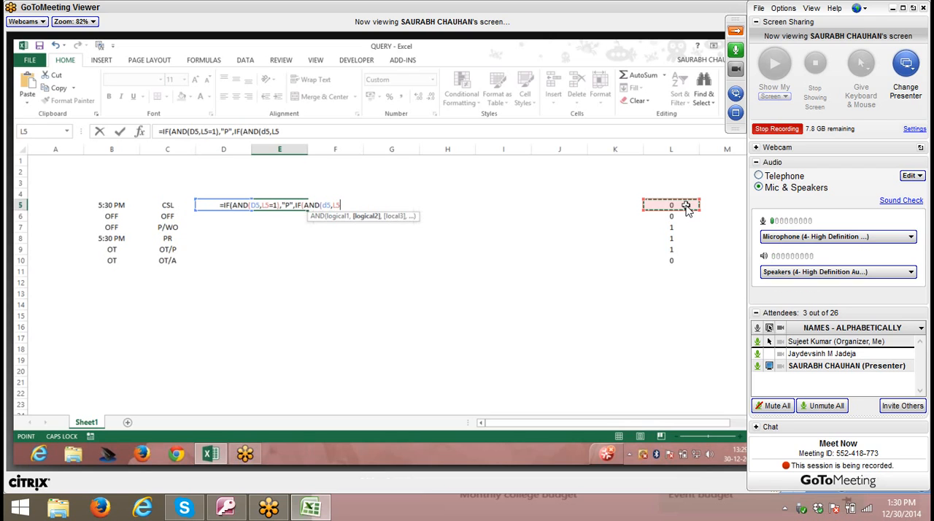
{"action": "type", "text": "=0"}
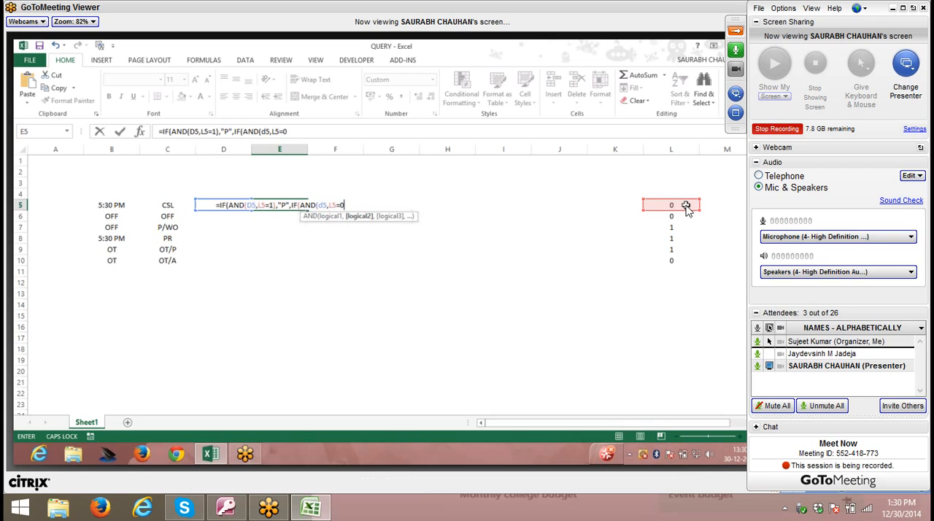
{"action": "type", "text": ")"}
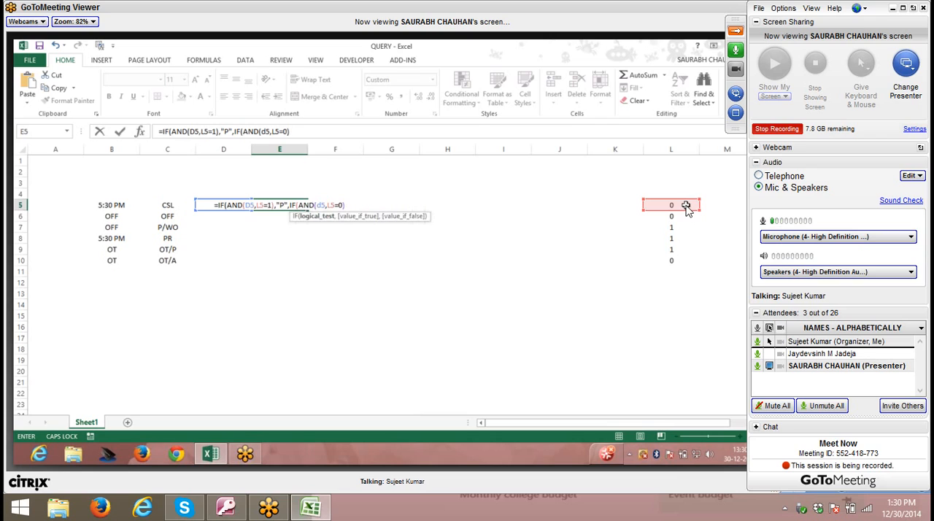
{"action": "type", "text": ","}
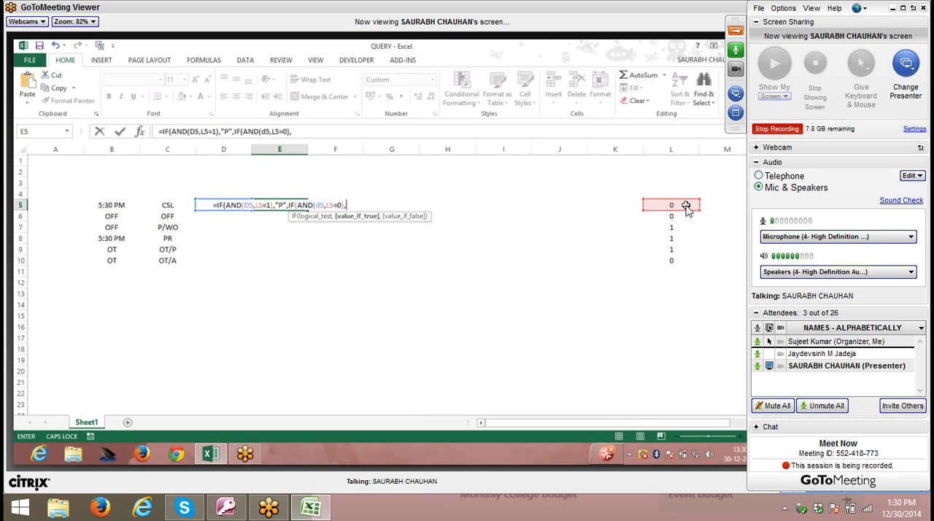
{"action": "type", "text": "\""}
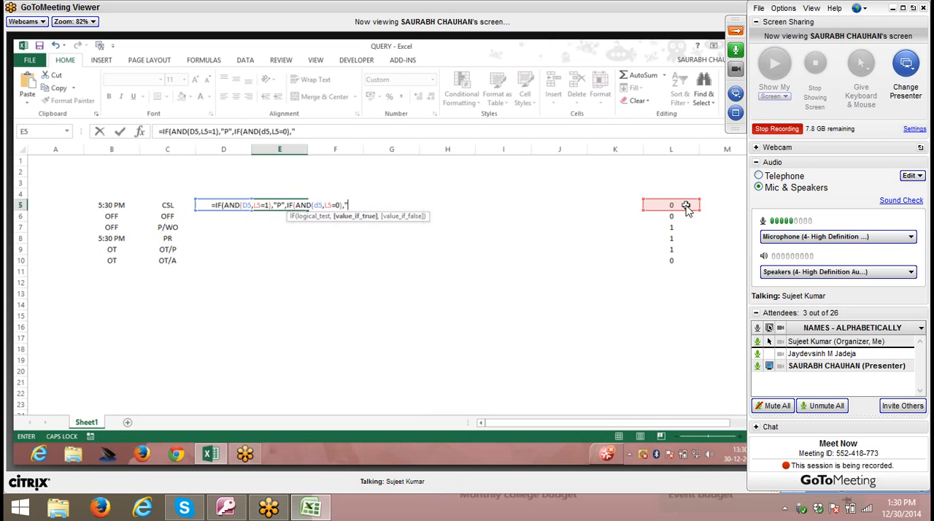
{"action": "type", "text": "CSL"}
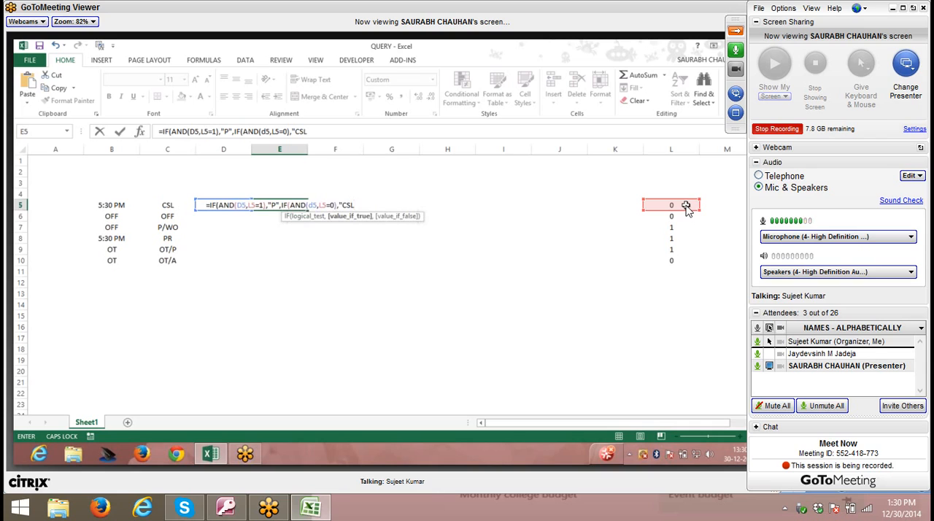
{"action": "type", "text": "\""}
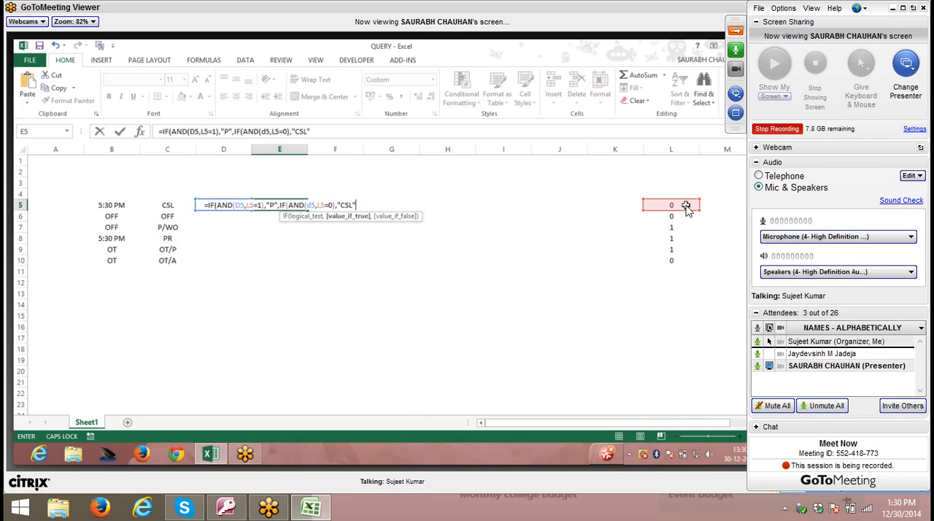
{"action": "type", "text": ","}
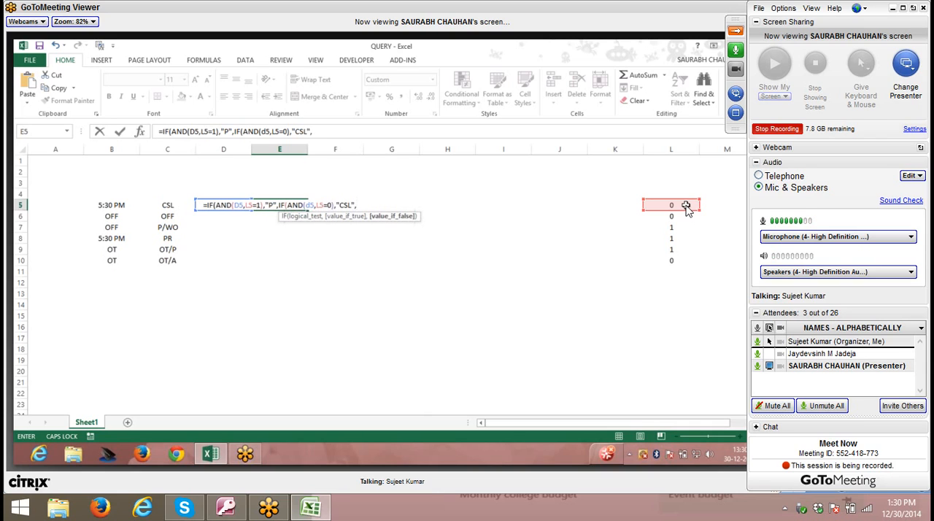
{"action": "type", "text": "if"}
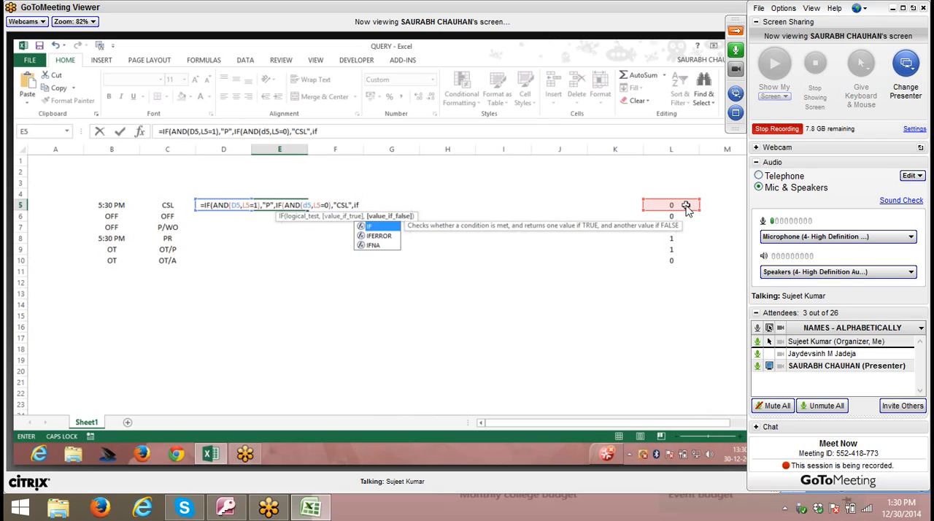
- Nest a third IF function with an AND logical test after "CSL" in E5's formula
{"action": "key", "text": "Tab"}
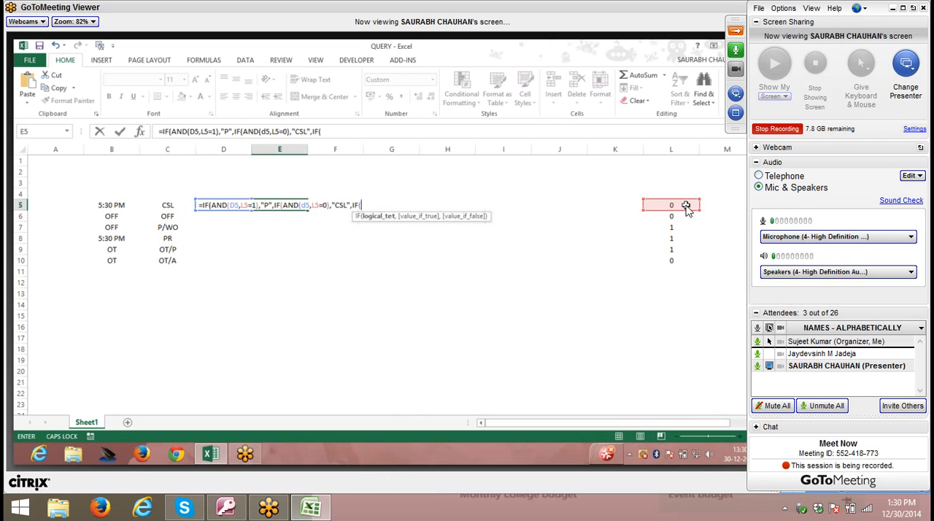
{"action": "type", "text": "and"}
{"action": "key", "text": "Tab"}
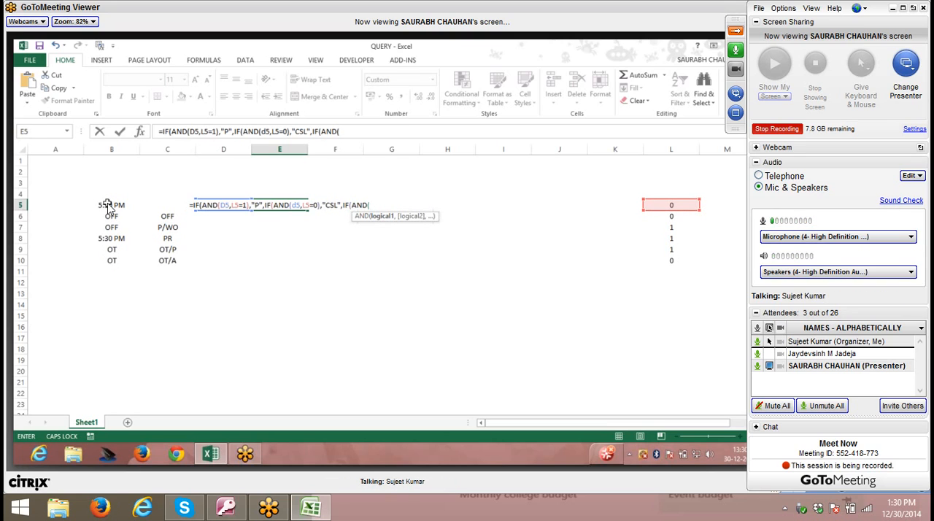
- Fill the third AND test in E5's formula with the conditions B5="OFF" and L5=0
{"action": "left_click", "coordinate": [107, 205]}
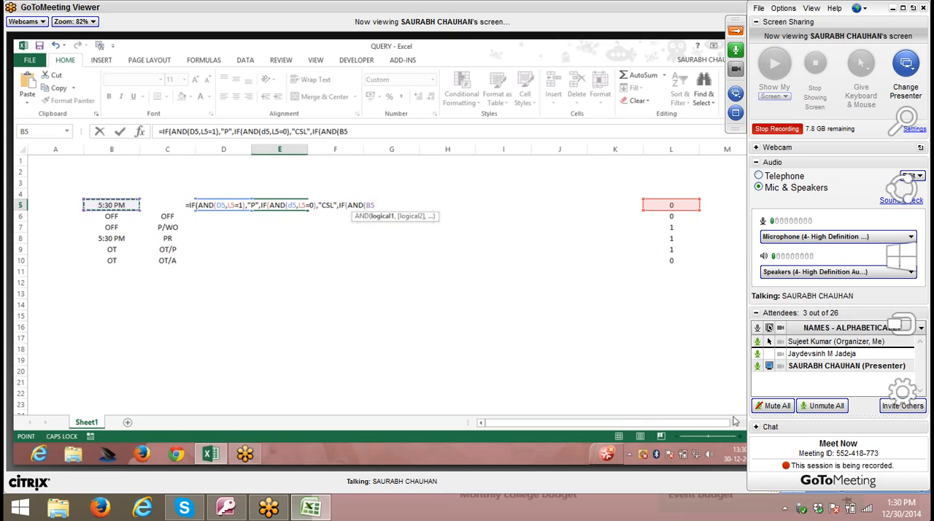
{"action": "type", "text": "="}
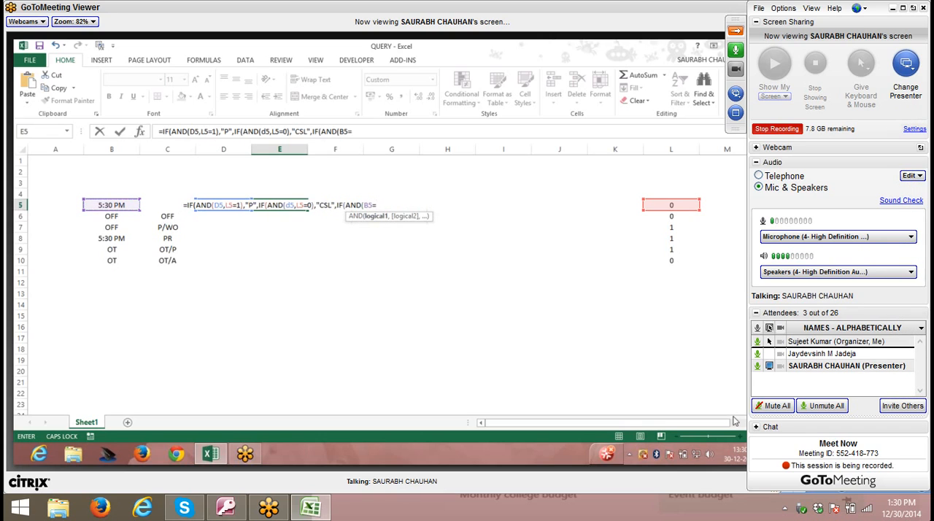
{"action": "type", "text": "\""}
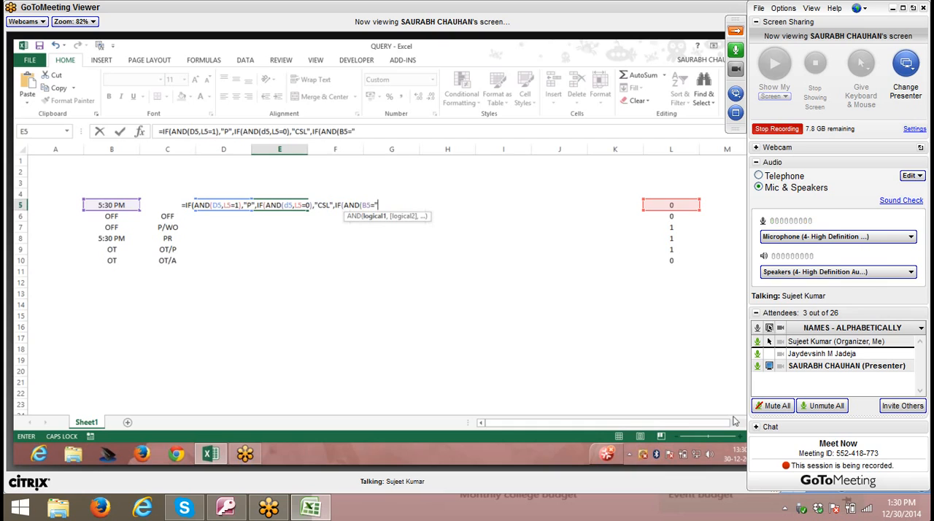
{"action": "type", "text": "OFF"}
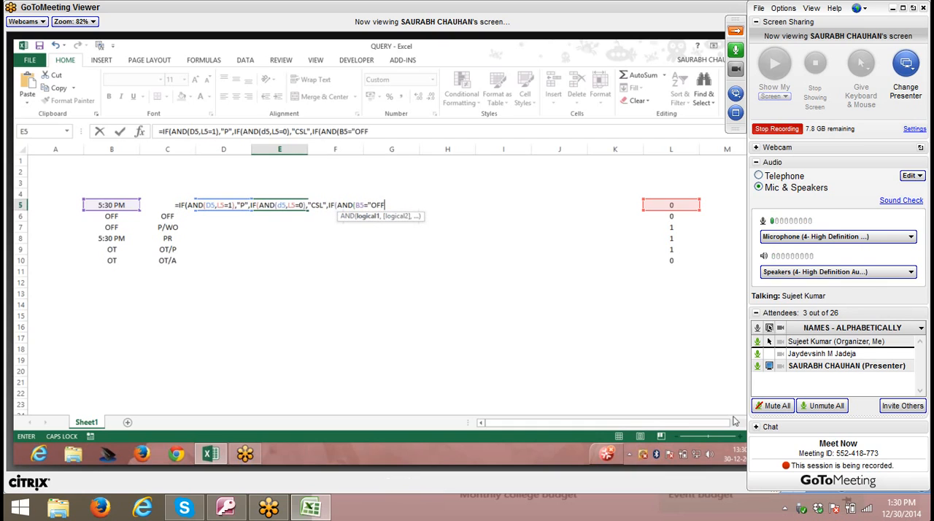
{"action": "type", "text": "\""}
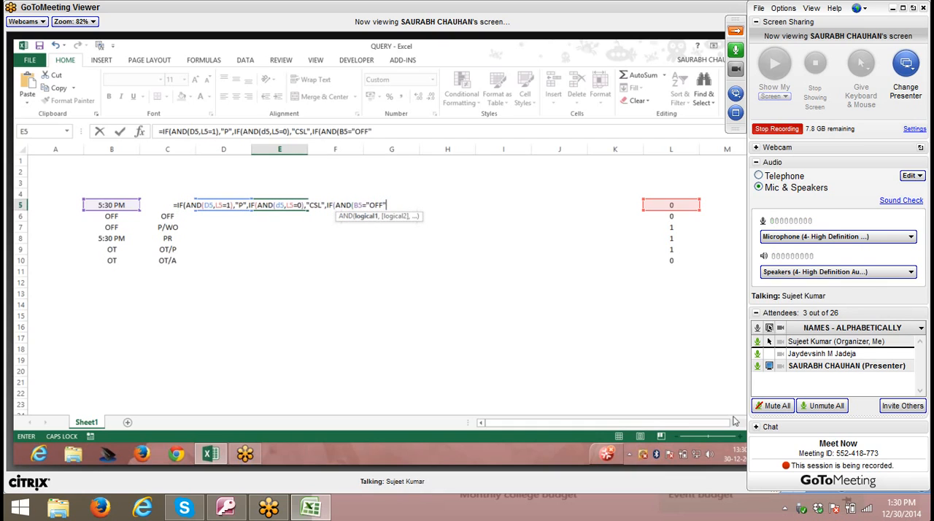
{"action": "type", "text": ","}
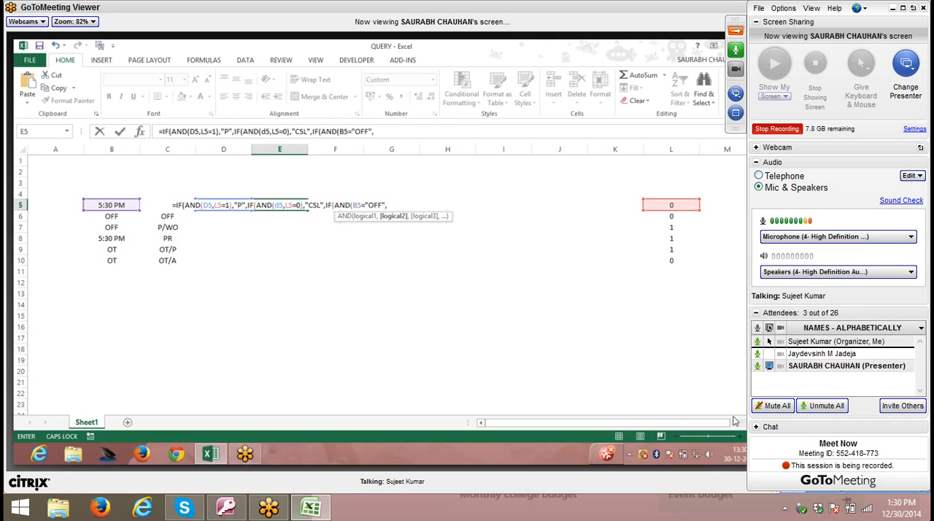
{"action": "left_click", "coordinate": [671, 205]}
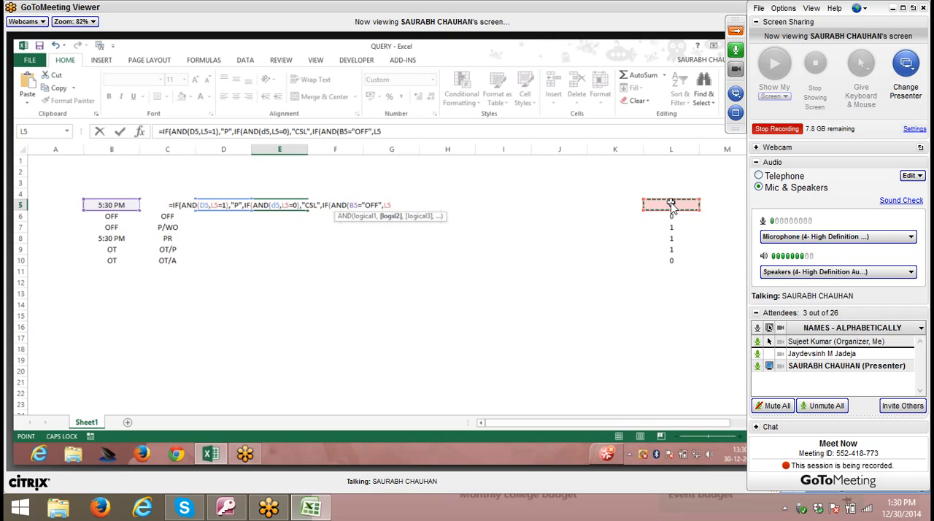
{"action": "type", "text": "=0"}
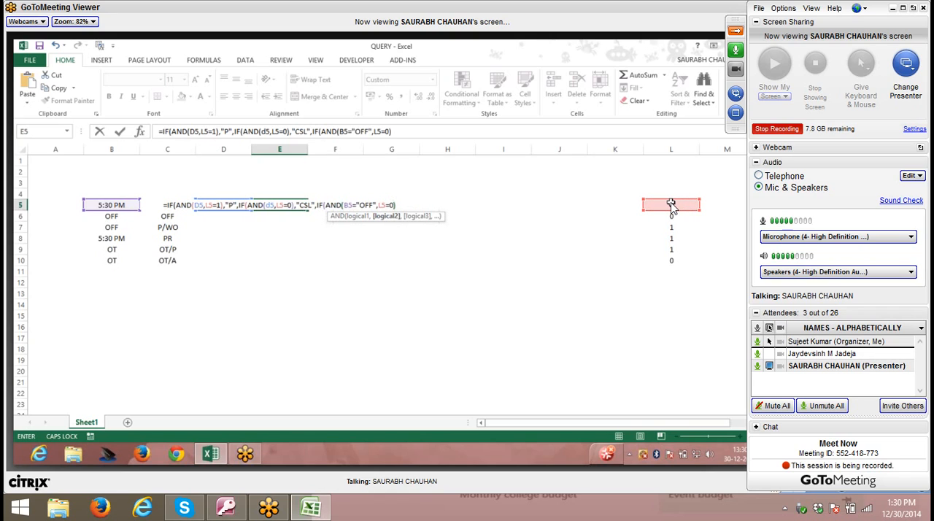
{"action": "type", "text": "),\""}
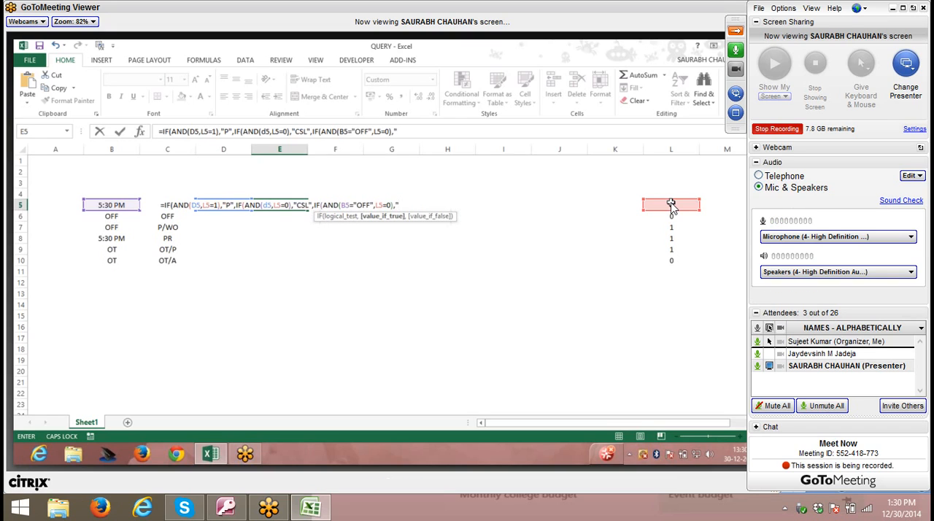
{"action": "type", "text": "OFF"}
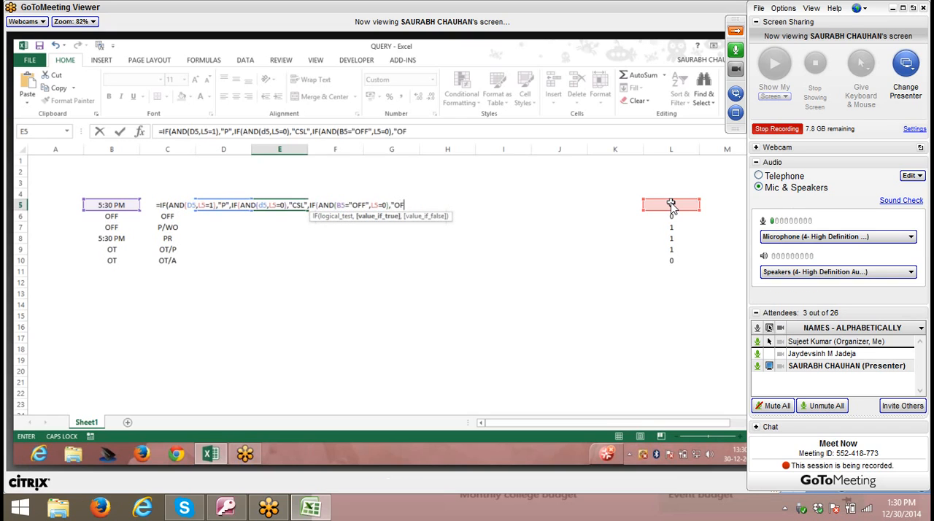
{"action": "type", "text": "\""}
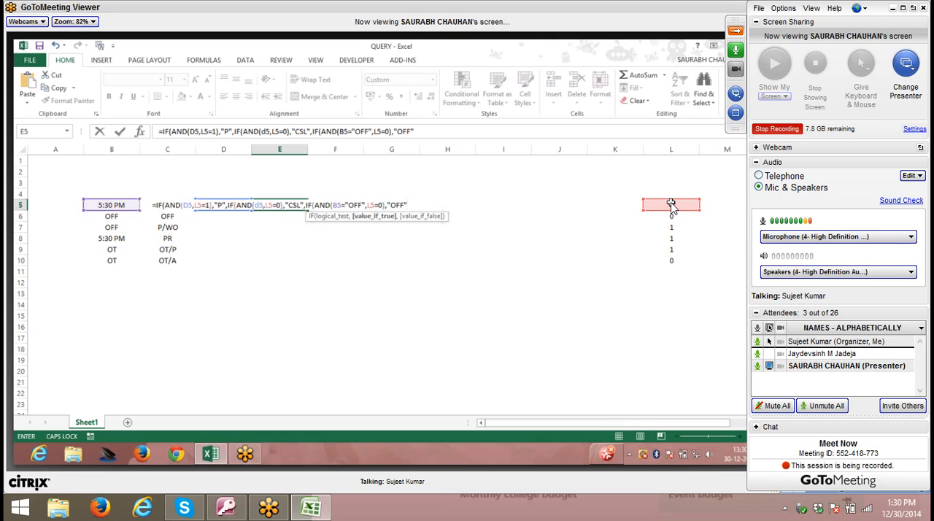
{"action": "type", "text": ",IF("}
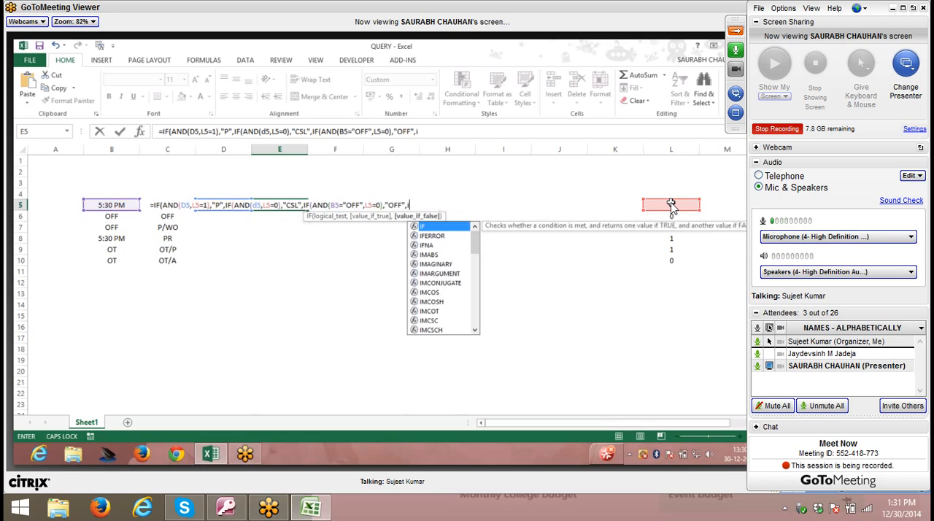
- Nest a fourth IF function with an AND logical test as the value-if-false argument of the third IF in E5
{"action": "left_click", "coordinate": [103, 207]}
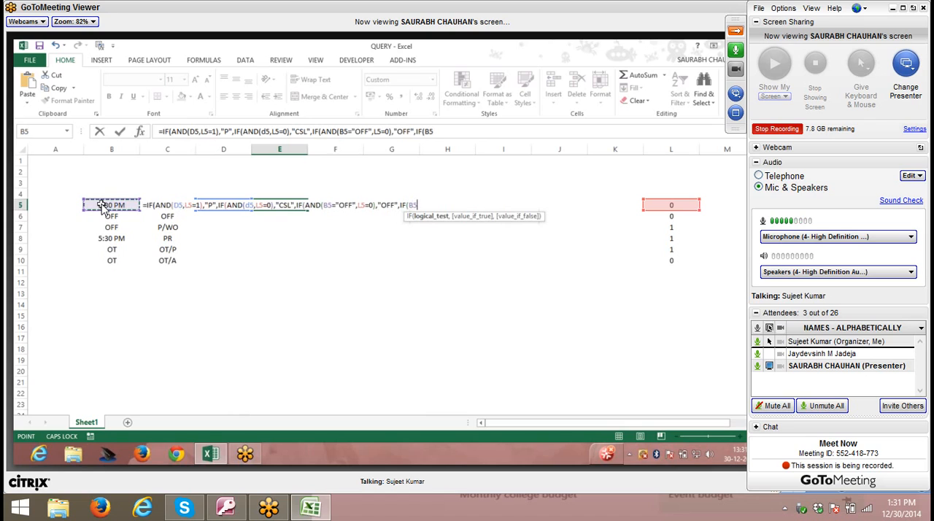
{"action": "key", "text": "BackSpace"}
{"action": "key", "text": "BackSpace"}
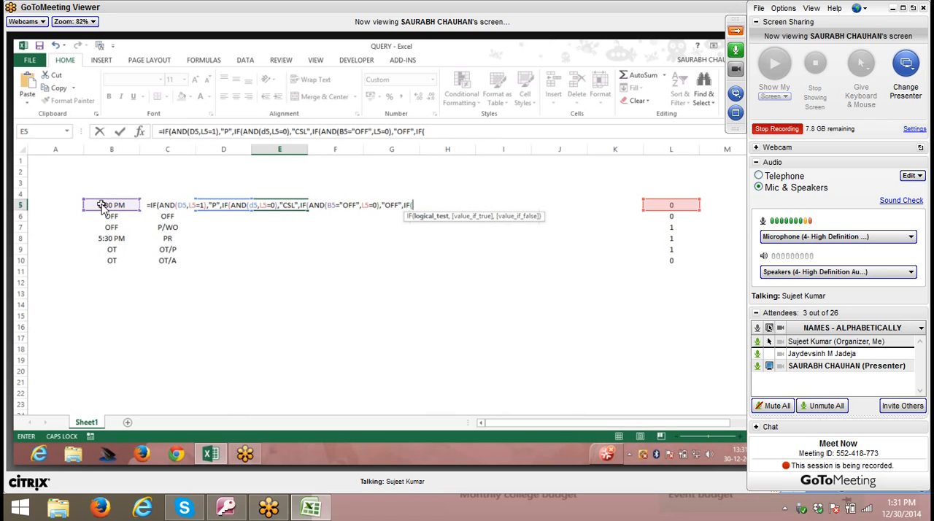
{"action": "type", "text": "and"}
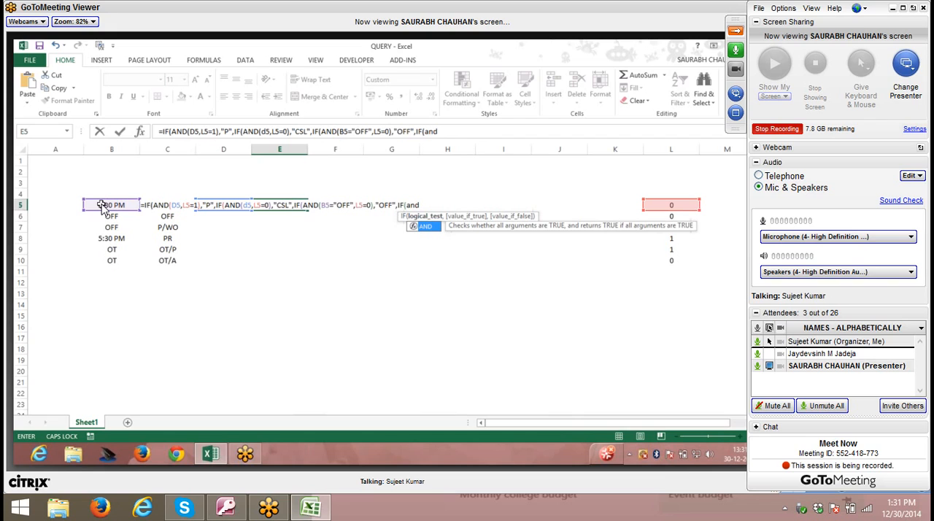
{"action": "key", "text": "Tab"}
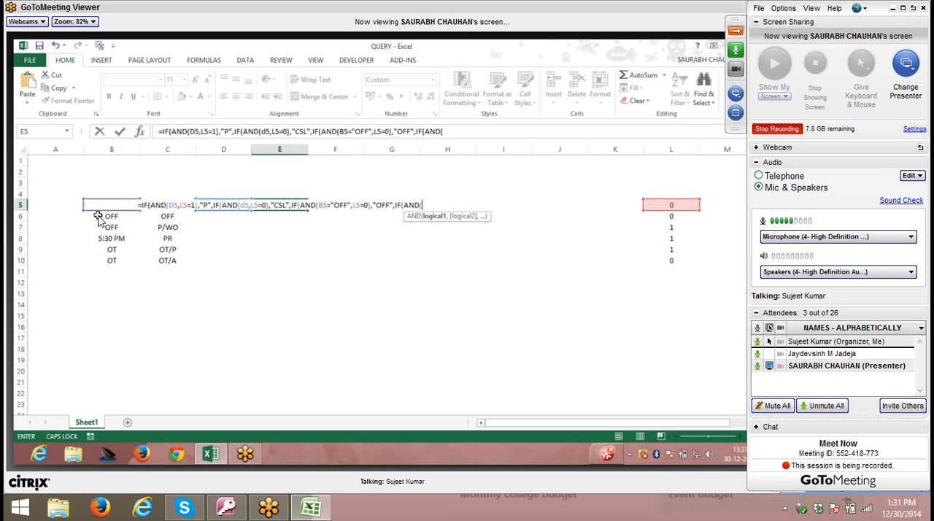
- Remove the unfinished fourth IF from E5's formula, ending it after "OFF", and accept the suggested correction that adds the closing parentheses
{"action": "key", "text": "BackSpace"}
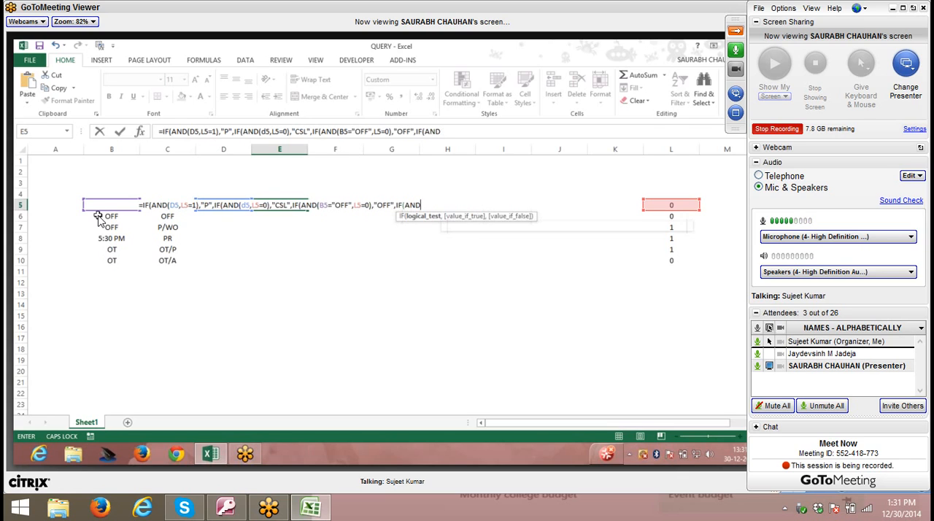
{"action": "key", "text": "BackSpace"}
{"action": "key", "text": "BackSpace"}
{"action": "key", "text": "BackSpace"}
{"action": "key", "text": "BackSpace"}
{"action": "key", "text": "BackSpace"}
{"action": "key", "text": "BackSpace"}
{"action": "key", "text": "BackSpace"}
{"action": "key", "text": "BackSpace"}
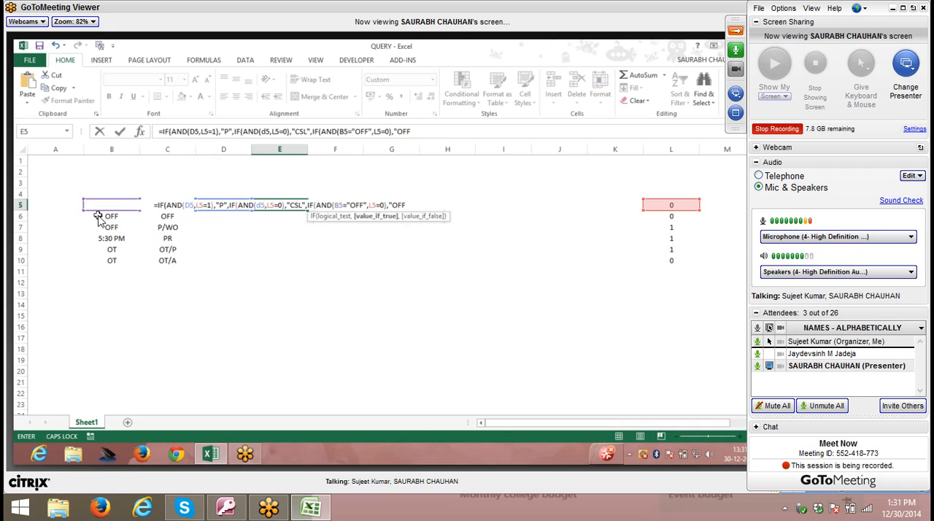
{"action": "type", "text": "\""}
{"action": "key", "text": "Return"}
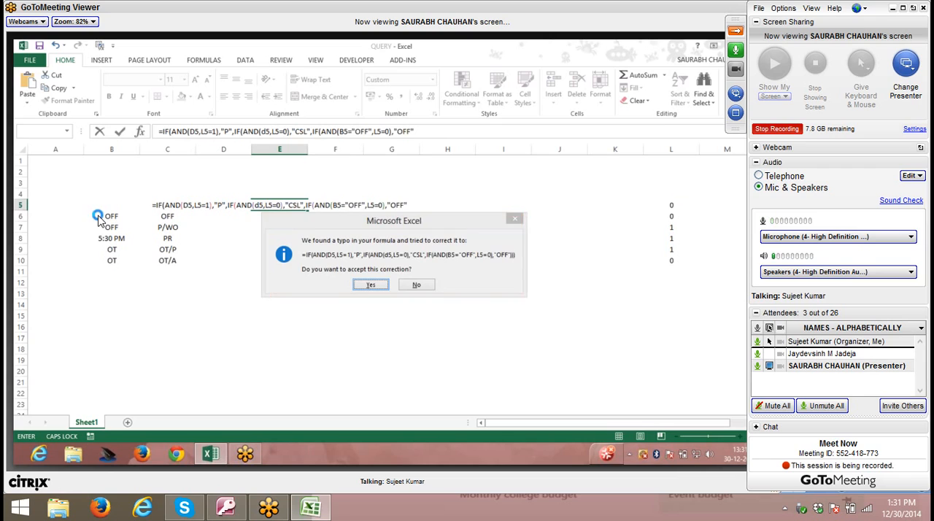
{"action": "key", "text": "Return"}
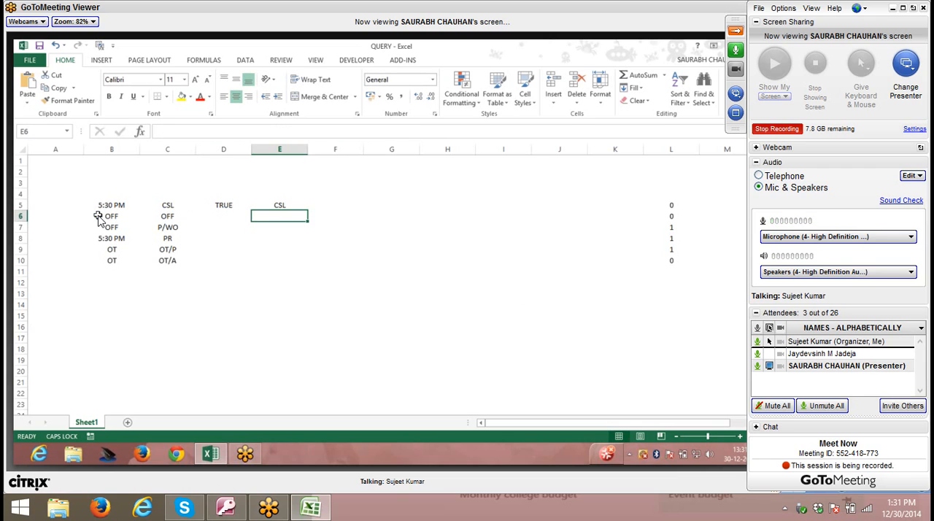
- Enter the comparison formula =B7>0 in E7 to test the text value against zero
{"action": "key", "text": "Return"}
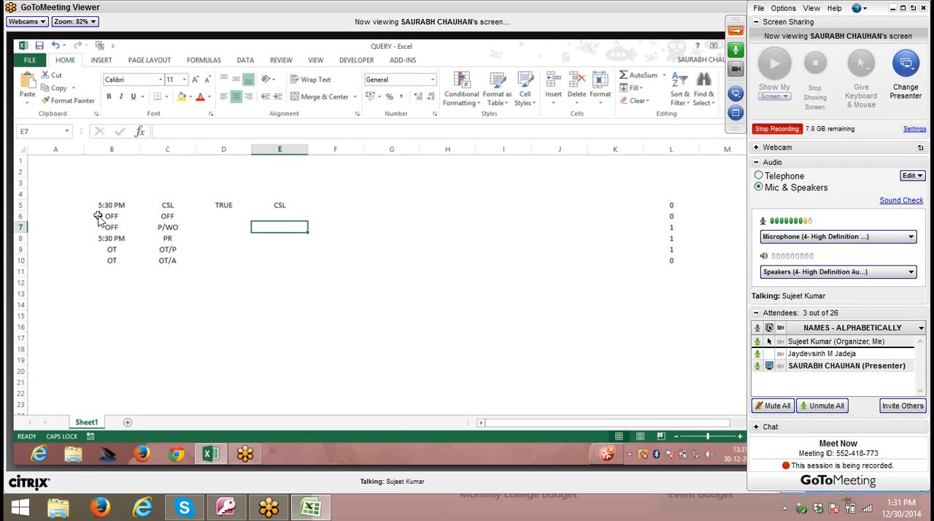
{"action": "type", "text": "="}
{"action": "key", "text": "Left"}
{"action": "key", "text": "Left"}
{"action": "key", "text": "Left"}
{"action": "key", "text": "Left"}
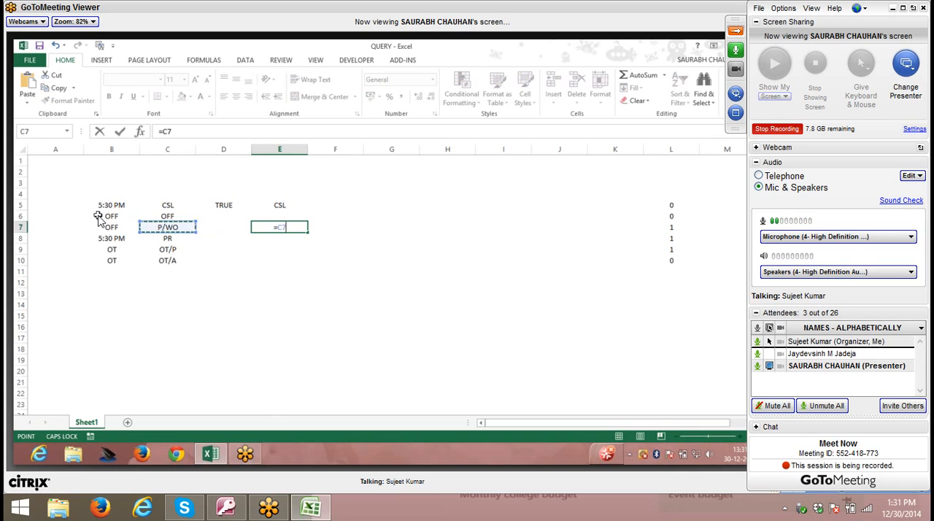
{"action": "key", "text": "Right"}
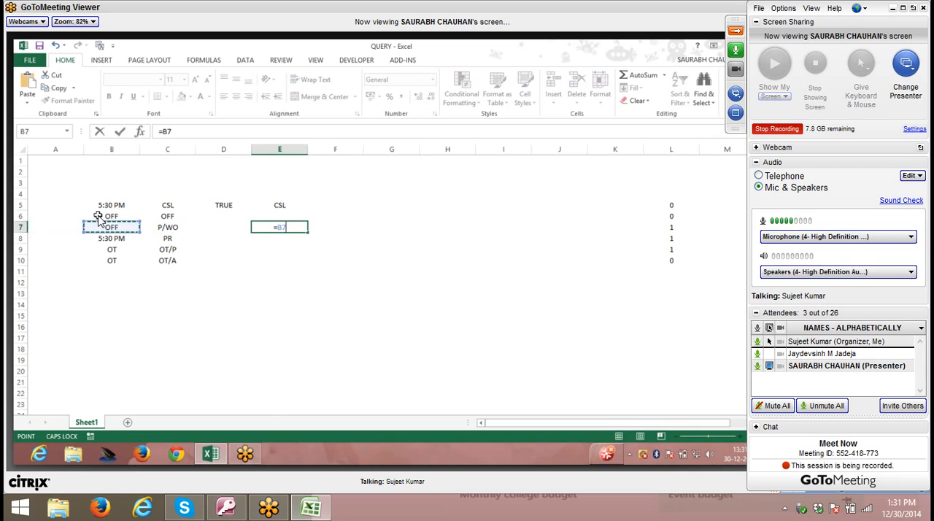
{"action": "type", "text": ">0"}
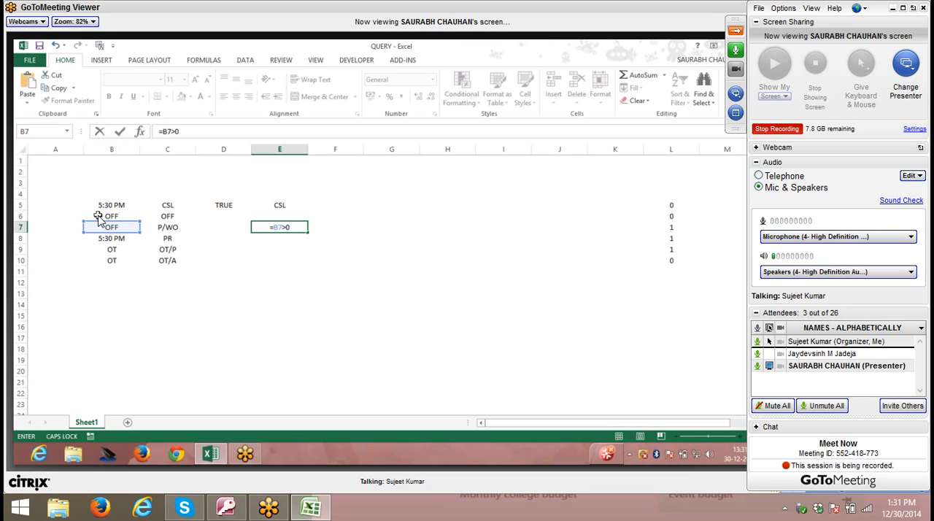
{"action": "key", "text": "Return"}
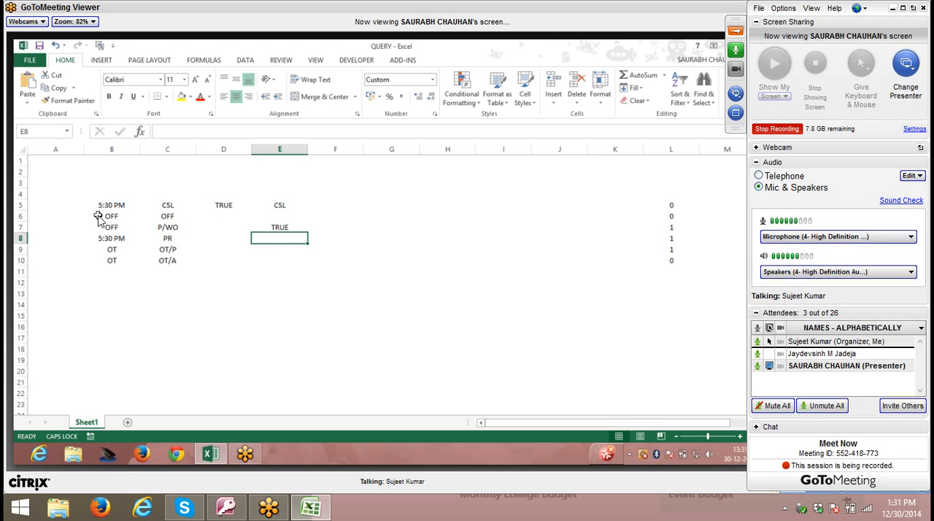
- Enter the value 0 in E10
{"action": "key", "text": "Down"}
{"action": "key", "text": "Down"}
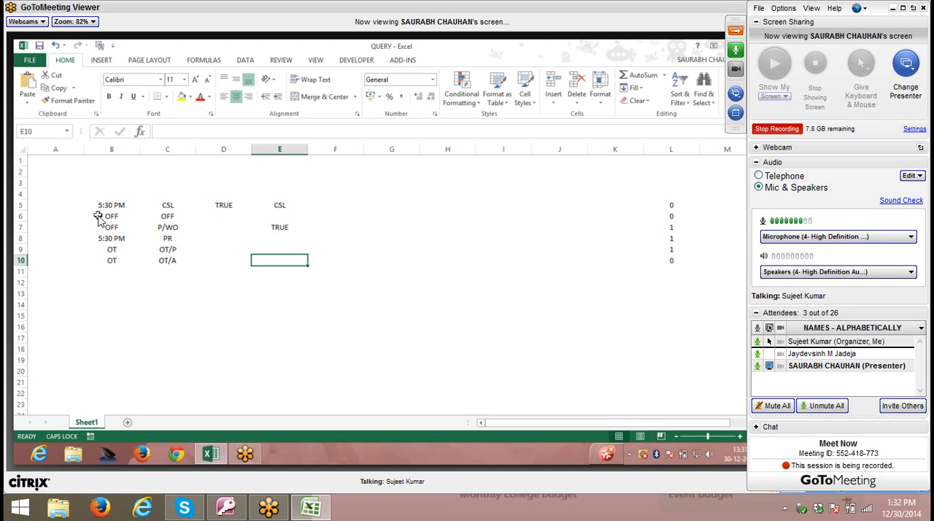
{"action": "type", "text": "0"}
{"action": "key", "text": "Tab"}
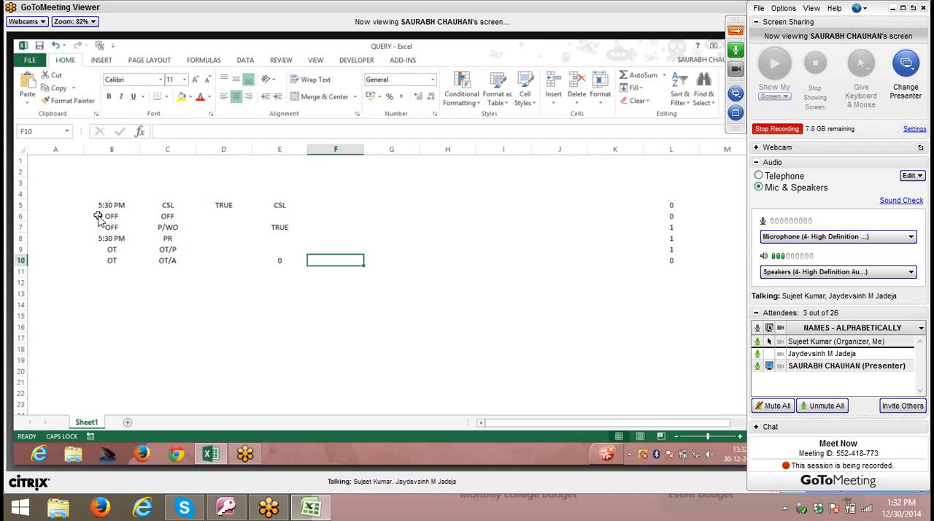
- Apply the General number format to the time in B5 and select E5 to show its formula
{"action": "left_click", "coordinate": [114, 205]}
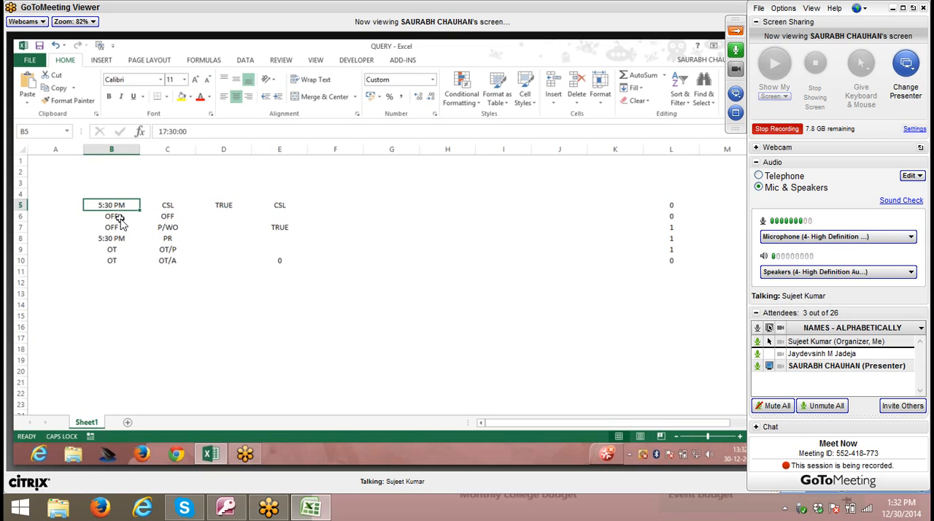
{"action": "key", "text": "Right"}
{"action": "key", "text": "Right"}
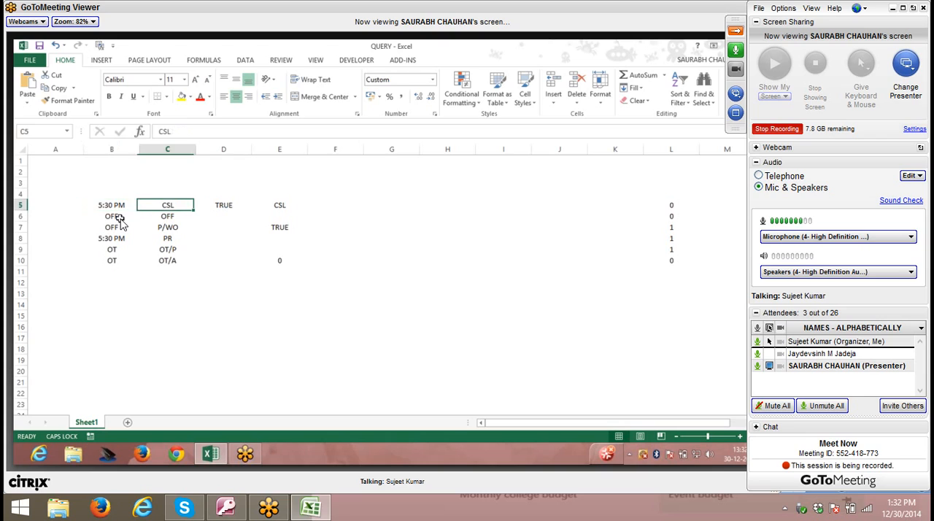
{"action": "key", "text": "Left"}
{"action": "key", "text": "Left"}
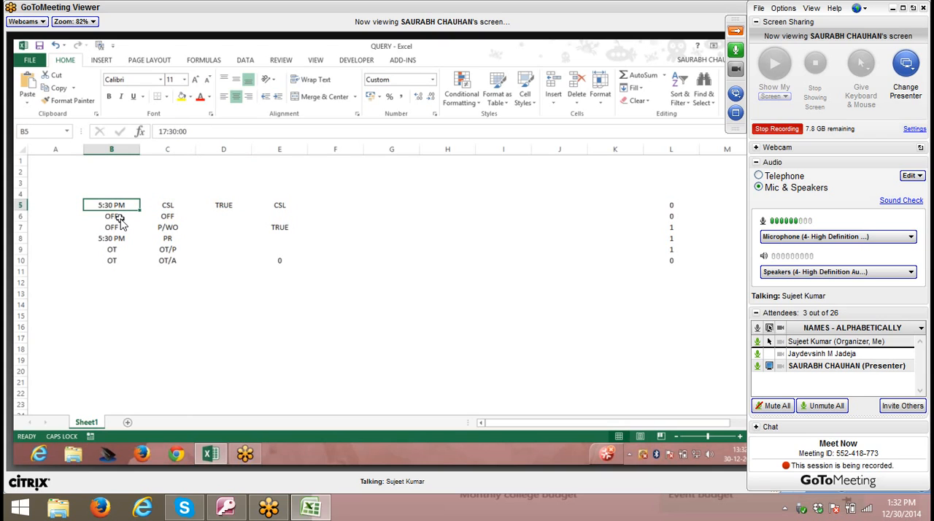
{"action": "key", "text": "ctrl+shift+asciitilde"}
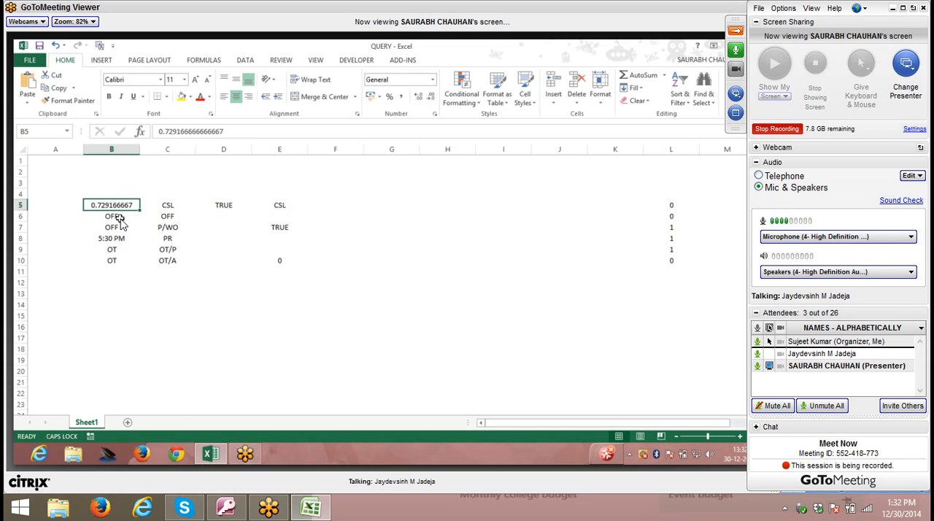
{"action": "key", "text": "Right"}
{"action": "key", "text": "Right"}
{"action": "key", "text": "Right"}
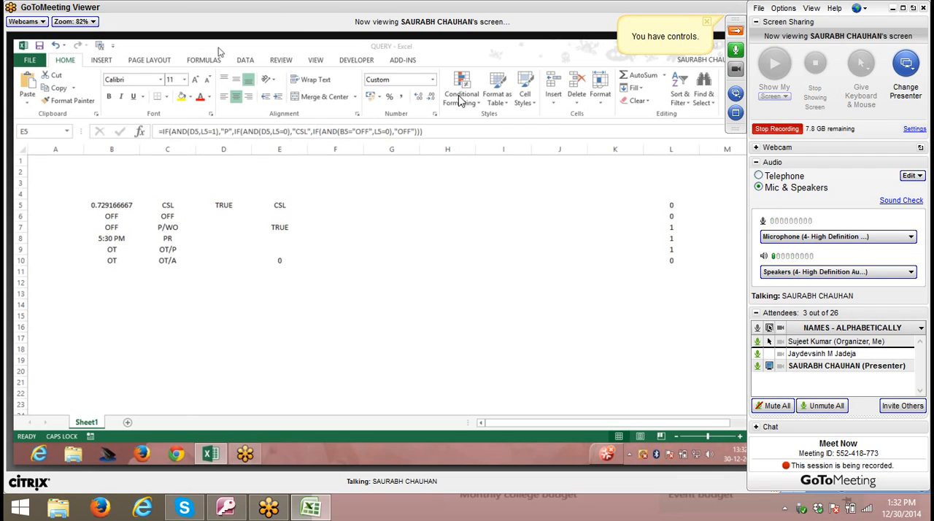
- Transfer the GoToMeeting presenter role to the meeting organizer and confirm the change
{"action": "left_click", "coordinate": [735, 92]}
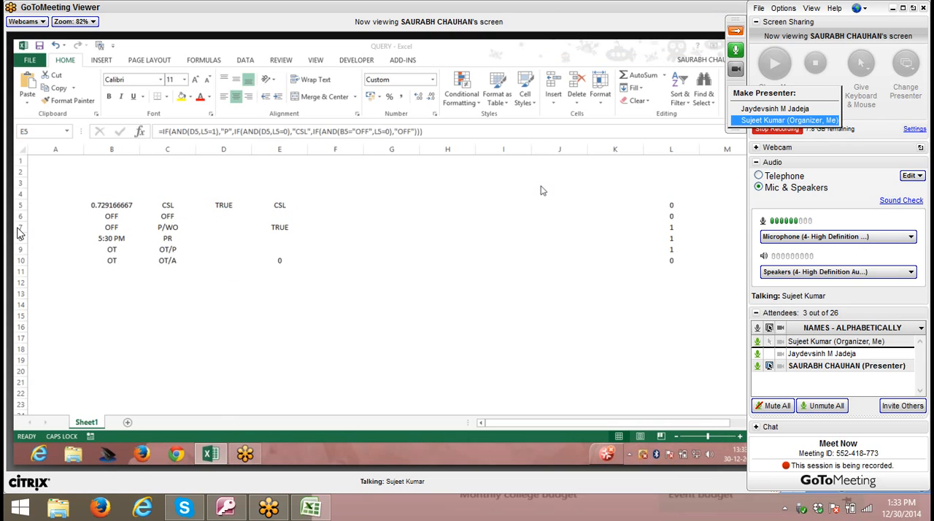
{"action": "left_click", "coordinate": [785, 121]}
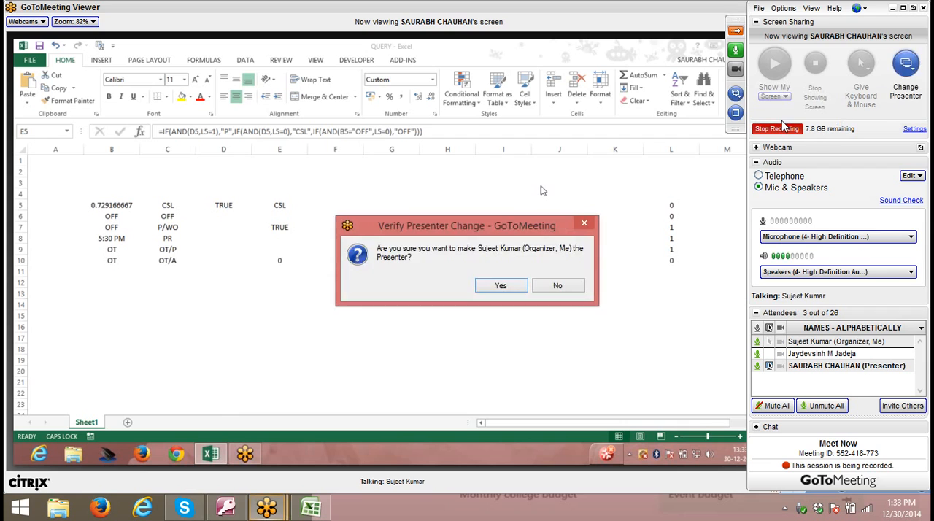
{"action": "left_click", "coordinate": [480, 286]}
{"action": "left_click", "coordinate": [485, 271]}
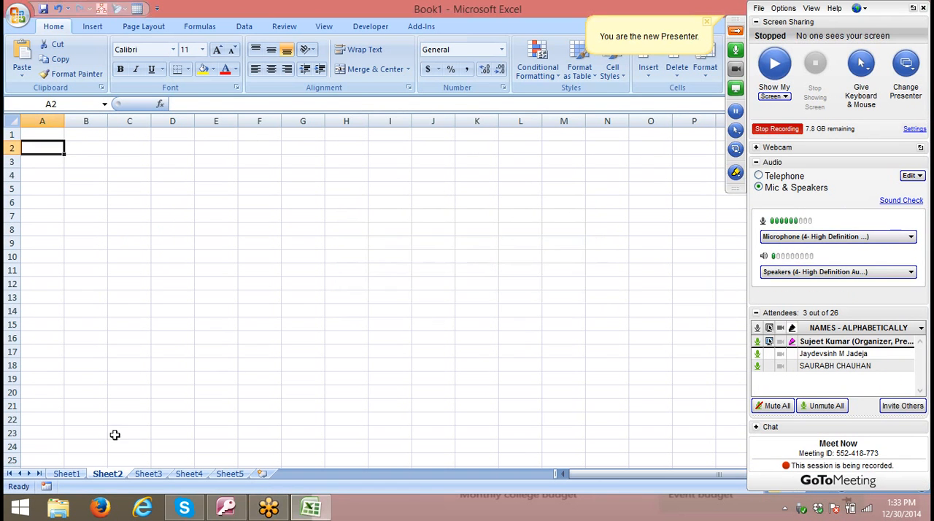
- Enter today's date in A5 of Sheet1 in Book1 and clear it again
{"action": "left_click", "coordinate": [65, 475]}
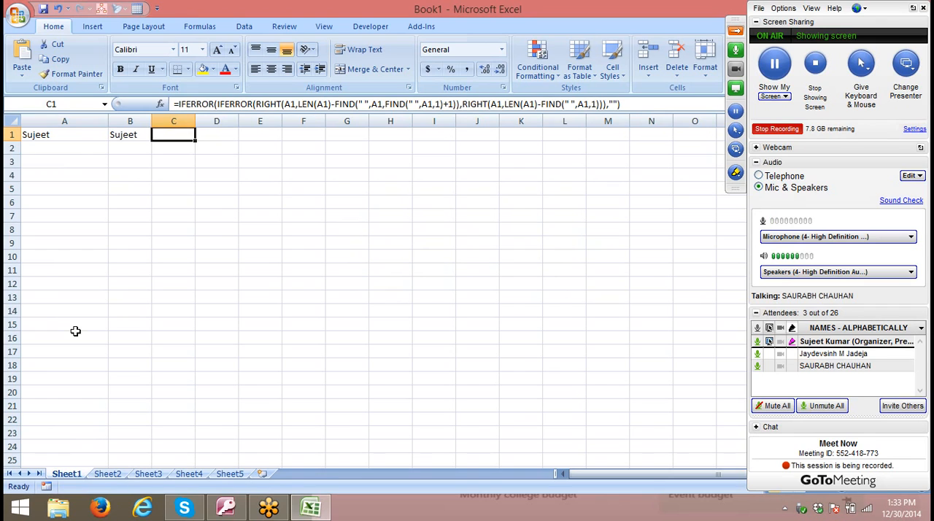
{"action": "key", "text": "Down"}
{"action": "key", "text": "Down"}
{"action": "key", "text": "Down"}
{"action": "key", "text": "Down"}
{"action": "key", "text": "Home"}
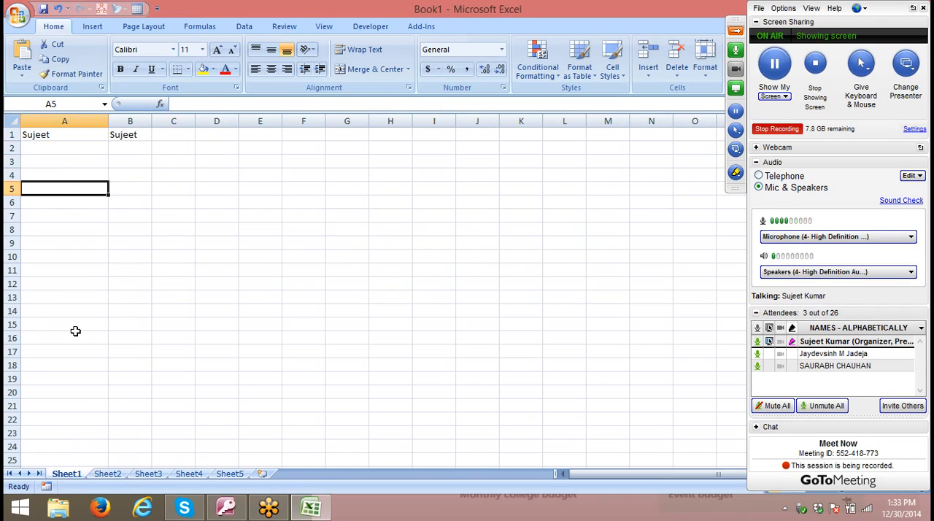
{"action": "key", "text": "ctrl+semicolon"}
{"action": "key", "text": "Tab"}
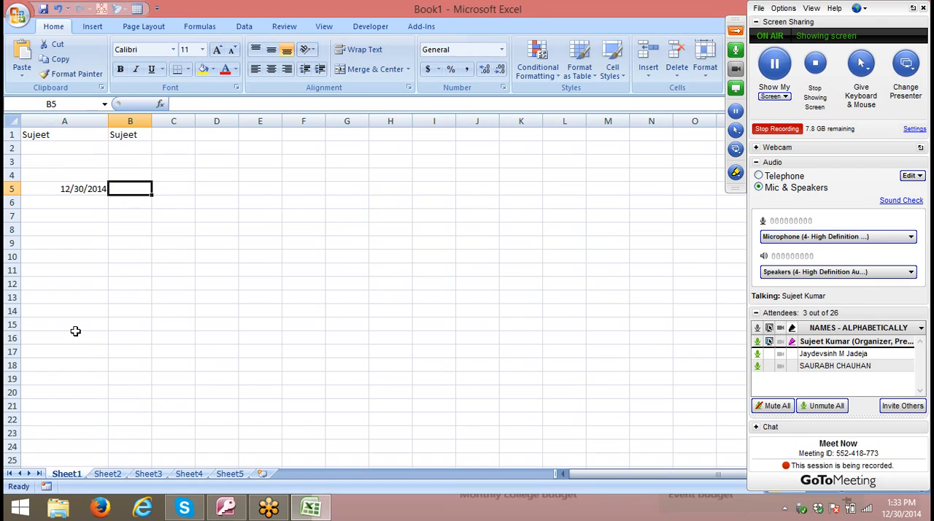
{"action": "key", "text": "Tab"}
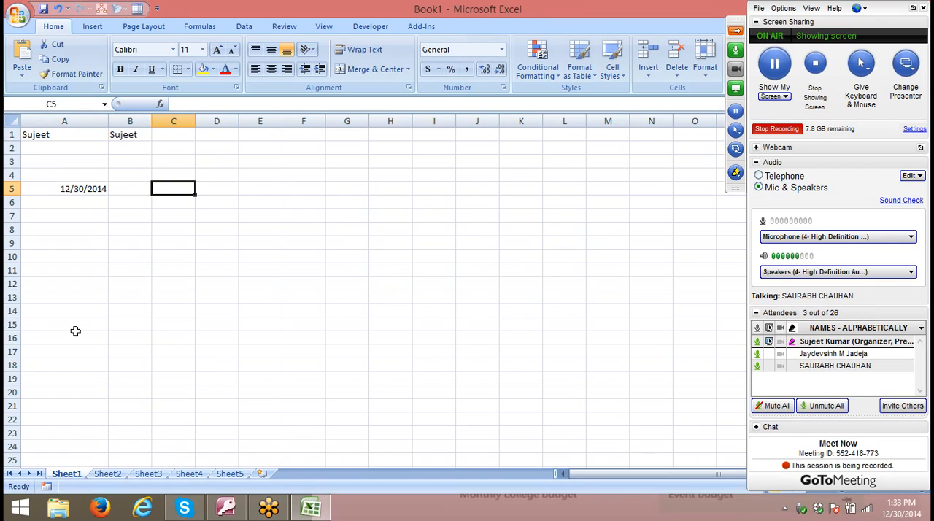
{"action": "key", "text": "Home"}
{"action": "key", "text": "Delete"}
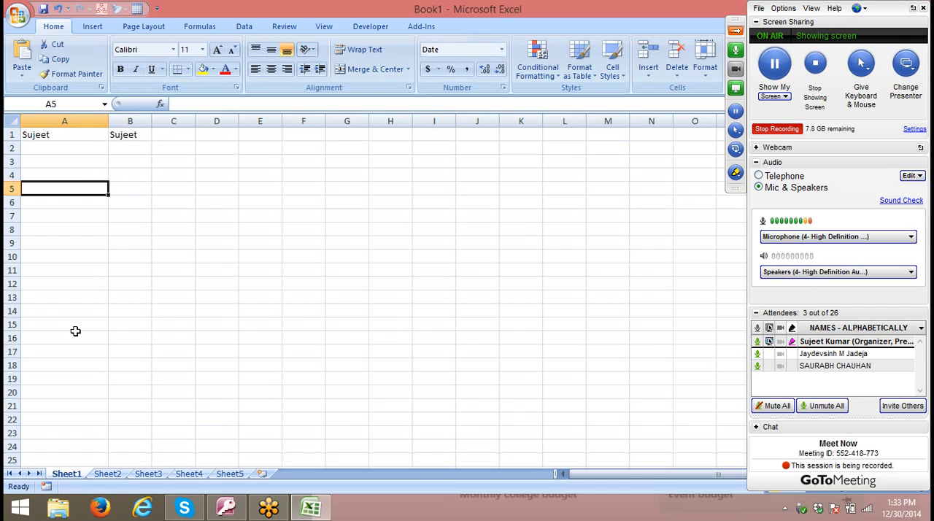
- Switch to Sheet2 and enter the text a in H2
{"action": "left_click", "coordinate": [96, 475]}
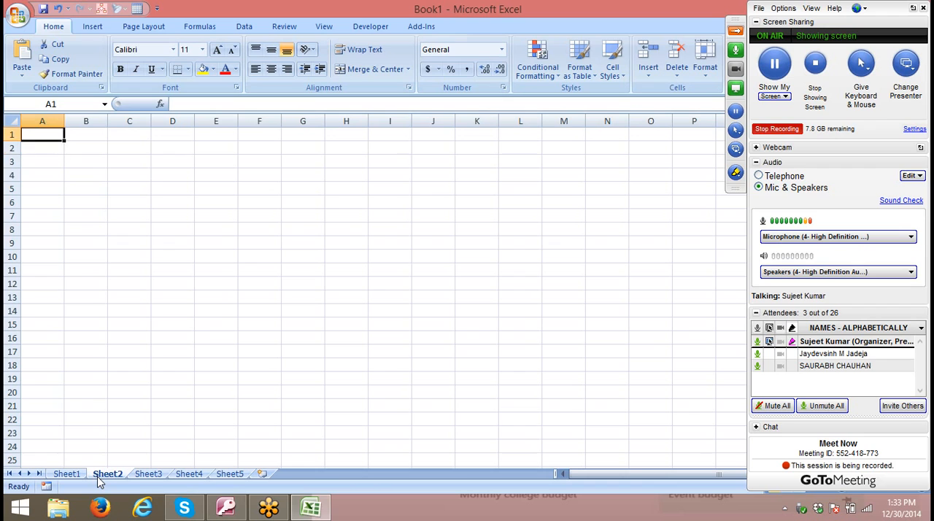
{"action": "key", "text": "Right"}
{"action": "key", "text": "Right"}
{"action": "key", "text": "Right"}
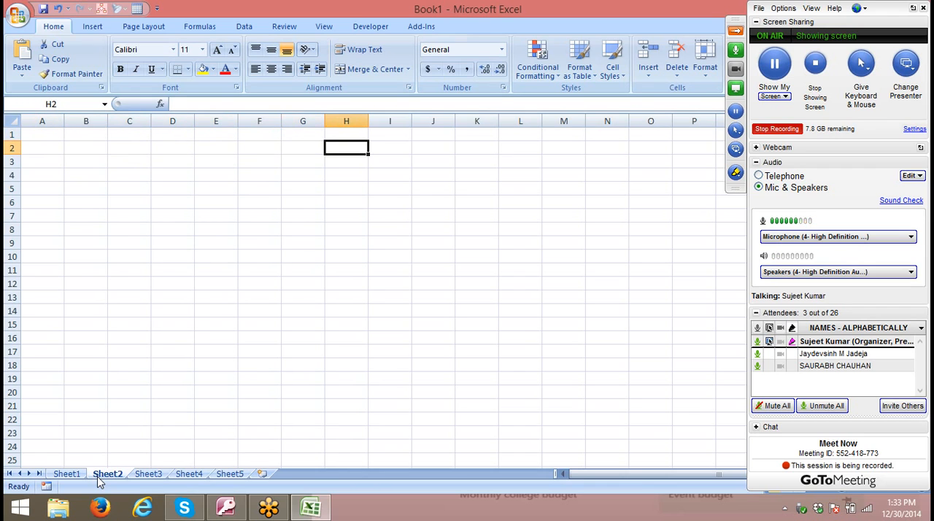
{"action": "type", "text": "\"A"}
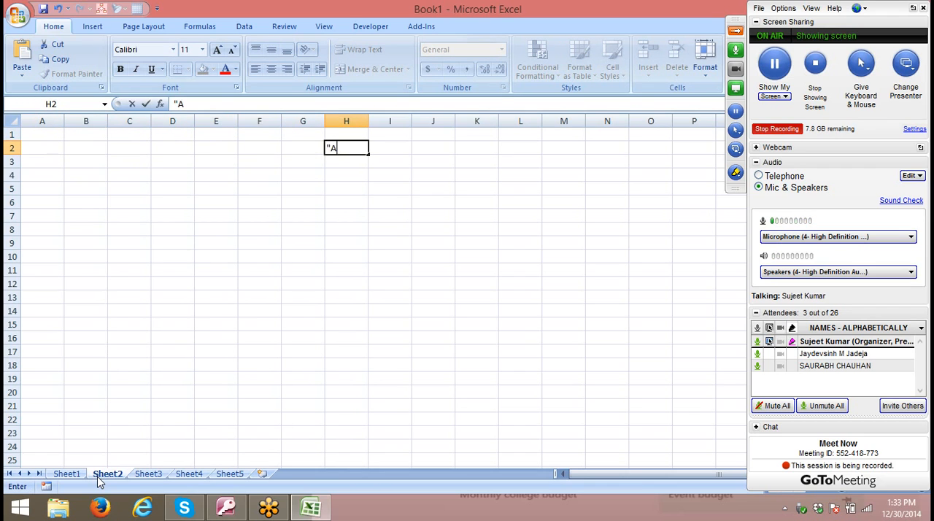
{"action": "key", "text": "BackSpace"}
{"action": "key", "text": "BackSpace"}
{"action": "type", "text": "a"}
{"action": "key", "text": "Right"}
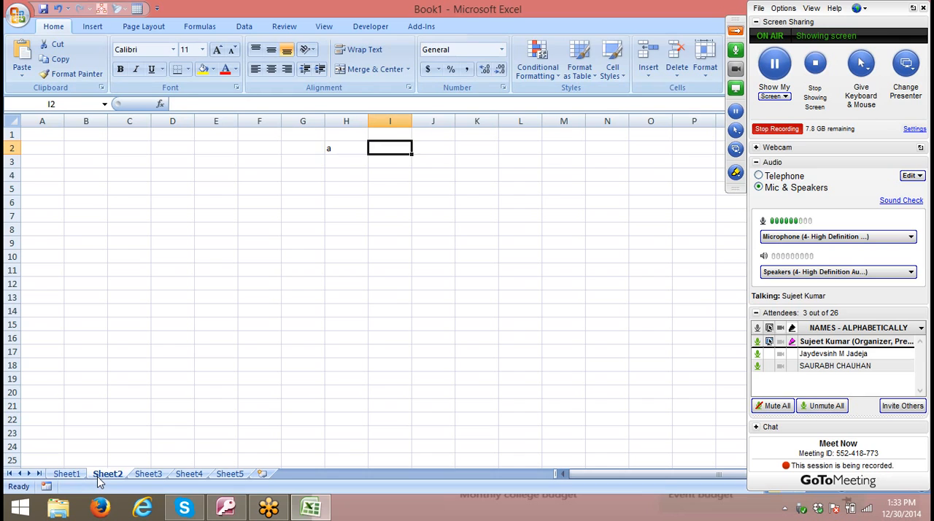
- Enter a REPT formula in I2 that repeats the text from H2 5 times
{"action": "type", "text": "=rept"}
{"action": "key", "text": "Tab"}
{"action": "key", "text": "Left"}
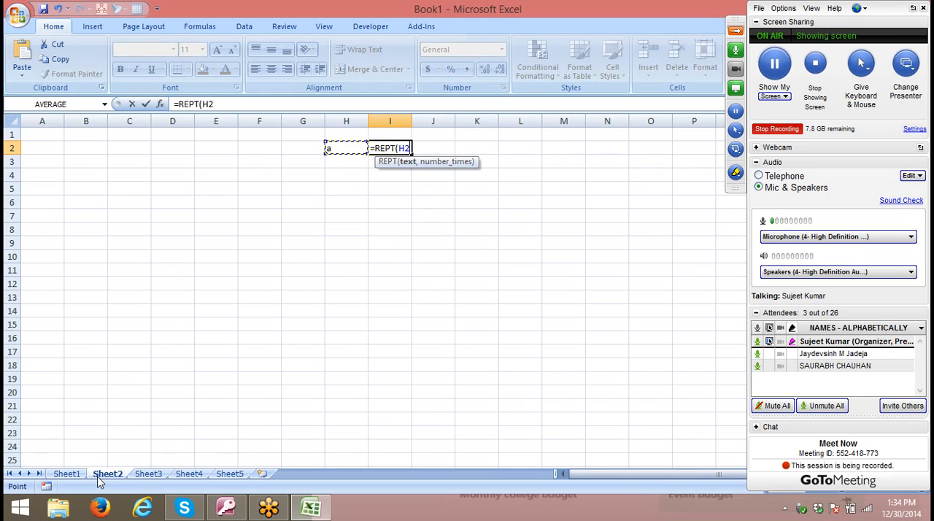
{"action": "type", "text": ",5"}
{"action": "key", "text": "Return"}
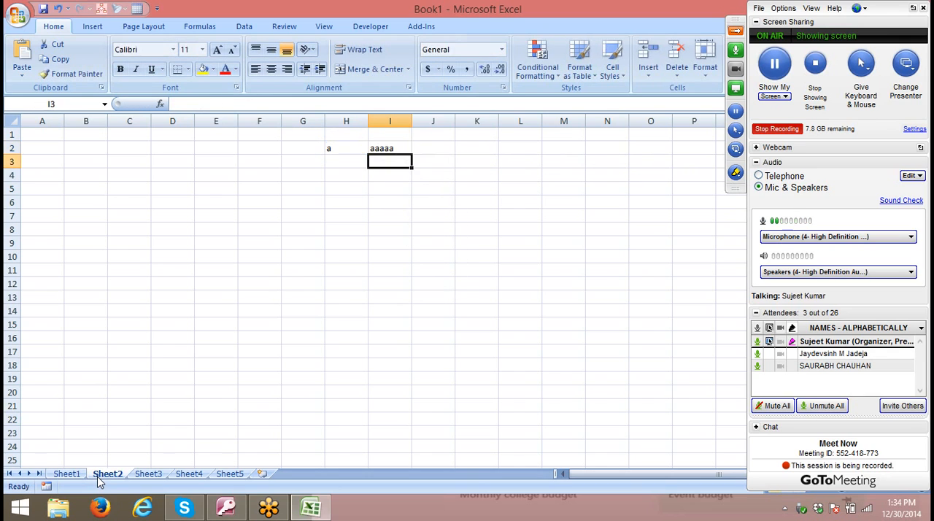
{"action": "key", "text": "Up"}
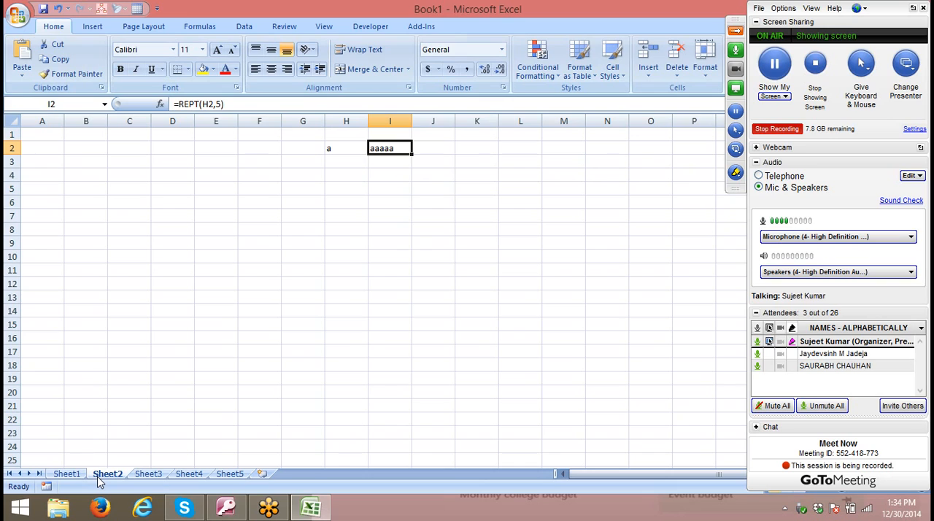
- Clear the contents of H2:I2 on Sheet2
{"action": "key", "text": "Left"}
{"action": "key", "text": "Left"}
{"action": "key", "text": "Right"}
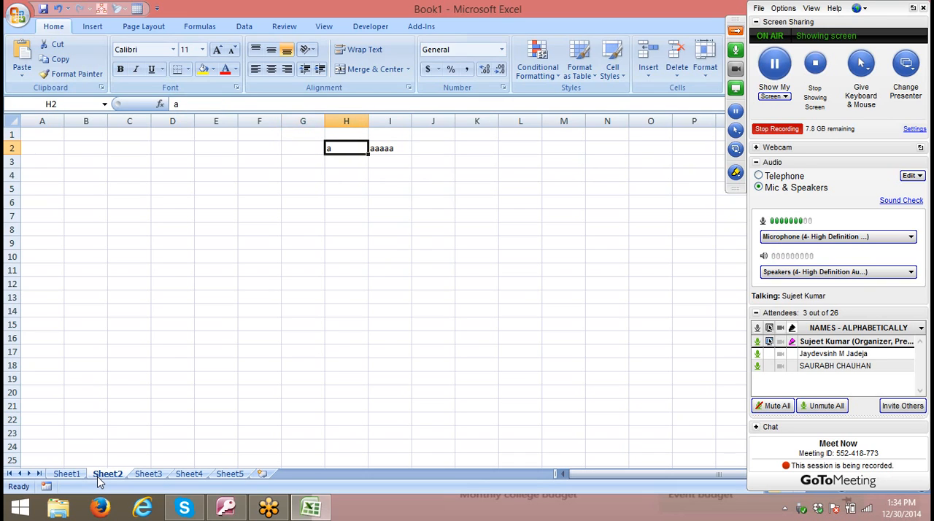
{"action": "key", "text": "shift+Right"}
{"action": "key", "text": "Delete"}
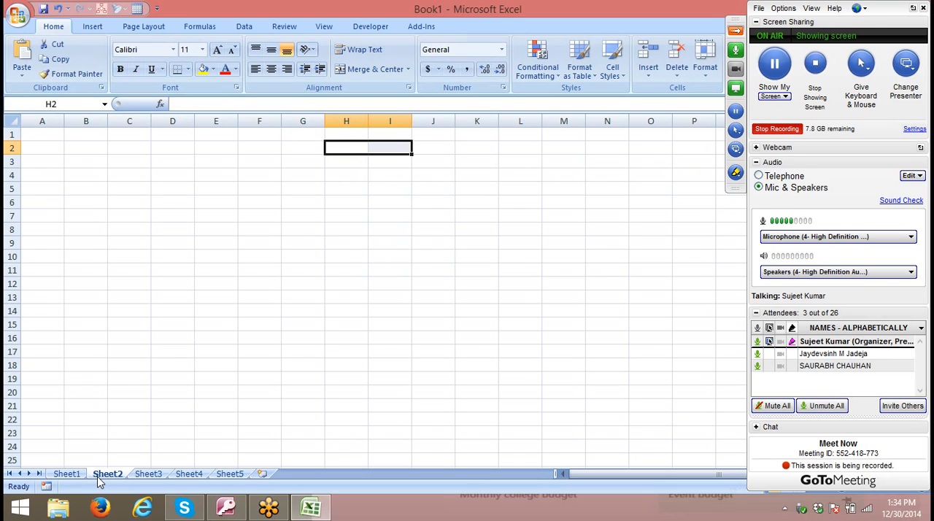
- Enter the heading Sales in A1 of Sheet2
{"action": "key", "text": "Left"}
{"action": "key", "text": "Left"}
{"action": "key", "text": "Left"}
{"action": "key", "text": "Left"}
{"action": "key", "text": "Left"}
{"action": "key", "text": "Left"}
{"action": "key", "text": "Left"}
{"action": "key", "text": "Up"}
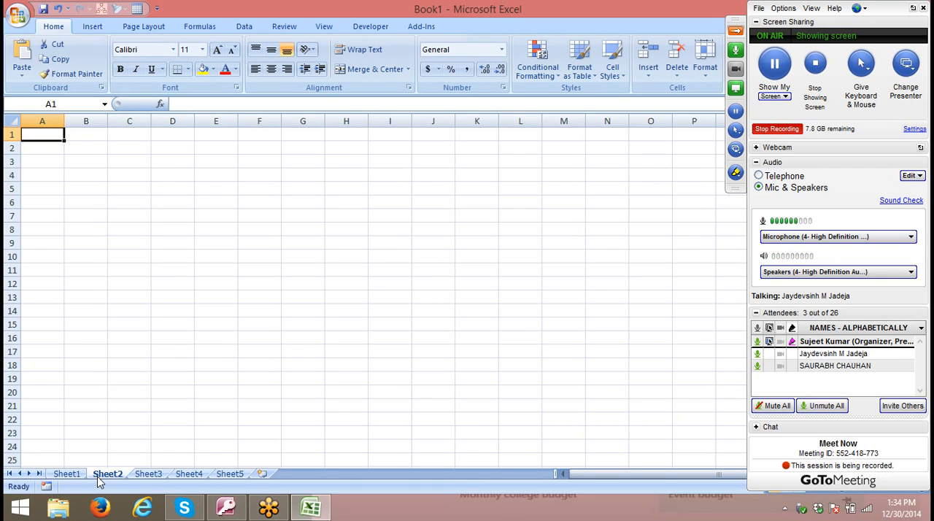
{"action": "type", "text": "Sales"}
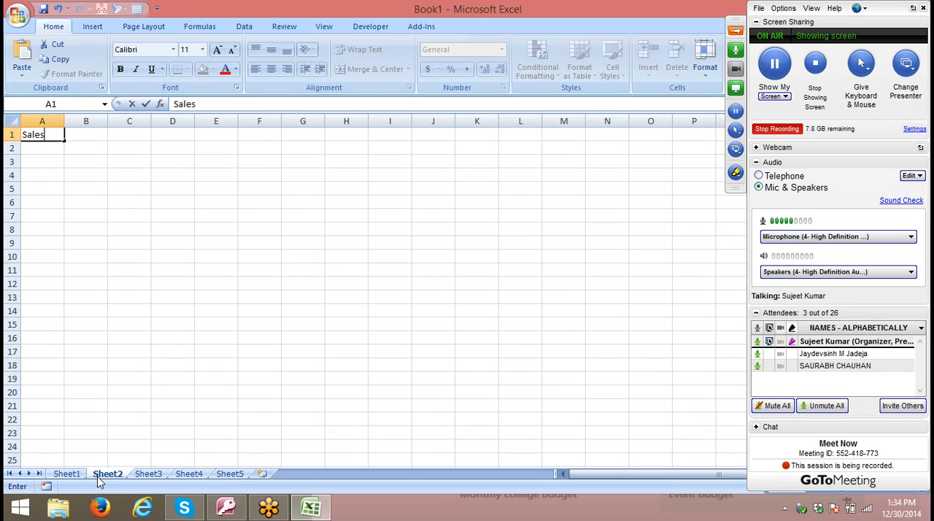
{"action": "key", "text": "Return"}
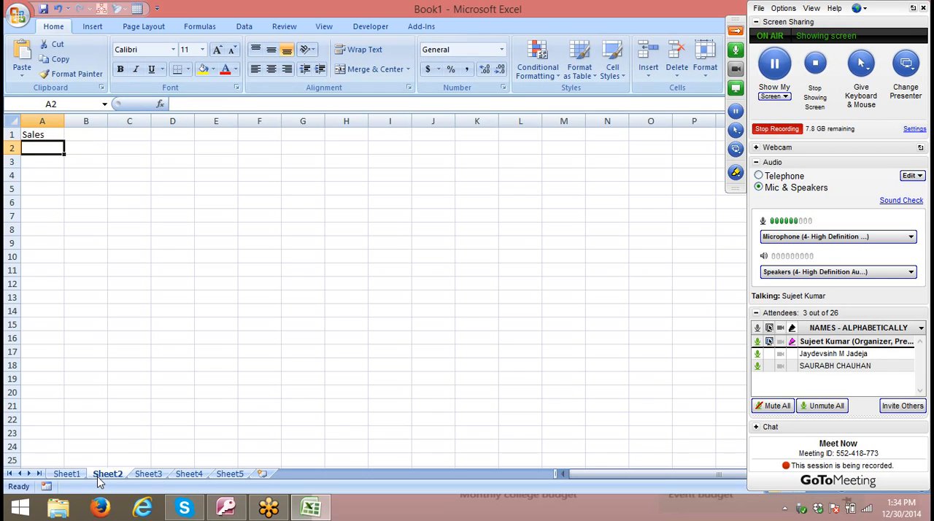
- Enter a RANDBETWEEN formula in A2 that generates random numbers between 10 and 90
{"action": "type", "text": "=ra"}
{"action": "key", "text": "Down"}
{"action": "key", "text": "Down"}
{"action": "key", "text": "Tab"}
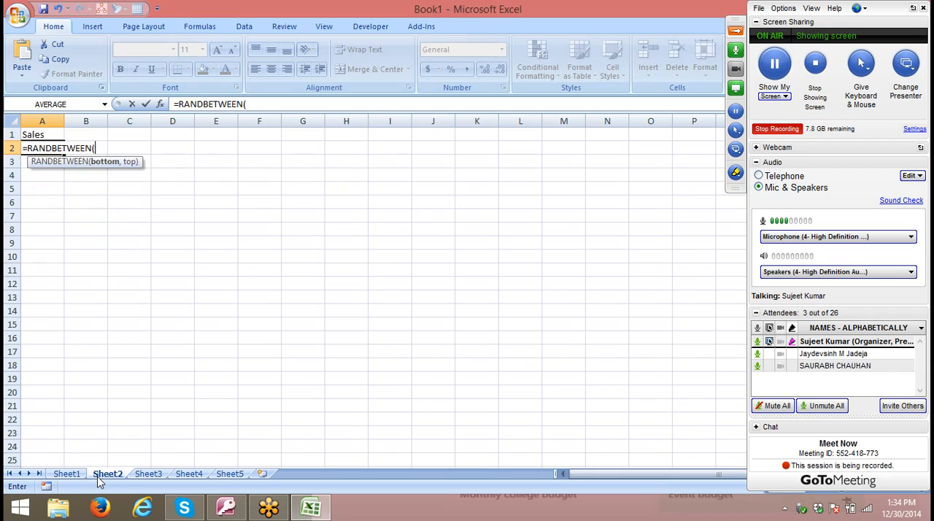
{"action": "type", "text": "10,90"}
{"action": "key", "text": "Return"}
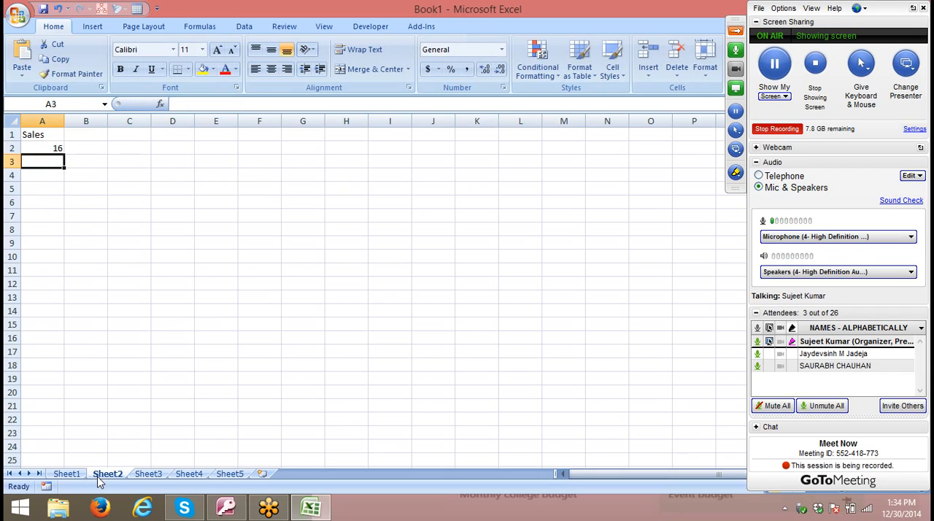
- Fill the RANDBETWEEN formula from A2 down to A10
{"action": "key", "text": "Up"}
{"action": "key", "text": "shift+Down"}
{"action": "key", "text": "shift+Down"}
{"action": "key", "text": "shift+Down"}
{"action": "key", "text": "shift+Down"}
{"action": "key", "text": "shift+Down"}
{"action": "key", "text": "shift+Down"}
{"action": "key", "text": "shift+Down"}
{"action": "key", "text": "shift+Down"}
{"action": "key", "text": "ctrl+d"}
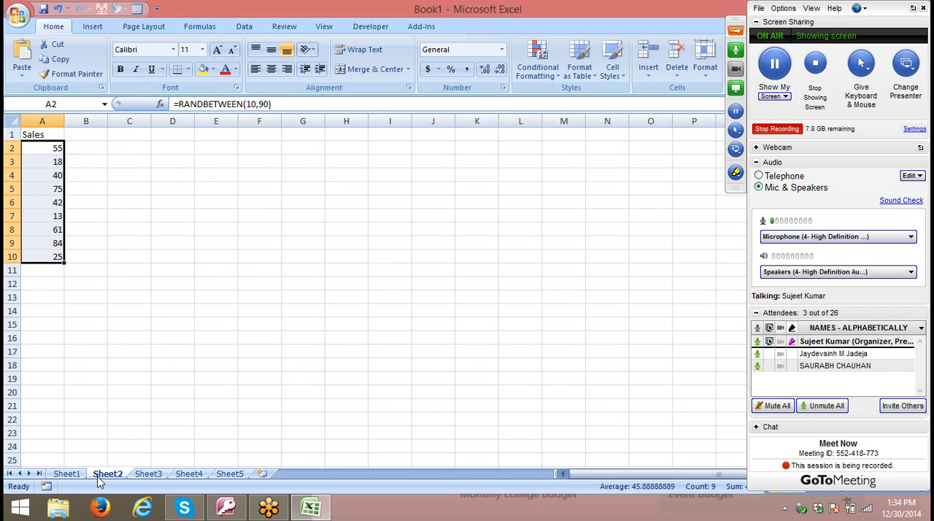
- Replace the random-number formulas in A2:A10 with their static values
{"action": "key", "text": "ctrl+c"}
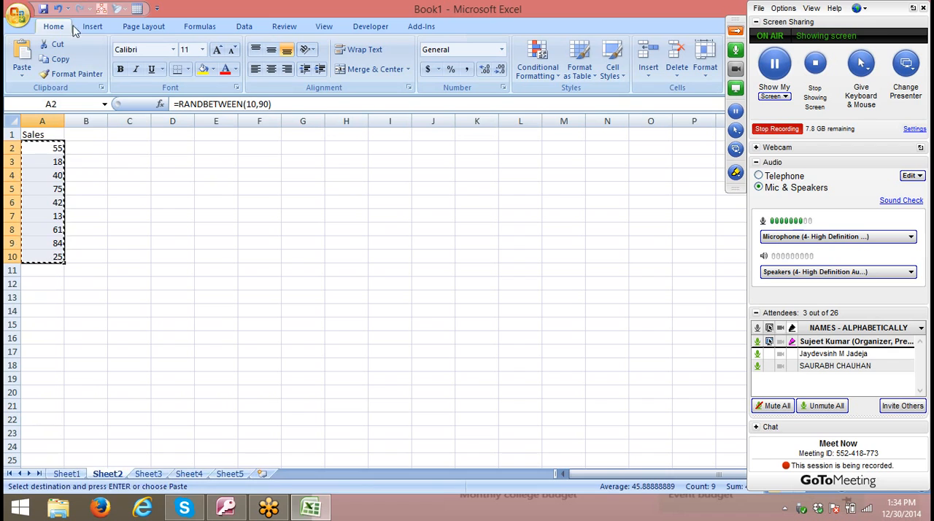
{"action": "left_click", "coordinate": [22, 73]}
{"action": "left_click", "coordinate": [42, 119]}
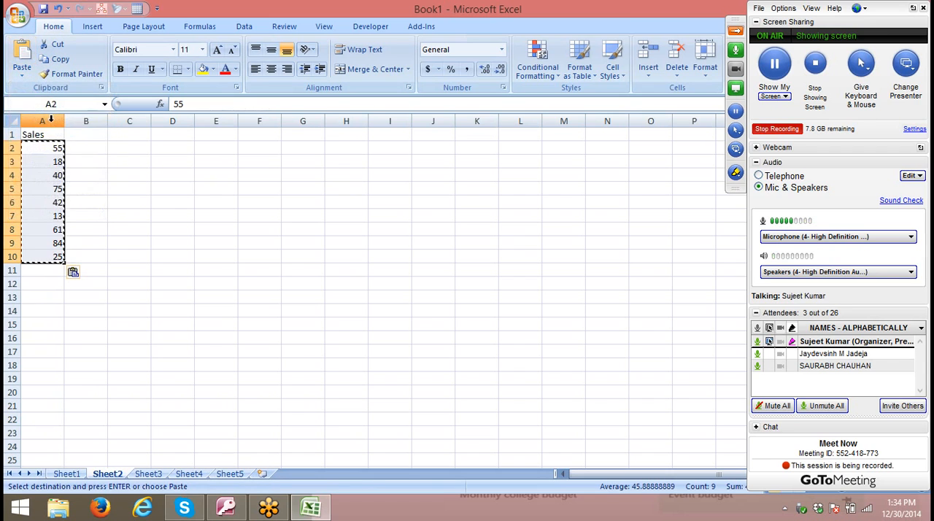
{"action": "key", "text": "Escape"}
- Insert a 2-D column chart of the Sales data in A1:A10 and delete it again
{"action": "left_click_drag", "start_coordinate": [45, 134], "coordinate": [26, 253]}
{"action": "left_click", "coordinate": [93, 27]}
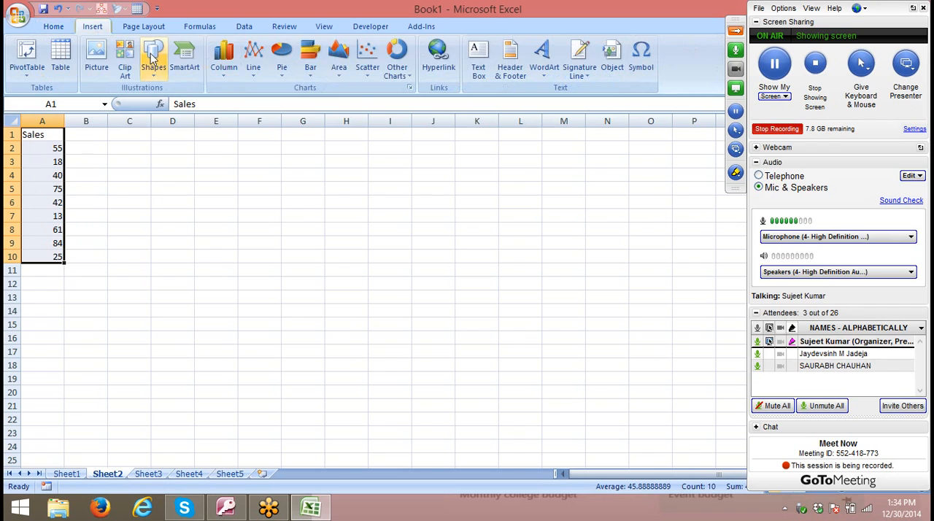
{"action": "left_click", "coordinate": [222, 69]}
{"action": "left_click", "coordinate": [229, 115]}
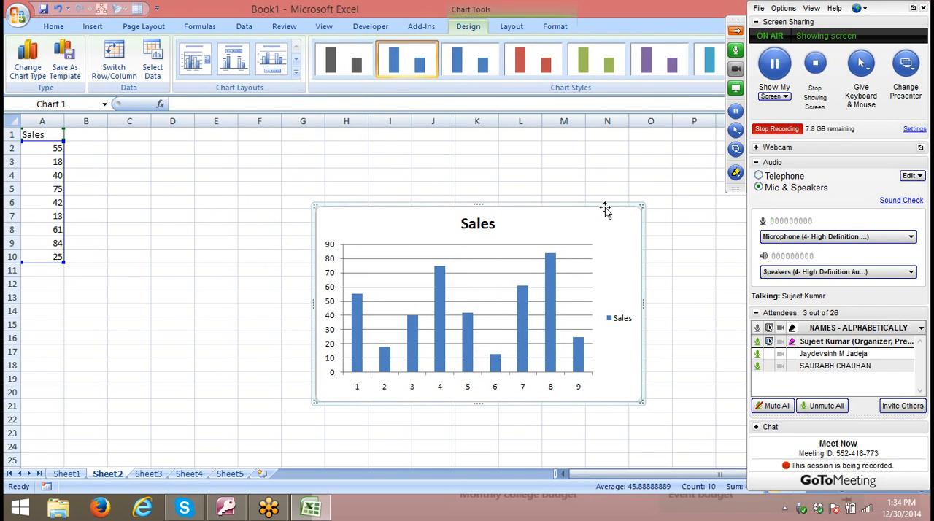
{"action": "key", "text": "Delete"}
- Widen column B to make room for in-cell bars and begin a REPT formula in B2
{"action": "left_click_drag", "start_coordinate": [107, 121], "coordinate": [232, 135]}
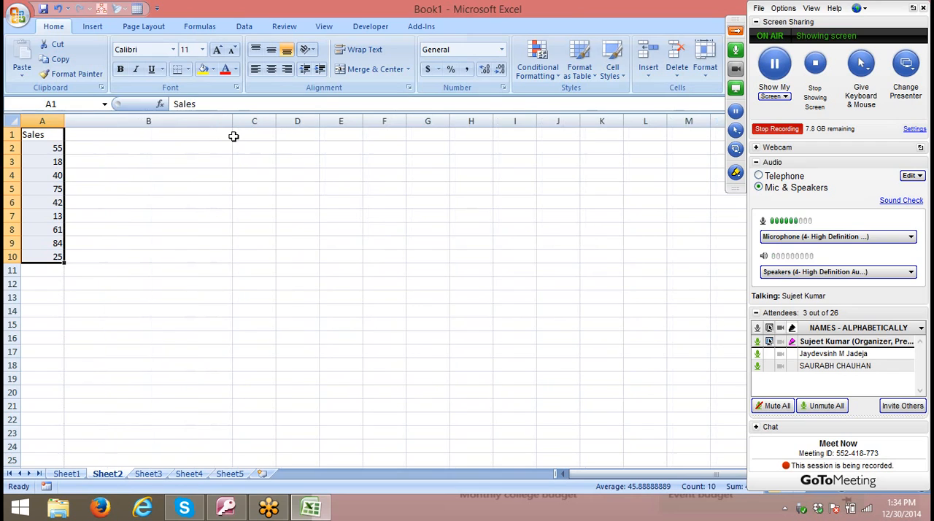
{"action": "left_click", "coordinate": [179, 149]}
{"action": "type", "text": "=re"}
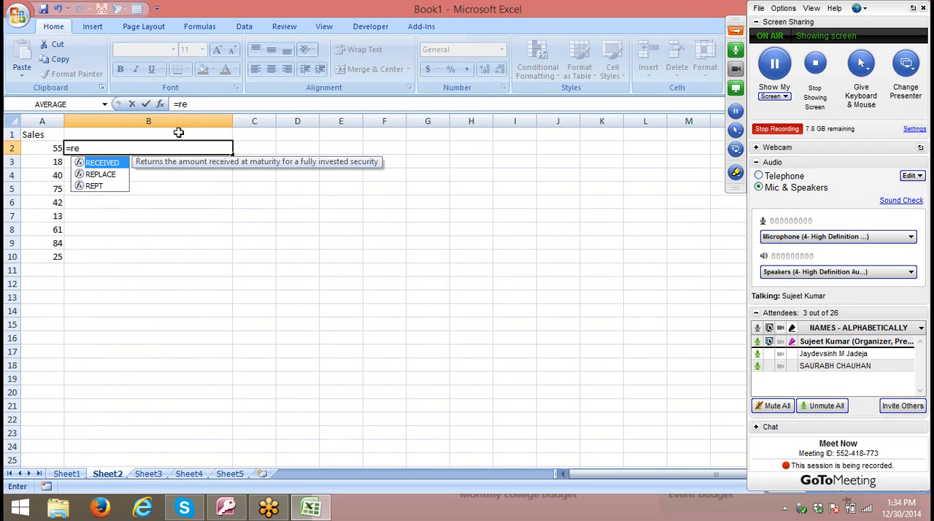
{"action": "type", "text": "p"}
{"action": "key", "text": "Tab"}
{"action": "key", "text": "Left"}
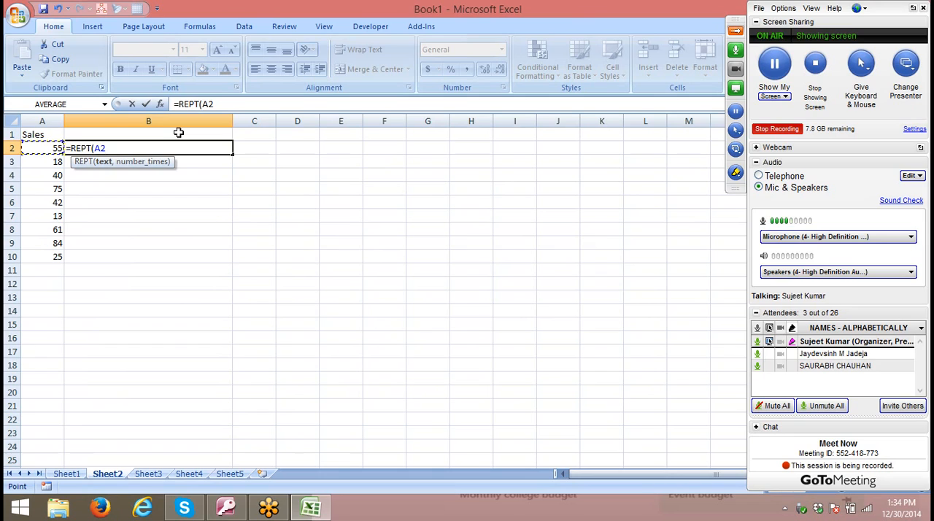
{"action": "type", "text": ",\""}
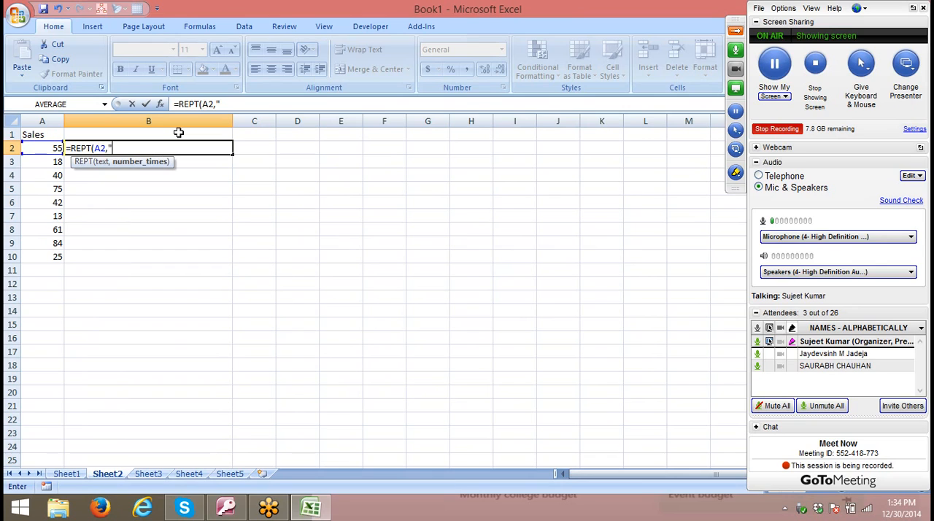
{"action": "type", "text": "|\""}
{"action": "key", "text": "BackSpace"}
{"action": "key", "text": "BackSpace"}
{"action": "key", "text": "BackSpace"}
{"action": "key", "text": "BackSpace"}
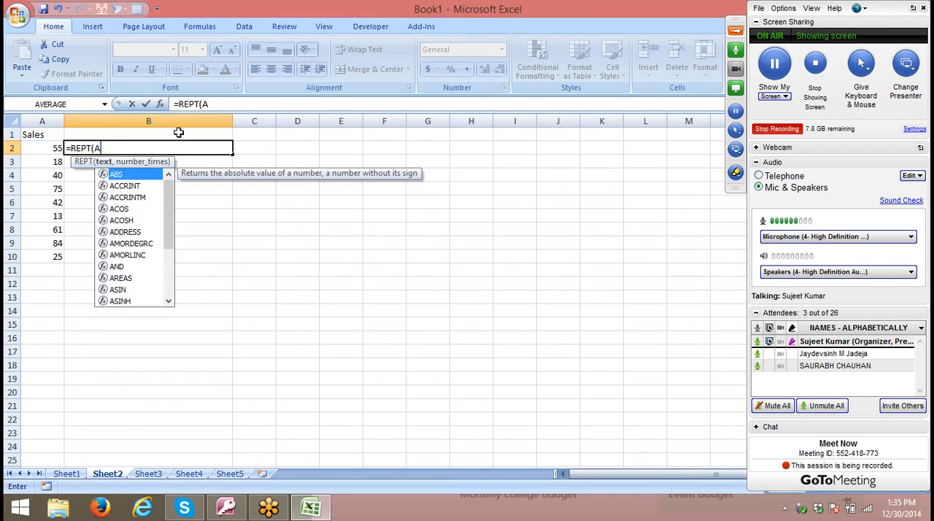
- Complete the REPT formula in B2 so it repeats the "|" character as many times as the value in A2
{"action": "type", "text": "\""}
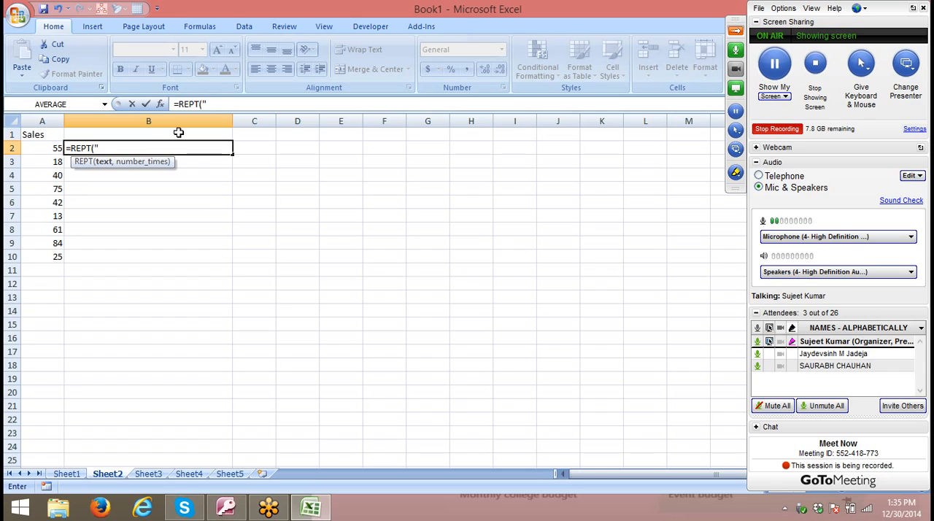
{"action": "type", "text": "|\","}
{"action": "key", "text": "Left"}
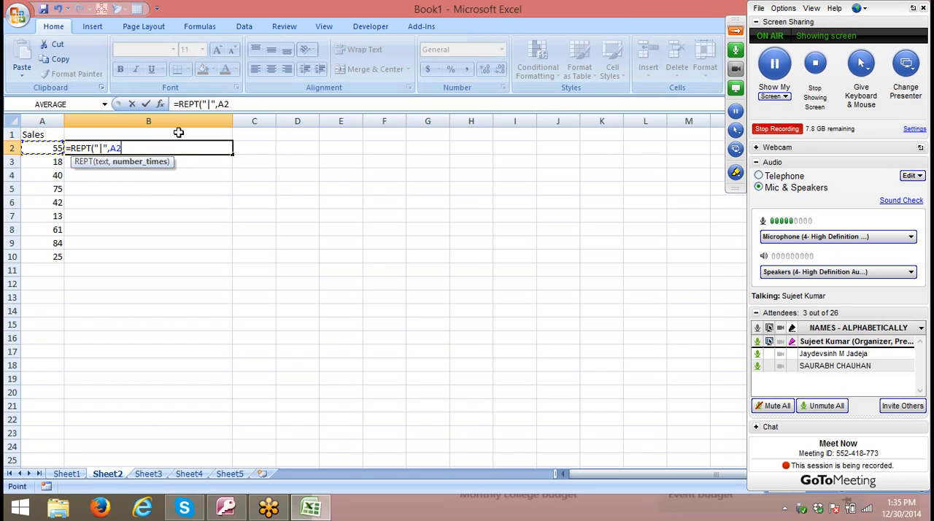
{"action": "key", "text": "Return"}
- Fill the REPT formula from B2 down to B10, alongside the last Sales value
{"action": "key", "text": "Left"}
{"action": "key", "text": "ctrl+Down"}
{"action": "key", "text": "Right"}
{"action": "key", "text": "ctrl+shift+Up"}
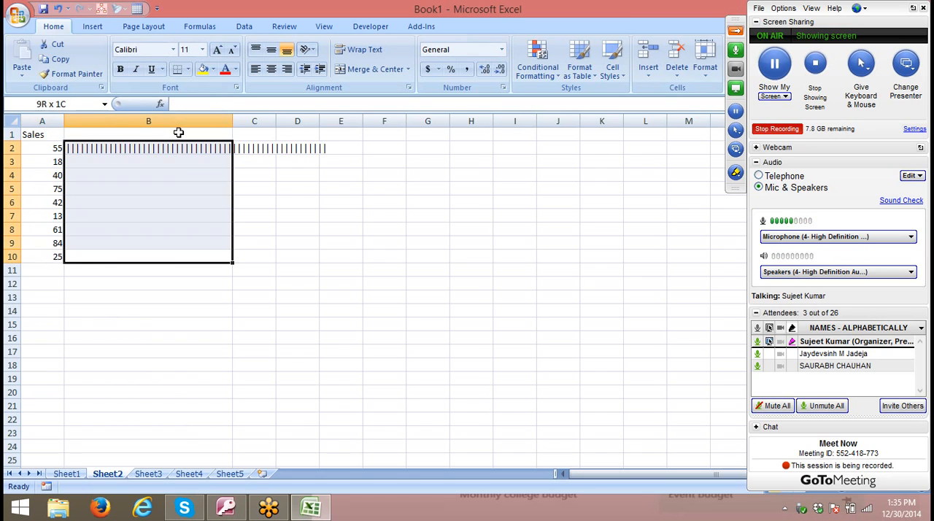
{"action": "key", "text": "ctrl+d"}
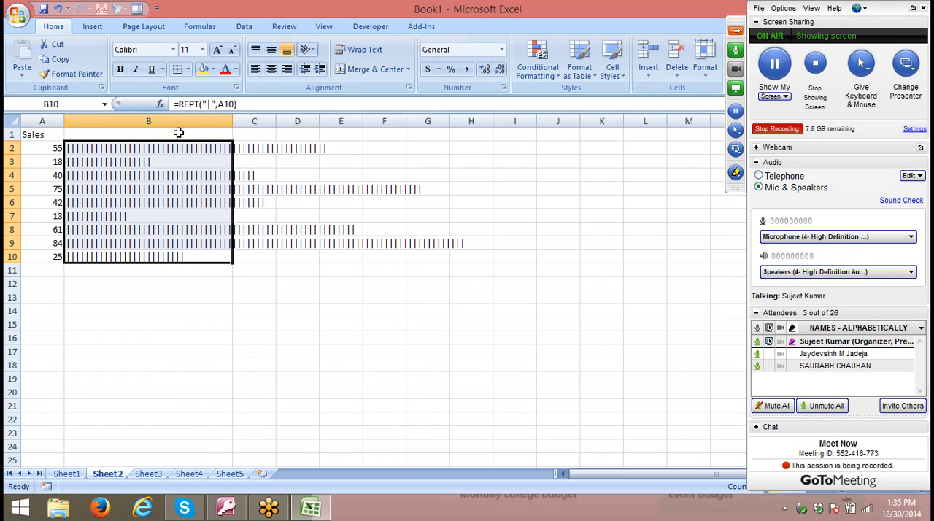
- Set the font of the REPT bars in B2:B10 to Britannic Bold and autofit the width of column B
{"action": "left_click", "coordinate": [172, 50]}
{"action": "scroll", "coordinate": [179, 269], "scroll_direction": "down", "scroll_amount": 4}
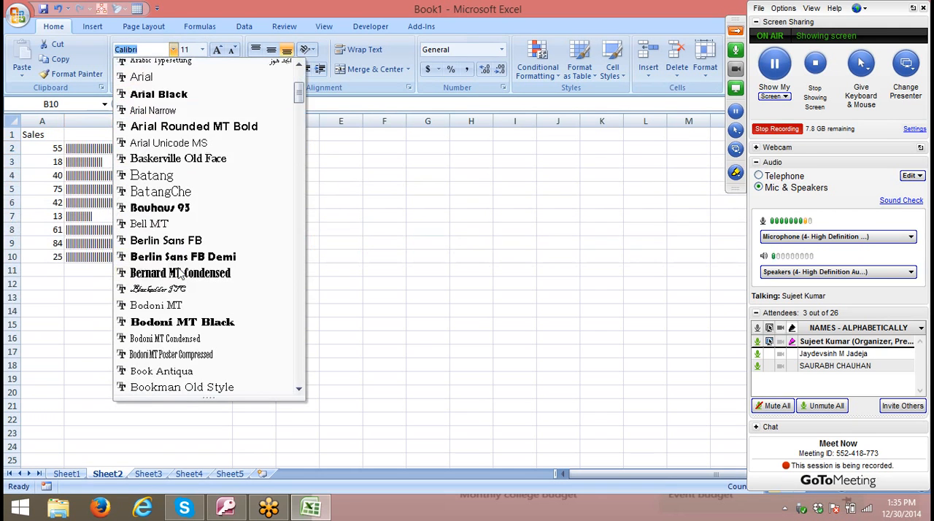
{"action": "scroll", "coordinate": [179, 270], "scroll_direction": "down", "scroll_amount": 9}
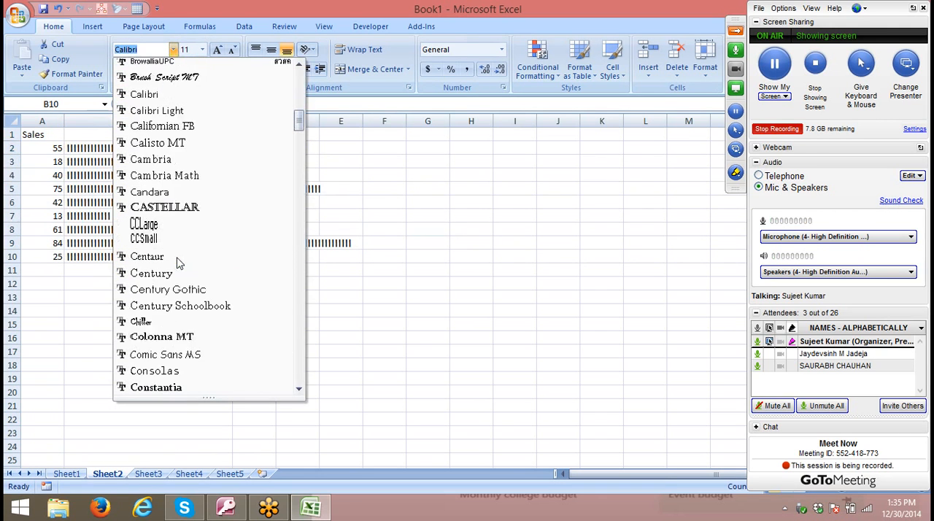
{"action": "scroll", "coordinate": [179, 262], "scroll_direction": "down", "scroll_amount": 2}
{"action": "scroll", "coordinate": [179, 256], "scroll_direction": "up", "scroll_amount": 6}
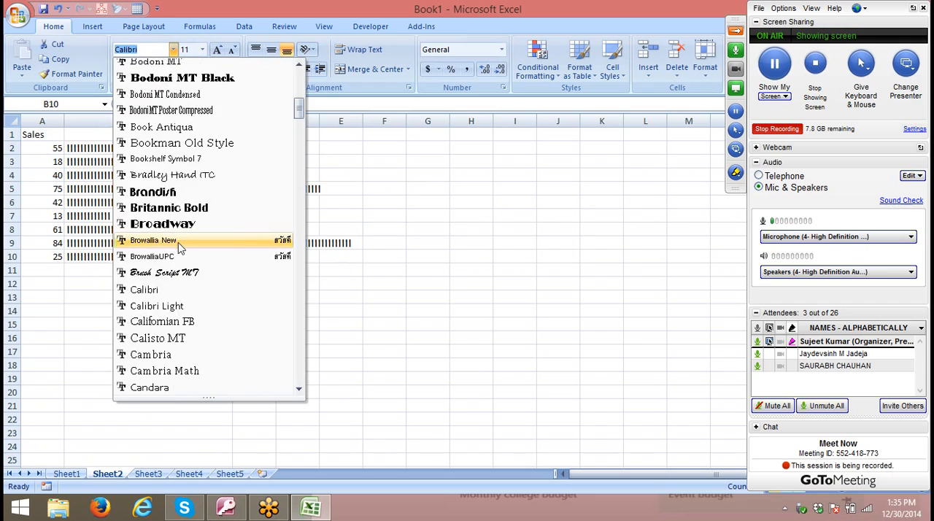
{"action": "left_click", "coordinate": [175, 208]}
{"action": "left_click", "coordinate": [281, 225]}
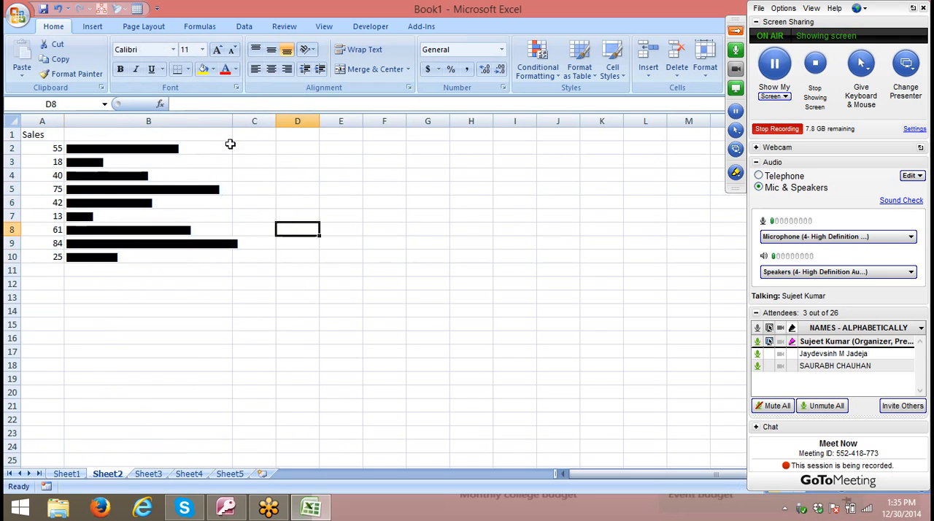
{"action": "double_click", "coordinate": [231, 121]}
{"action": "left_click", "coordinate": [197, 294]}
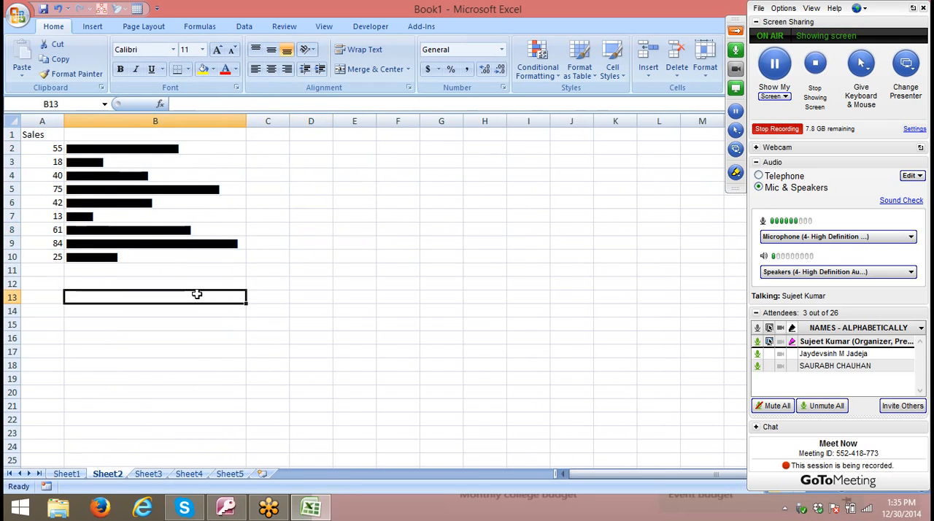
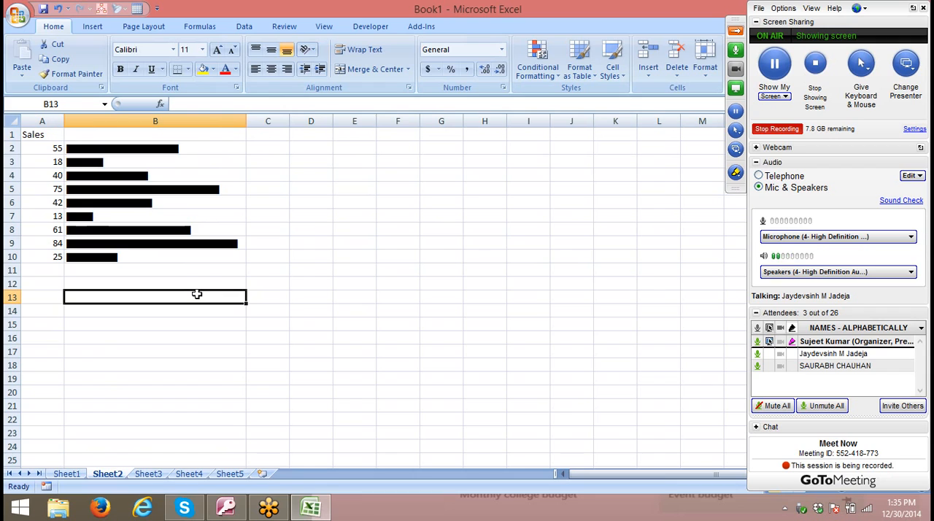
- Try a red font colour on the REPT bar in B6, and undo the change
{"action": "left_click", "coordinate": [167, 203]}
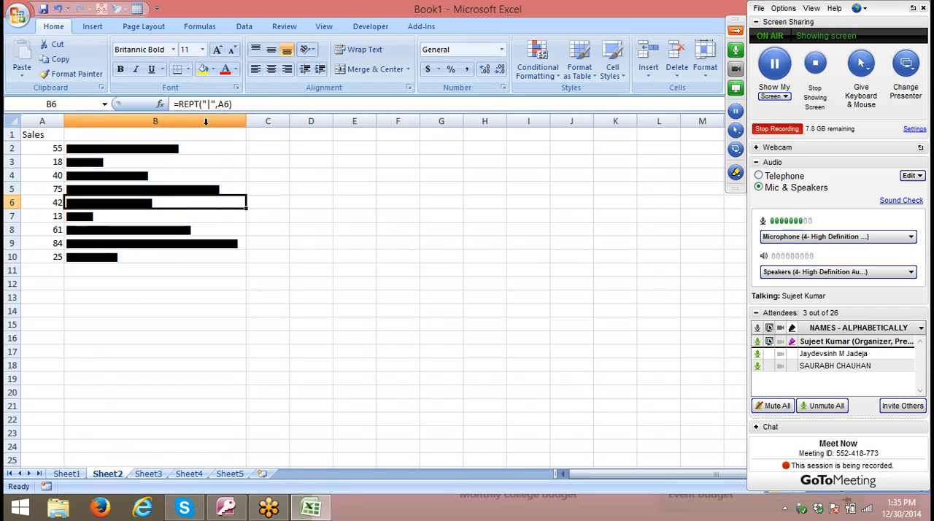
{"action": "left_click", "coordinate": [226, 69]}
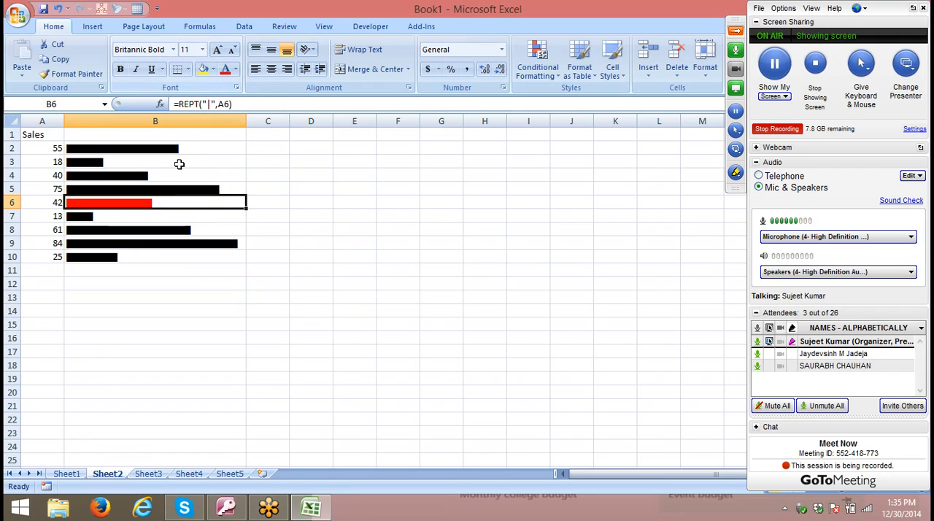
{"action": "left_click", "coordinate": [174, 166]}
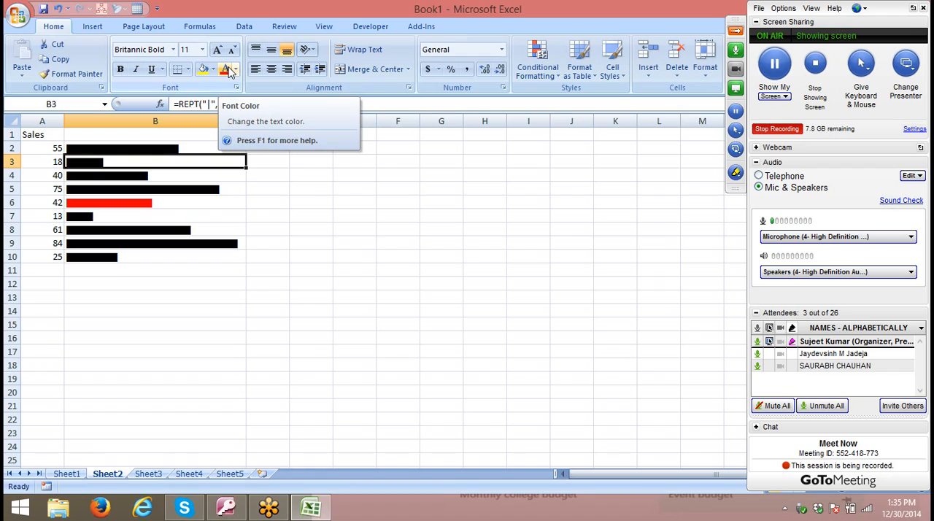
{"action": "key", "text": "ctrl+z"}
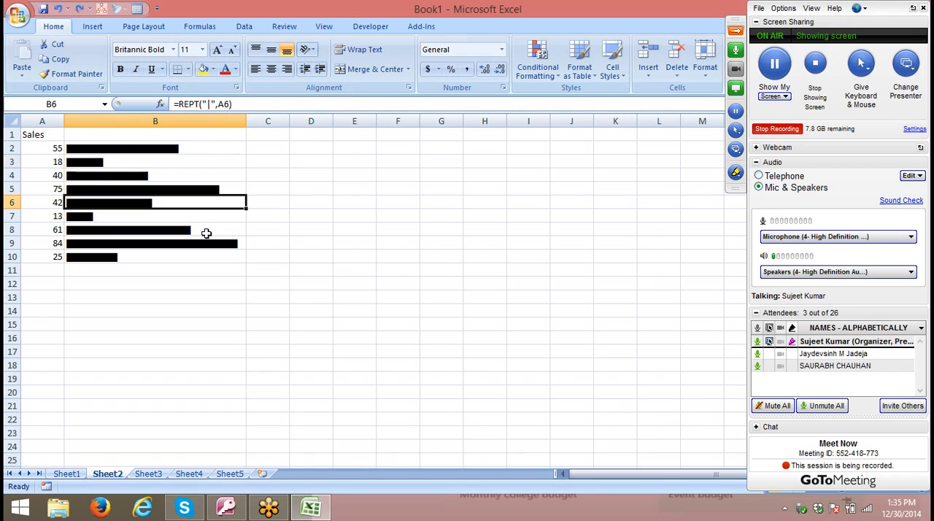
{"action": "left_click", "coordinate": [153, 281]}
{"action": "left_click", "coordinate": [144, 242]}
{"action": "left_click", "coordinate": [140, 208]}
{"action": "left_click", "coordinate": [131, 163]}
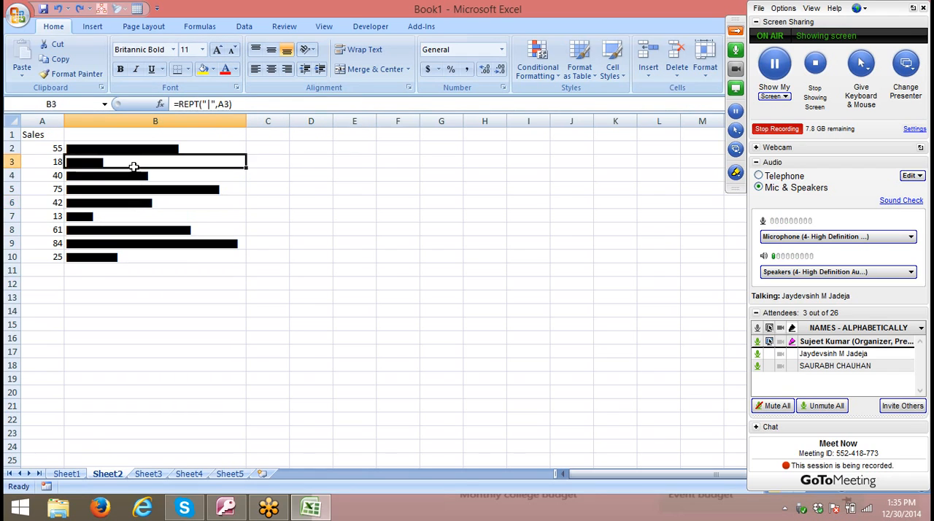
{"action": "left_click_drag", "start_coordinate": [131, 148], "coordinate": [155, 254]}
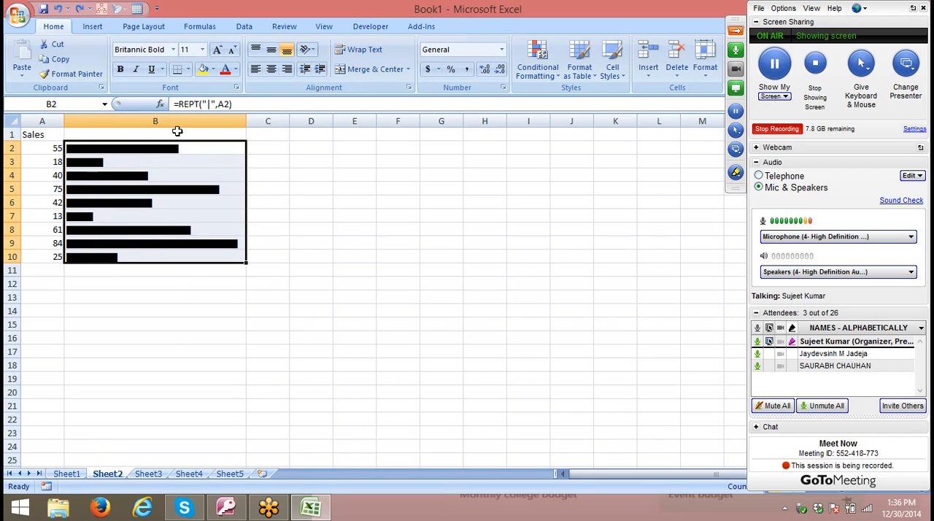
- Start a formula-based conditional formatting rule for B2 with the condition =$A$2>50
{"action": "left_click", "coordinate": [153, 148]}
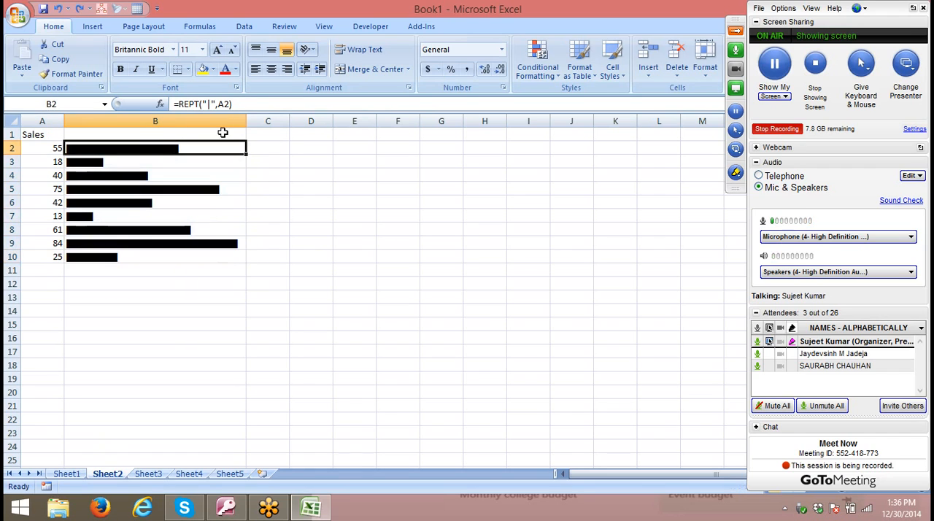
{"action": "left_click", "coordinate": [520, 75]}
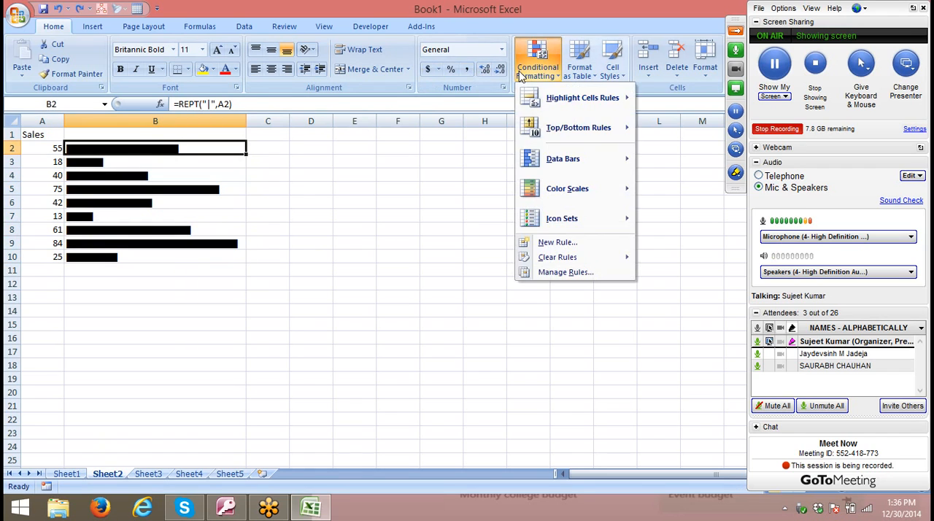
{"action": "left_click", "coordinate": [555, 242]}
{"action": "left_click", "coordinate": [338, 159]}
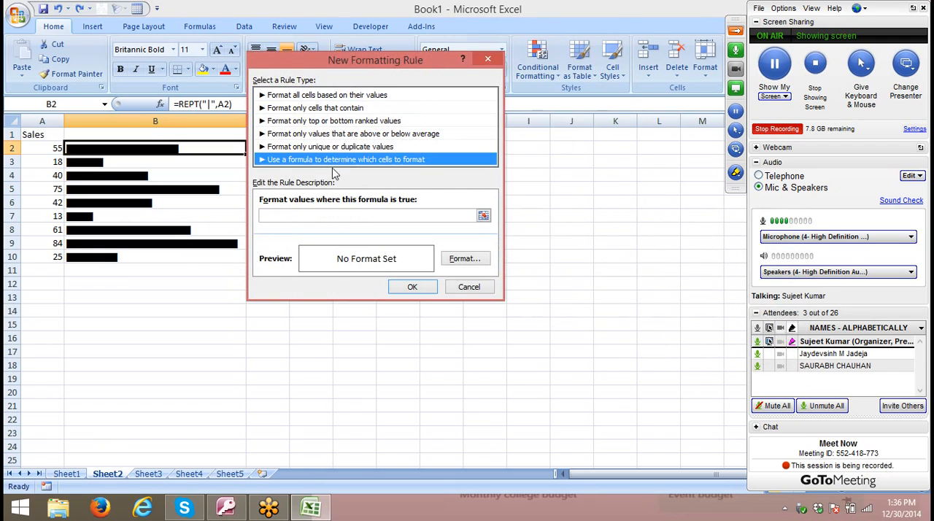
{"action": "left_click", "coordinate": [305, 215]}
{"action": "left_click", "coordinate": [43, 148]}
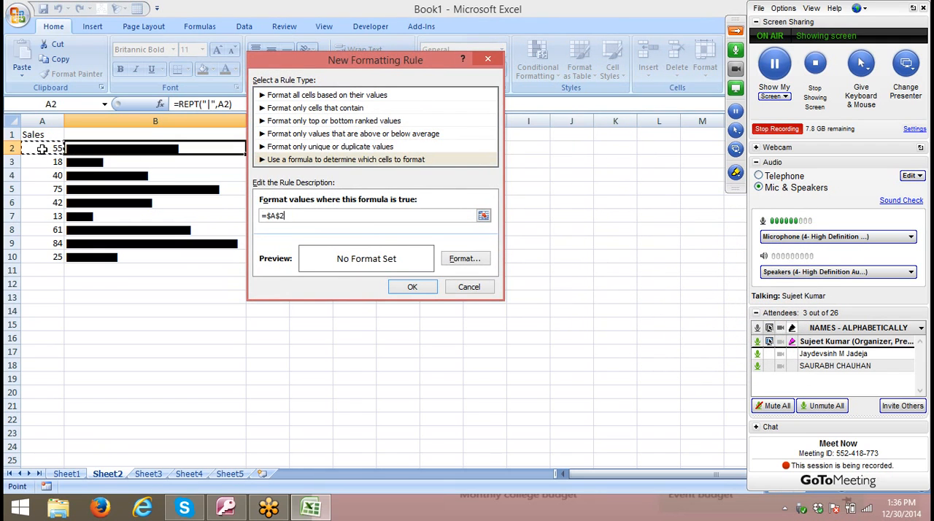
{"action": "type", "text": ">50"}
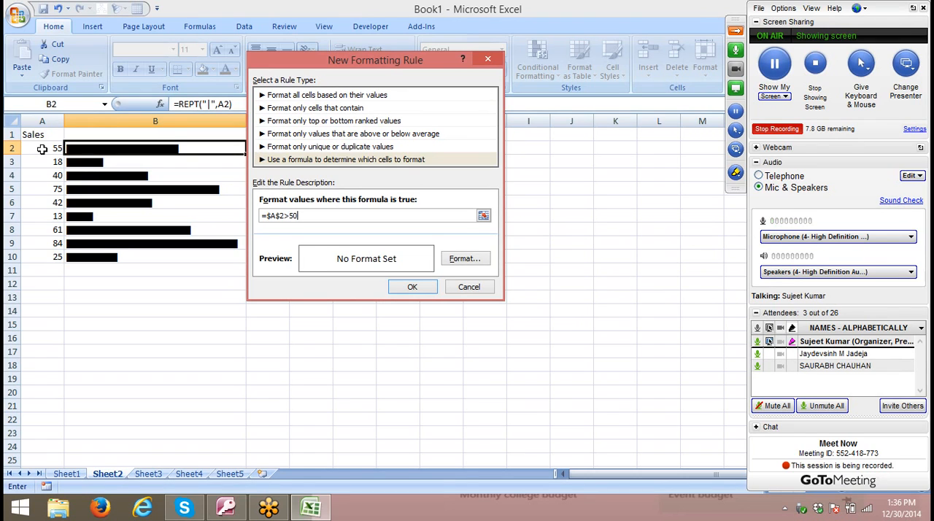
- Set the rule's format to a red font colour
{"action": "left_click", "coordinate": [453, 259]}
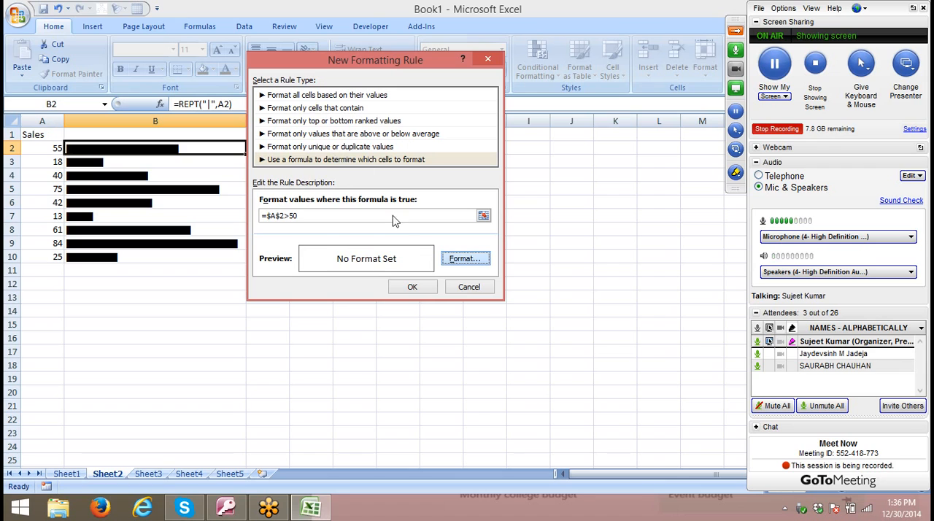
{"action": "left_click", "coordinate": [456, 260]}
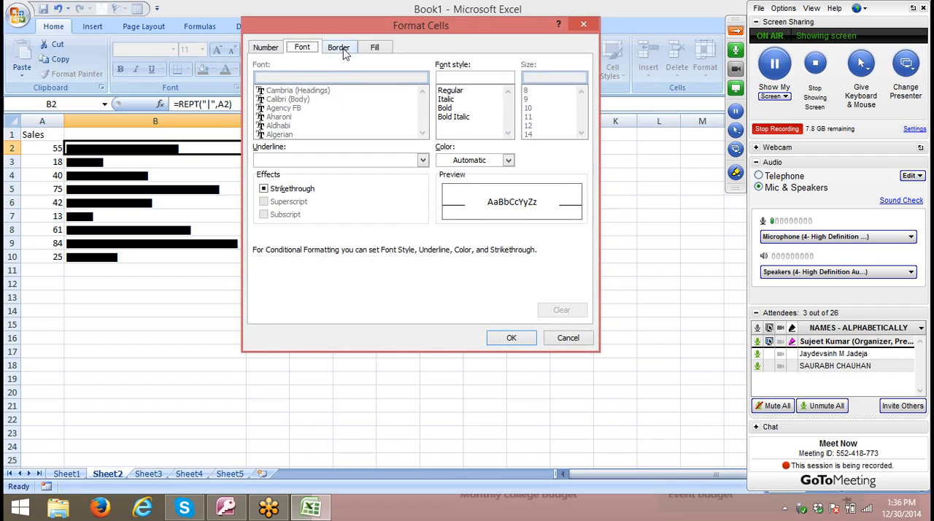
{"action": "left_click", "coordinate": [456, 161]}
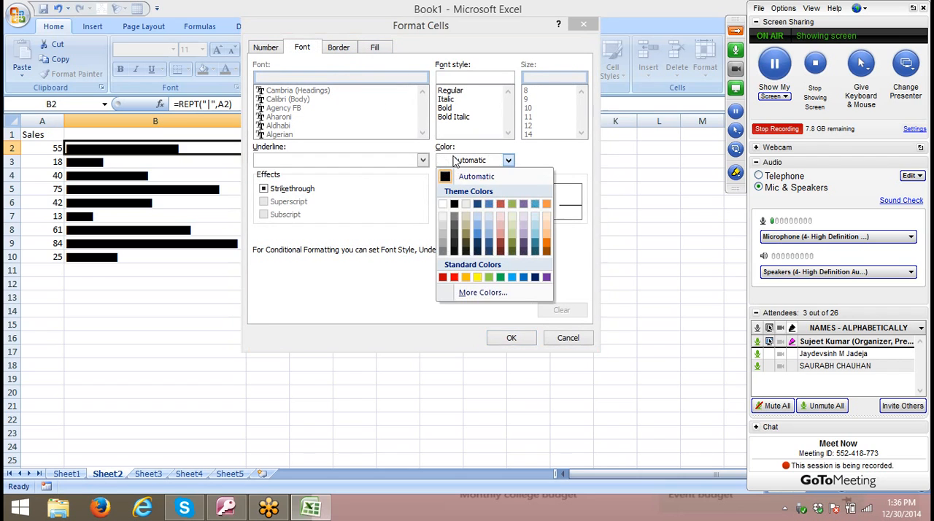
{"action": "left_click", "coordinate": [455, 277]}
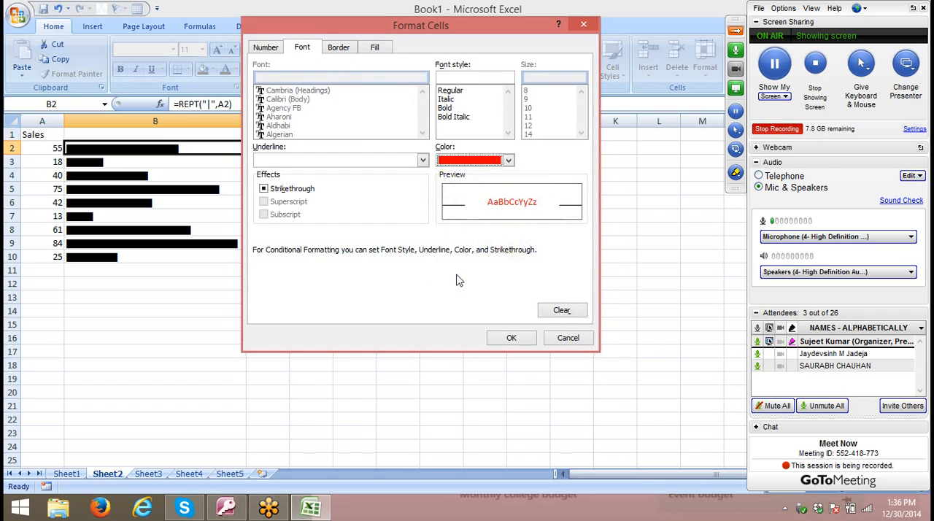
{"action": "left_click", "coordinate": [516, 340]}
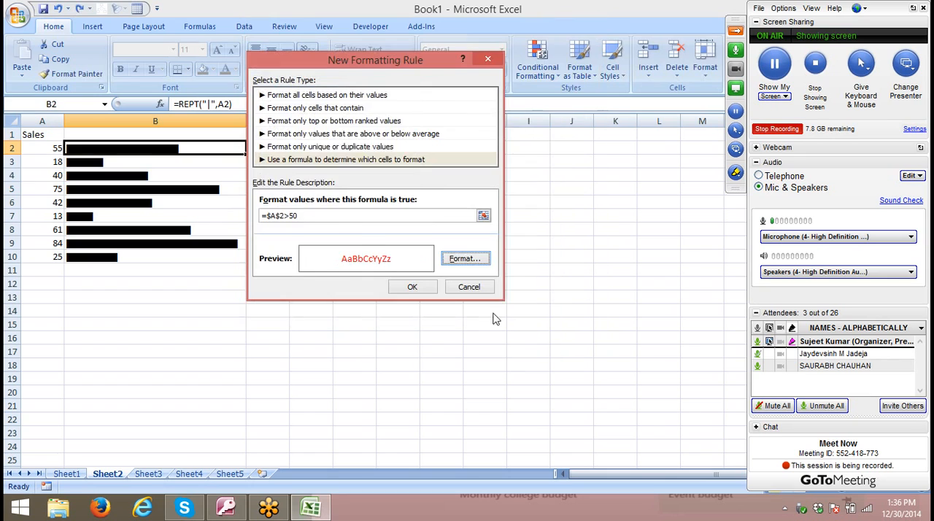
- Make the row reference in the rule's formula relative, as =$A2>50, and apply the rule to B2
{"action": "left_click", "coordinate": [279, 216]}
{"action": "key", "text": "BackSpace"}
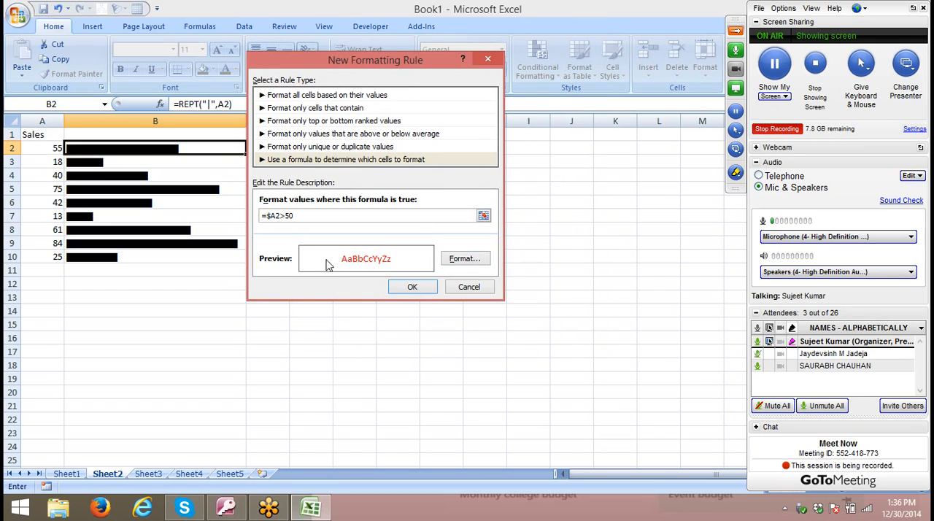
{"action": "left_click", "coordinate": [412, 287]}
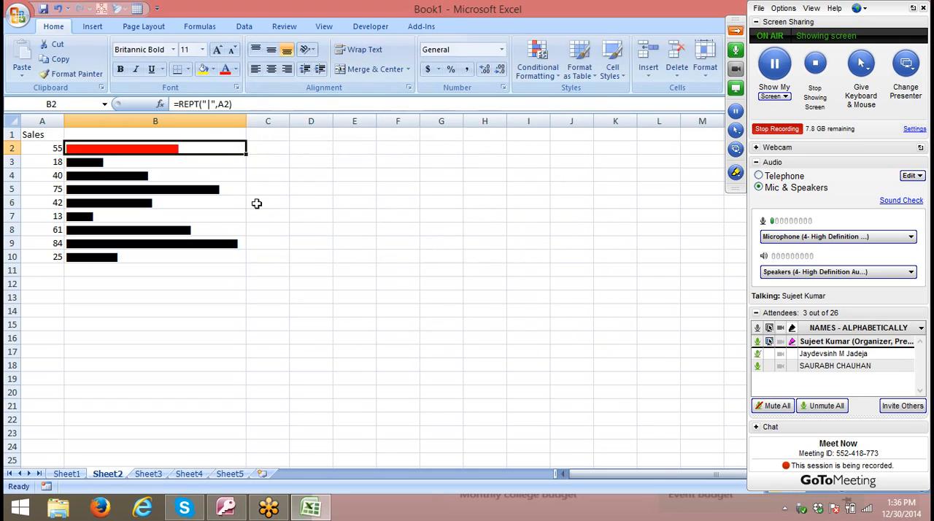
- Copy the formatting of B2 to the bars in B3:B10 with Format Painter
{"action": "left_click", "coordinate": [76, 74]}
{"action": "mouse_move", "coordinate": [110, 161]}
{"action": "left_mouse_down"}
{"action": "mouse_move", "coordinate": [80, 288]}
{"action": "mouse_move", "coordinate": [77, 257]}
{"action": "left_mouse_up"}
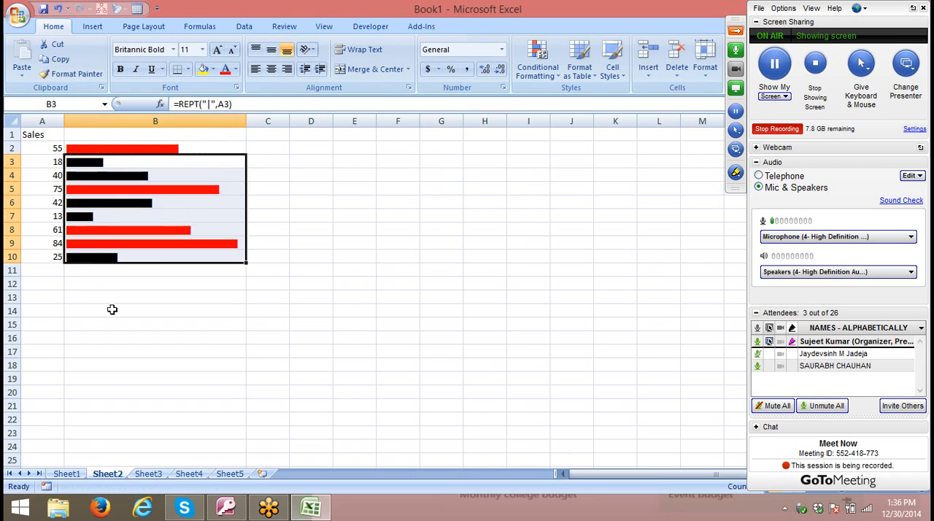
{"action": "left_click", "coordinate": [113, 309]}
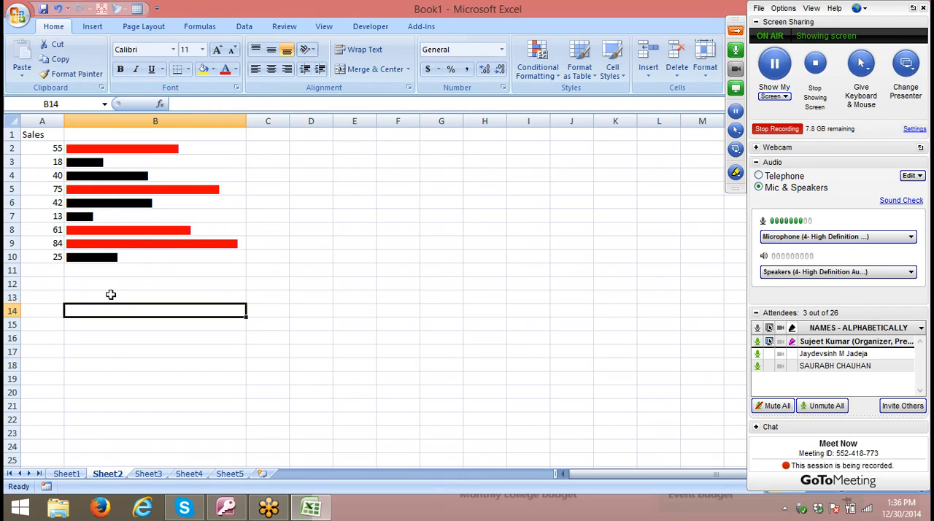
- Switch to Sheet3 and enter the heading "Profile" in A1
{"action": "left_click", "coordinate": [159, 475]}
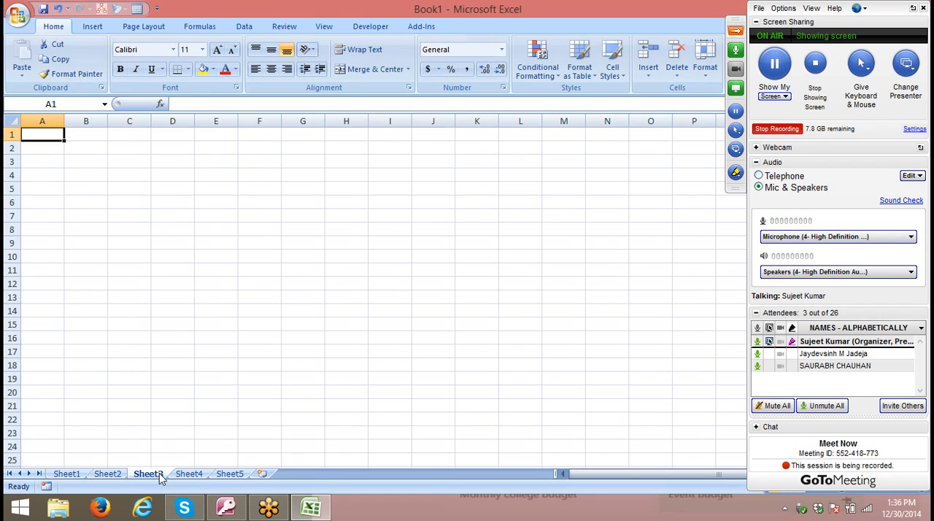
{"action": "type", "text": "Sa"}
{"action": "key", "text": "BackSpace"}
{"action": "key", "text": "BackSpace"}
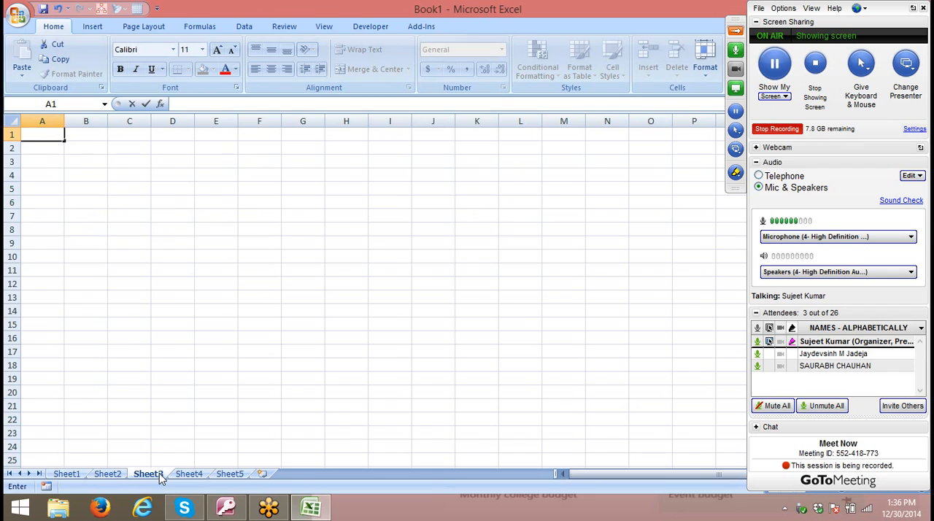
{"action": "type", "text": "Profile"}
{"action": "key", "text": "Return"}
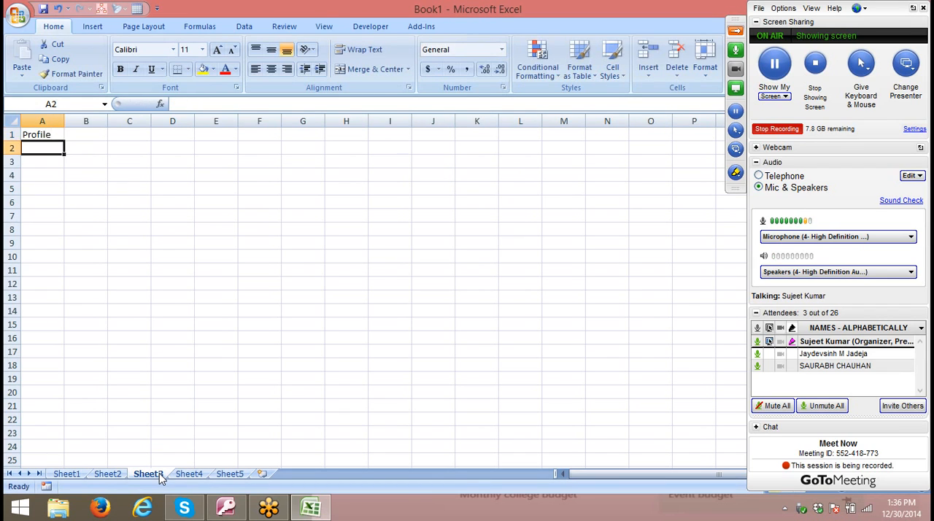
- Enter the values 10, -5, 15, 20, -10 and 7 in A2:A7 under the Profile heading
{"action": "type", "text": "10"}
{"action": "key", "text": "Return"}
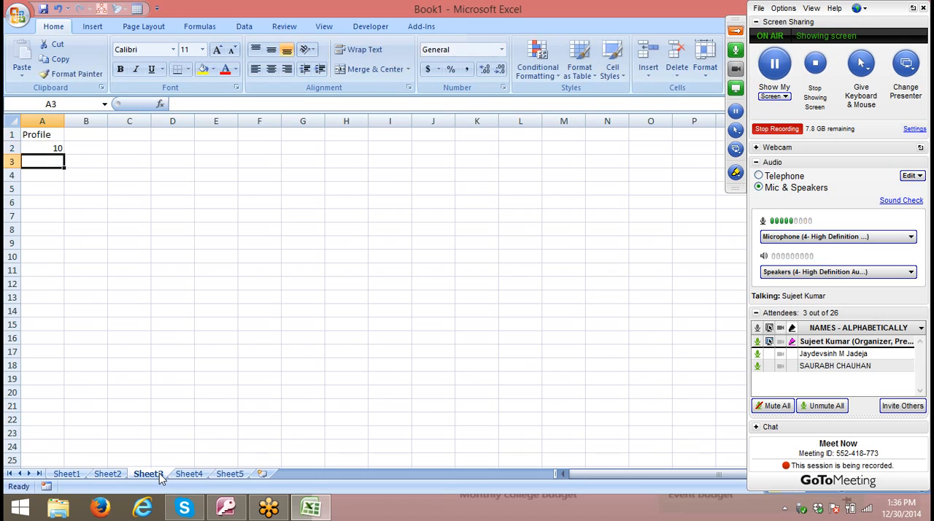
{"action": "type", "text": "-5"}
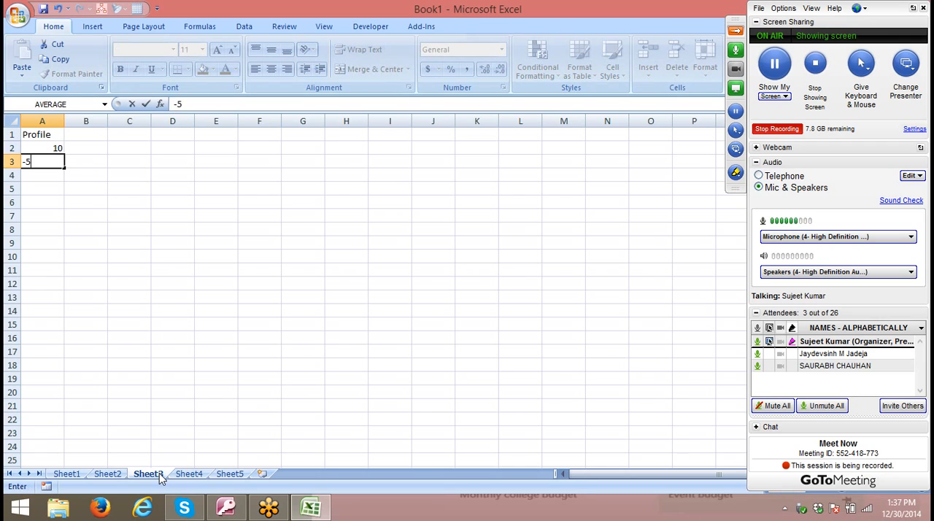
{"action": "key", "text": "Return"}
{"action": "type", "text": "15"}
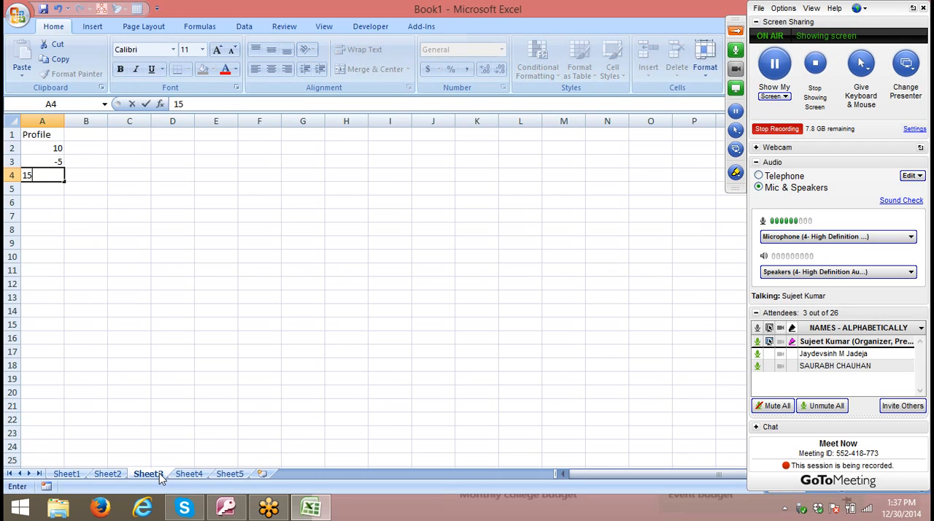
{"action": "key", "text": "Return"}
{"action": "type", "text": "20"}
{"action": "key", "text": "Return"}
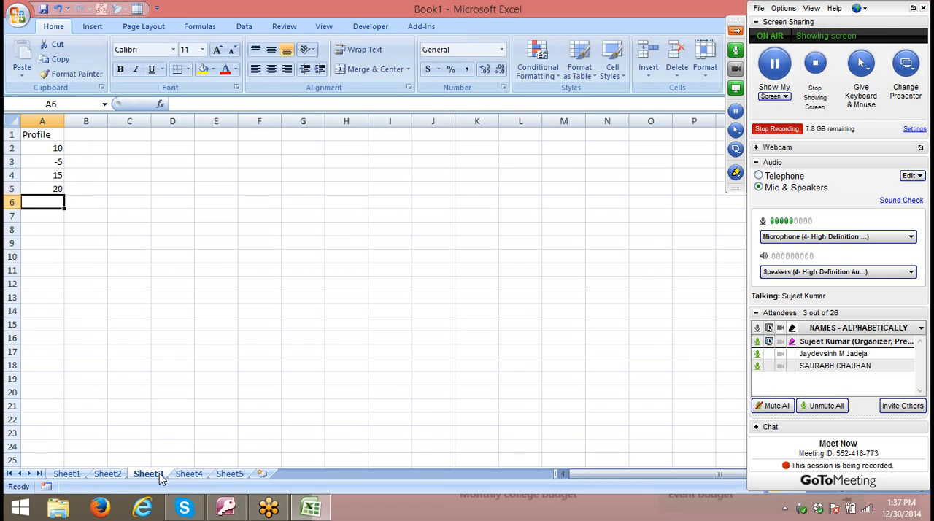
{"action": "type", "text": "-10"}
{"action": "key", "text": "Return"}
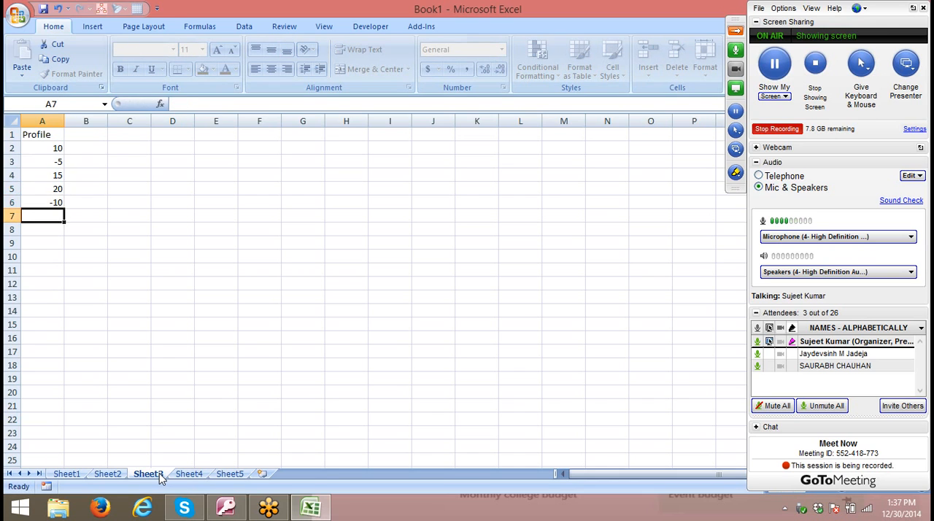
{"action": "type", "text": "7"}
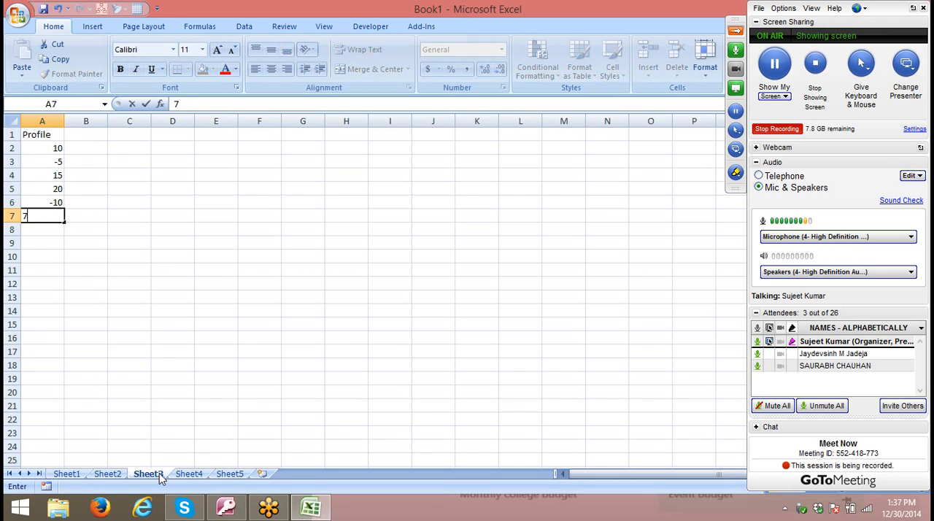
{"action": "key", "text": "Return"}
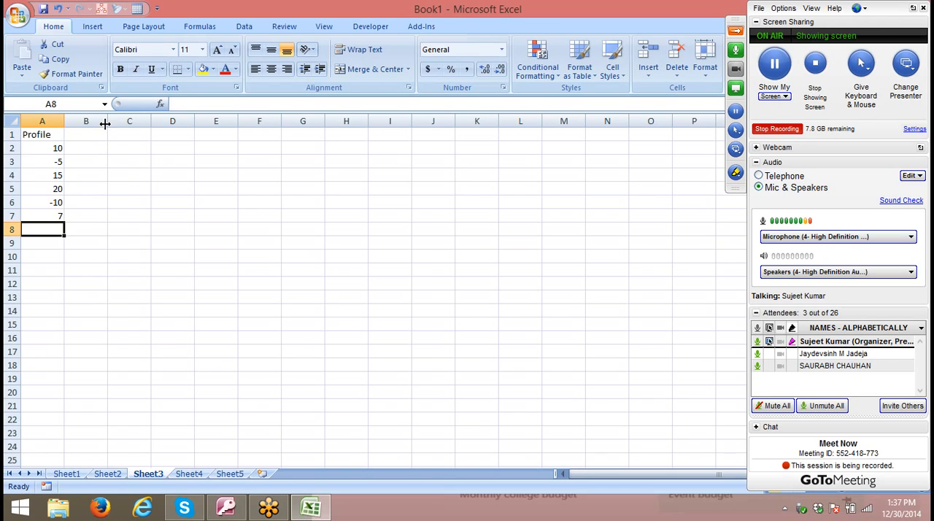
- Widen columns B and C to make room for the in-cell bars
{"action": "left_click_drag", "start_coordinate": [107, 121], "coordinate": [128, 121]}
{"action": "left_click_drag", "start_coordinate": [194, 127], "coordinate": [196, 126]}
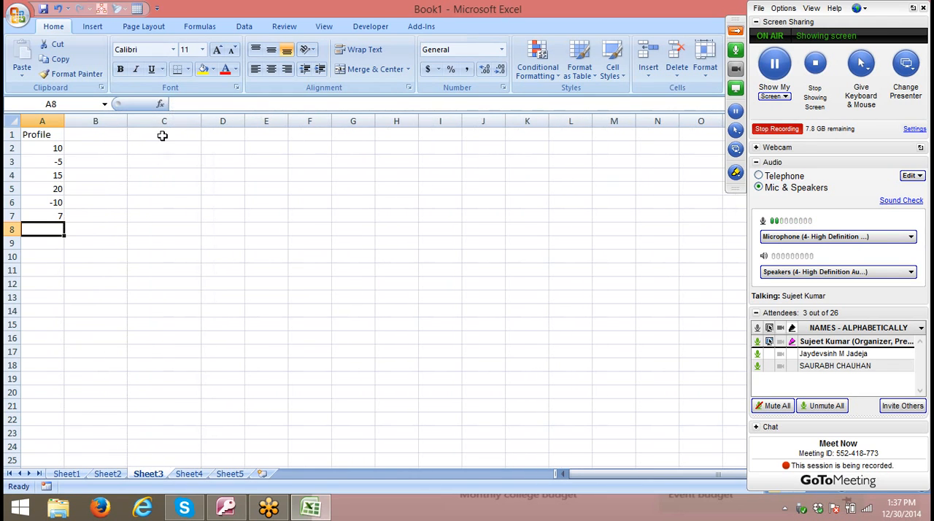
- In B2, begin an IF formula that tests A2<0 and uses REPT with the text "|" for the true case
{"action": "left_click", "coordinate": [93, 149]}
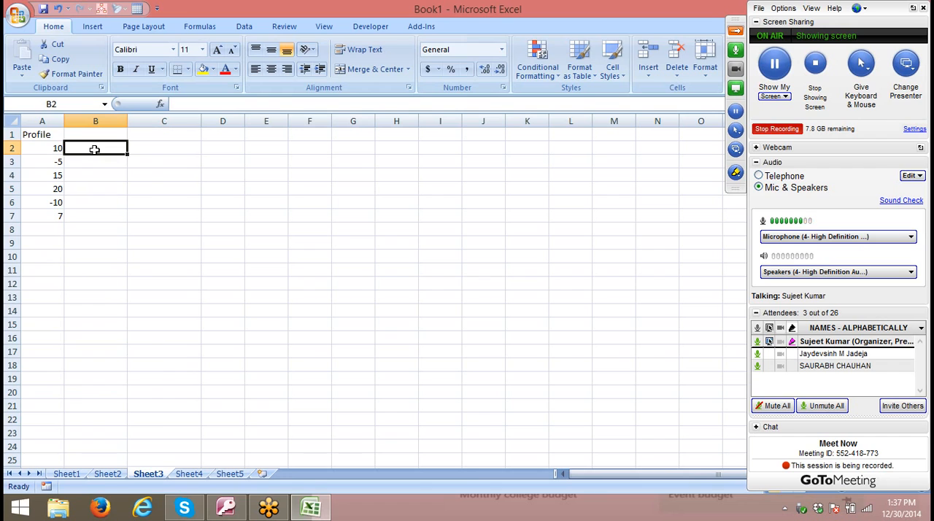
{"action": "type", "text": "="}
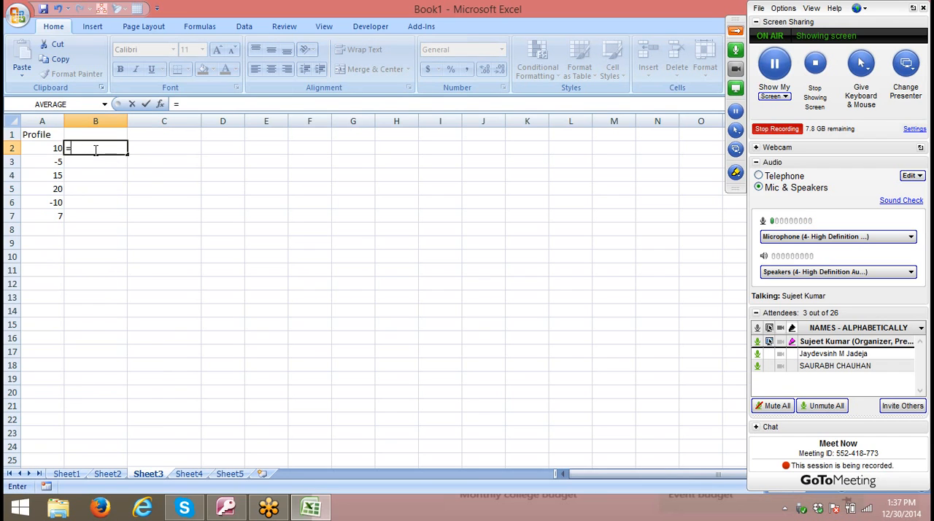
{"action": "type", "text": "if"}
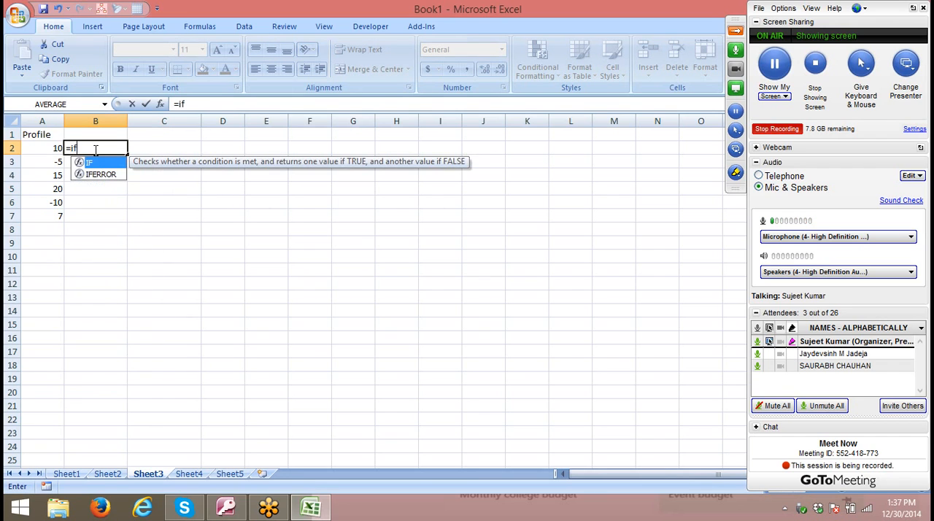
{"action": "type", "text": "("}
{"action": "key", "text": "Left"}
{"action": "type", "text": "<"}
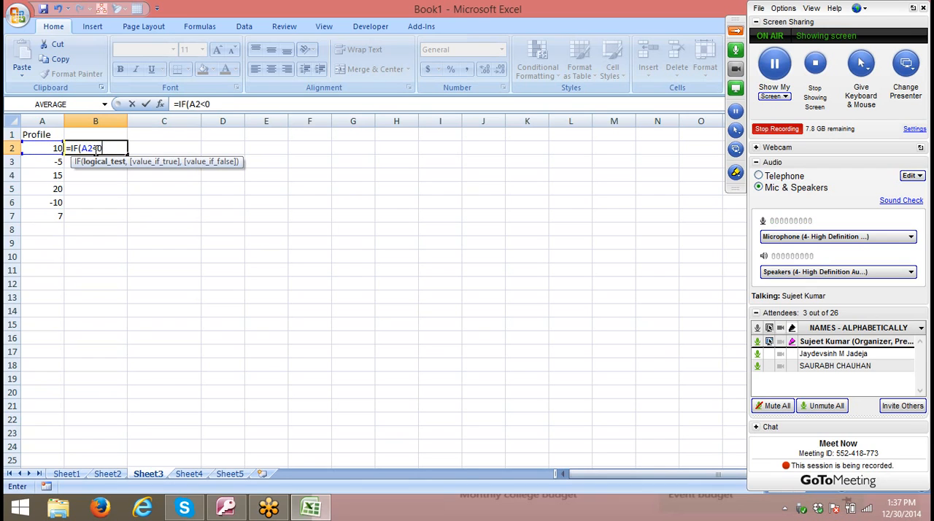
{"action": "type", "text": "0,re"}
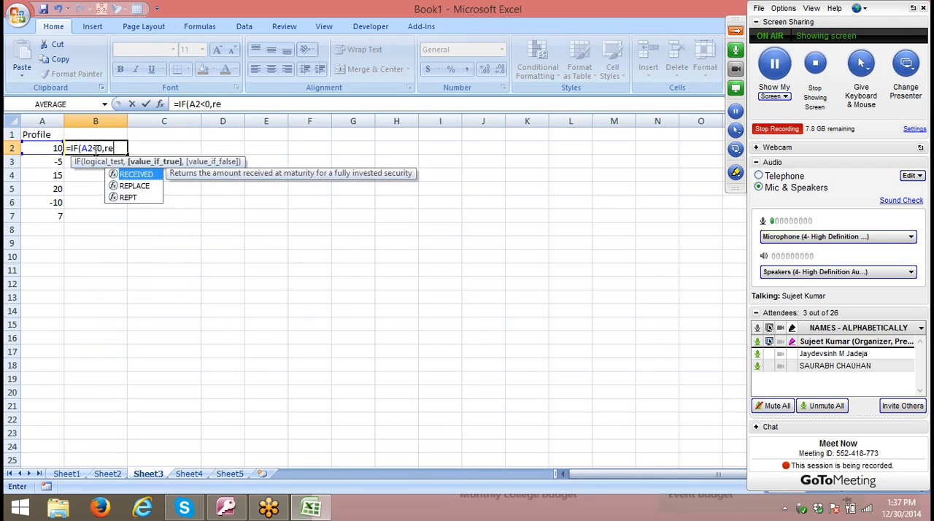
{"action": "key", "text": "Down"}
{"action": "key", "text": "Down"}
{"action": "key", "text": "Tab"}
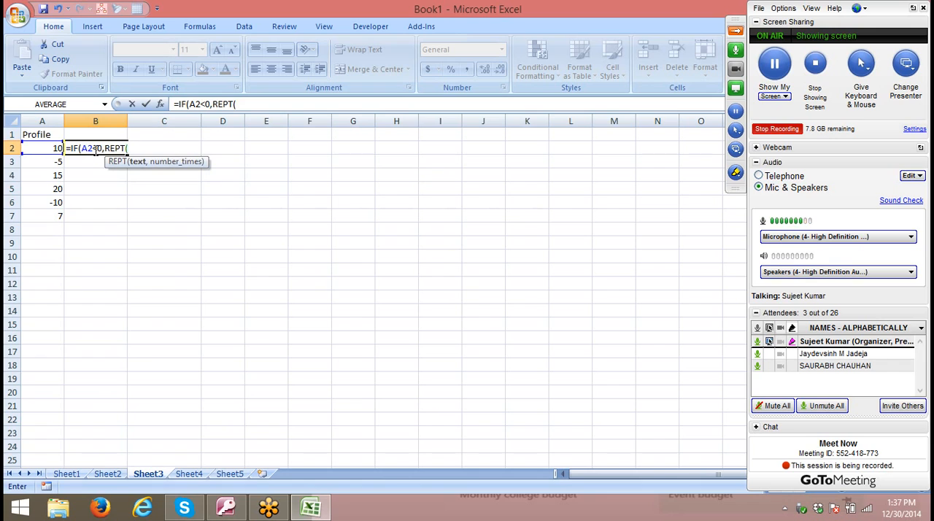
{"action": "type", "text": "\"|\","}
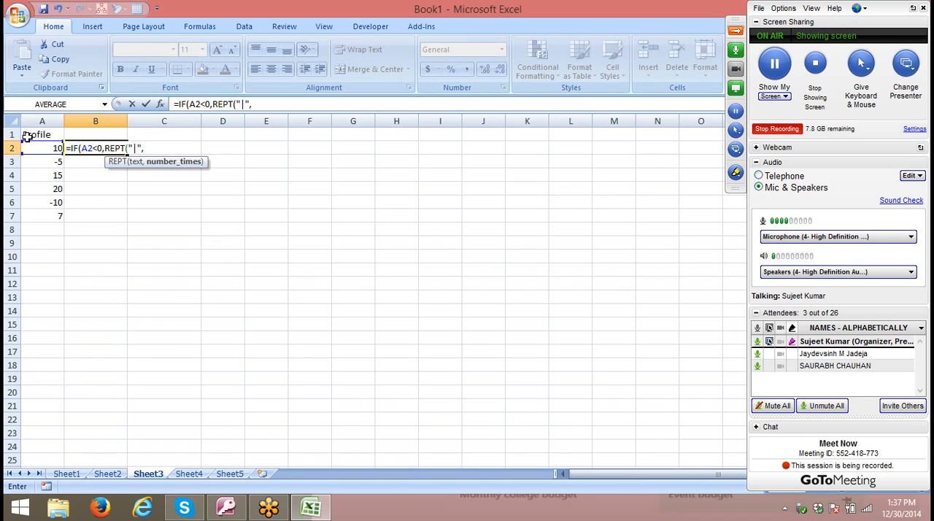
{"action": "type", "text": "abs"}
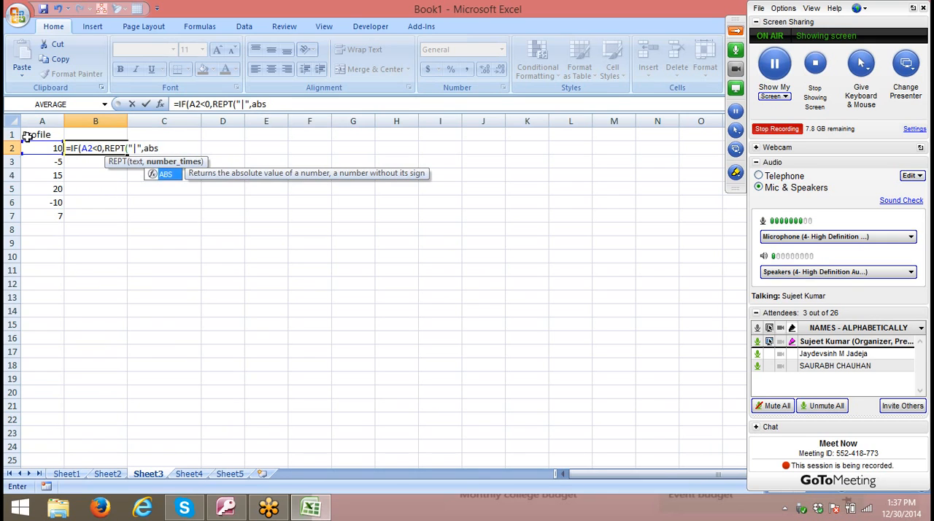
- Complete the B2 formula as =IF(A2<0,REPT("|",ABS(A2)),""), accepting the proposed correction for the closing parenthesis
{"action": "key", "text": "Tab"}
{"action": "left_click", "coordinate": [40, 148]}
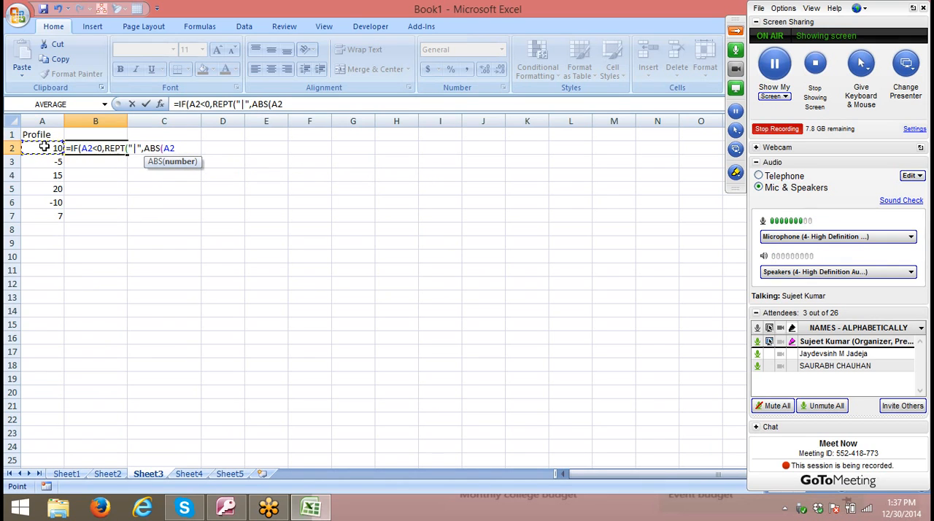
{"action": "type", "text": "))"}
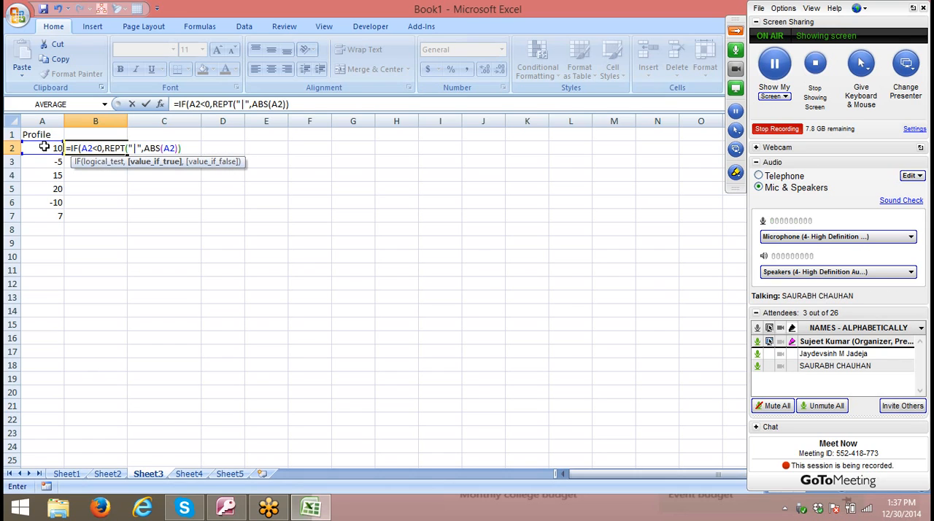
{"action": "type", "text": ","}
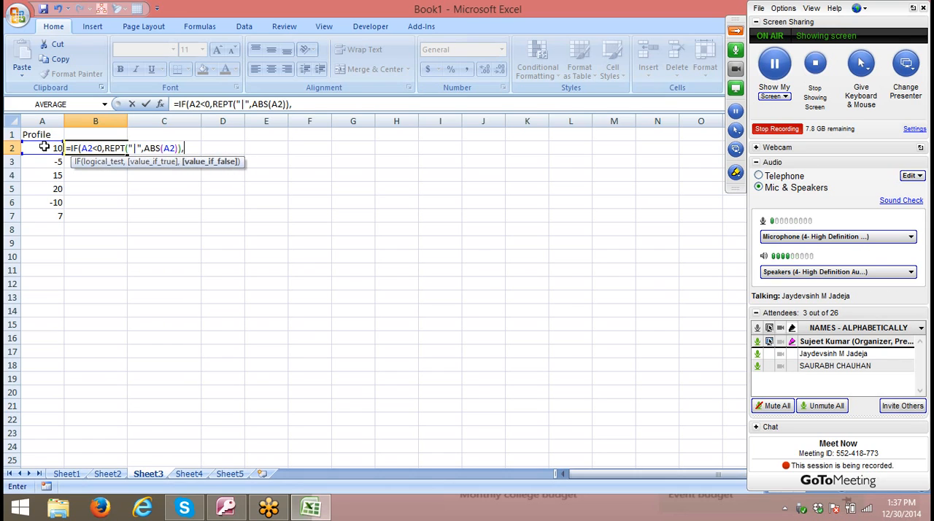
{"action": "type", "text": "\"\""}
{"action": "key", "text": "Return"}
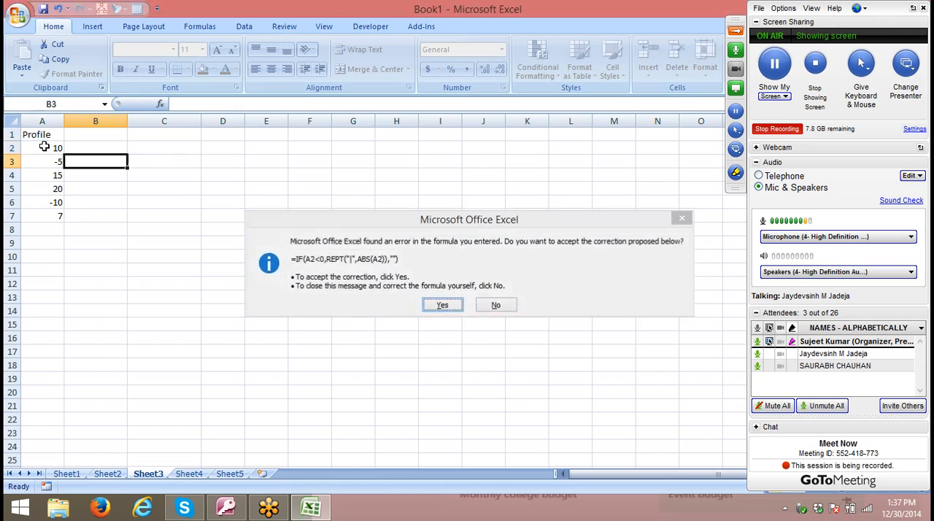
{"action": "key", "text": "Return"}
- Fill the B2 formula down through B7, alongside the last Profile value
{"action": "key", "text": "Left"}
{"action": "key", "text": "ctrl+Down"}
{"action": "key", "text": "Right"}
{"action": "key", "text": "ctrl+shift+Up"}
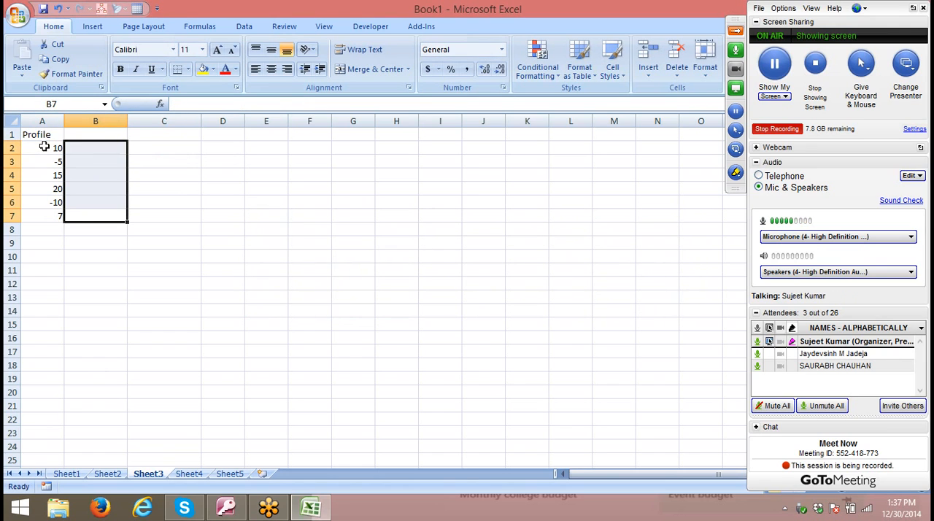
{"action": "key", "text": "ctrl+d"}
- Enter -7 in E10 and =ABS(E10) in F10 as an example of the ABS function
{"action": "left_click", "coordinate": [278, 254]}
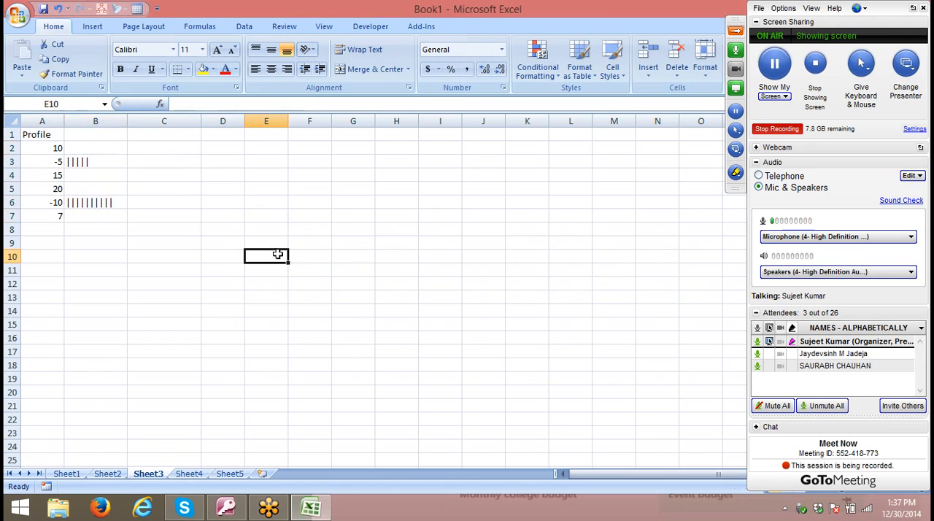
{"action": "type", "text": "=-7"}
{"action": "key", "text": "Tab"}
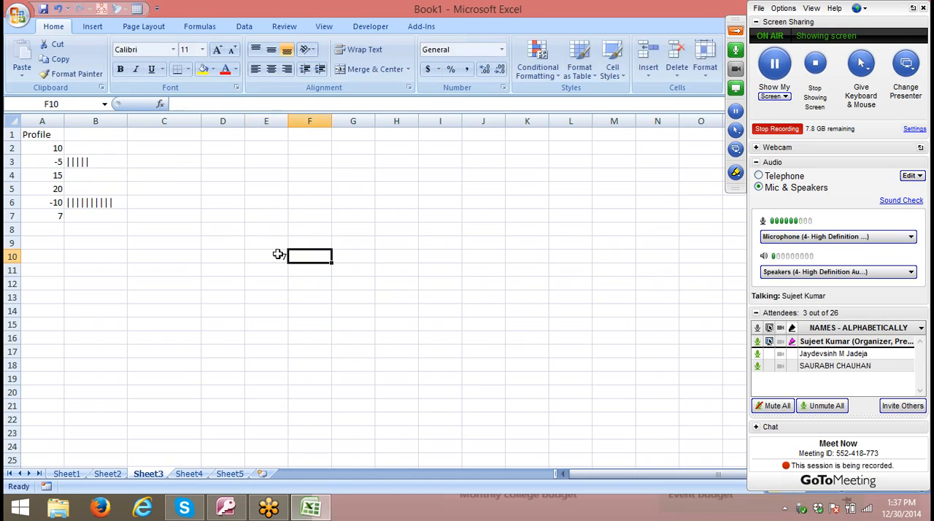
{"action": "type", "text": "=ab"}
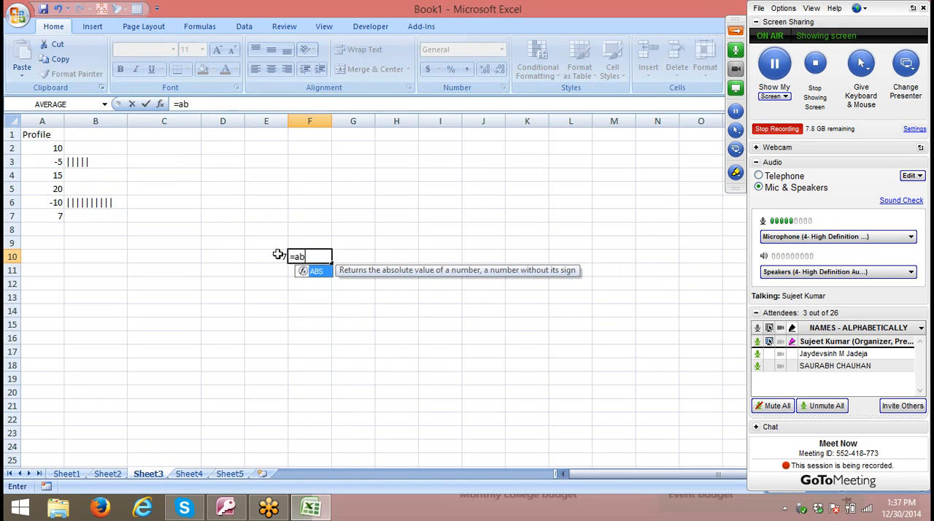
{"action": "key", "text": "Tab"}
{"action": "left_click", "coordinate": [278, 254]}
{"action": "key", "text": "Return"}
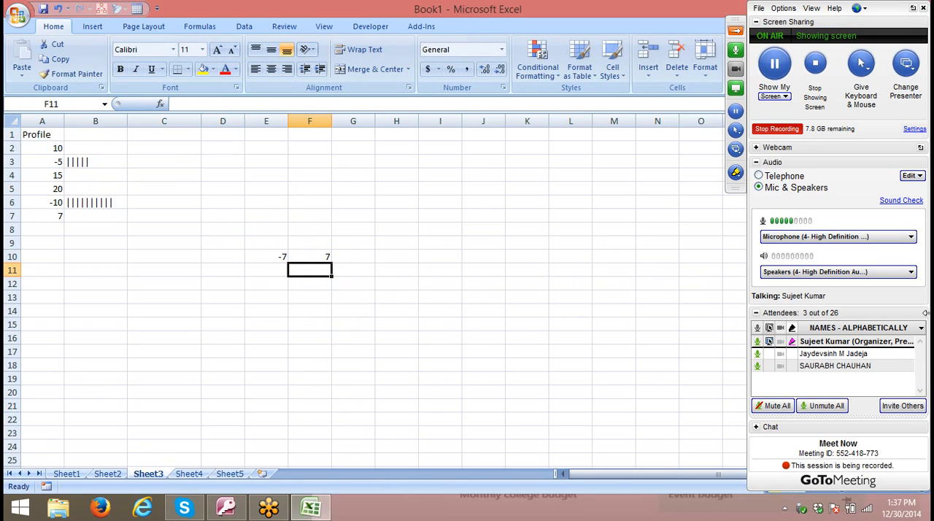
- Clear the ABS example from E10:F10
{"action": "key", "text": "Up"}
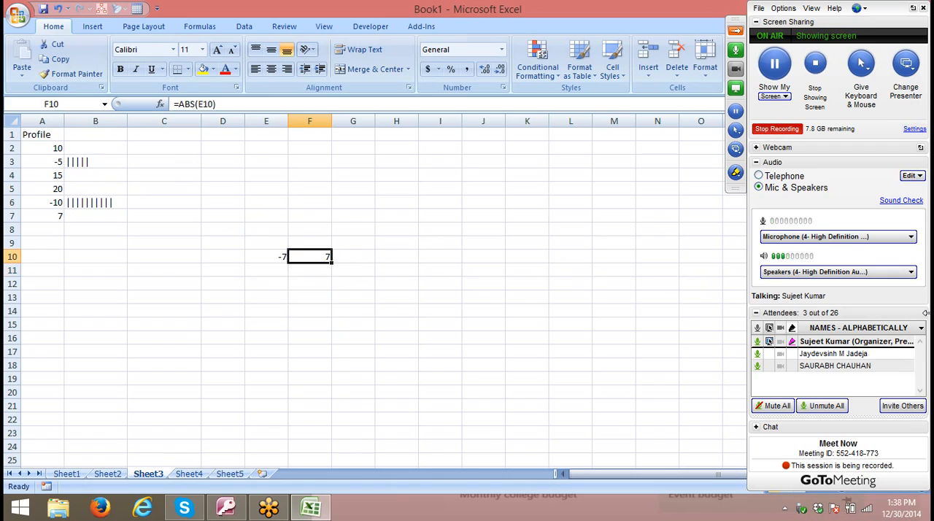
{"action": "key", "text": "Left"}
{"action": "key", "text": "shift+Right"}
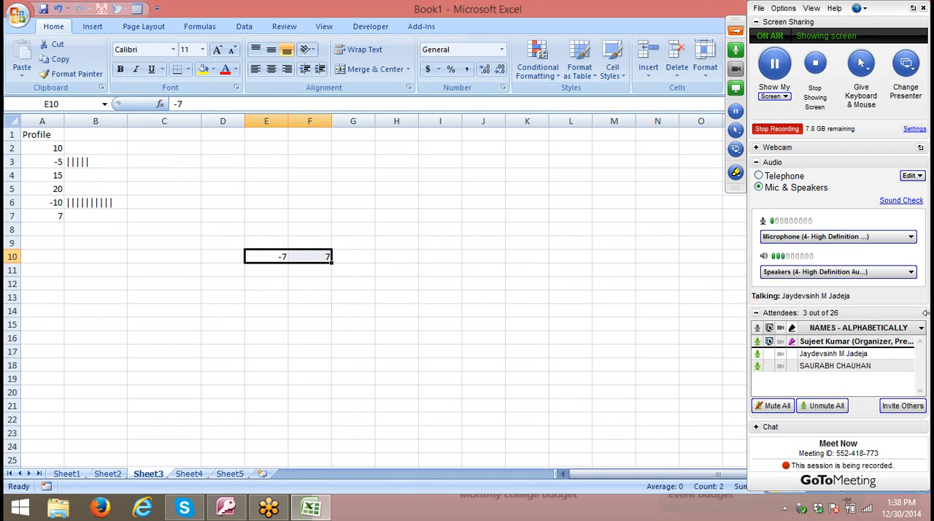
{"action": "key", "text": "Delete"}
- Start a formula with the REPT function in C2
{"action": "key", "text": "Left"}
{"action": "key", "text": "ctrl+Left"}
{"action": "key", "text": "ctrl+Up"}
{"action": "key", "text": "ctrl+Up"}
{"action": "key", "text": "Right"}
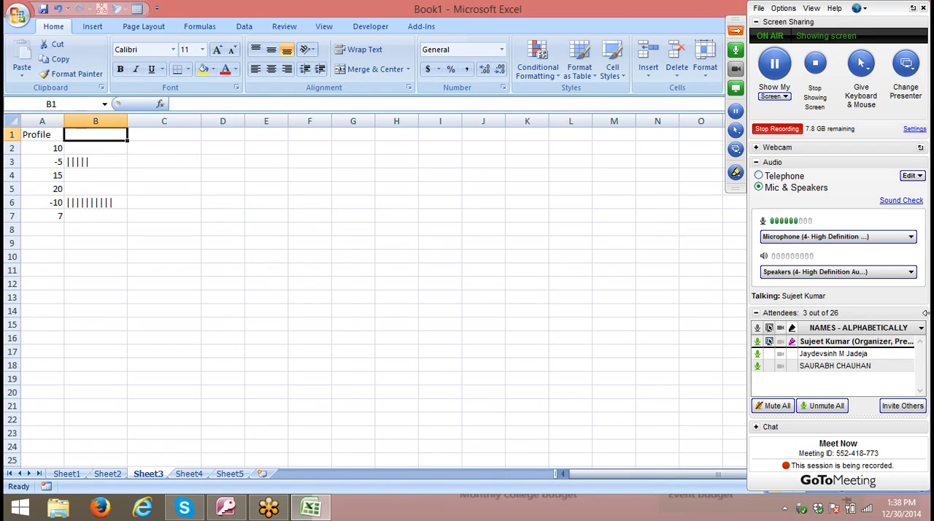
{"action": "key", "text": "Down"}
{"action": "key", "text": "Right"}
{"action": "type", "text": "=re"}
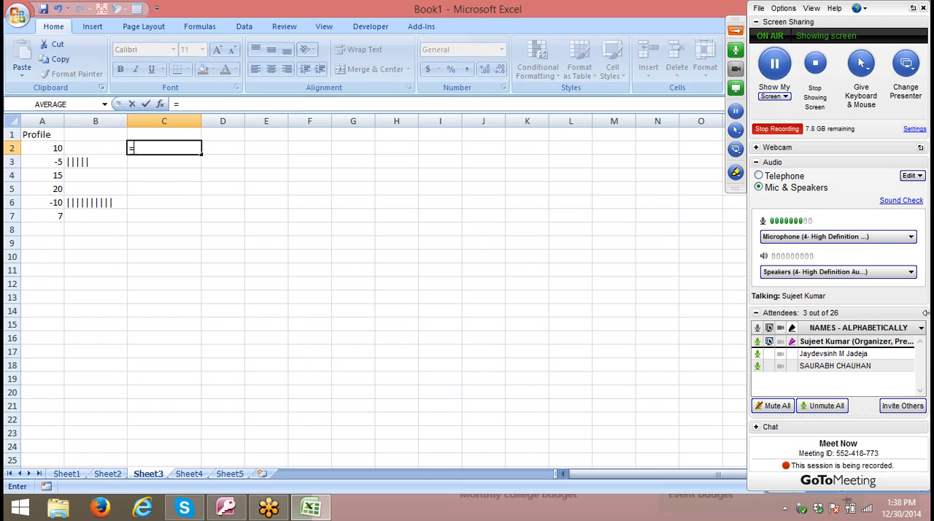
{"action": "key", "text": "Down"}
{"action": "key", "text": "Down"}
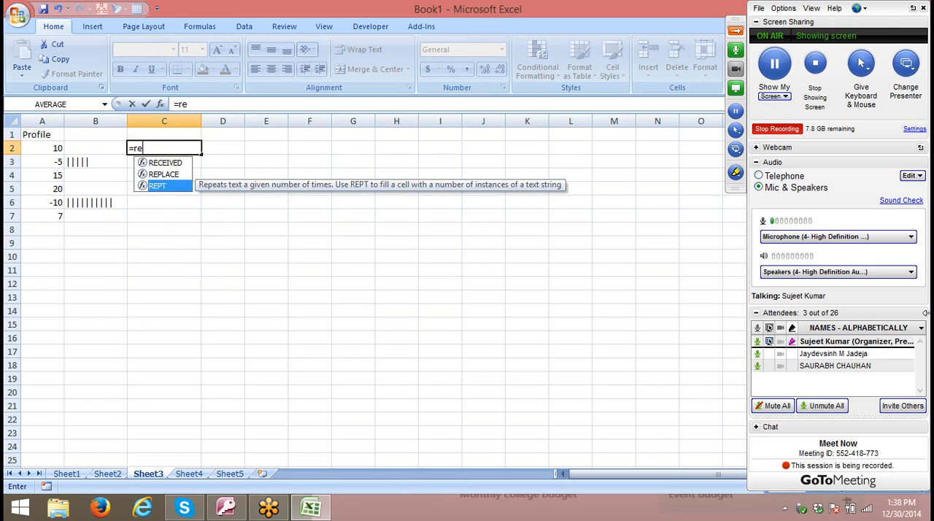
{"action": "key", "text": "Tab"}
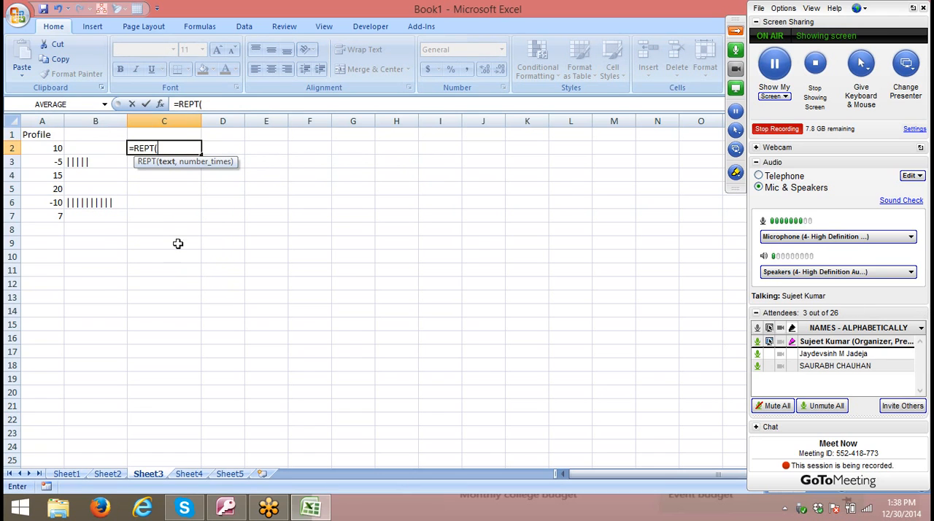
- Complete the C2 formula as =REPT("|",A2), with the bar character as text and A2 as the repeat count
{"action": "left_click", "coordinate": [34, 148]}
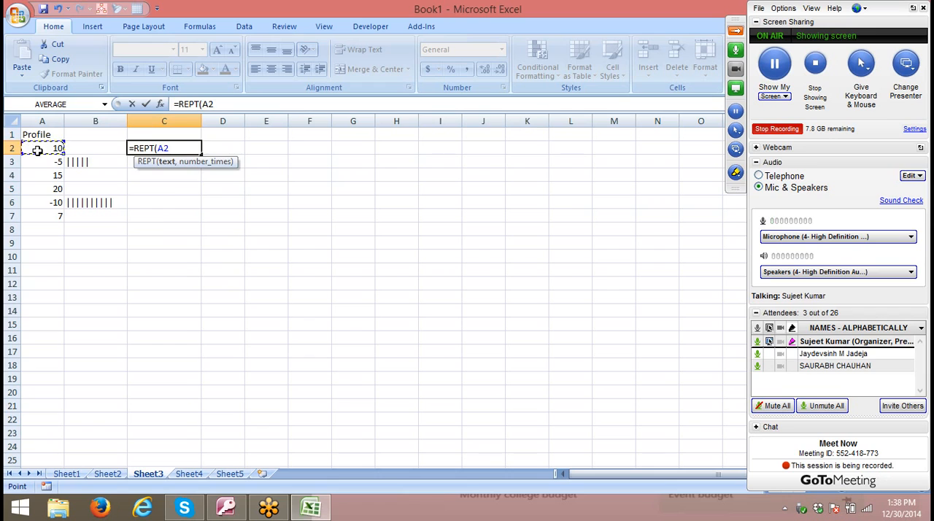
{"action": "key", "text": "BackSpace"}
{"action": "key", "text": "BackSpace"}
{"action": "key", "text": "BackSpace"}
{"action": "type", "text": "\""}
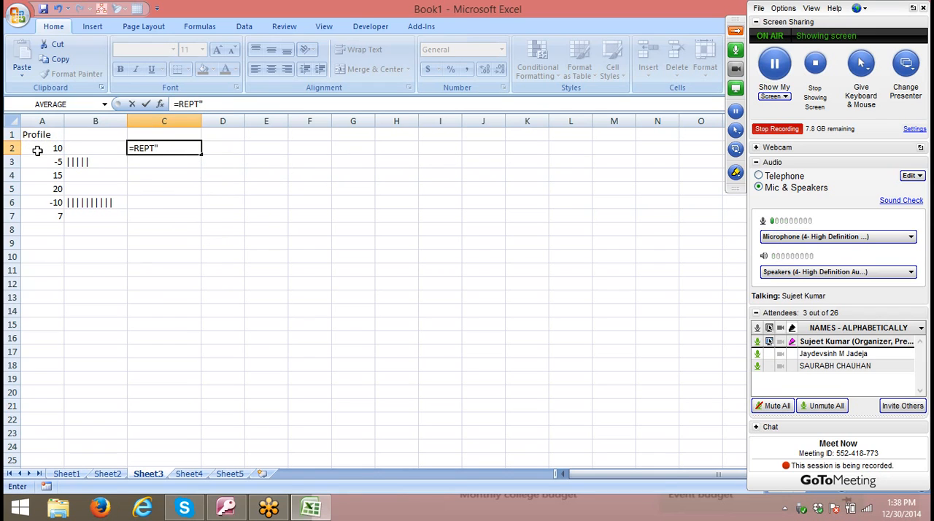
{"action": "key", "text": "BackSpace"}
{"action": "type", "text": "("}
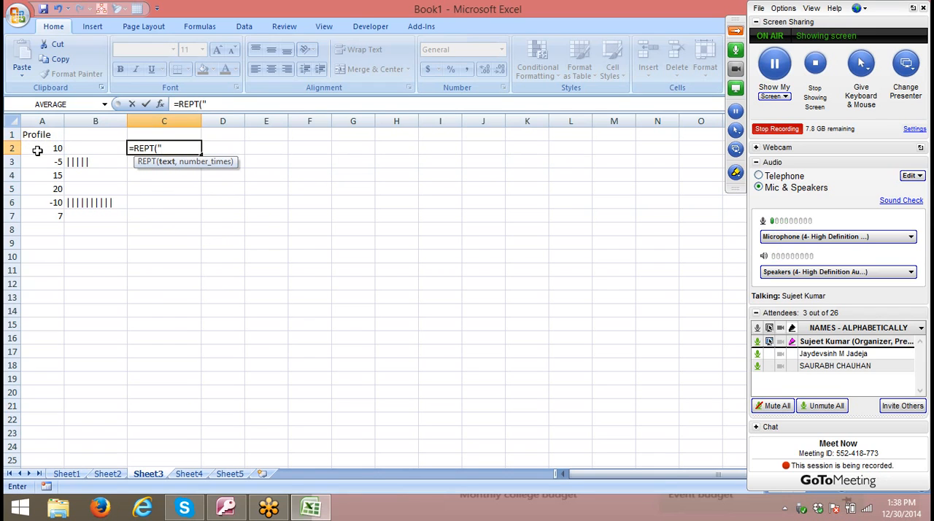
{"action": "type", "text": "\"|\","}
{"action": "key", "text": "Left"}
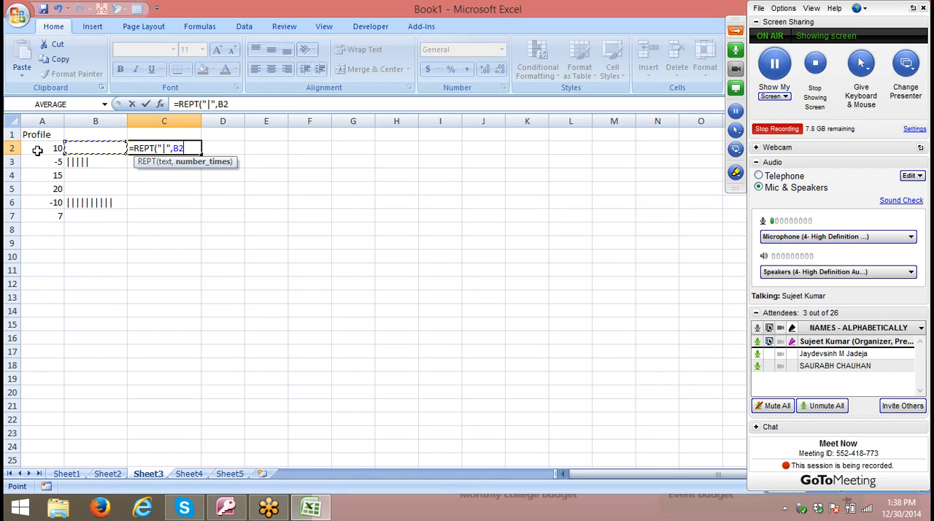
{"action": "key", "text": "Left"}
{"action": "type", "text": ")"}
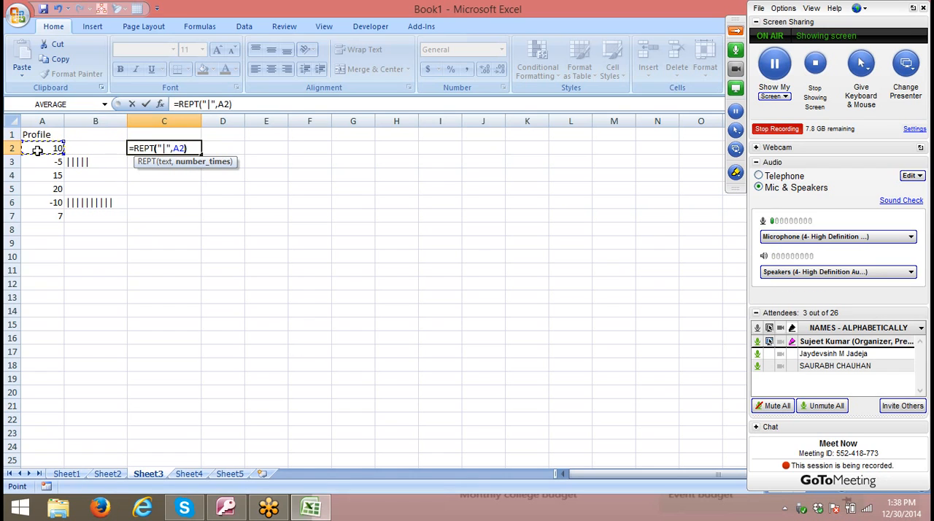
{"action": "key", "text": "Return"}
{"action": "key", "text": "Up"}
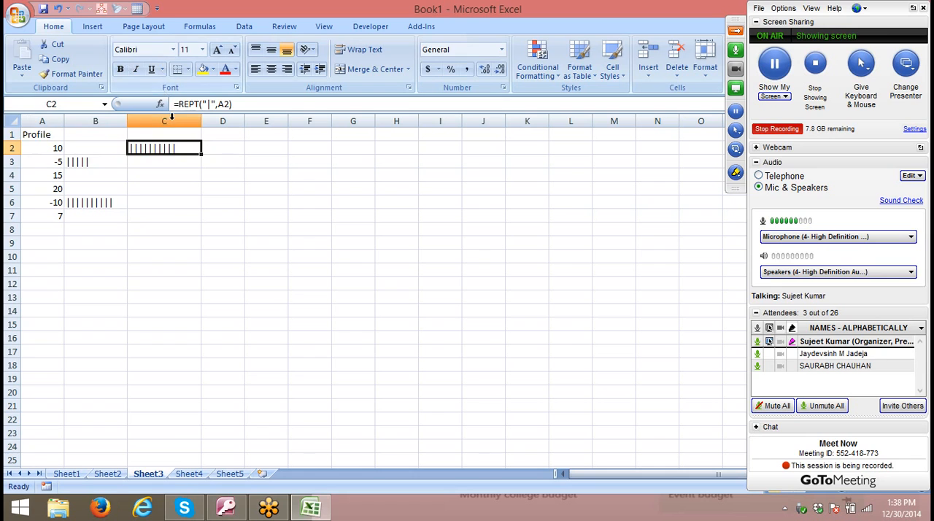
- Wrap the REPT formula in C2 in an IF test so it reads =IF(A2>0,REPT("|",A2),"")
{"action": "left_click", "coordinate": [177, 104]}
{"action": "type", "text": "IF("}
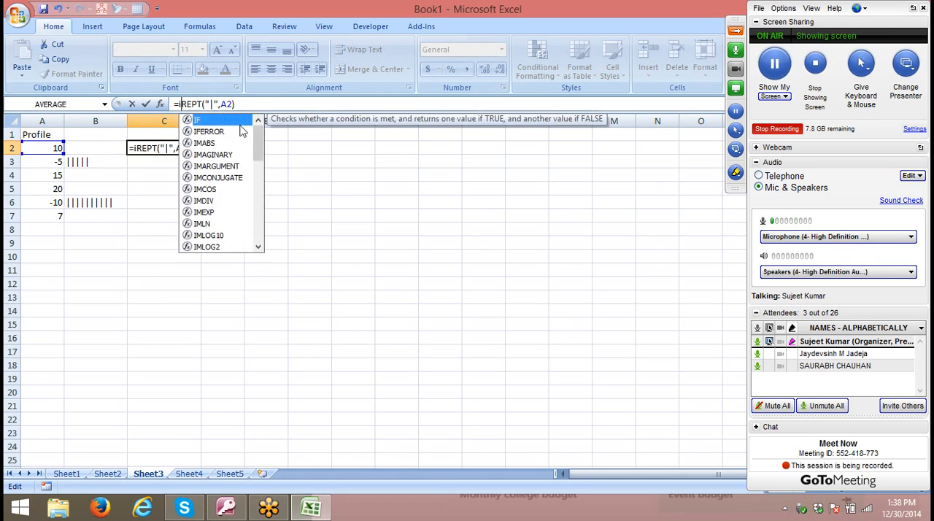
{"action": "left_click", "coordinate": [48, 149]}
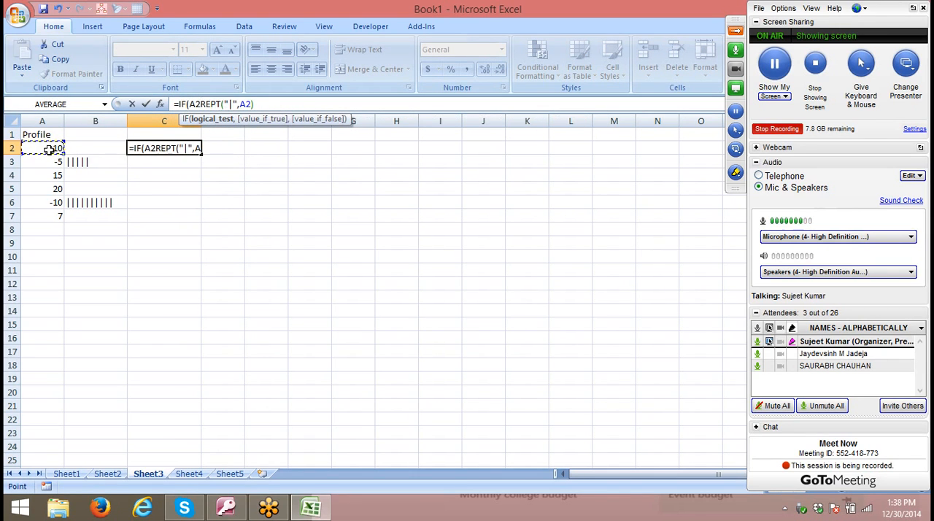
{"action": "type", "text": ">"}
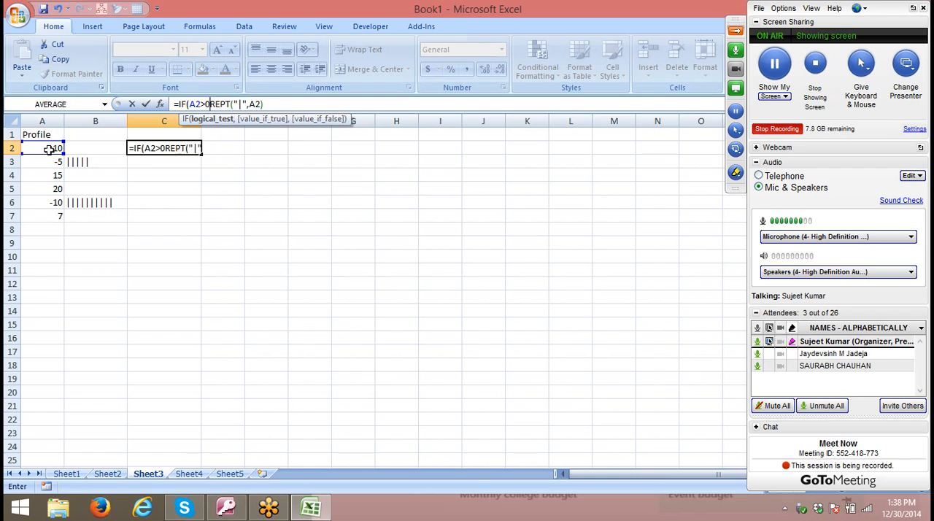
{"action": "type", "text": "0,"}
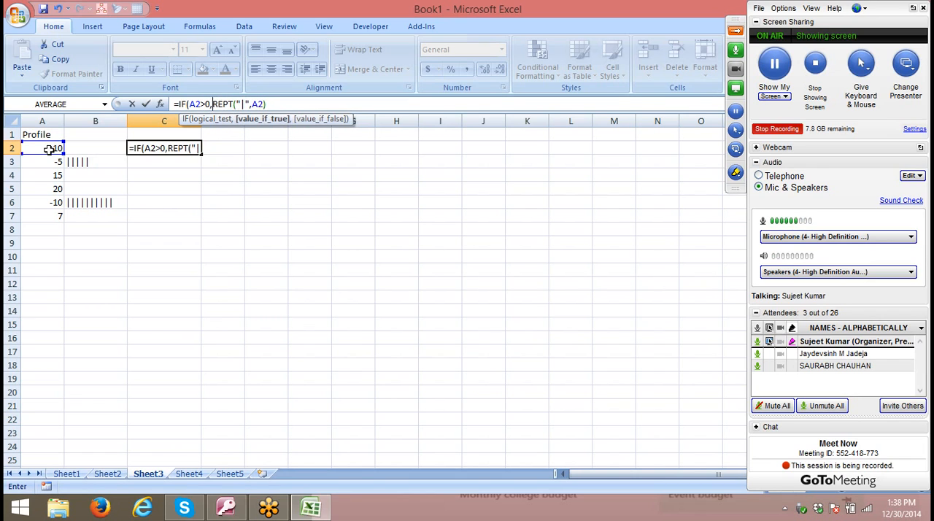
{"action": "type", "text": ","}
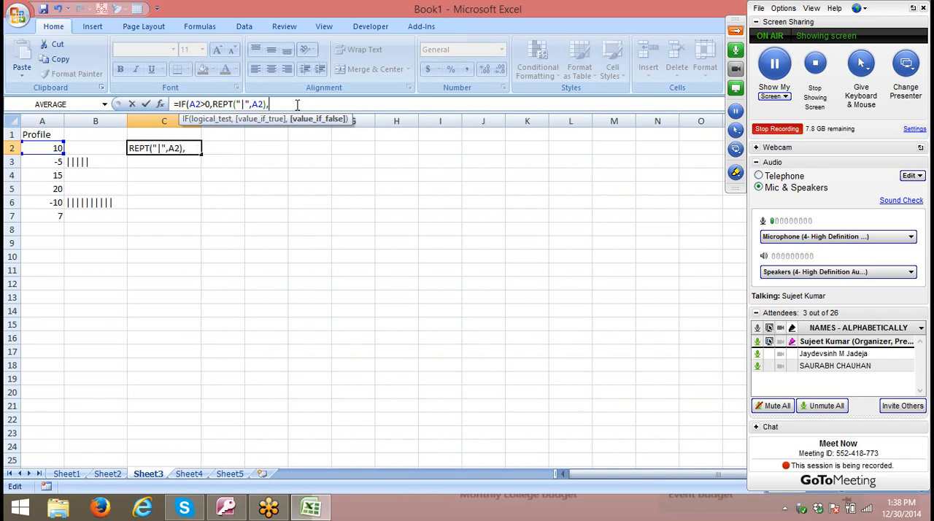
{"action": "key", "text": "Return"}
{"action": "key", "text": "Return"}
- Fill the C2 formula down through C7
{"action": "key", "text": "Left"}
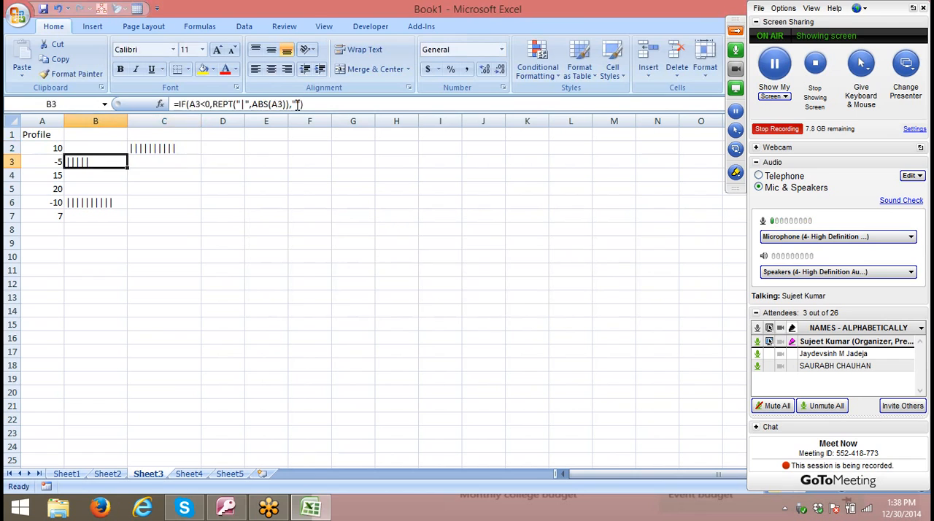
{"action": "key", "text": "Right"}
{"action": "key", "text": "Down"}
{"action": "key", "text": "Down"}
{"action": "key", "text": "Down"}
{"action": "key", "text": "Down"}
{"action": "key", "text": "shift+Up"}
{"action": "key", "text": "shift+Up"}
{"action": "key", "text": "shift+Up"}
{"action": "key", "text": "shift+Up"}
{"action": "key", "text": "shift+Up"}
{"action": "key", "text": "ctrl+d"}
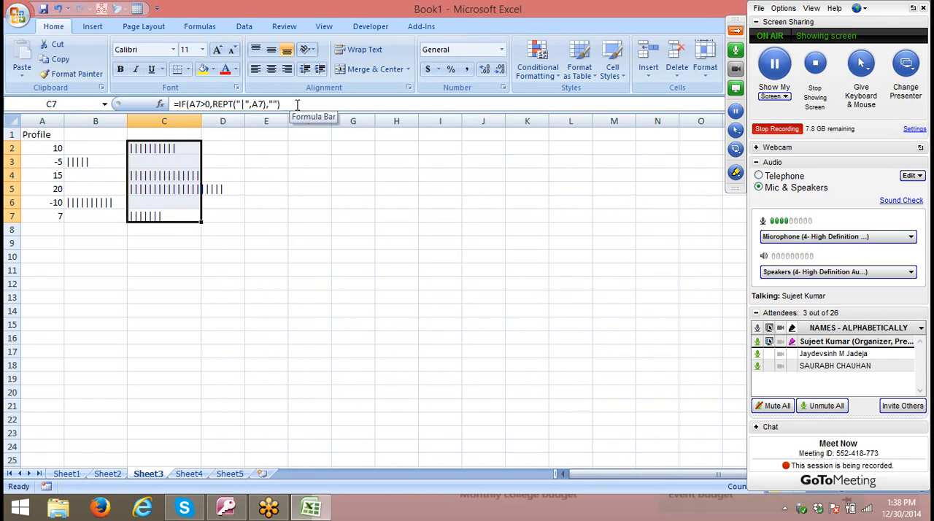
- Change the font of the bars in B2:C7 to Britannic Bold
{"action": "key", "text": "shift+Left"}
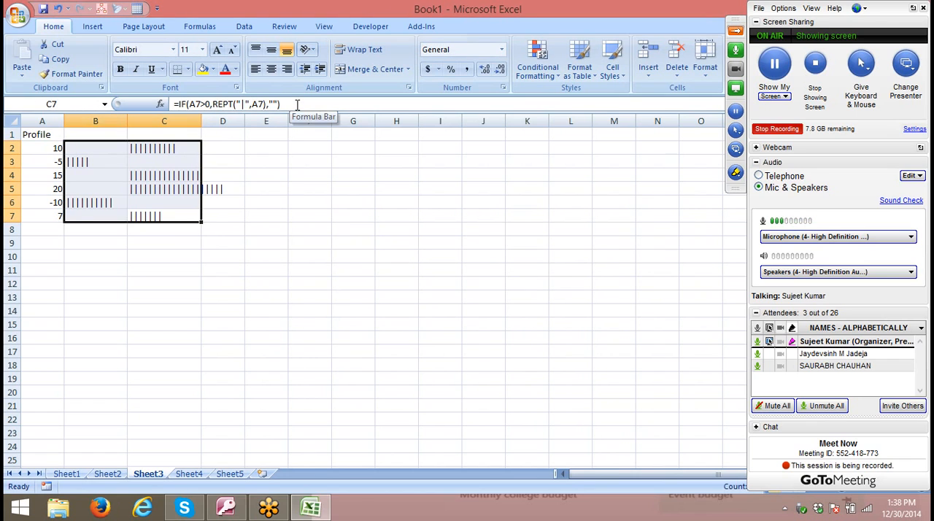
{"action": "left_click", "coordinate": [176, 50]}
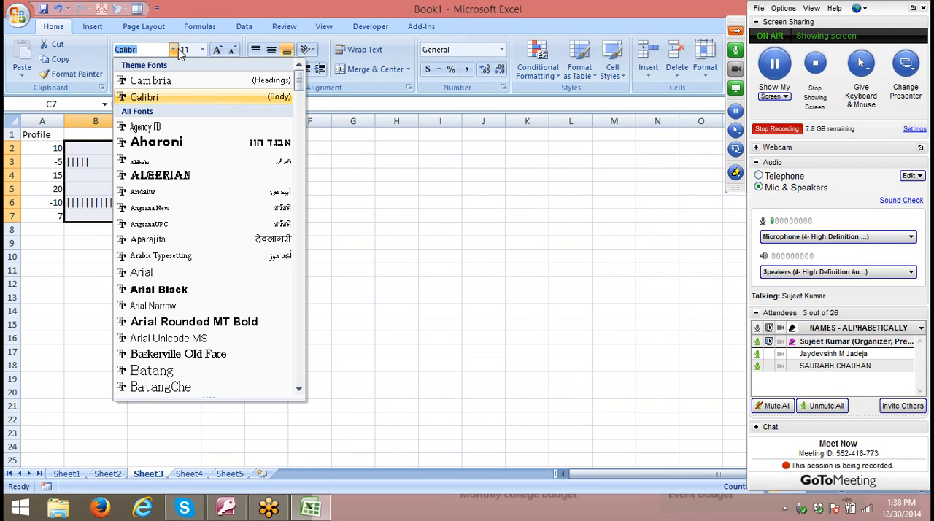
{"action": "type", "text": "b"}
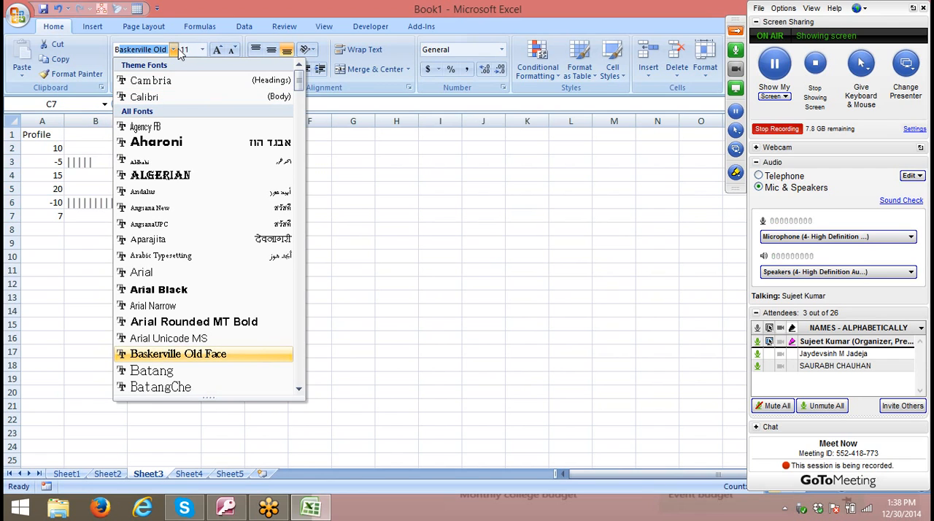
{"action": "left_click", "coordinate": [299, 390]}
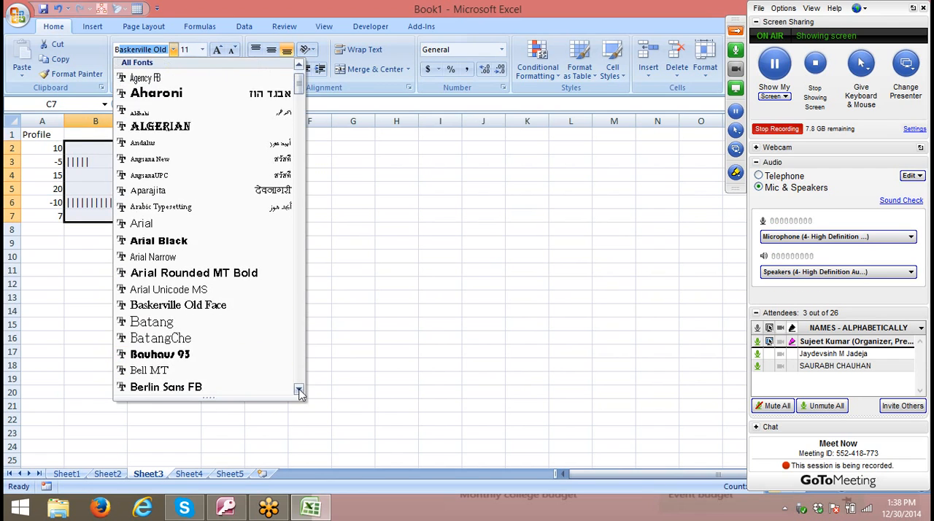
{"action": "left_click", "coordinate": [299, 390]}
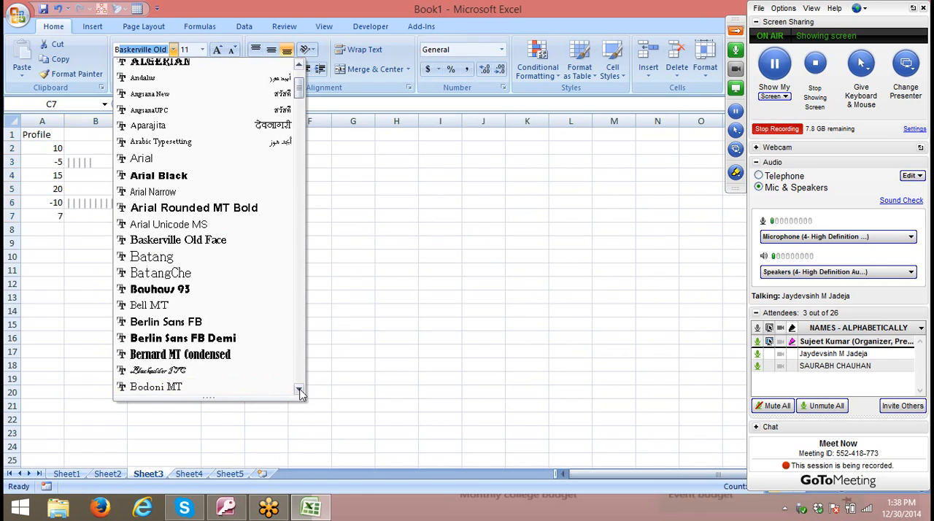
{"action": "left_click", "coordinate": [299, 390]}
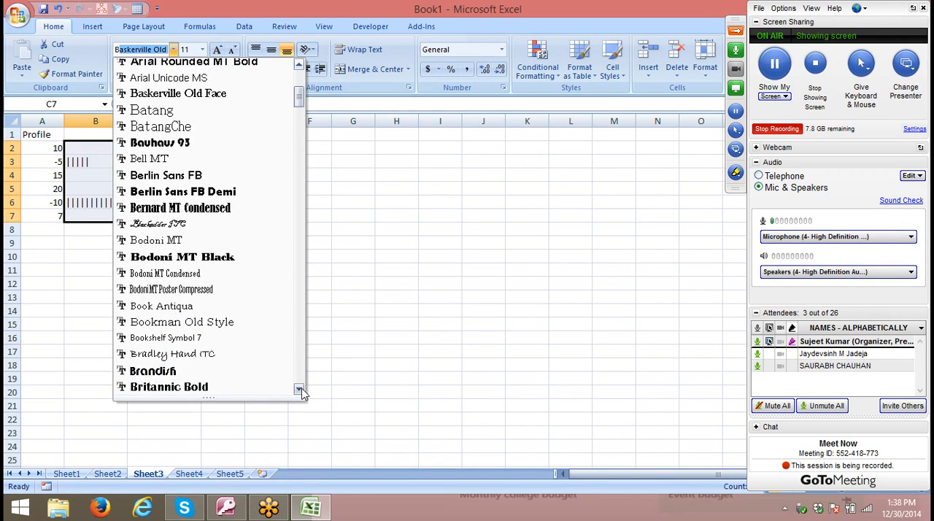
{"action": "left_click", "coordinate": [267, 375]}
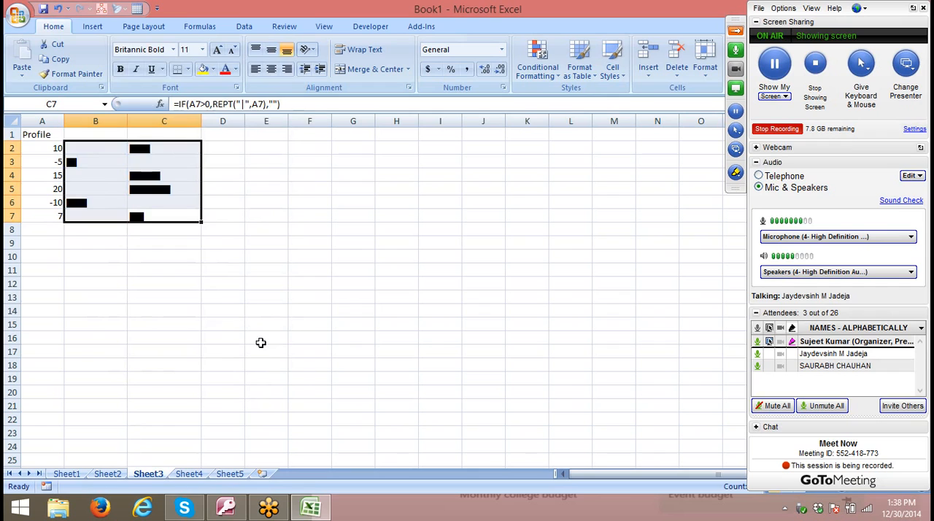
{"action": "left_click", "coordinate": [222, 283]}
- Right-align the negative bars in B2:B6 and left-align the positive bars in C2:C7
{"action": "left_click_drag", "start_coordinate": [87, 150], "coordinate": [88, 204]}
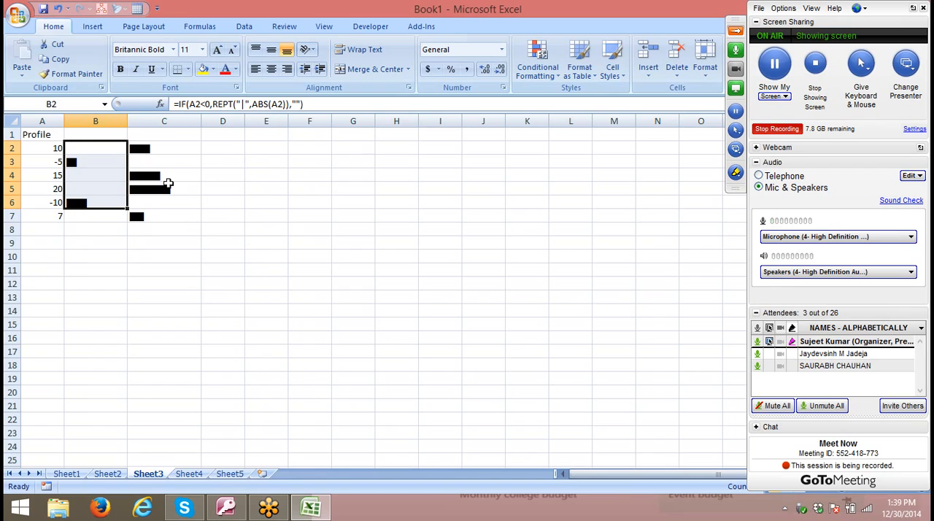
{"action": "left_click", "coordinate": [285, 69]}
{"action": "left_click_drag", "start_coordinate": [198, 144], "coordinate": [172, 211]}
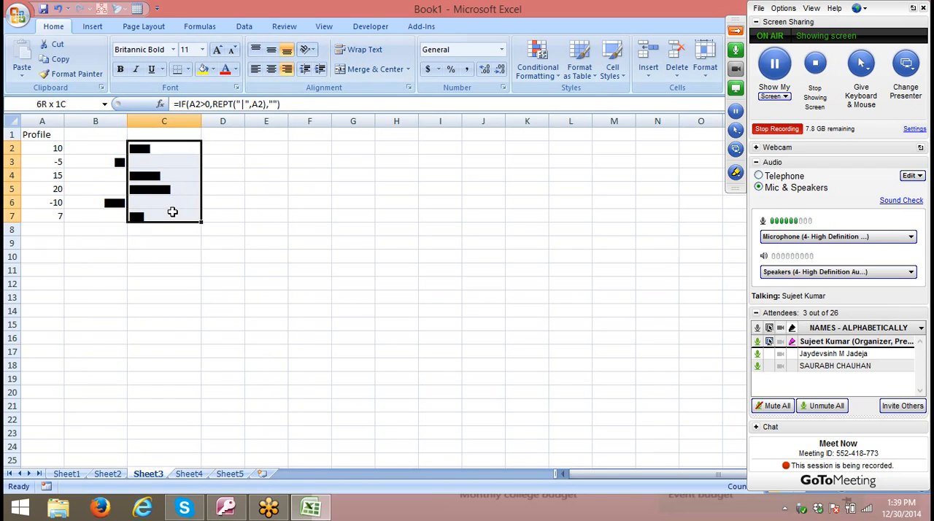
{"action": "left_click", "coordinate": [256, 69]}
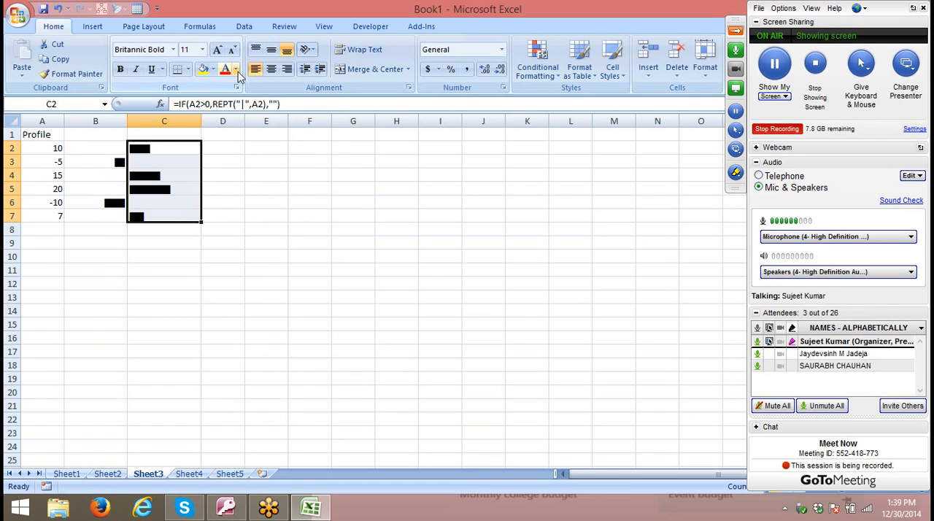
- Colour the positive bars in C2:C7 standard green and the negative bars in B2:B7 standard red
{"action": "left_click", "coordinate": [235, 69]}
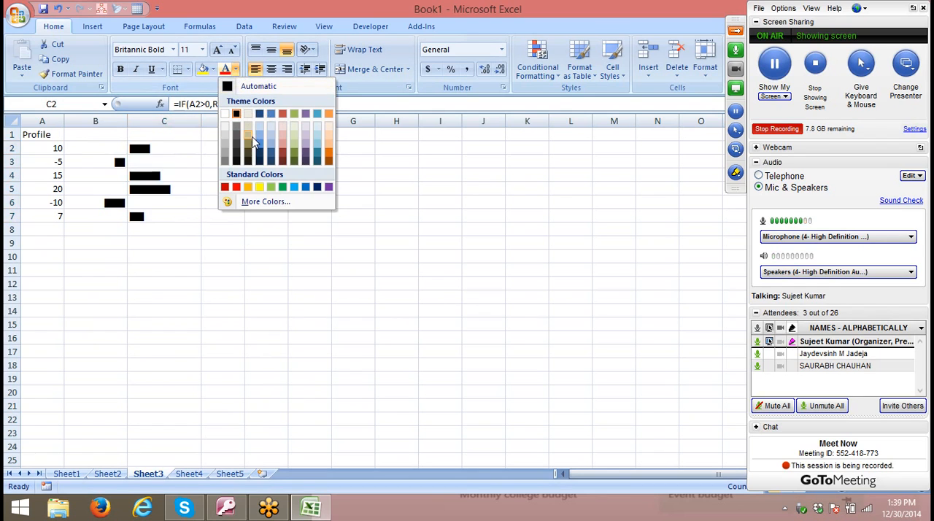
{"action": "left_click", "coordinate": [283, 187]}
{"action": "left_click_drag", "start_coordinate": [115, 151], "coordinate": [110, 216]}
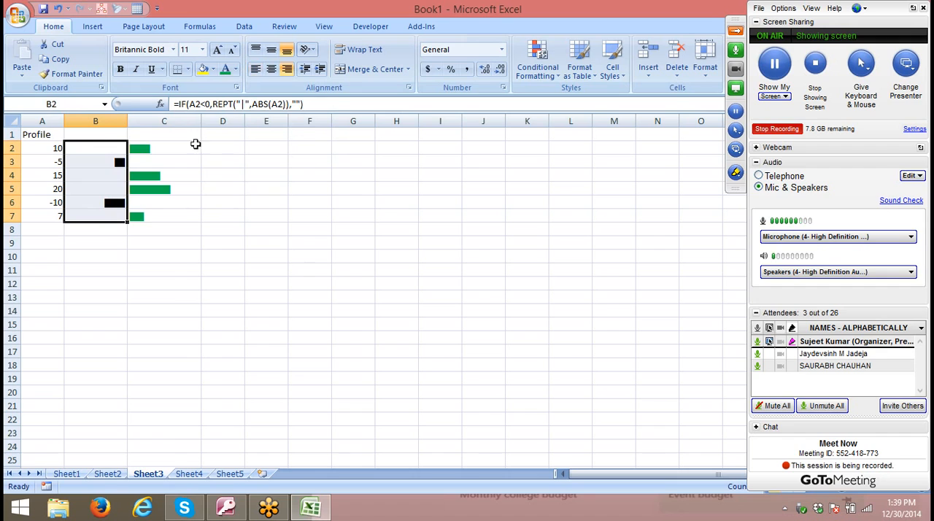
{"action": "left_click", "coordinate": [235, 70]}
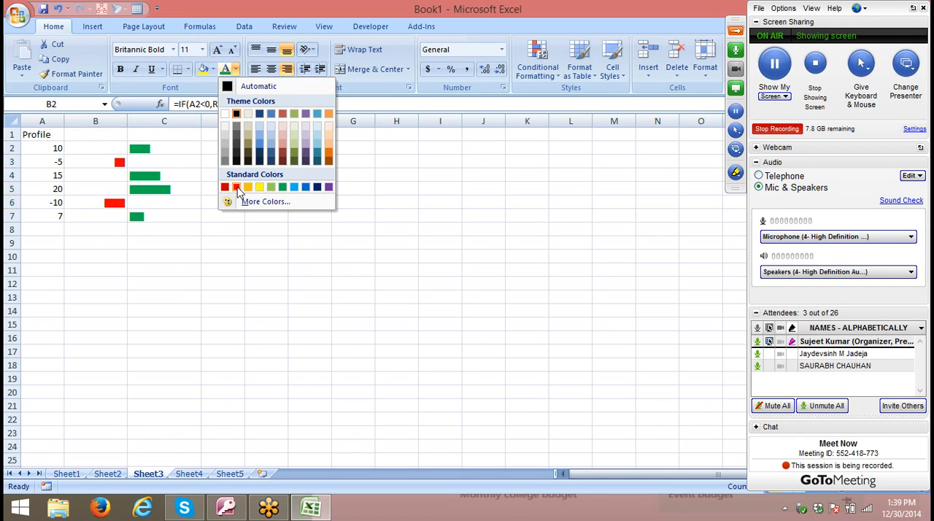
{"action": "left_click", "coordinate": [237, 188]}
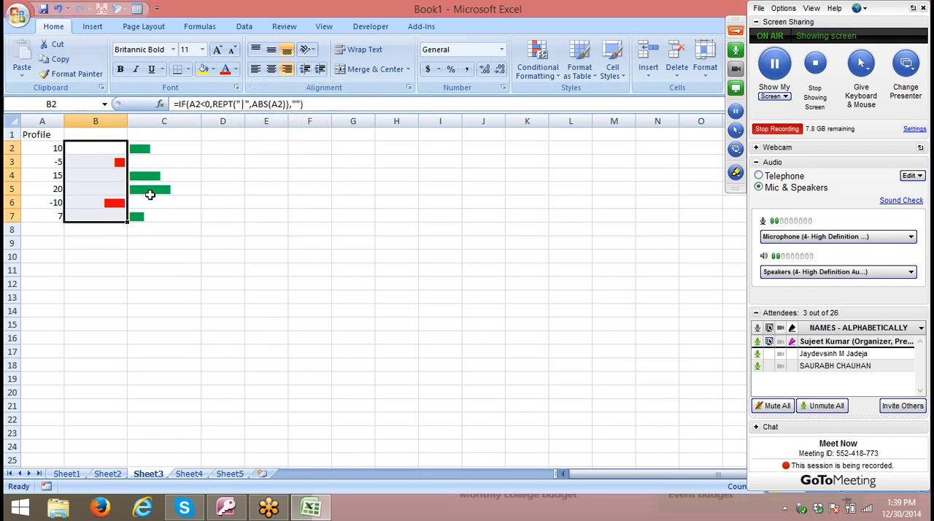
- Draw the chart axes with a right border on B2:B7 and a top border on B8:C8
{"action": "left_click", "coordinate": [188, 68]}
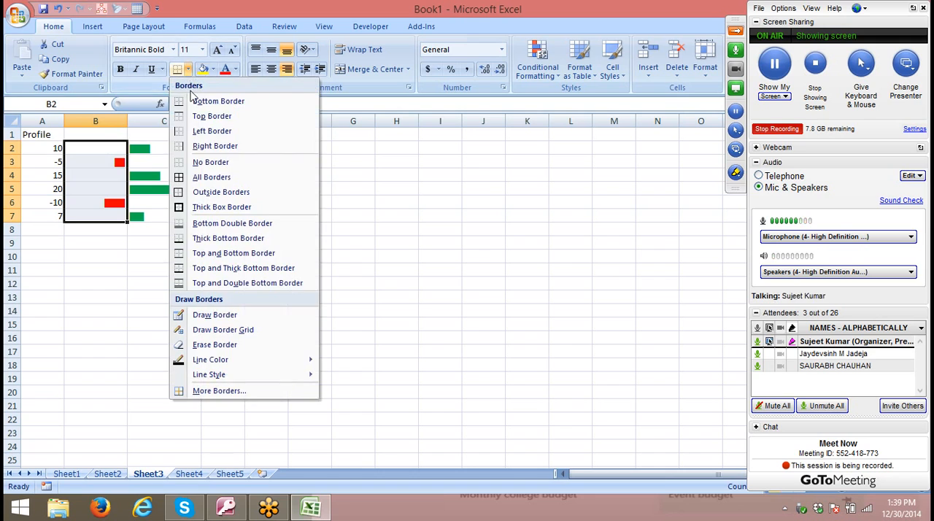
{"action": "left_click", "coordinate": [191, 146]}
{"action": "left_click", "coordinate": [105, 229]}
{"action": "left_click_drag", "start_coordinate": [105, 229], "coordinate": [145, 229]}
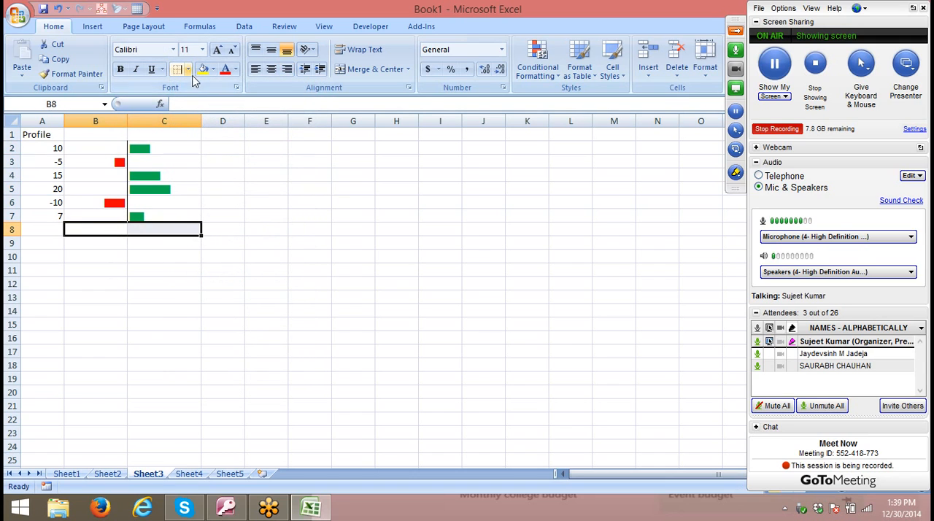
{"action": "left_click", "coordinate": [187, 68]}
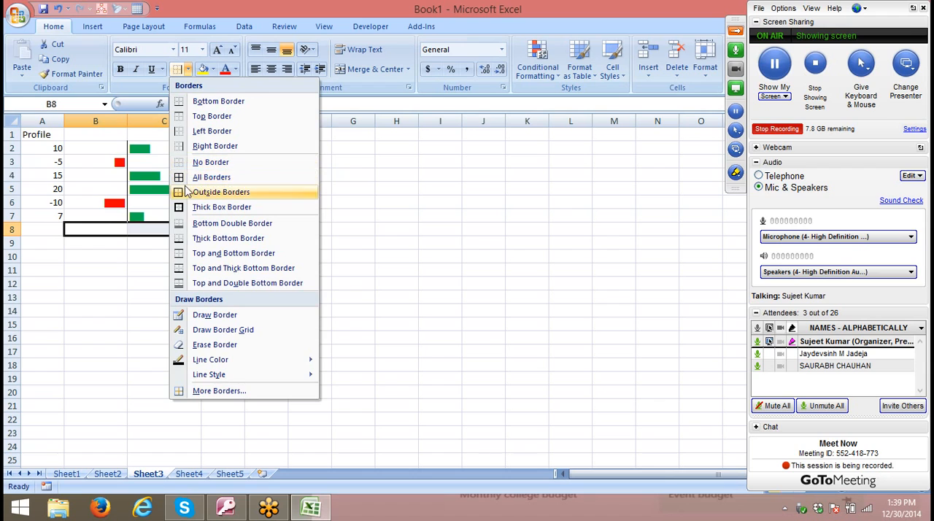
{"action": "left_click", "coordinate": [191, 116]}
{"action": "left_click", "coordinate": [189, 240]}
{"action": "left_click", "coordinate": [278, 209]}
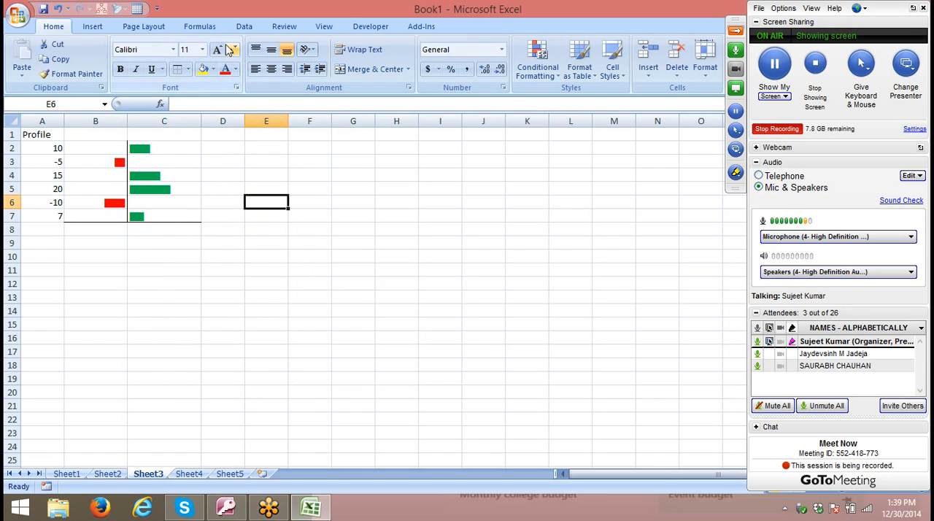
- Hide the gridlines on Sheet3
{"action": "left_click", "coordinate": [145, 28]}
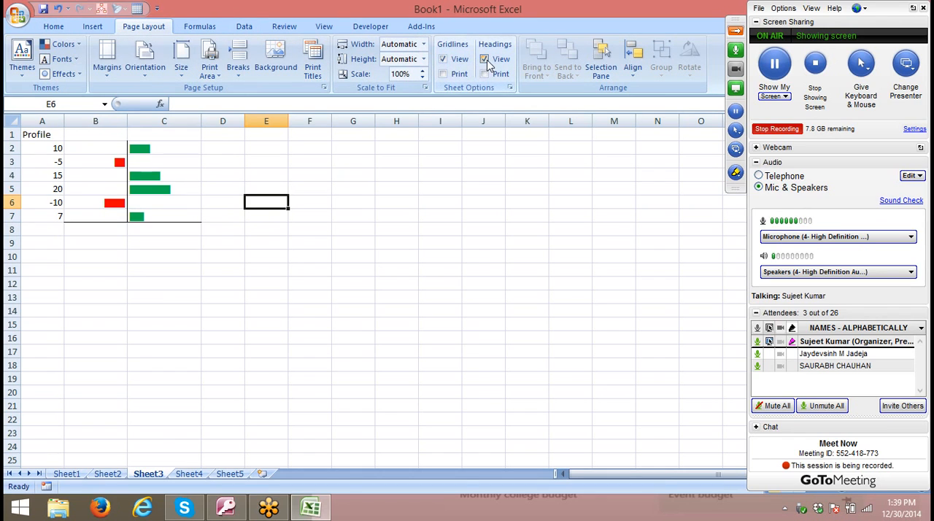
{"action": "left_click", "coordinate": [442, 58]}
{"action": "left_click", "coordinate": [383, 220]}
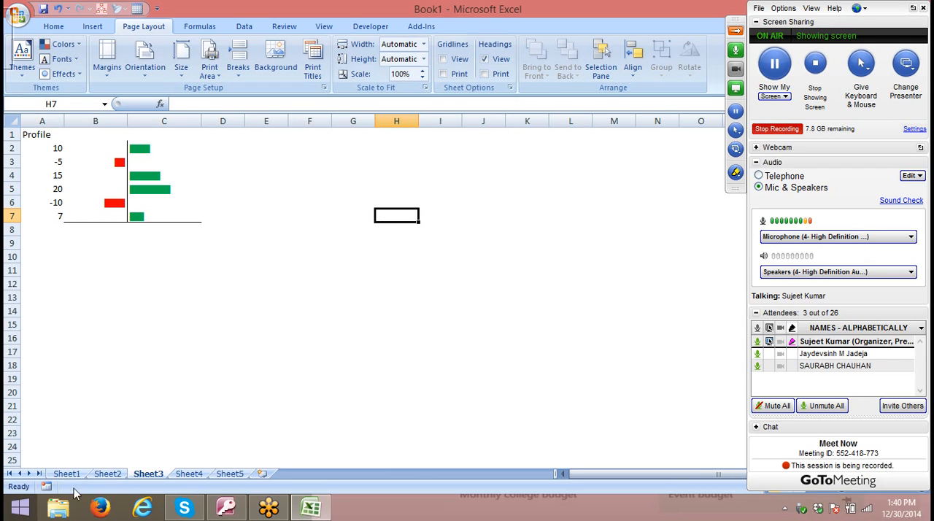
- On Sheet2, preview the 3 Traffic Lights (Rimmed) icon set and the Blue Data Bar on the Sales values in A2:A10 without applying either
{"action": "left_click", "coordinate": [113, 474]}
{"action": "left_click", "coordinate": [119, 149]}
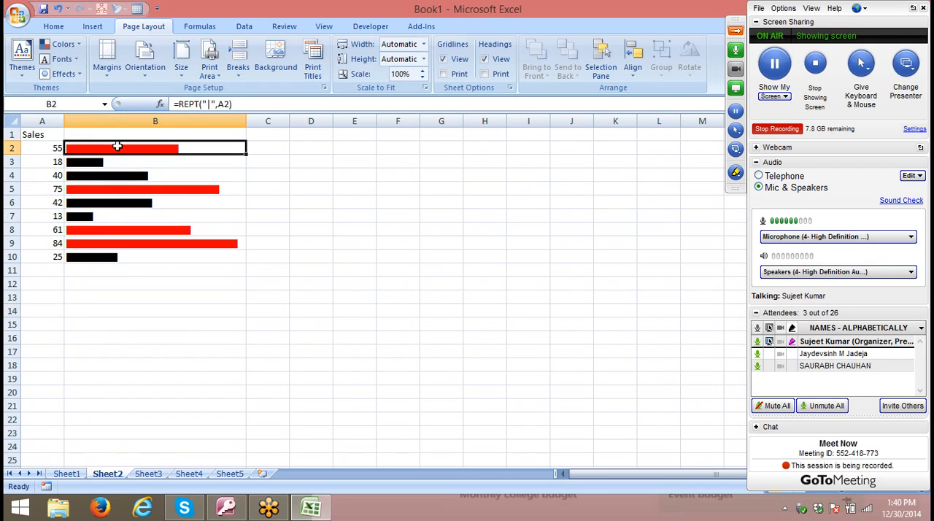
{"action": "left_click", "coordinate": [51, 144]}
{"action": "left_click_drag", "start_coordinate": [51, 143], "coordinate": [45, 255]}
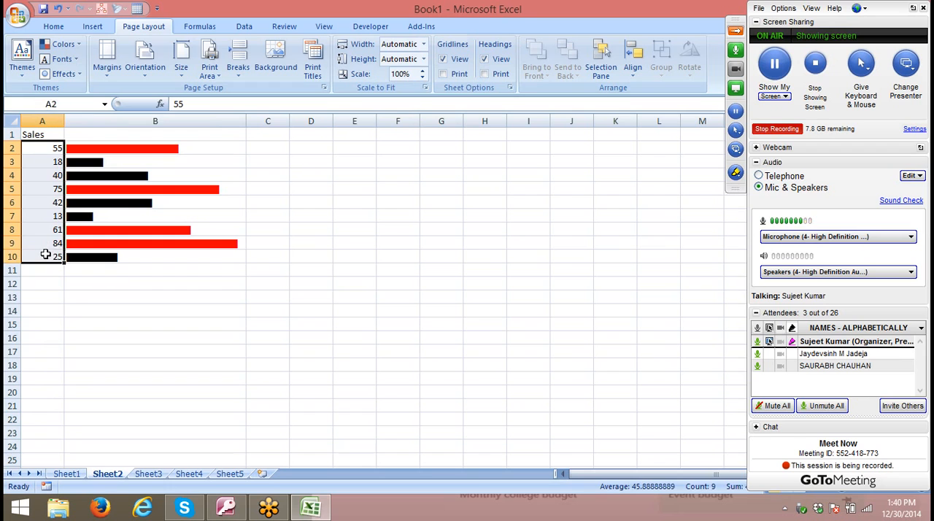
{"action": "left_click", "coordinate": [54, 27]}
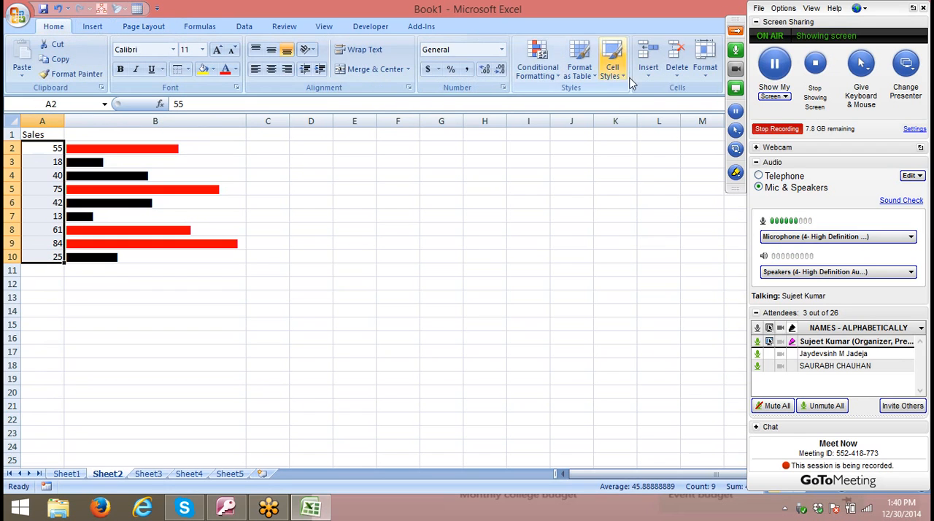
{"action": "left_click", "coordinate": [538, 62]}
{"action": "mouse_move", "coordinate": [549, 221]}
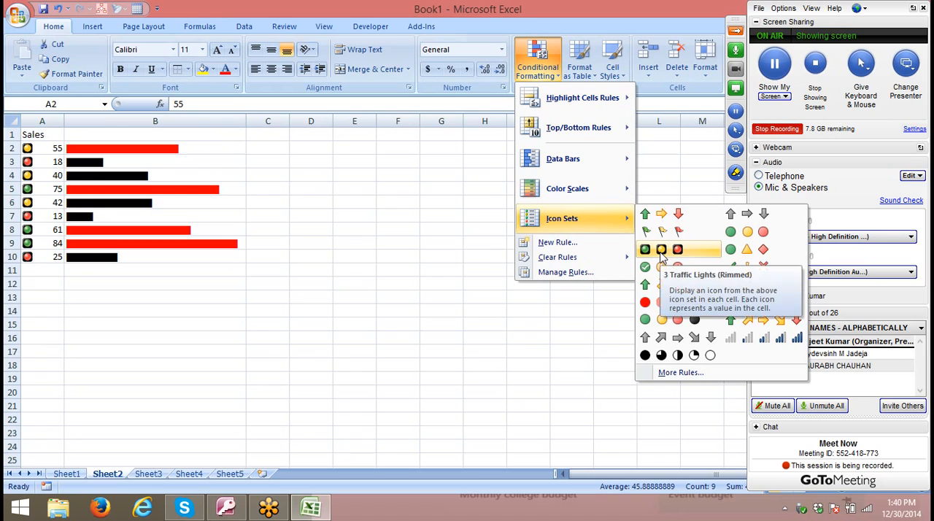
{"action": "mouse_move", "coordinate": [593, 165]}
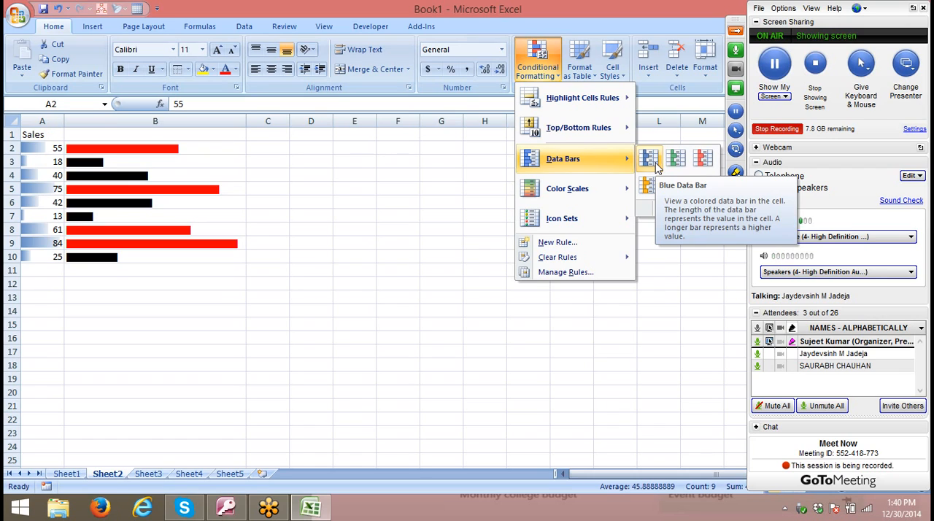
{"action": "left_click", "coordinate": [413, 236]}
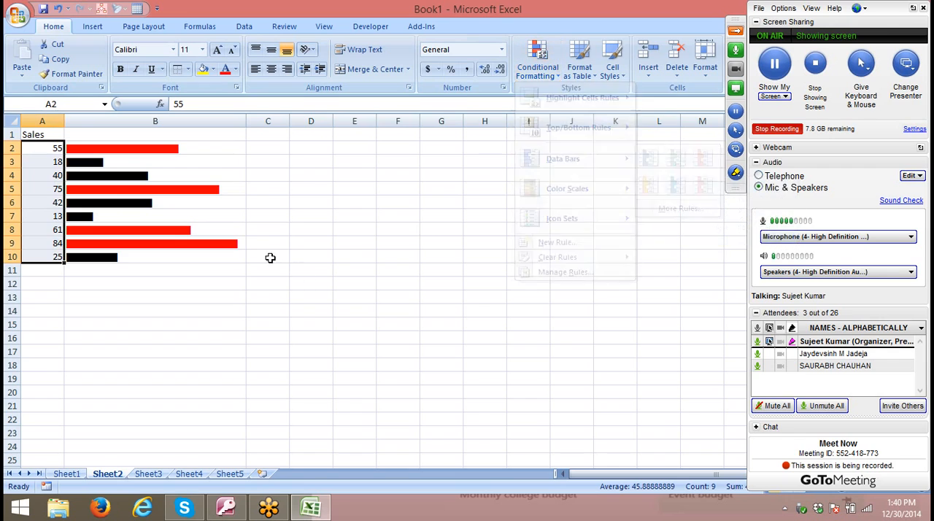
- Divide the REPT repeat count by 5 for all Sales bars in B2:B10 and narrow column B to fit the shortened bars
{"action": "left_click", "coordinate": [150, 147]}
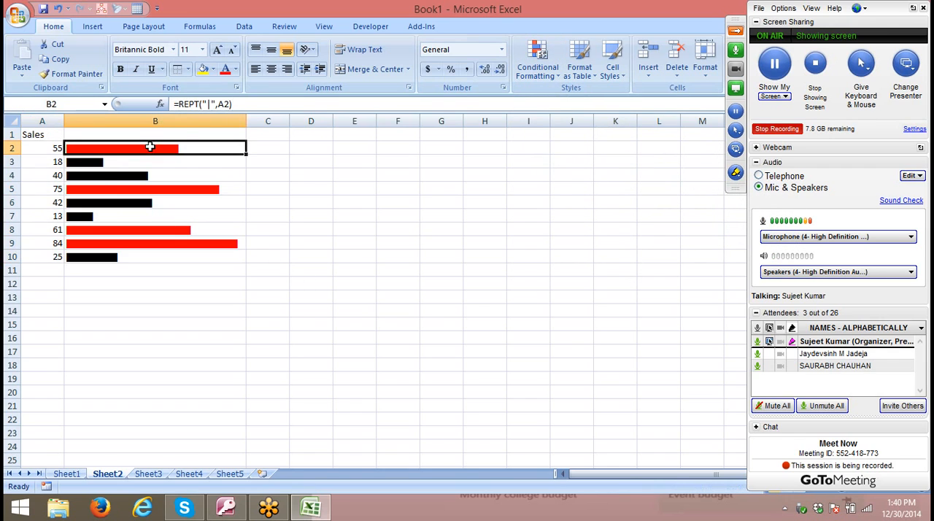
{"action": "left_click", "coordinate": [231, 103]}
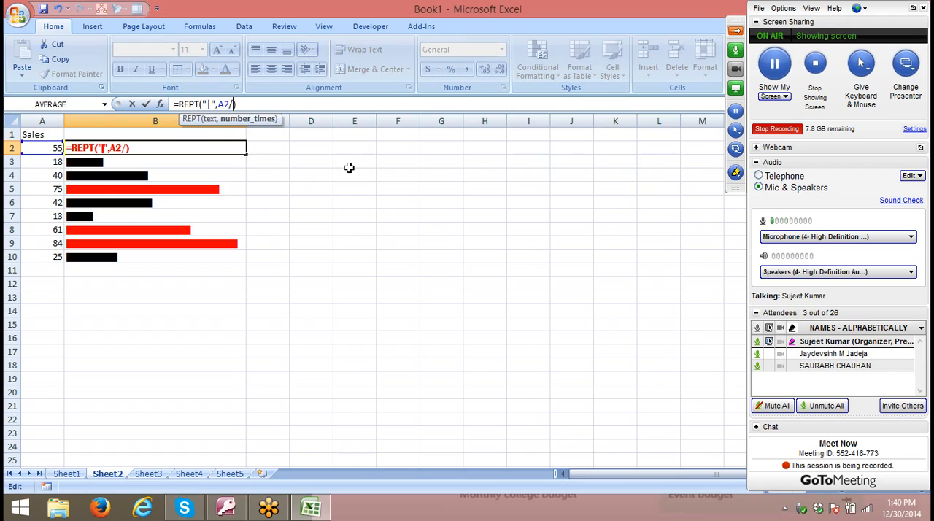
{"action": "type", "text": "/5"}
{"action": "key", "text": "ctrl+Return"}
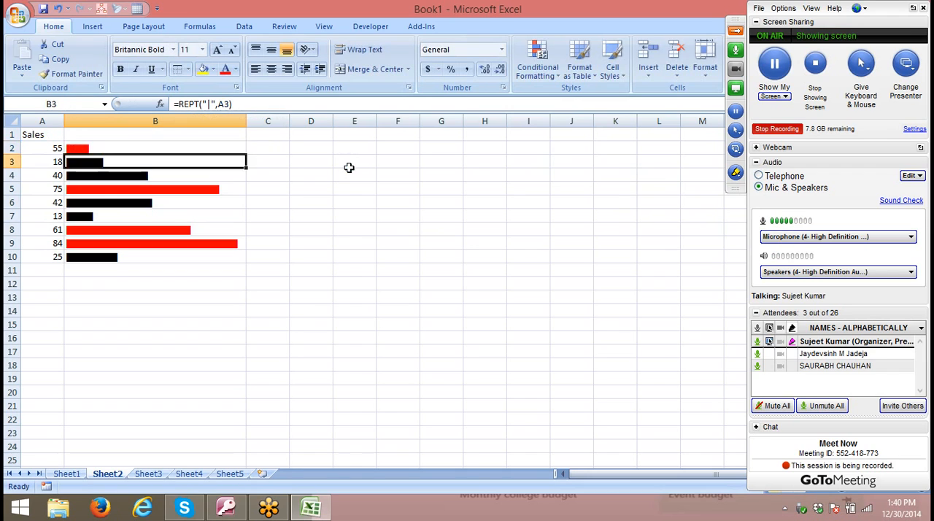
{"action": "key", "text": "ctrl+shift+Down"}
{"action": "key", "text": "ctrl+d"}
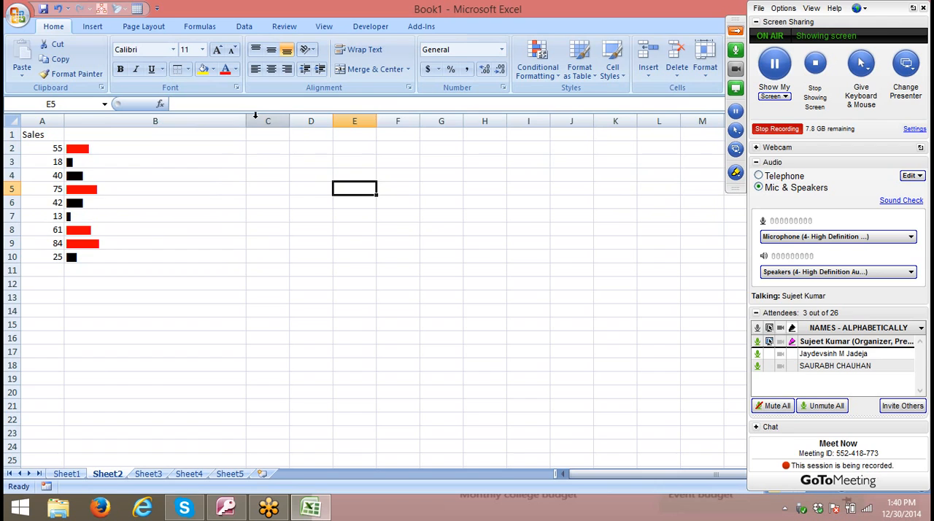
{"action": "left_click_drag", "start_coordinate": [246, 121], "coordinate": [107, 135]}
{"action": "left_click", "coordinate": [297, 253]}
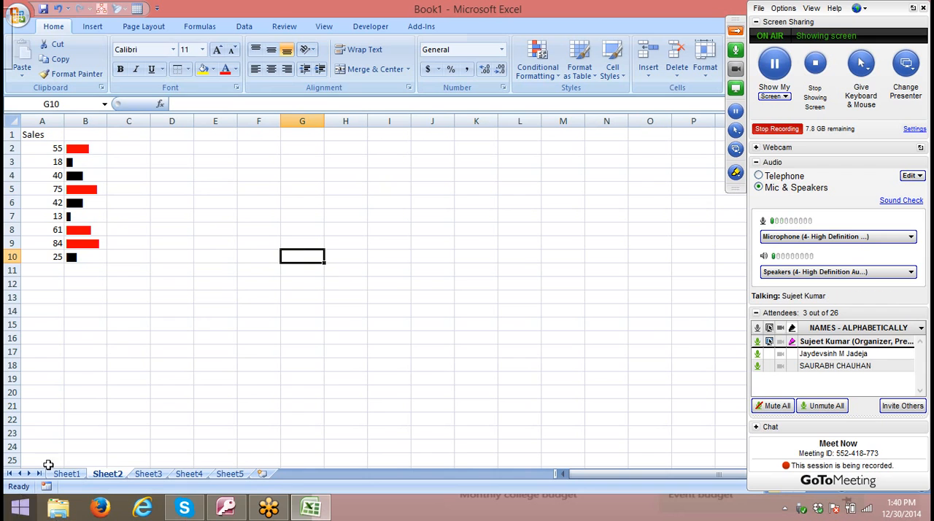
- Switch to Excel 2013 by launching it from the Start screen search and create a blank workbook
{"action": "left_click", "coordinate": [148, 474]}
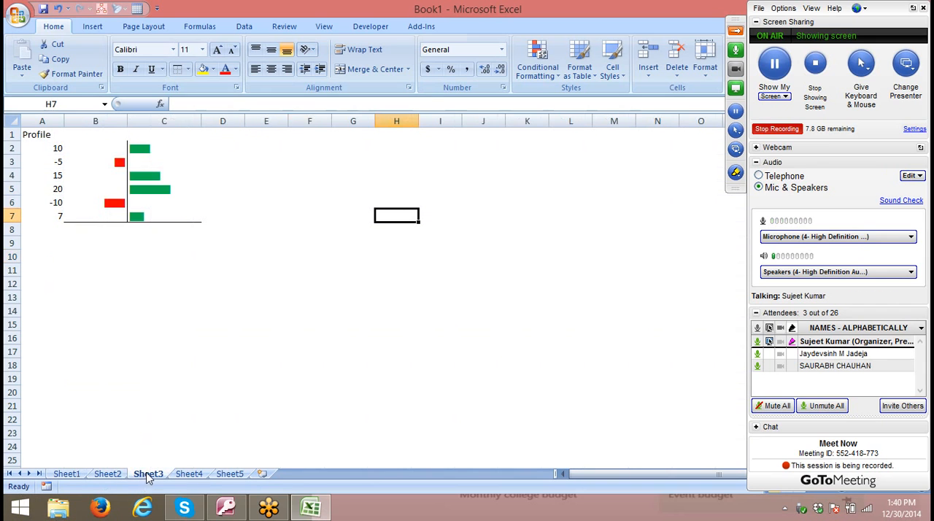
{"action": "left_click", "coordinate": [191, 475]}
{"action": "key", "text": "super"}
{"action": "type", "text": "2013"}
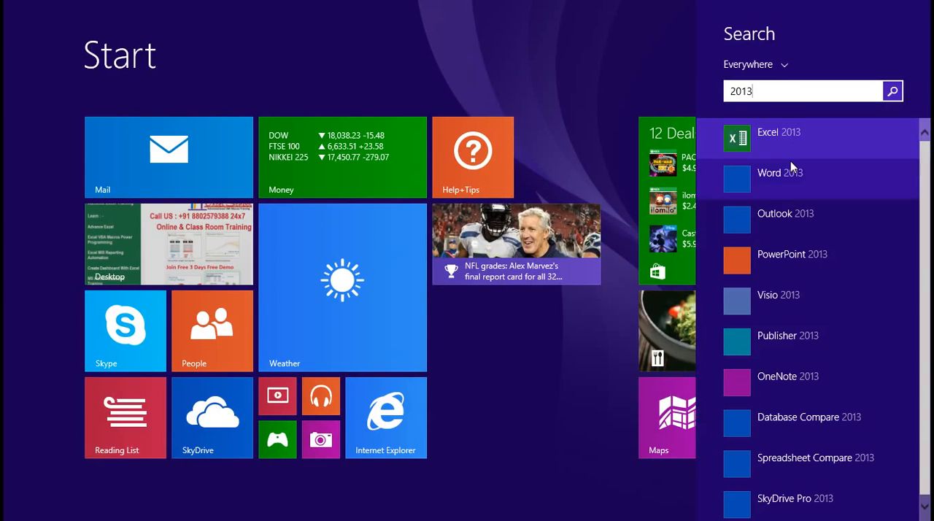
{"action": "left_click", "coordinate": [778, 136]}
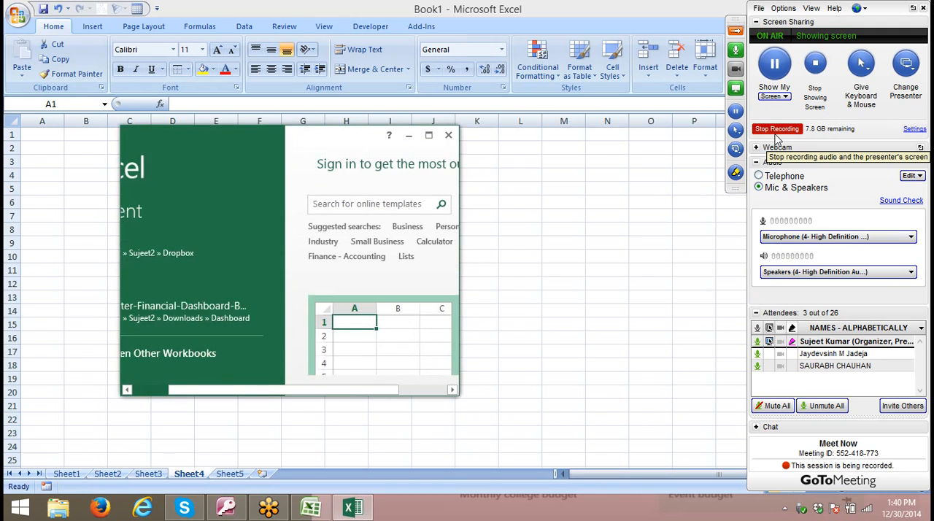
{"action": "left_click", "coordinate": [368, 324]}
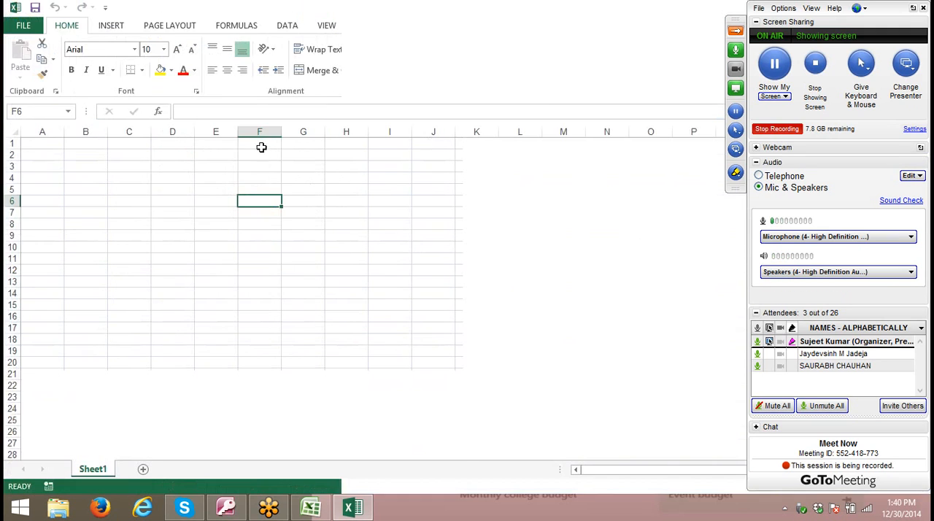
- Enter 4 in A3, 6 in B3 and 6 in D3, leaving C3 empty
{"action": "left_click", "coordinate": [56, 167]}
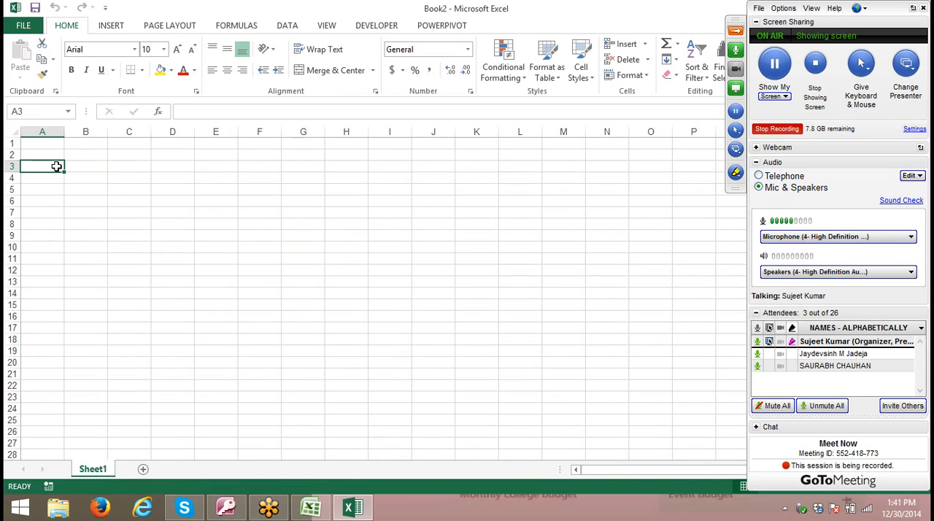
{"action": "type", "text": "4"}
{"action": "key", "text": "Tab"}
{"action": "type", "text": "6"}
{"action": "key", "text": "Tab"}
{"action": "key", "text": "Tab"}
{"action": "type", "text": "6"}
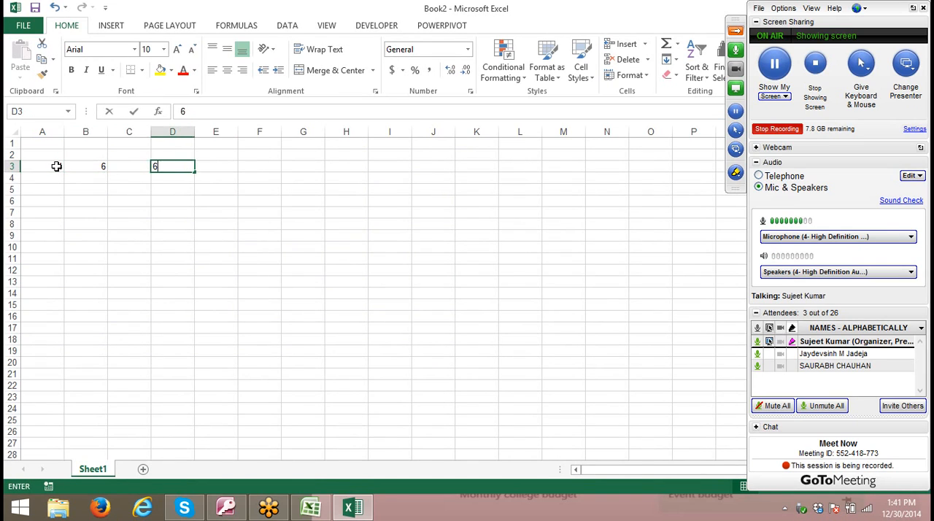
{"action": "key", "text": "Tab"}
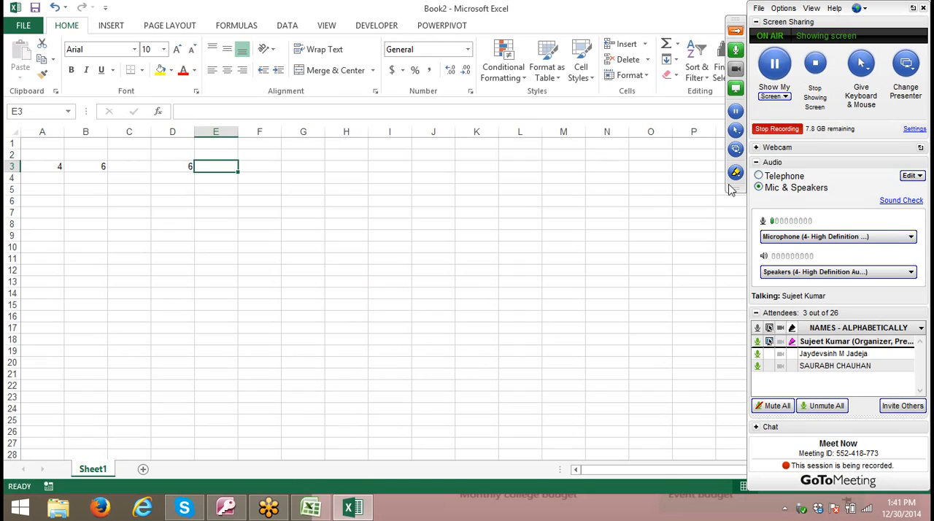
- Change D3 to 7 and enter 3 in E3
{"action": "key", "text": "Left"}
{"action": "key", "text": "BackSpace"}
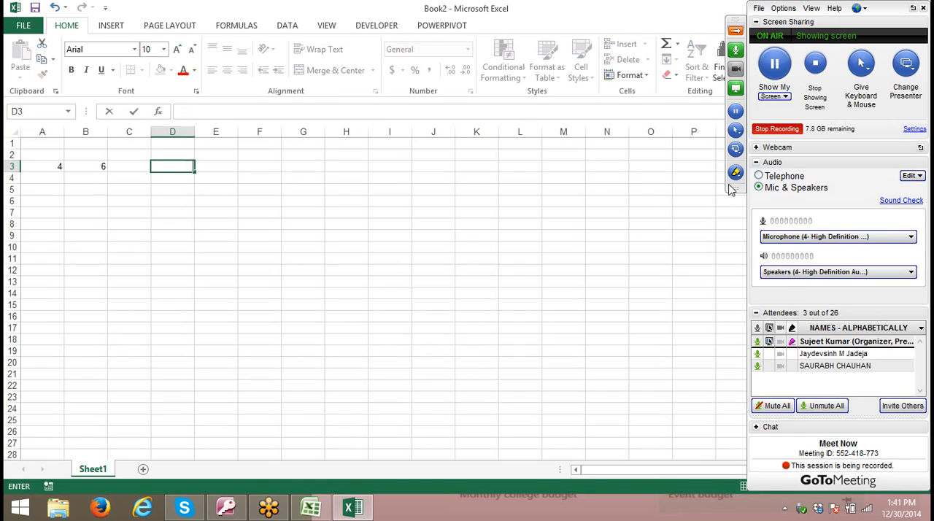
{"action": "type", "text": "7"}
{"action": "key", "text": "Tab"}
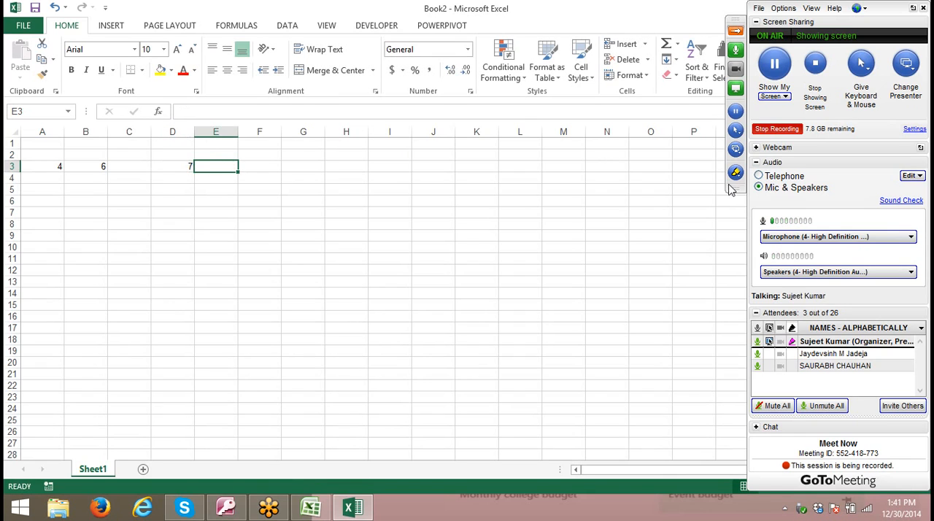
{"action": "type", "text": "3"}
{"action": "key", "text": "Tab"}
{"action": "key", "text": "Tab"}
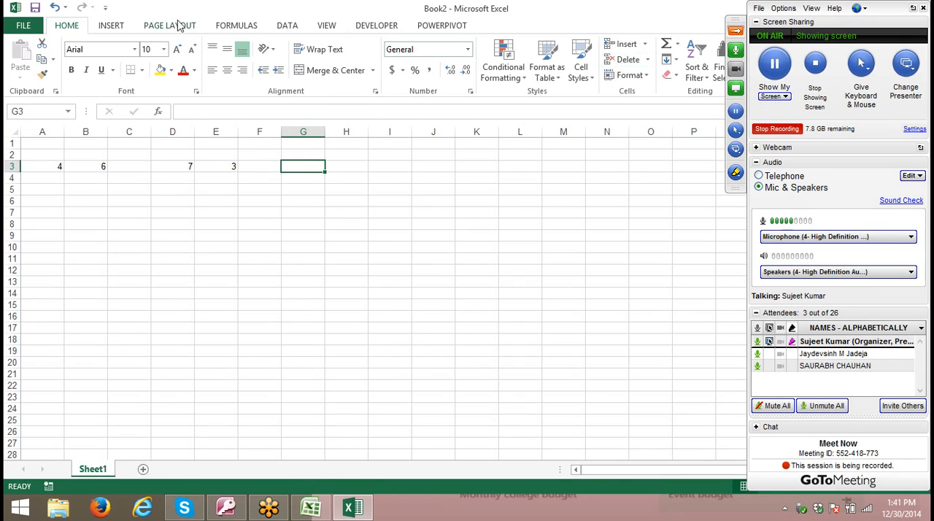
- Insert a column sparkline in G3 using the data range A3:E3
{"action": "left_click", "coordinate": [109, 28]}
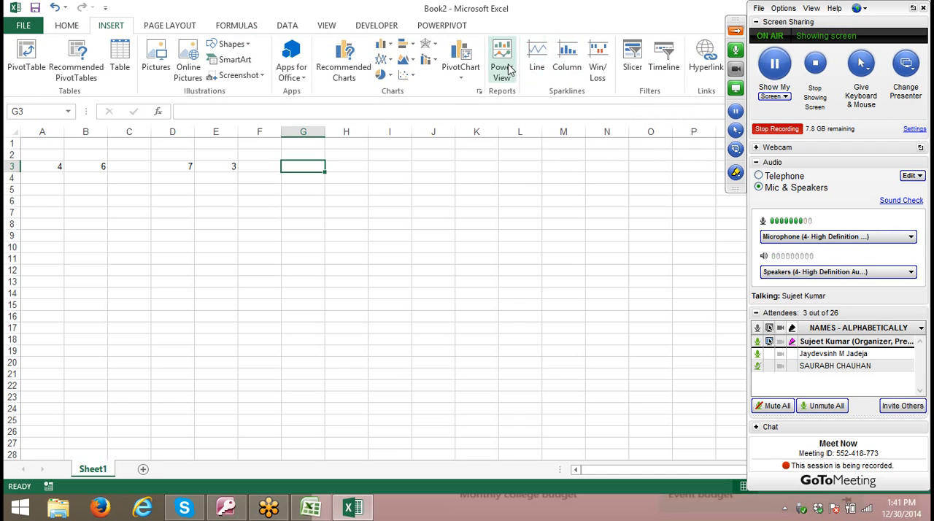
{"action": "left_click", "coordinate": [568, 58]}
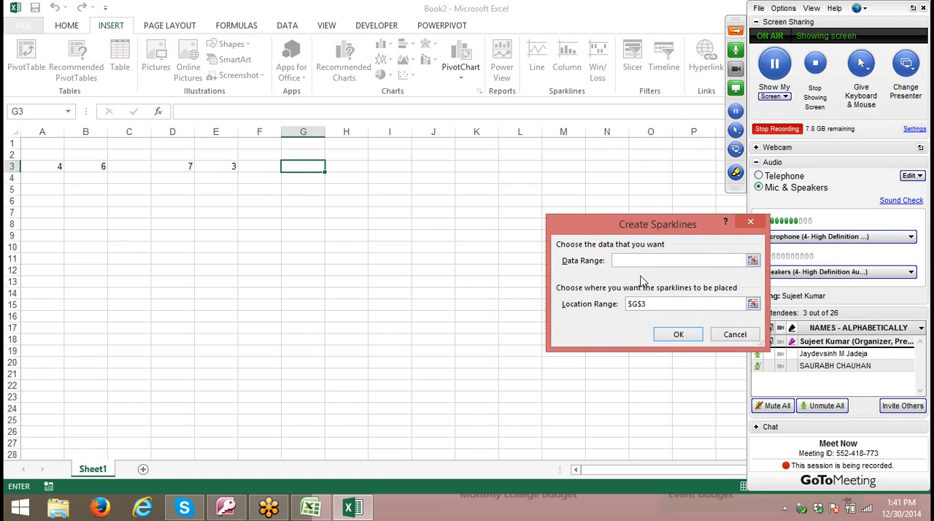
{"action": "left_click_drag", "start_coordinate": [58, 170], "coordinate": [236, 172]}
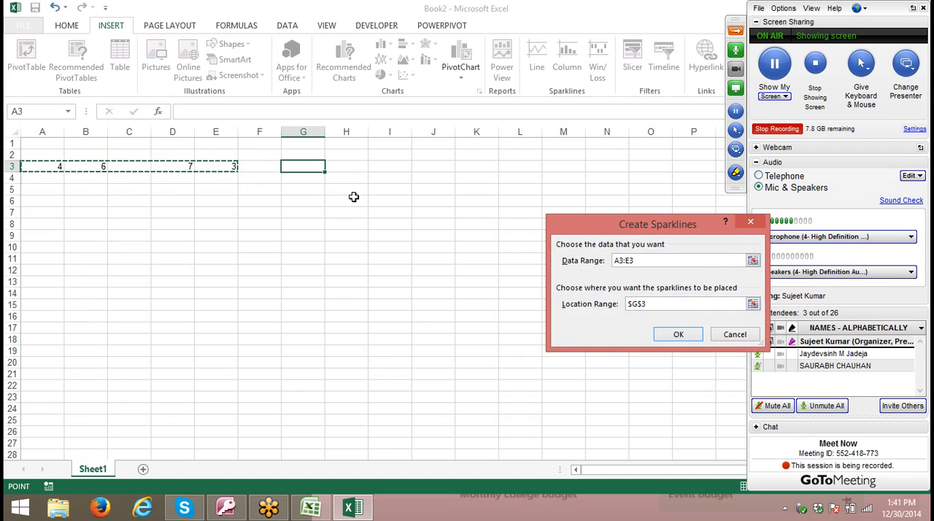
{"action": "left_click", "coordinate": [674, 337]}
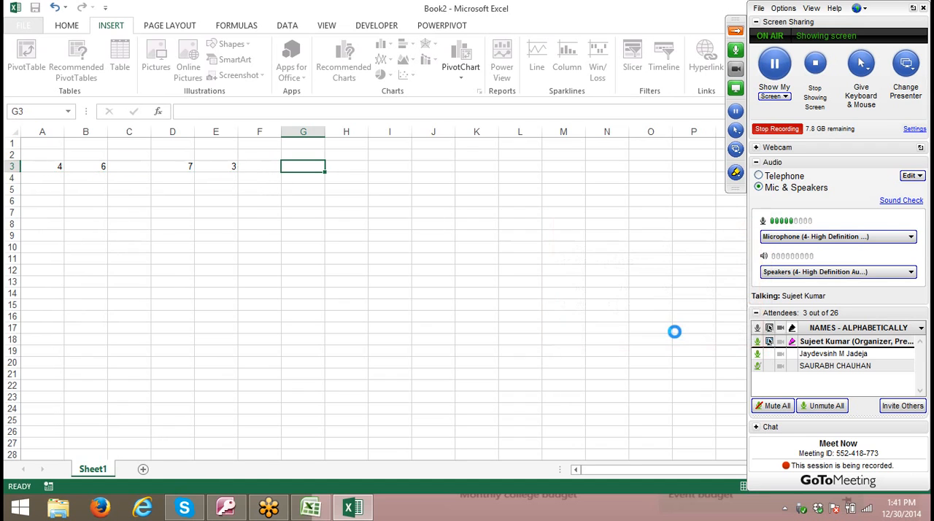
{"action": "left_click_drag", "start_coordinate": [476, 235], "coordinate": [433, 235]}
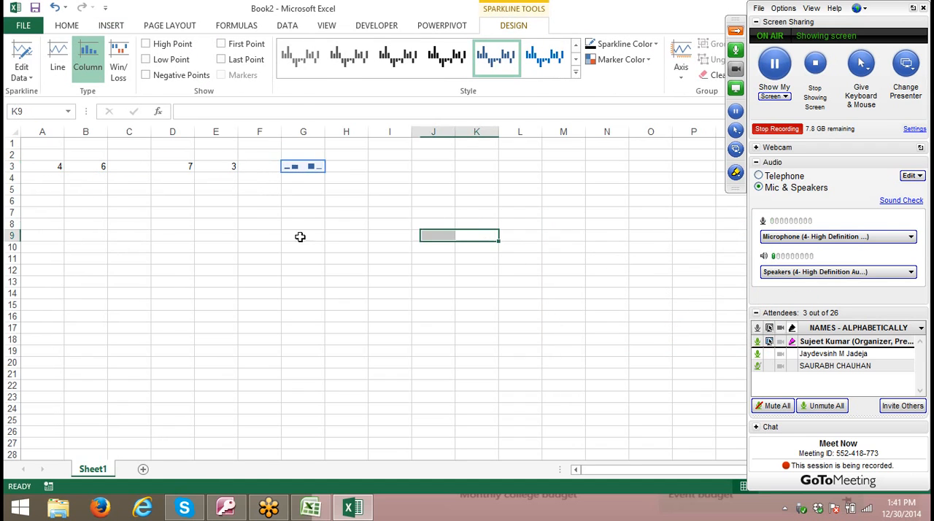
- Enlarge the column sparkline in G3 by increasing the height of row 3 and the width of column G
{"action": "left_click_drag", "start_coordinate": [13, 172], "coordinate": [11, 217]}
{"action": "left_click_drag", "start_coordinate": [324, 134], "coordinate": [440, 133]}
{"action": "left_click", "coordinate": [338, 292]}
- Insert a line sparkline in H3 using the data range A3:F3
{"action": "left_click", "coordinate": [397, 170]}
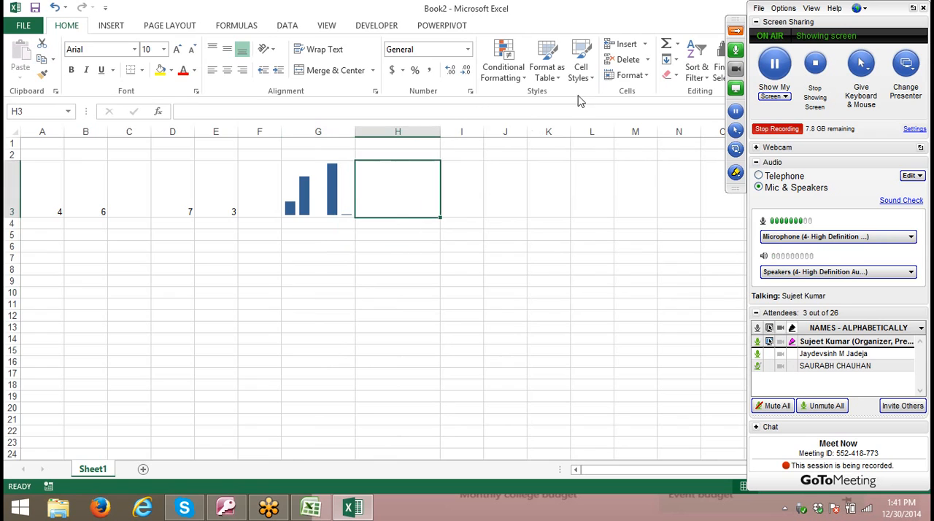
{"action": "left_click", "coordinate": [110, 26]}
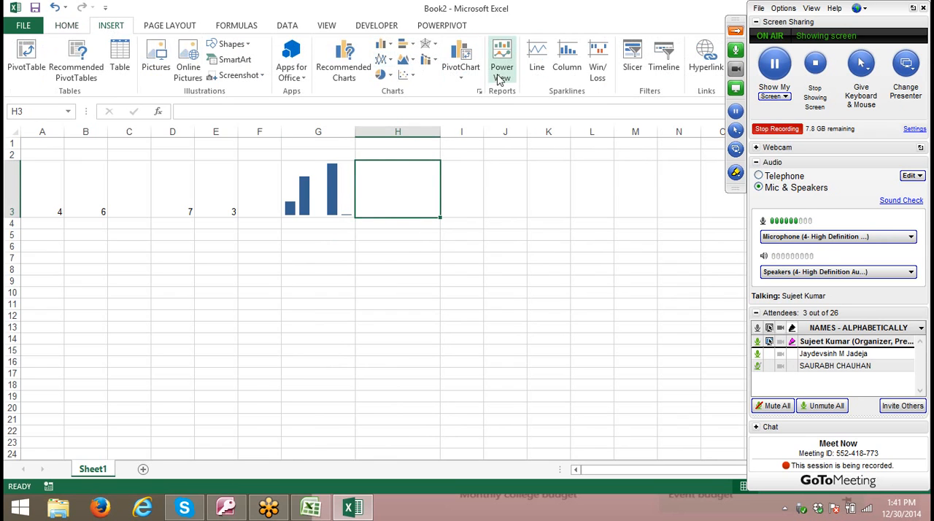
{"action": "left_click", "coordinate": [537, 66]}
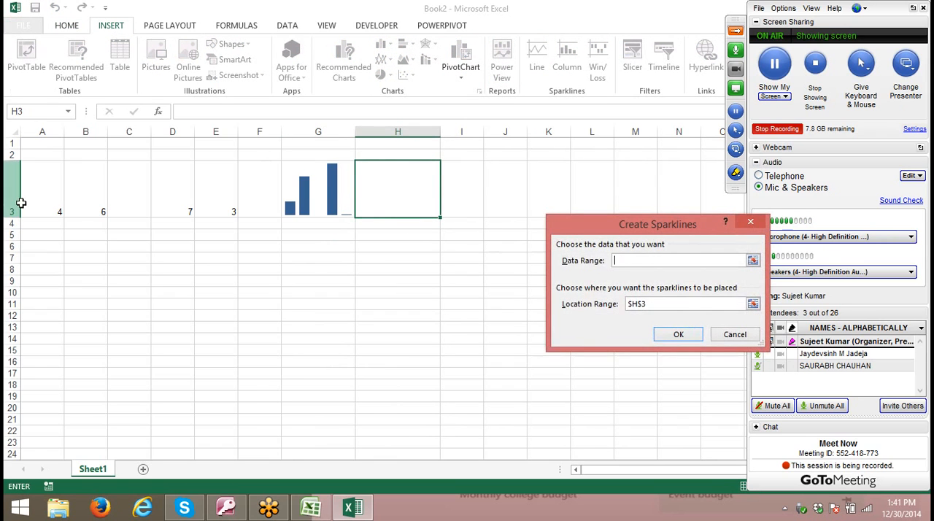
{"action": "left_click_drag", "start_coordinate": [21, 204], "coordinate": [251, 206]}
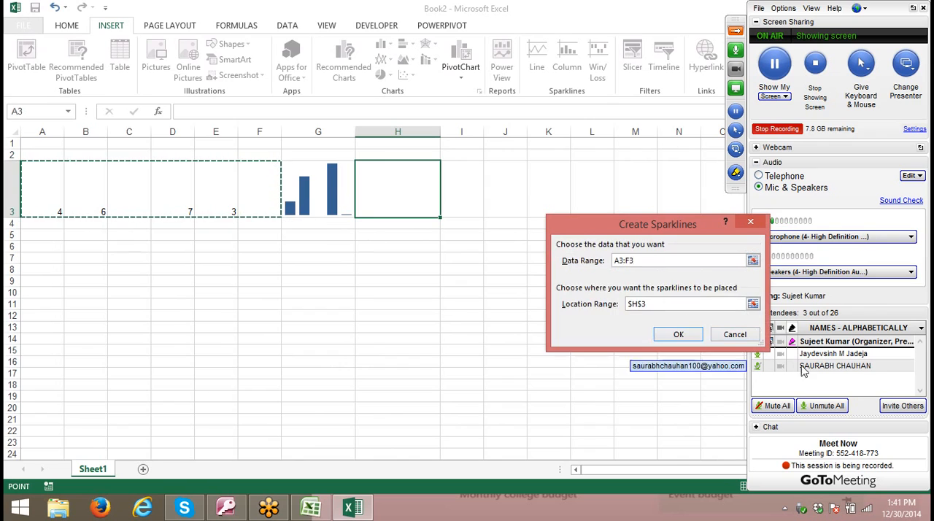
{"action": "left_click", "coordinate": [677, 333]}
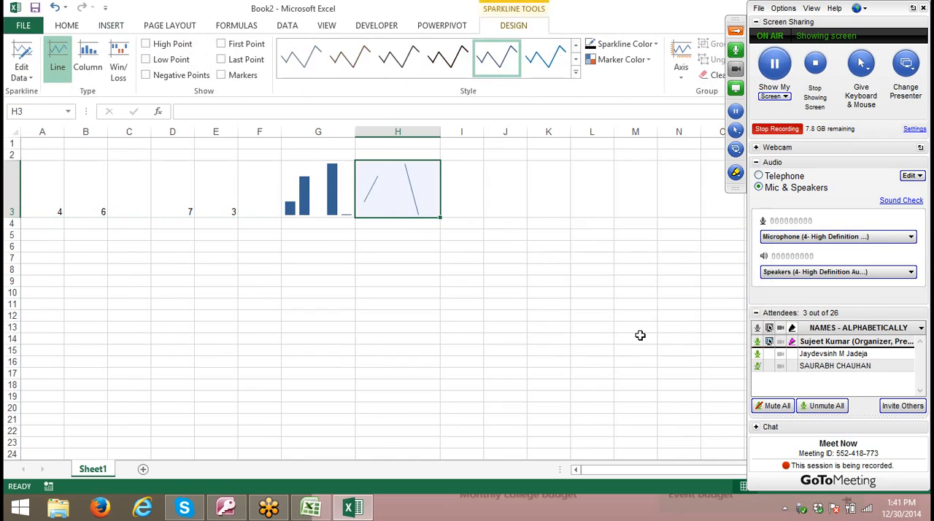
- Apply the thin grey style to the line sparkline in H3 and widen column H to about three times its width
{"action": "left_click", "coordinate": [510, 309]}
{"action": "left_click", "coordinate": [431, 203]}
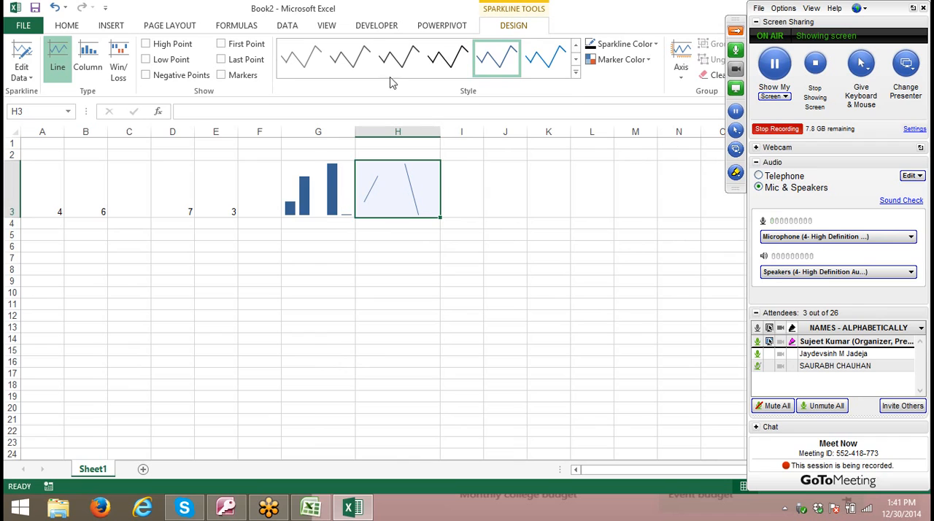
{"action": "left_click", "coordinate": [309, 61]}
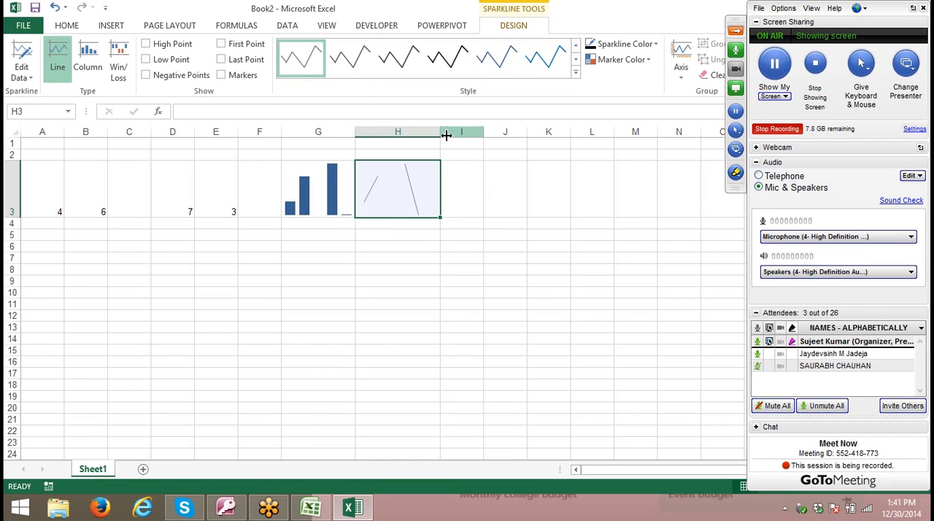
{"action": "left_click_drag", "start_coordinate": [441, 132], "coordinate": [609, 145]}
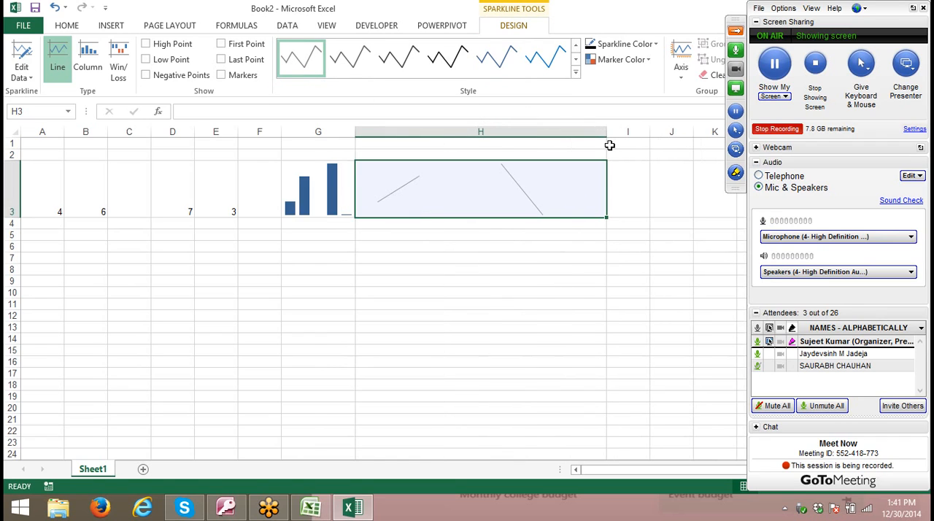
{"action": "left_click", "coordinate": [540, 262]}
{"action": "double_click", "coordinate": [468, 208]}
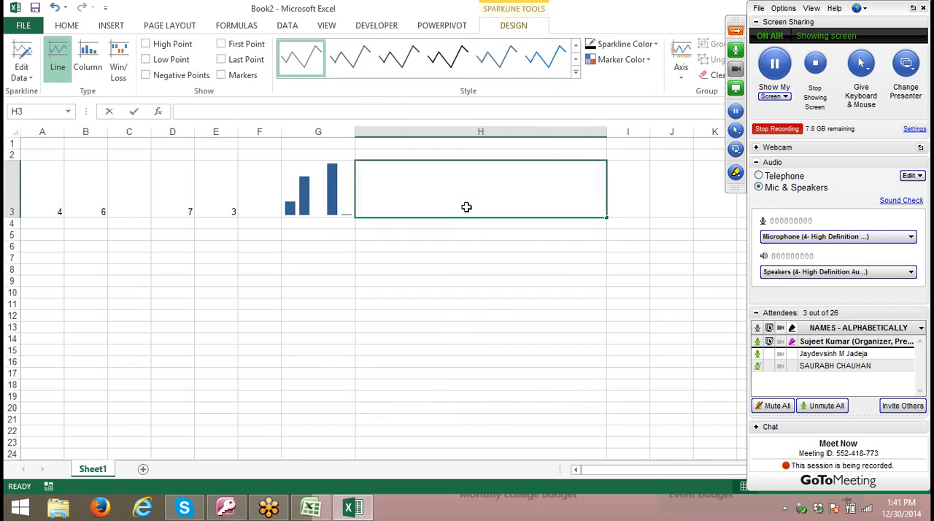
{"action": "left_click", "coordinate": [418, 292]}
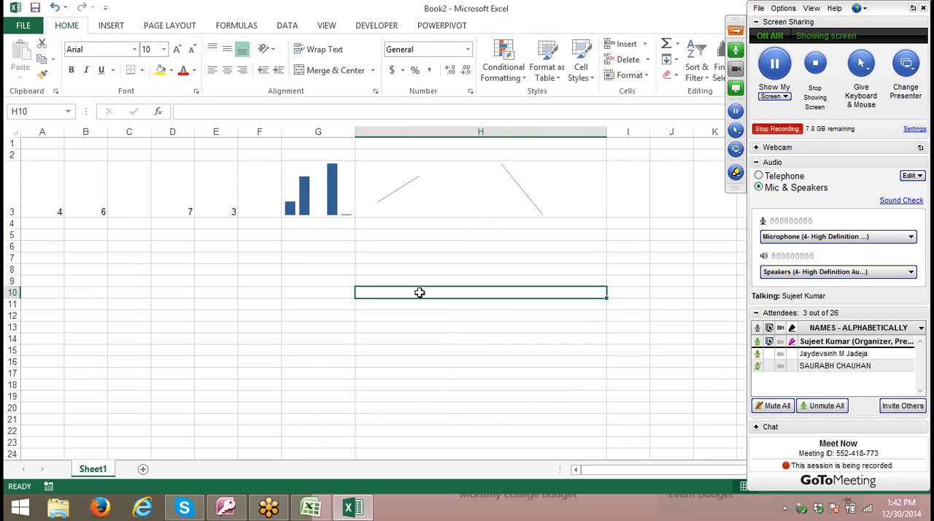
- Apply the bright blue style to the line sparkline in H3 and widen column G to enlarge the column sparkline
{"action": "left_click", "coordinate": [481, 179]}
{"action": "left_click", "coordinate": [546, 56]}
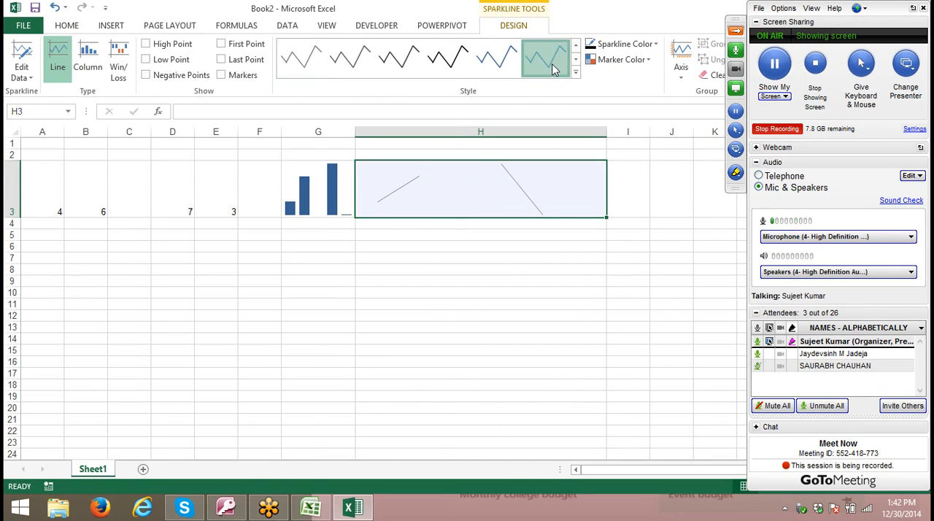
{"action": "left_click", "coordinate": [527, 235]}
{"action": "left_click", "coordinate": [295, 196]}
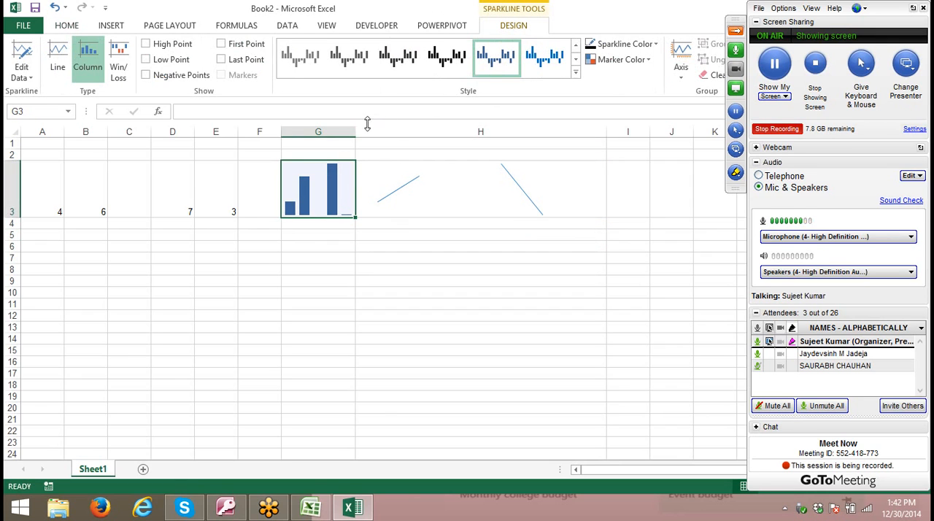
{"action": "left_click_drag", "start_coordinate": [355, 131], "coordinate": [419, 132]}
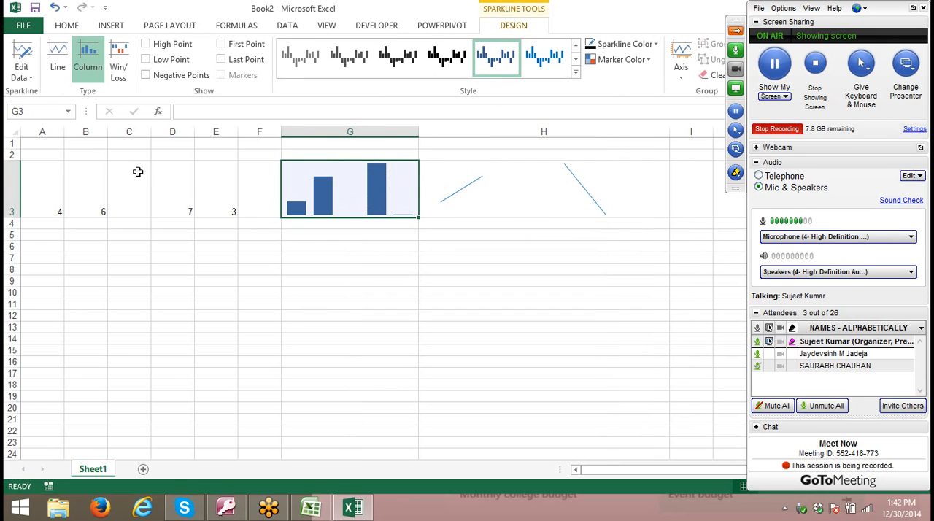
{"action": "left_click", "coordinate": [61, 187]}
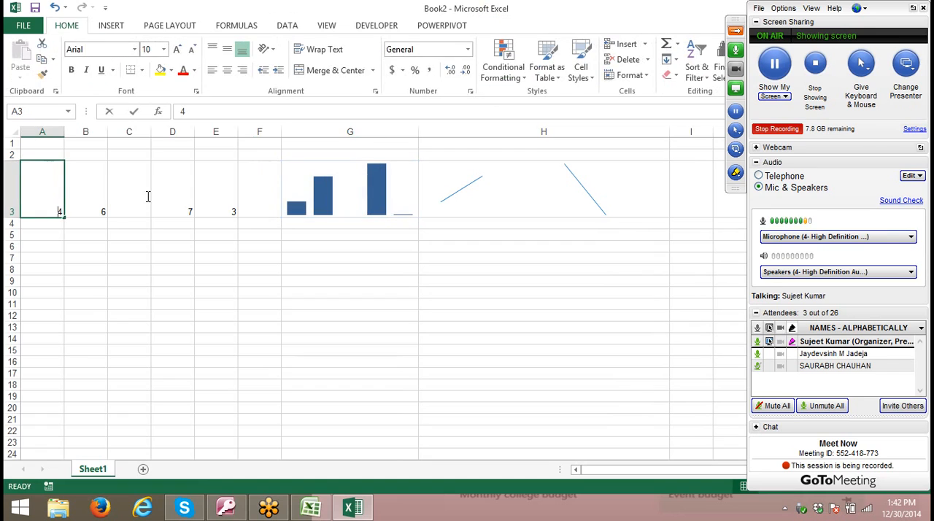
{"action": "left_click", "coordinate": [255, 199]}
{"action": "key", "text": "Left"}
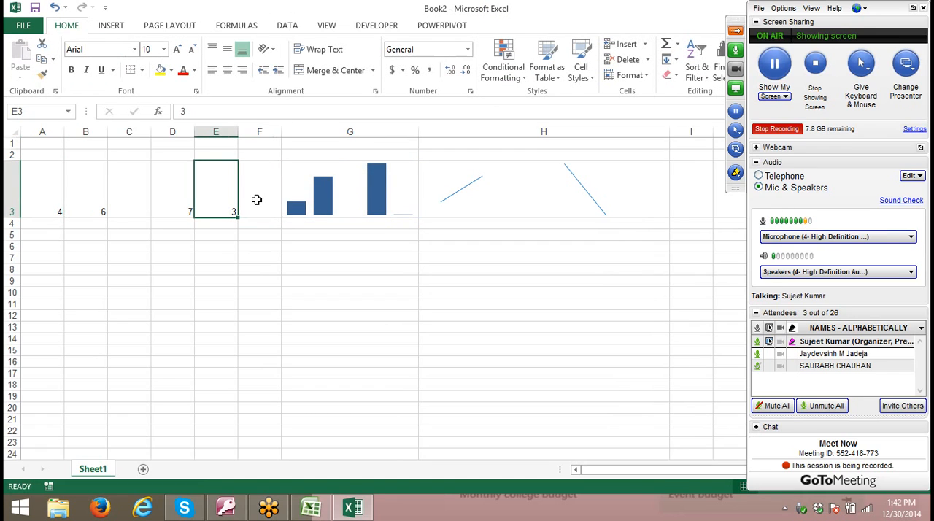
- Delete the empty column C from the sheet with the sparklines
{"action": "key", "text": "shift+Left"}
{"action": "key", "text": "Left"}
{"action": "key", "text": "Left"}
{"action": "key", "text": "ctrl+space"}
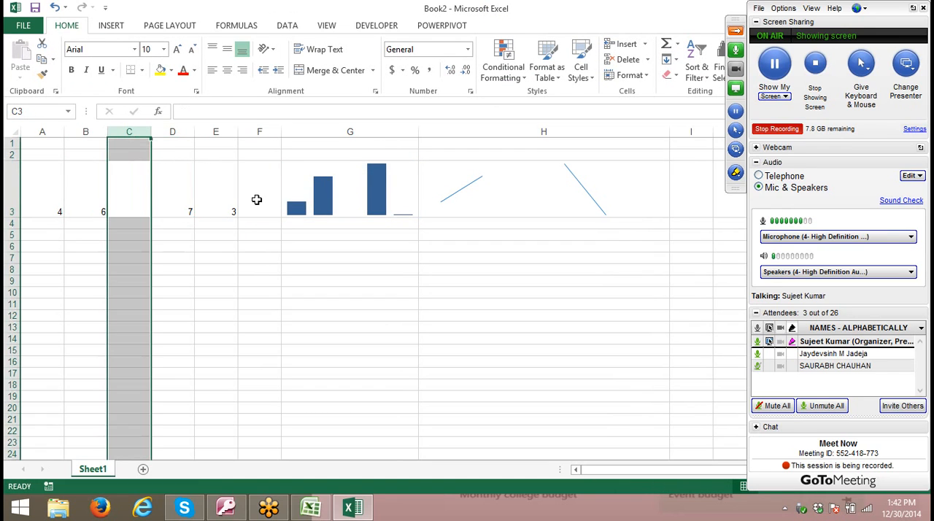
{"action": "key", "text": "ctrl+minus"}
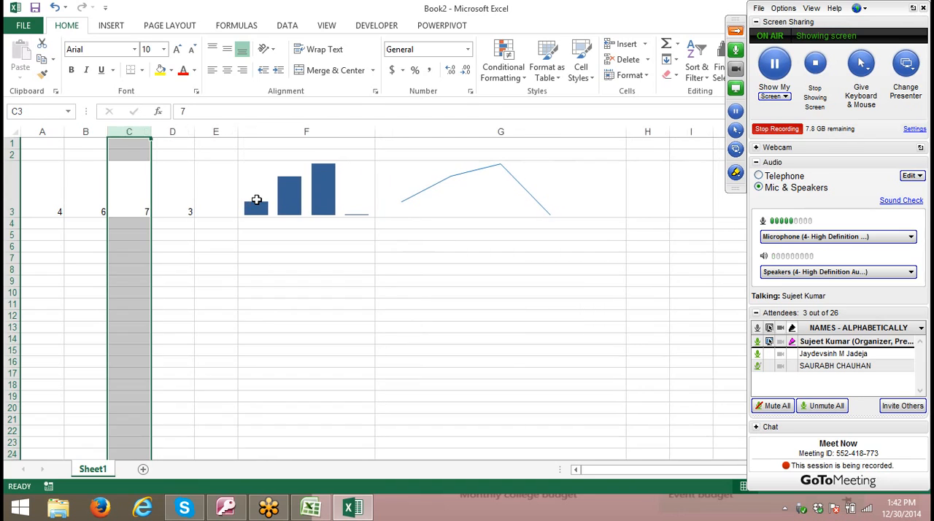
- Copy the values in A3:D3 and paste them into Sheet4 of the Book1 workbook, starting at cell A1
{"action": "key", "text": "Right"}
{"action": "key", "text": "Left"}
{"action": "key", "text": "Left"}
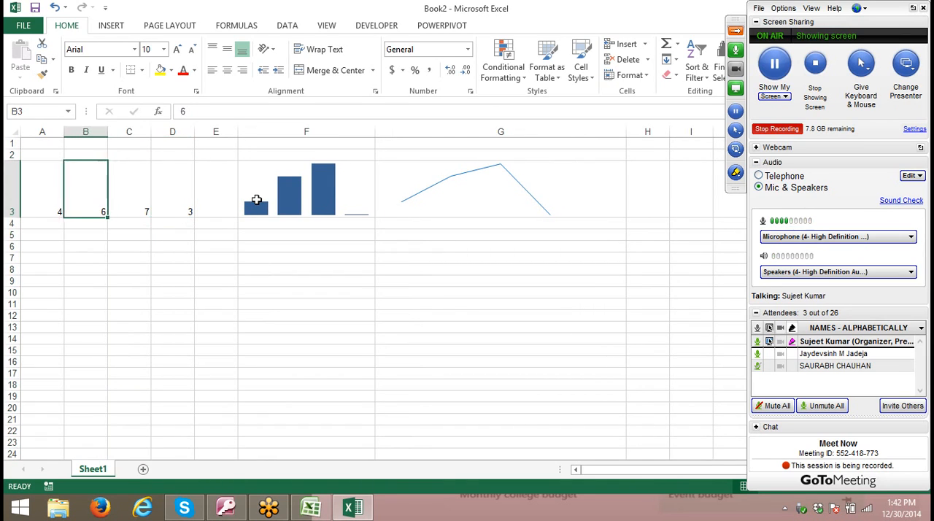
{"action": "key", "text": "Left"}
{"action": "key", "text": "shift+Right"}
{"action": "key", "text": "shift+Right"}
{"action": "key", "text": "shift+Right"}
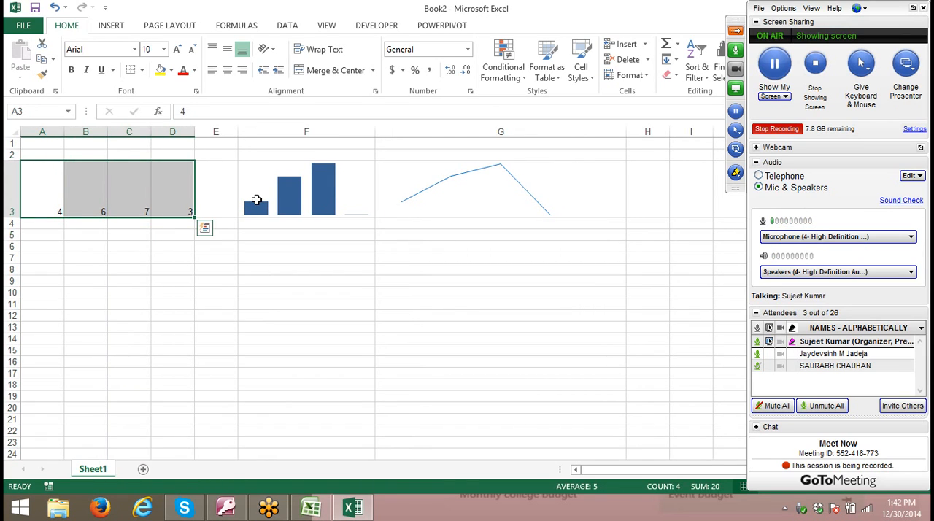
{"action": "key", "text": "ctrl+c"}
{"action": "key", "text": "alt+Tab"}
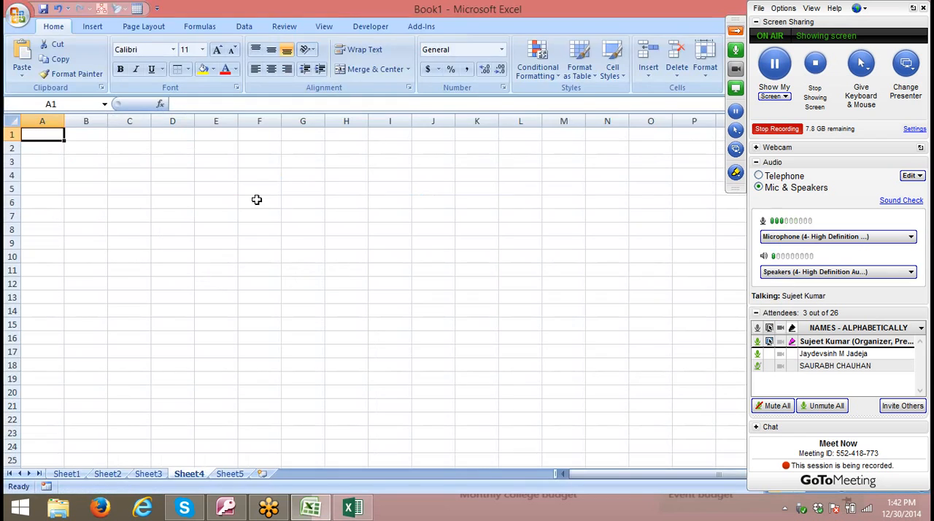
{"action": "key", "text": "ctrl+v"}
- Increase row 1 to about twice its height and widen column E to about four times its width
{"action": "left_click", "coordinate": [257, 199]}
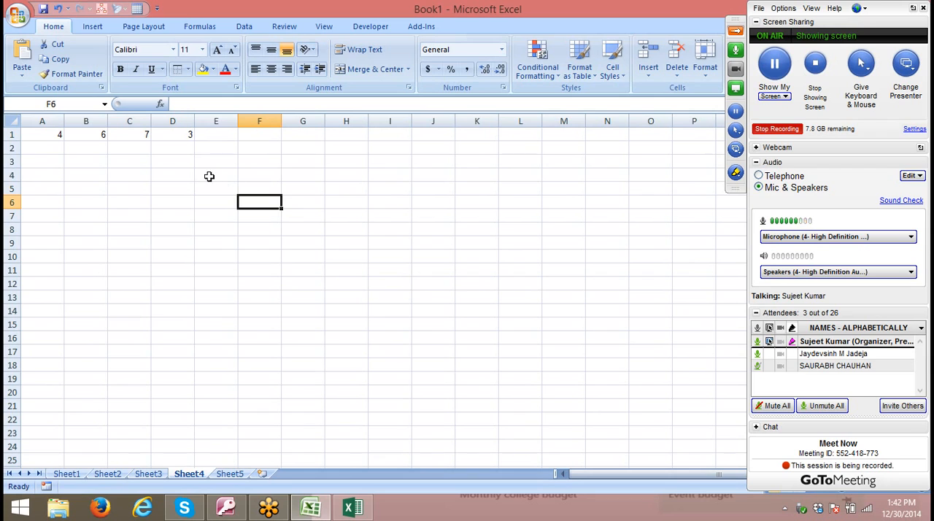
{"action": "left_click_drag", "start_coordinate": [15, 140], "coordinate": [15, 155]}
{"action": "left_click_drag", "start_coordinate": [236, 126], "coordinate": [389, 138]}
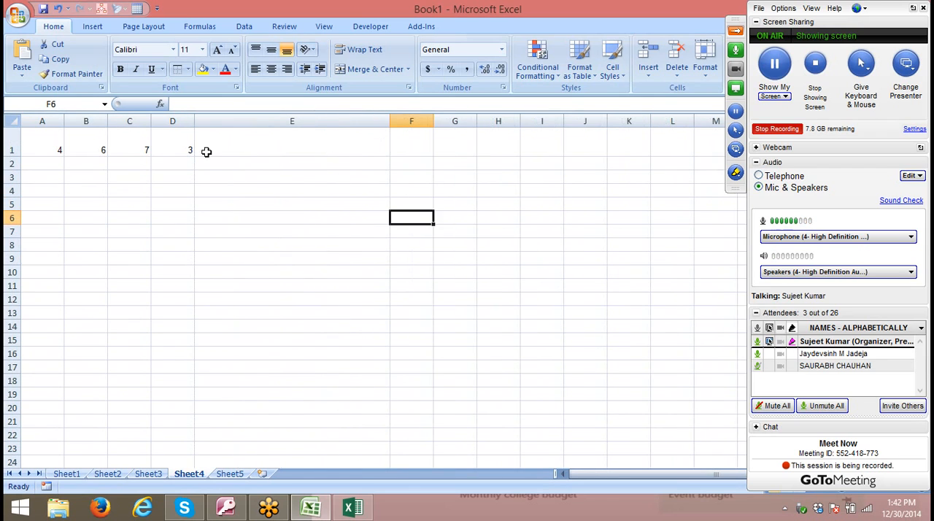
- Start a formula in cell E1 with =REPT("|",A1)
{"action": "left_click", "coordinate": [211, 149]}
{"action": "type", "text": "="}
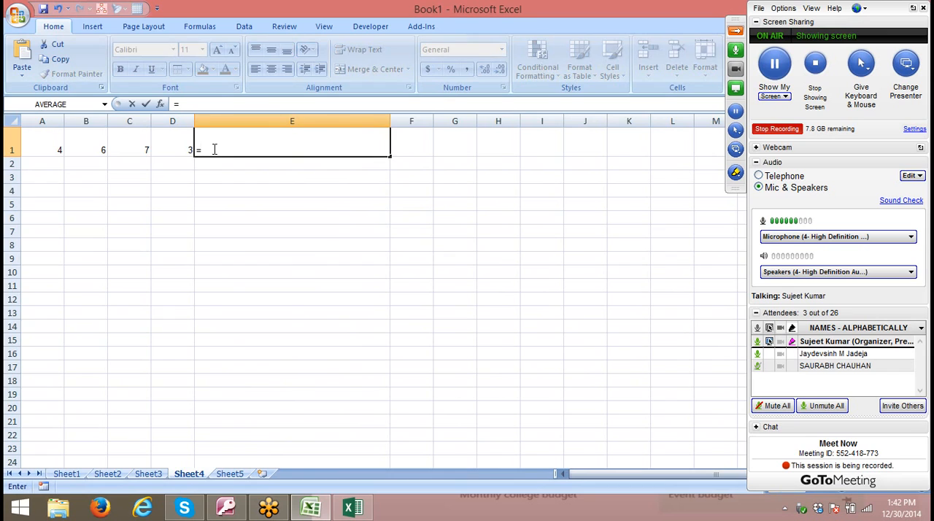
{"action": "type", "text": "re"}
{"action": "key", "text": "Down"}
{"action": "key", "text": "Down"}
{"action": "key", "text": "Tab"}
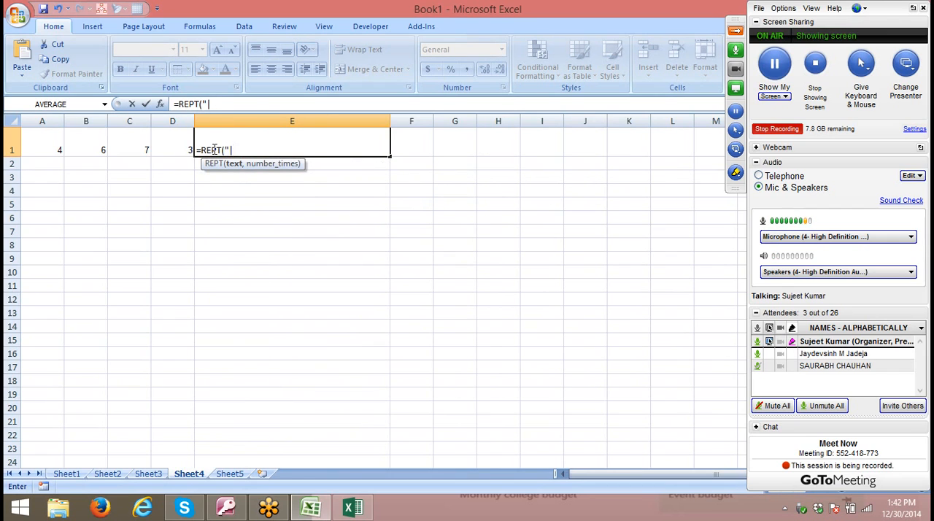
{"action": "type", "text": "\"|\","}
{"action": "left_click", "coordinate": [59, 148]}
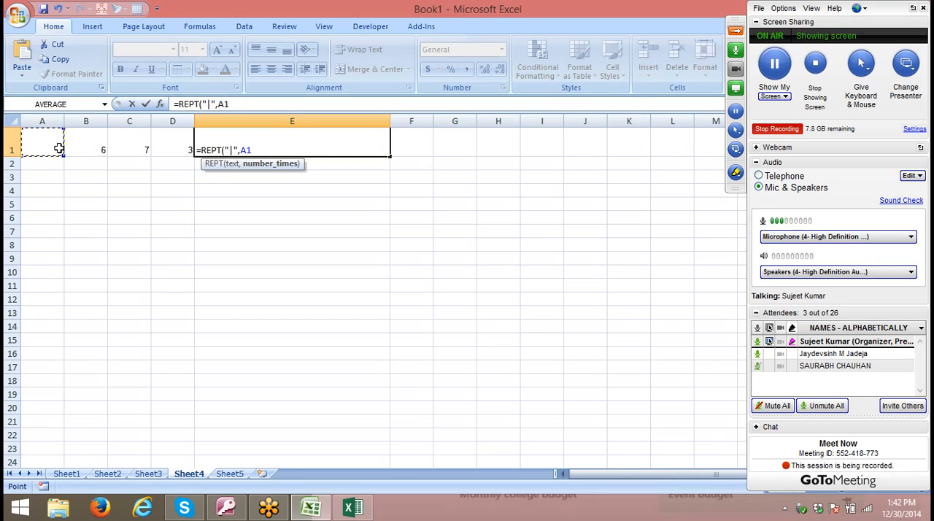
{"action": "type", "text": ")"}
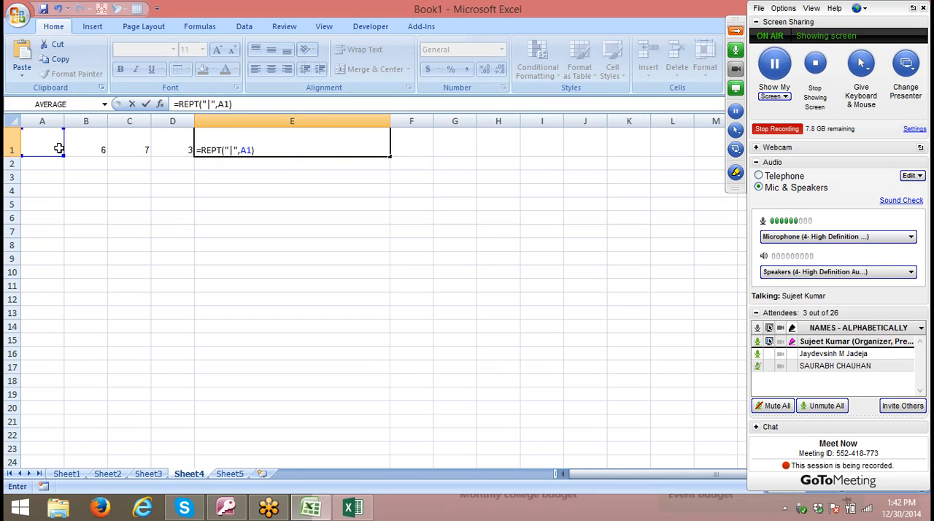
{"action": "type", "text": "&ch"}
- Extend the E1 formula with a line break and a bar for B1: &CHAR(10)&REPT("|",B1)
{"action": "key", "text": "Tab"}
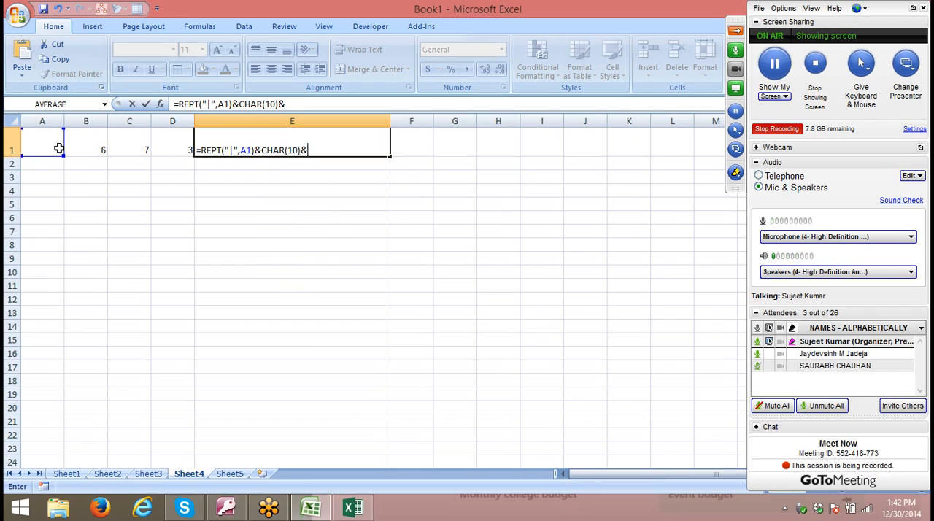
{"action": "type", "text": "10)&"}
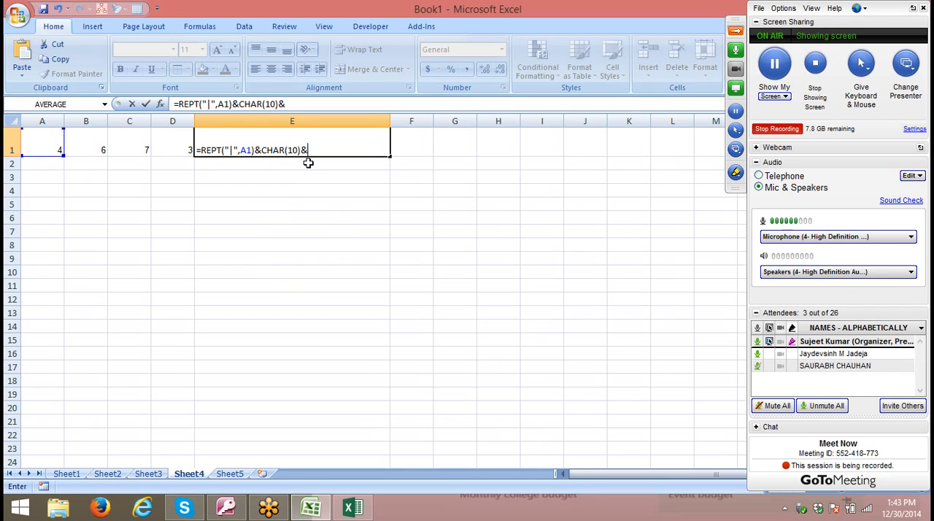
{"action": "type", "text": "re"}
{"action": "key", "text": "Down"}
{"action": "key", "text": "Down"}
{"action": "key", "text": "Tab"}
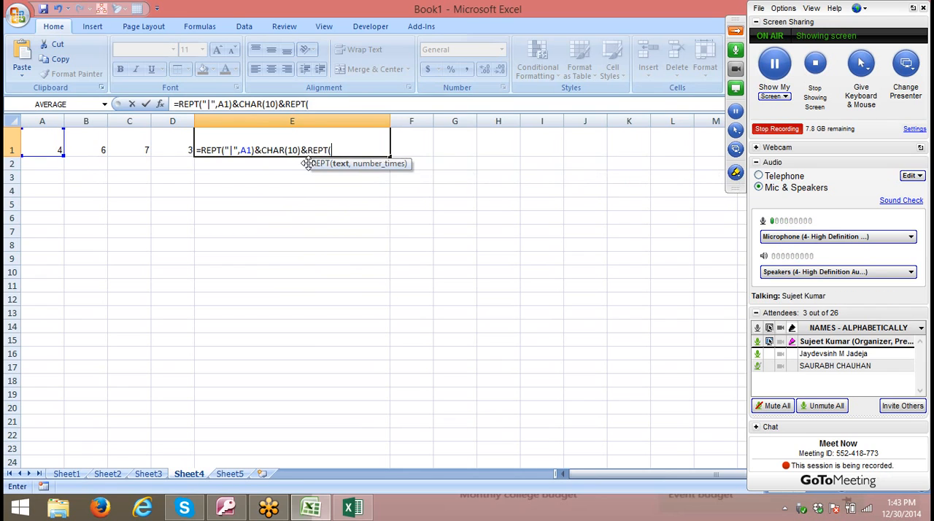
{"action": "type", "text": "\"|\","}
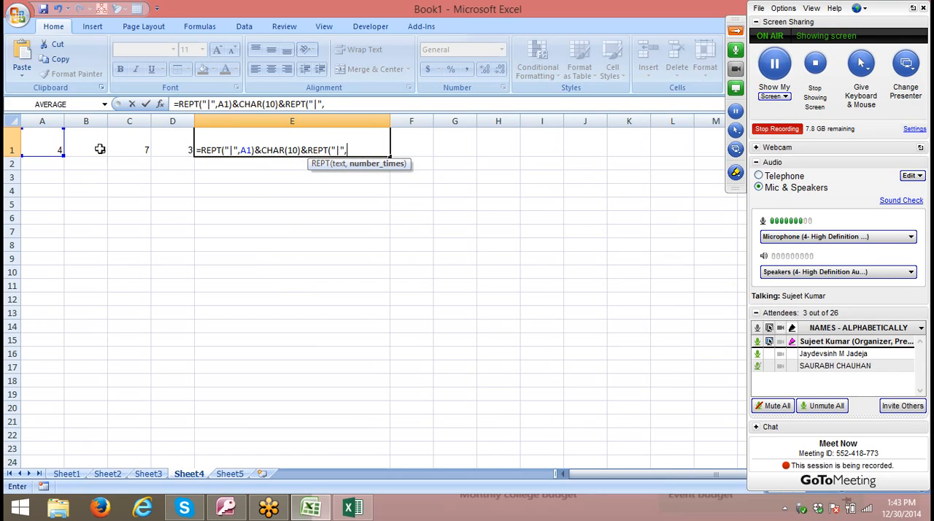
{"action": "left_click", "coordinate": [99, 148]}
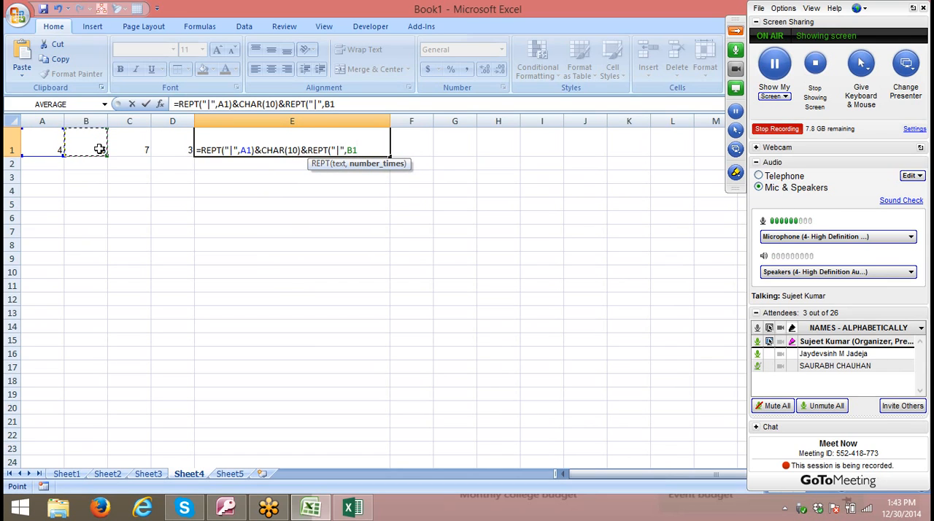
{"action": "type", "text": ")"}
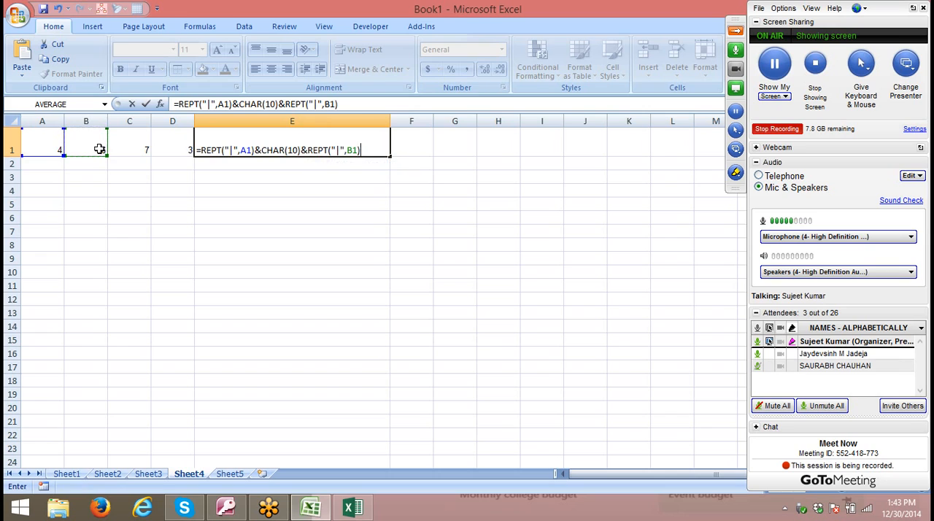
{"action": "type", "text": "&cha"}
- Extend the E1 formula with a line break and a bar for C1: &CHAR(10)&REPT("|",C1)
{"action": "key", "text": "Tab"}
{"action": "type", "text": "1"}
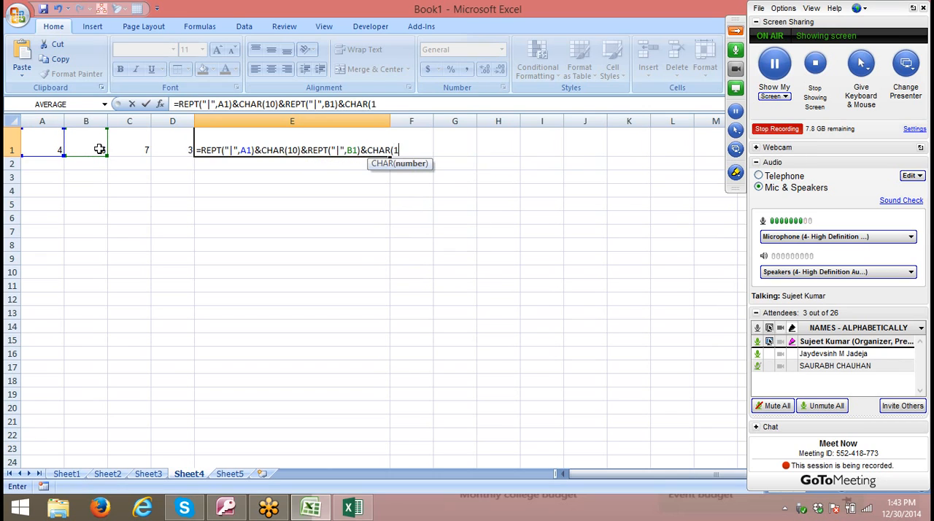
{"action": "type", "text": "0"}
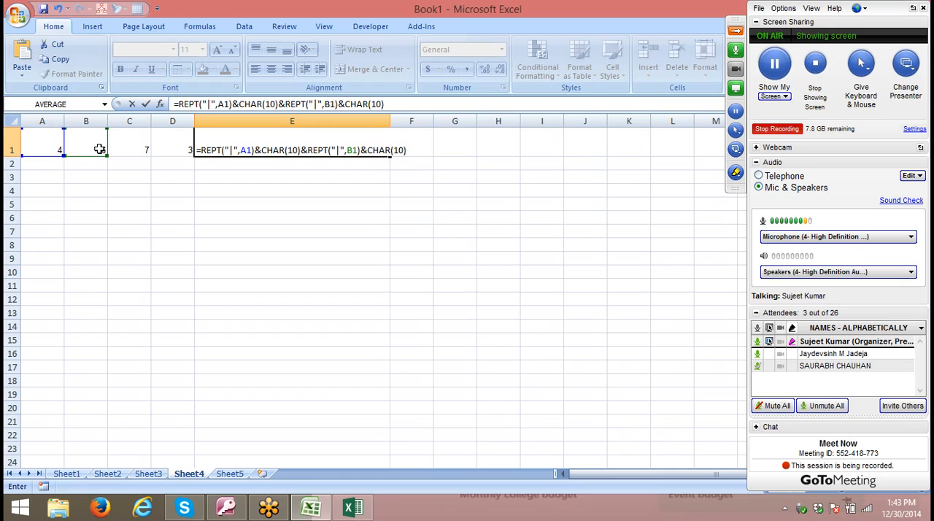
{"action": "type", "text": ")&re"}
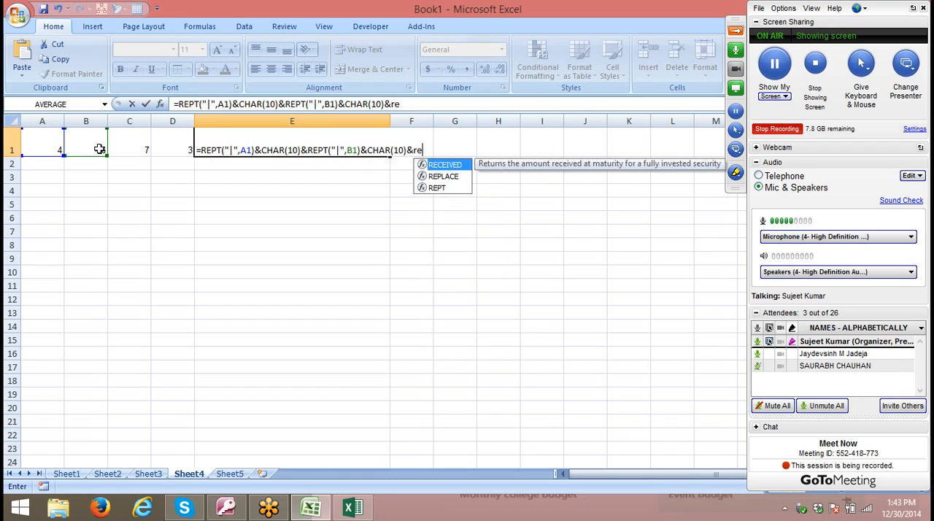
{"action": "key", "text": "Down"}
{"action": "key", "text": "Down"}
{"action": "key", "text": "Tab"}
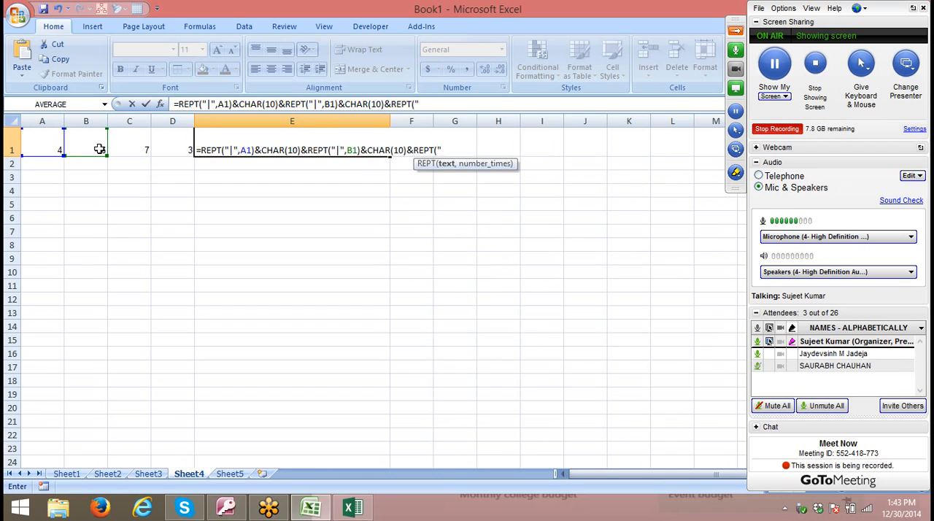
{"action": "type", "text": "\"|\","}
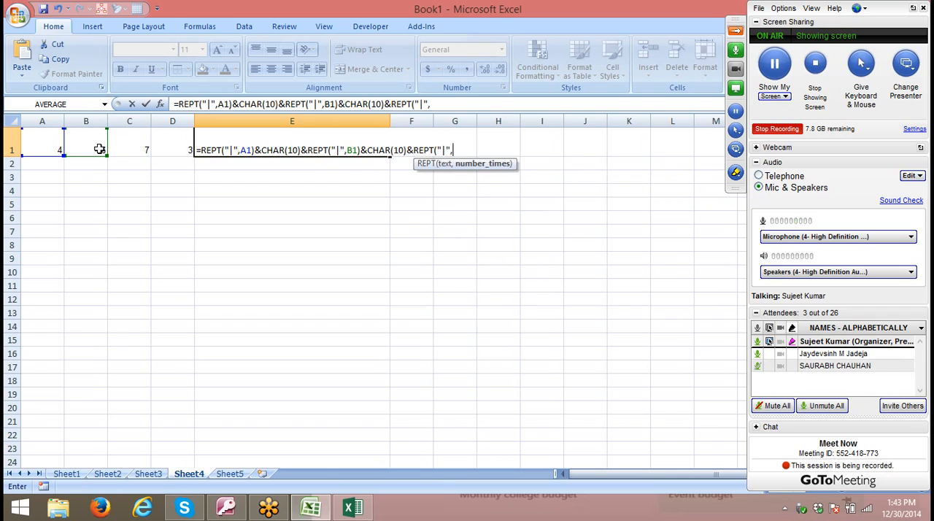
{"action": "left_click", "coordinate": [124, 147]}
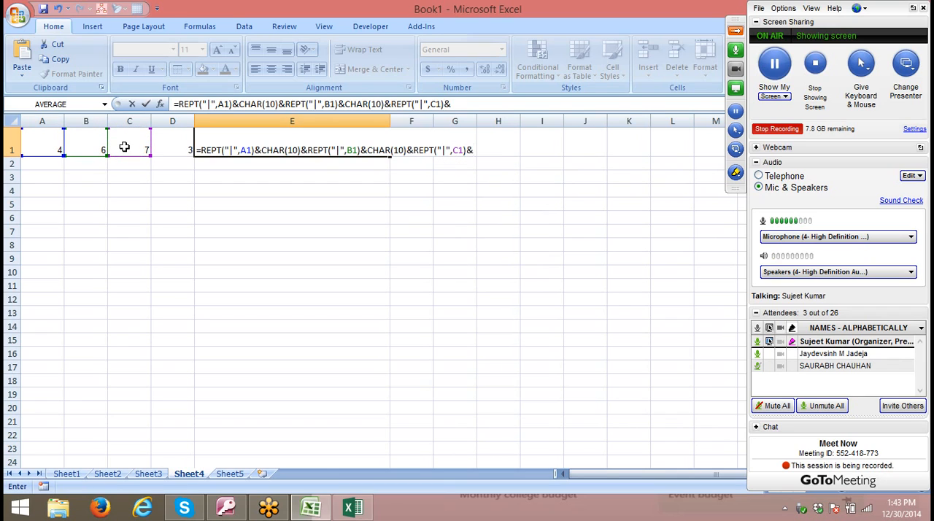
- Complete the E1 formula with &CHAR(10)&REPT("|",D1) and enter it, keeping E1 selected
{"action": "type", "text": ")&ch"}
{"action": "key", "text": "Tab"}
{"action": "type", "text": "10"}
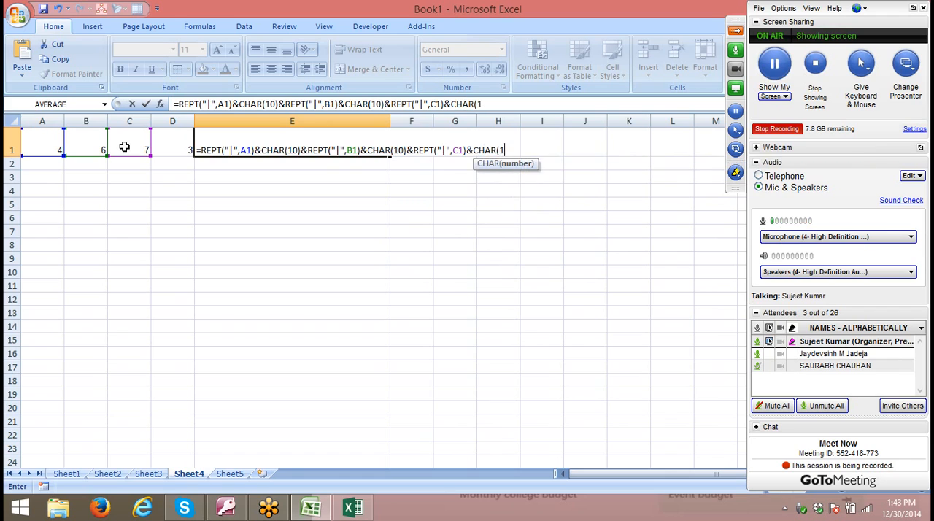
{"action": "type", "text": ")&re"}
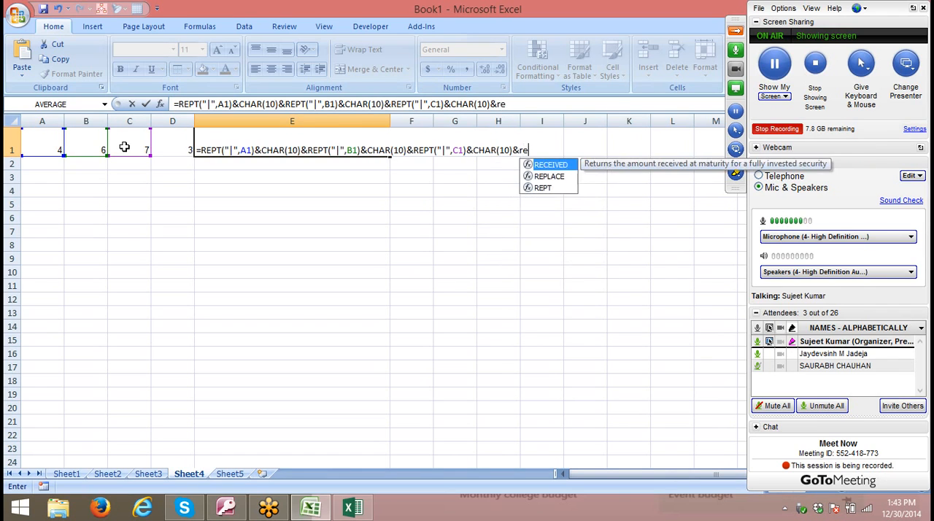
{"action": "key", "text": "Down"}
{"action": "key", "text": "Down"}
{"action": "key", "text": "Tab"}
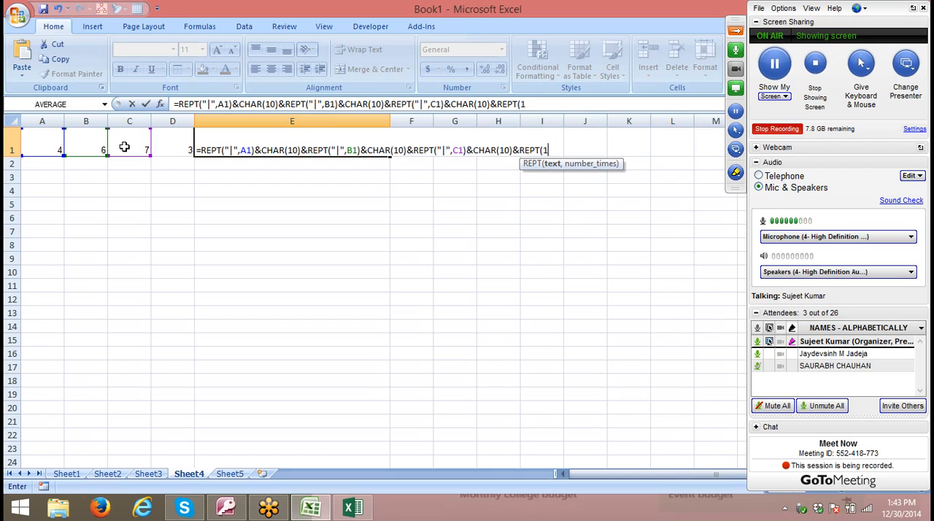
{"action": "key", "text": "BackSpace"}
{"action": "key", "text": "BackSpace"}
{"action": "type", "text": "\"|\","}
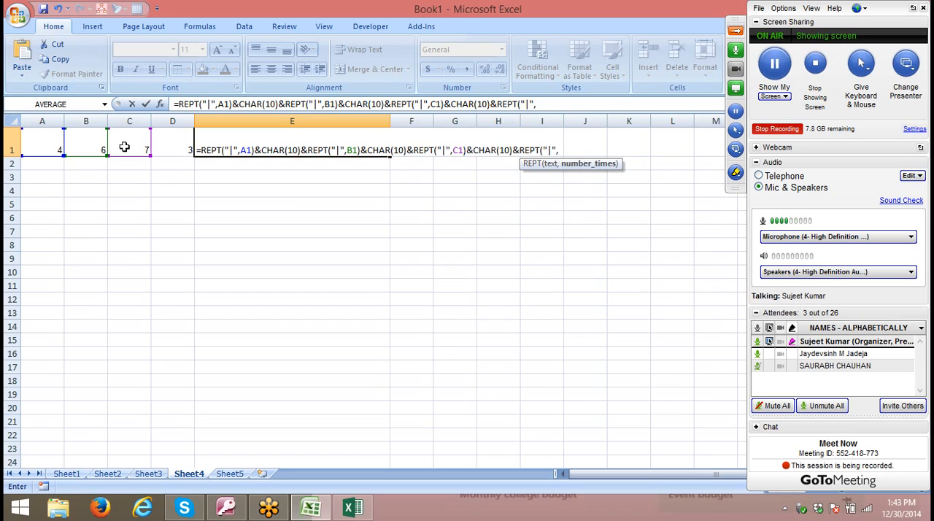
{"action": "left_click", "coordinate": [180, 138]}
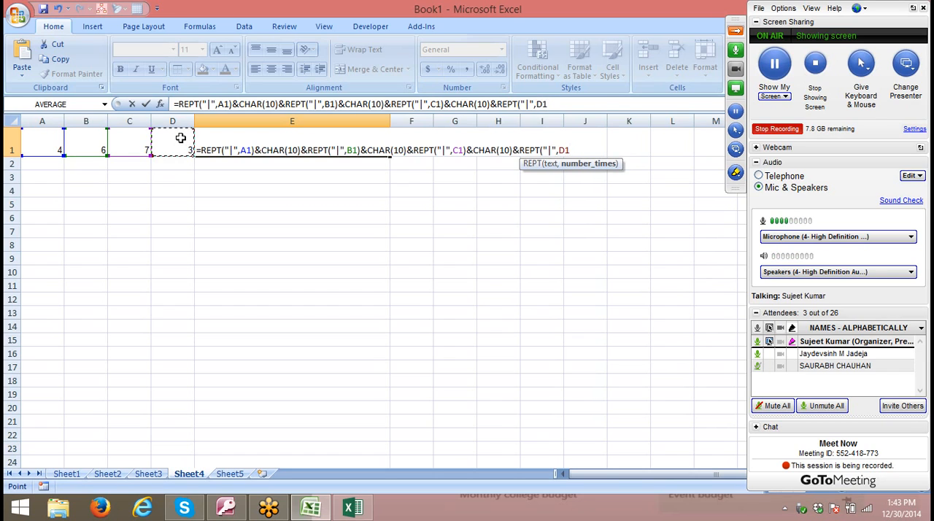
{"action": "type", "text": ")"}
{"action": "key", "text": "ctrl+Return"}
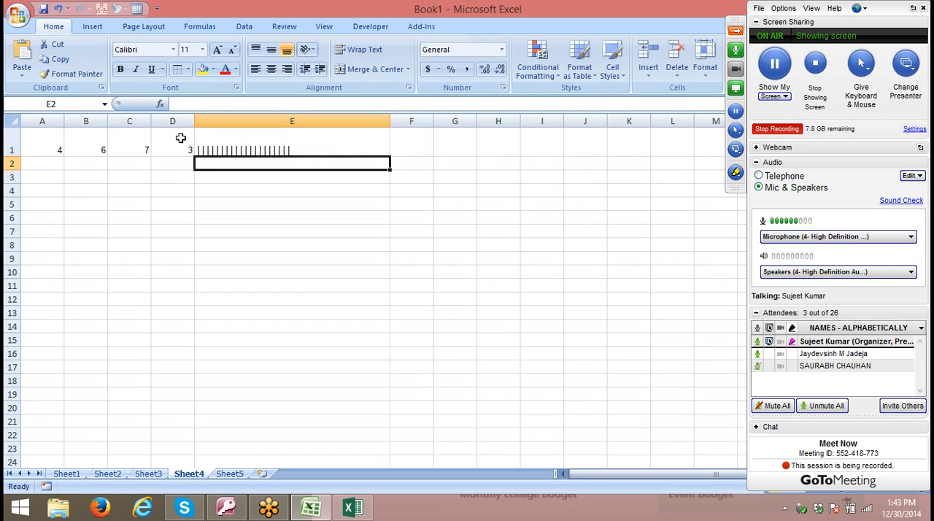
- Apply the Britannic Bold font to the REPT formula in E1 and deselect the cell
{"action": "left_click", "coordinate": [174, 51]}
{"action": "scroll", "coordinate": [139, 321], "scroll_direction": "down", "scroll_amount": 7}
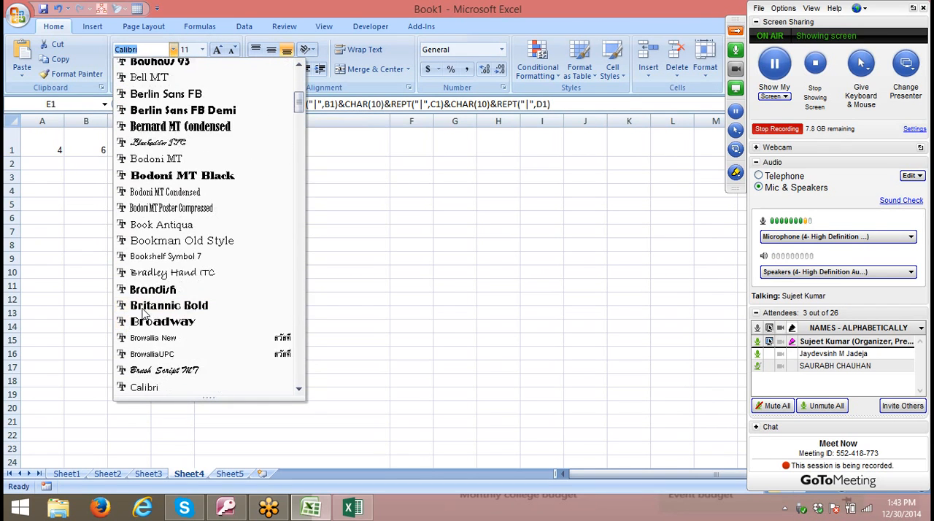
{"action": "left_click", "coordinate": [146, 305]}
{"action": "left_click", "coordinate": [217, 230]}
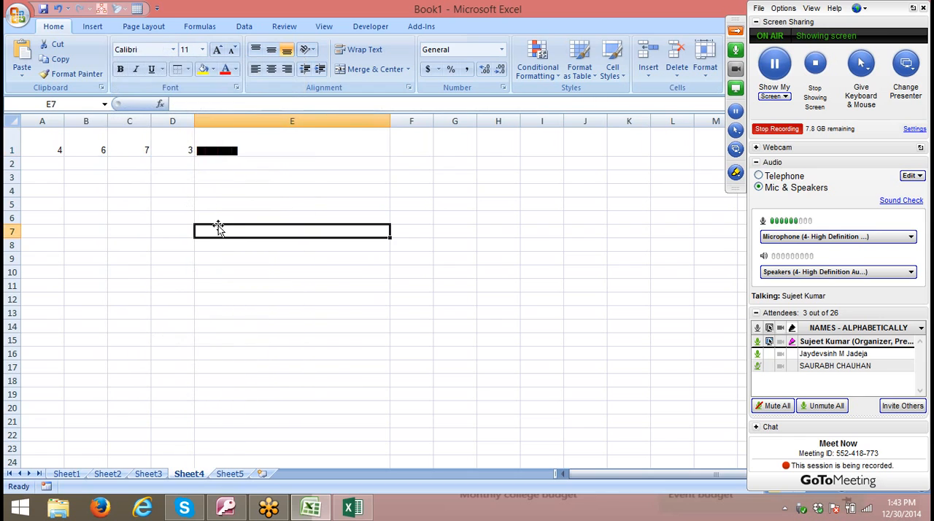
- Zoom in on the REPT bars in E1 to examine them closely
{"action": "scroll", "coordinate": [217, 229], "scroll_direction": "up", "scroll_amount": 5}
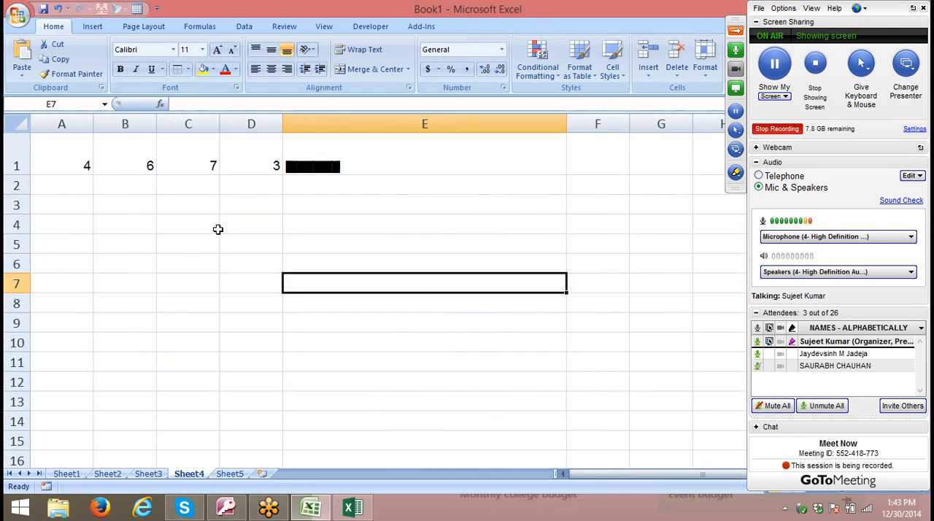
{"action": "scroll", "coordinate": [217, 229], "scroll_direction": "up", "scroll_amount": 1}
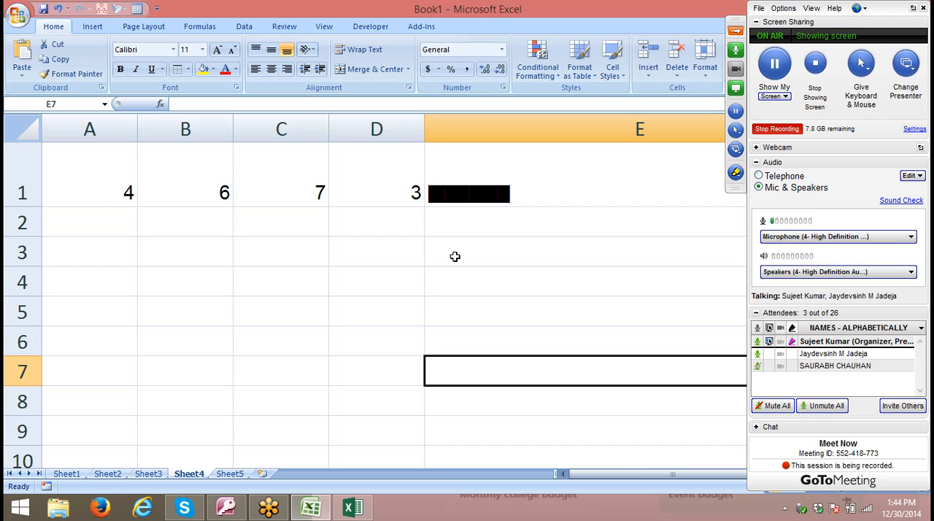
{"action": "scroll", "coordinate": [452, 231], "scroll_direction": "up", "scroll_amount": 1}
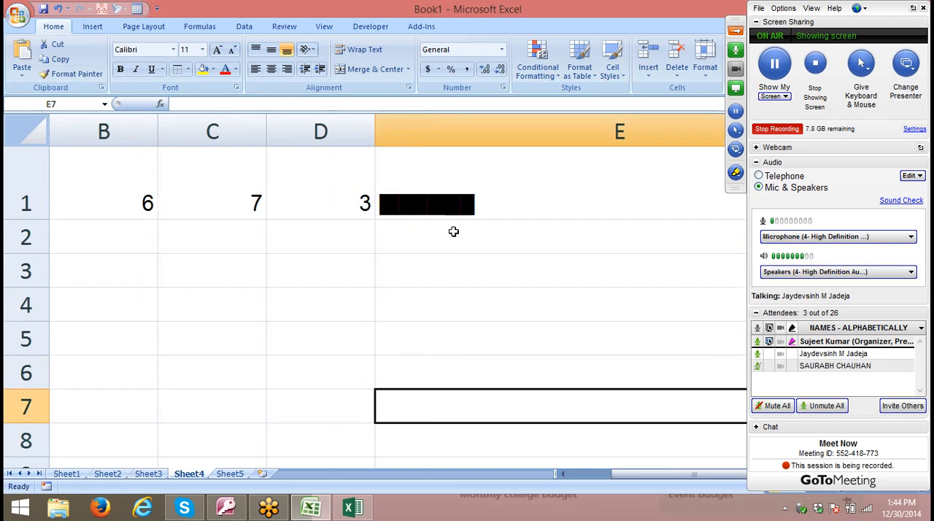
{"action": "scroll", "coordinate": [460, 248], "scroll_direction": "up", "scroll_amount": 1}
{"action": "scroll", "coordinate": [459, 248], "scroll_direction": "up", "scroll_amount": 1}
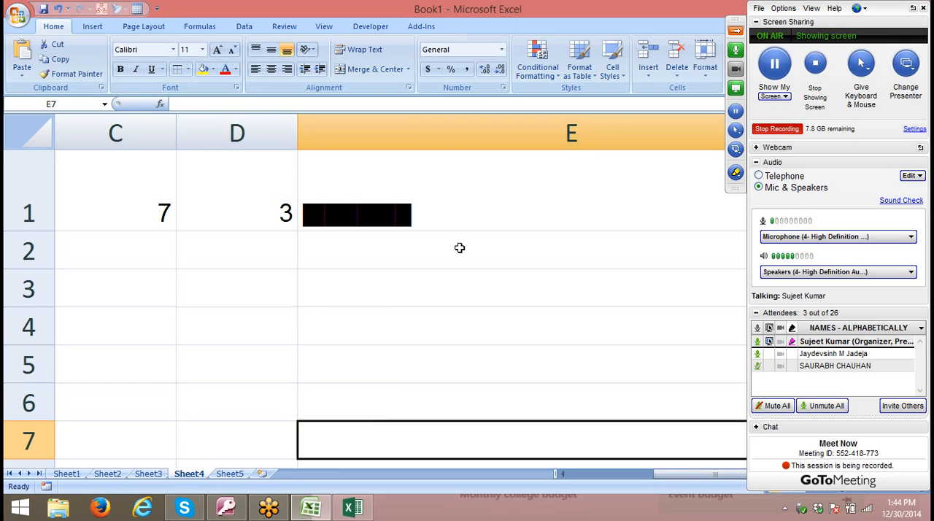
- Examine the REPT bars in E1 of Sheet4 at several different zoom levels
{"action": "scroll", "coordinate": [460, 248], "scroll_direction": "down", "scroll_amount": 3}
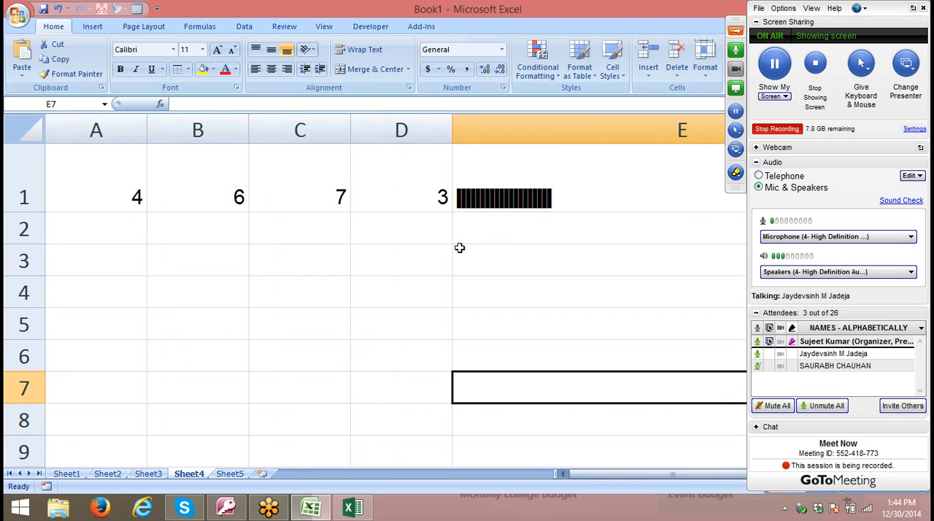
{"action": "scroll", "coordinate": [459, 248], "scroll_direction": "up", "scroll_amount": 4}
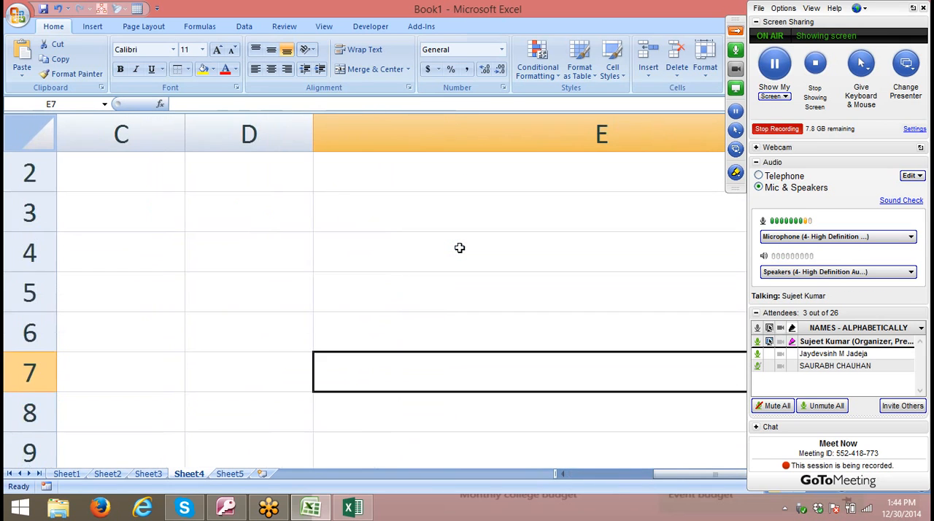
{"action": "scroll", "coordinate": [460, 248], "scroll_direction": "up", "scroll_amount": 1}
{"action": "scroll", "coordinate": [411, 261], "scroll_direction": "up", "scroll_amount": 1}
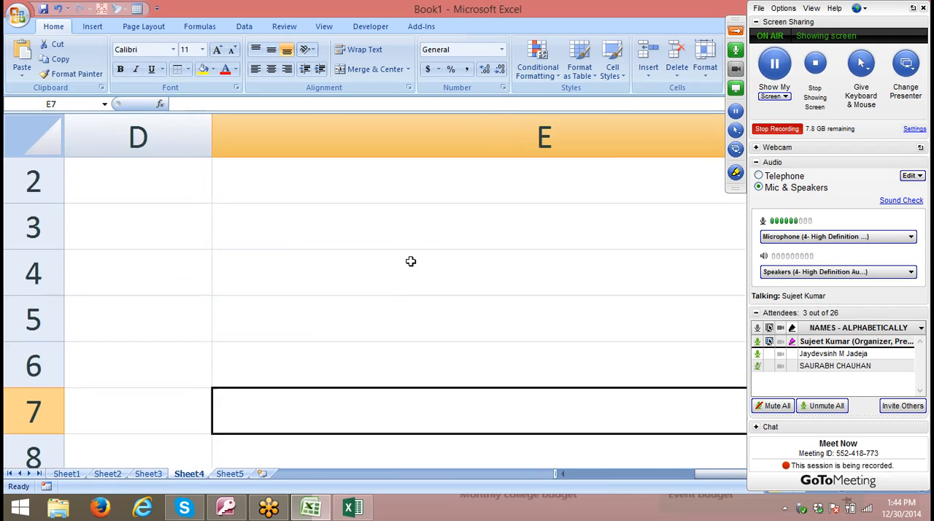
{"action": "scroll", "coordinate": [411, 262], "scroll_direction": "up", "scroll_amount": 1}
{"action": "scroll", "coordinate": [411, 262], "scroll_direction": "down", "scroll_amount": 3}
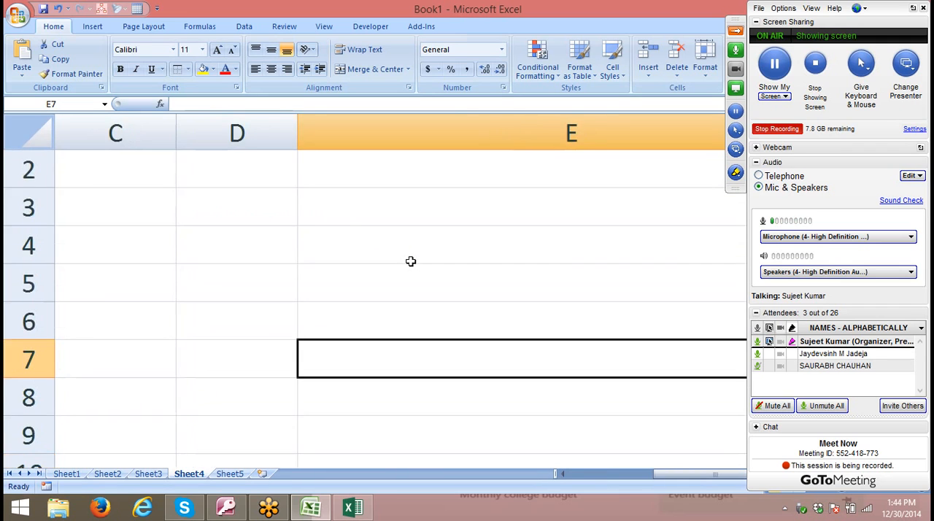
{"action": "scroll", "coordinate": [411, 262], "scroll_direction": "down", "scroll_amount": 4}
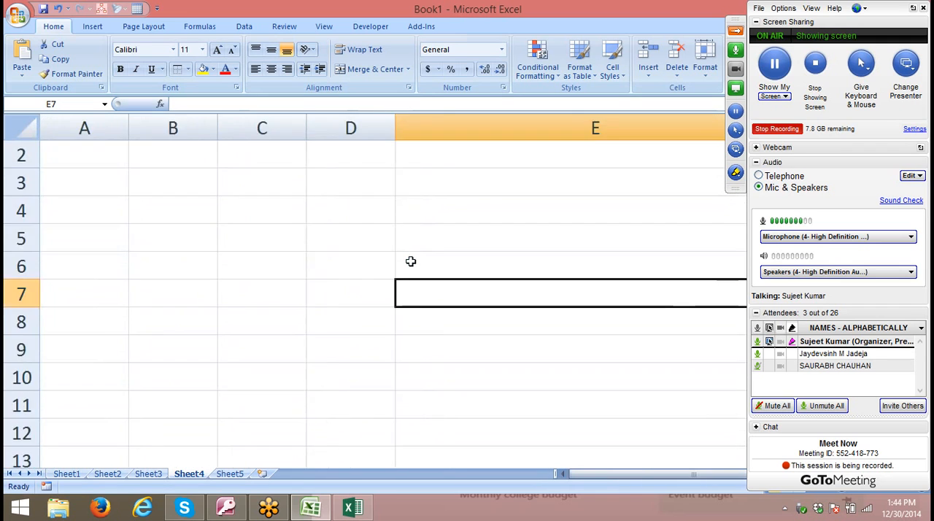
{"action": "scroll", "coordinate": [411, 261], "scroll_direction": "up", "scroll_amount": 1}
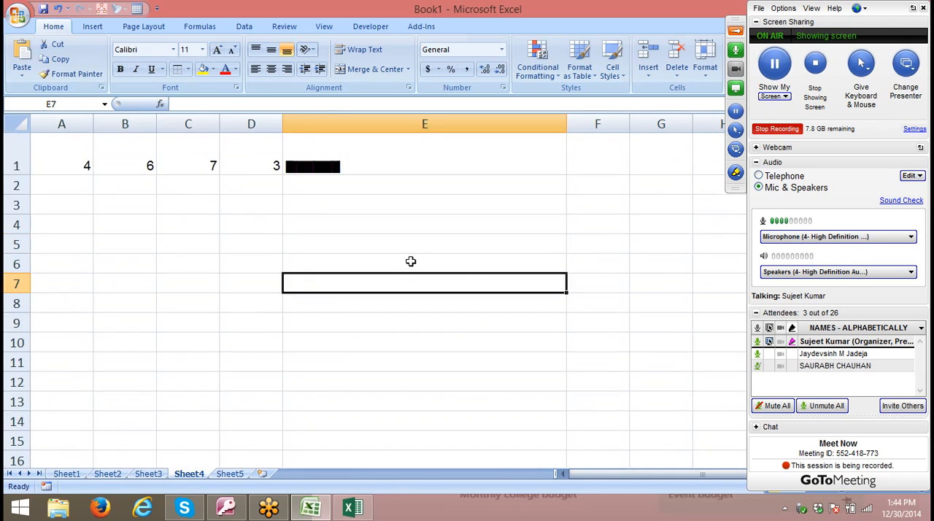
{"action": "scroll", "coordinate": [410, 261], "scroll_direction": "up", "scroll_amount": 2}
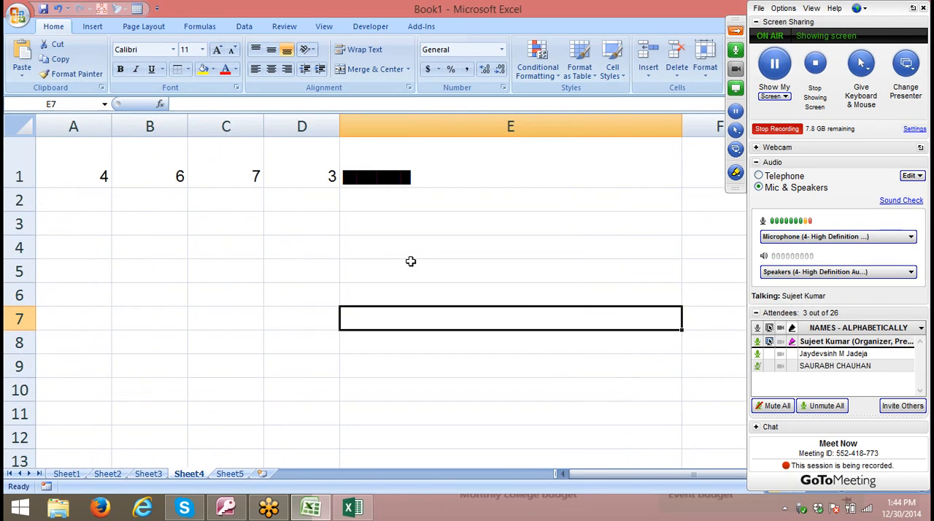
- Wrap the text in E1 and increase the height of row 1 until all four REPT bars fit
{"action": "left_click", "coordinate": [415, 177]}
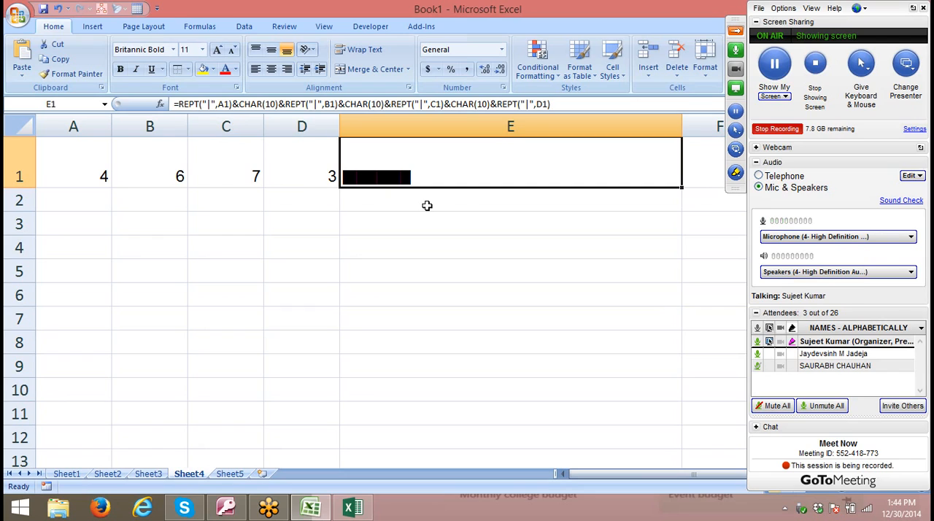
{"action": "left_click", "coordinate": [372, 49]}
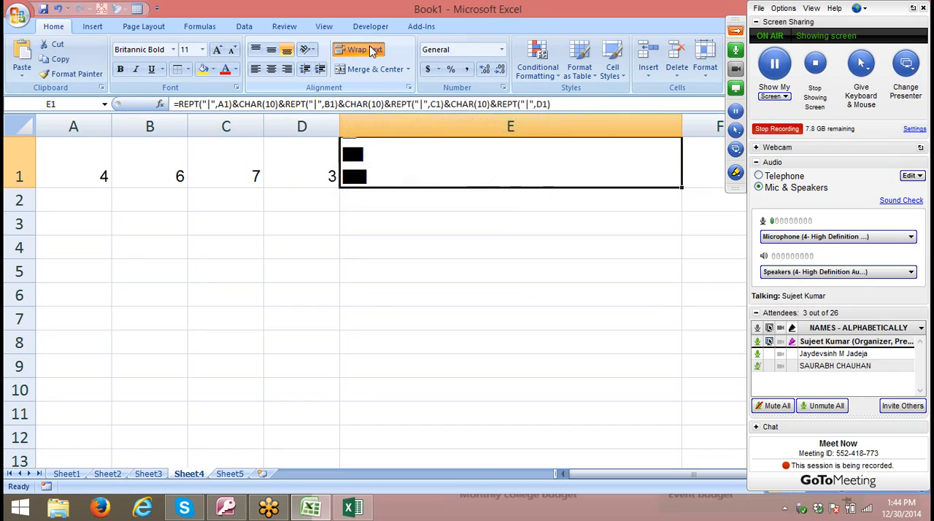
{"action": "left_click_drag", "start_coordinate": [31, 186], "coordinate": [41, 253]}
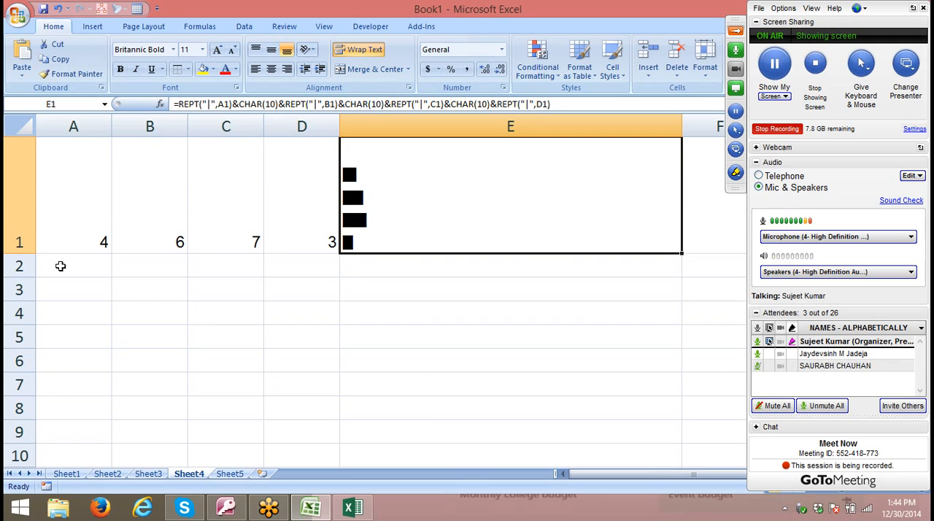
- Apply the Rotate Text Down orientation to the bars in E1
{"action": "left_click", "coordinate": [308, 50]}
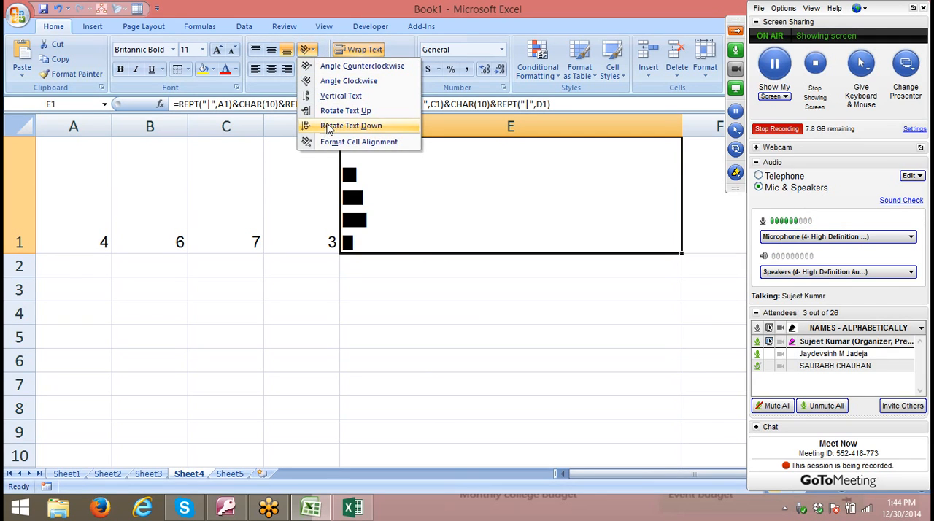
{"action": "left_click", "coordinate": [327, 127]}
{"action": "left_click", "coordinate": [313, 51]}
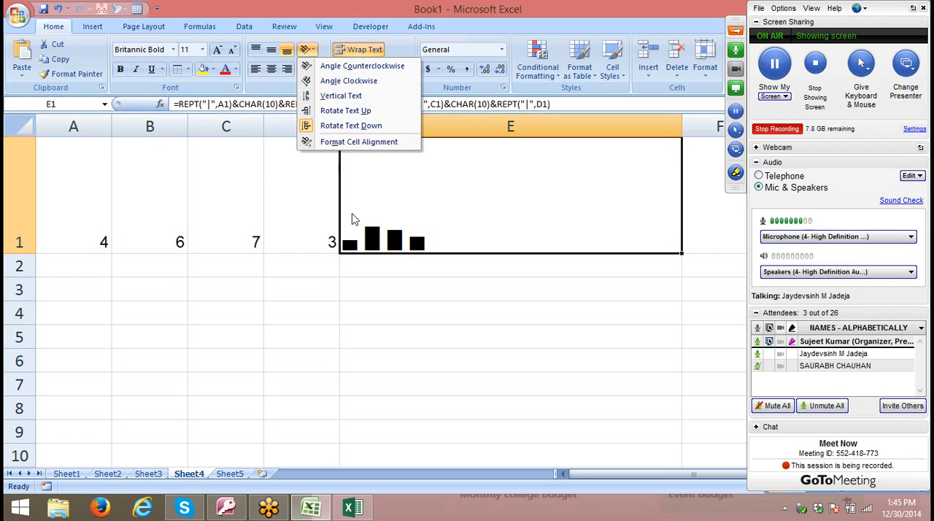
{"action": "left_click", "coordinate": [67, 221]}
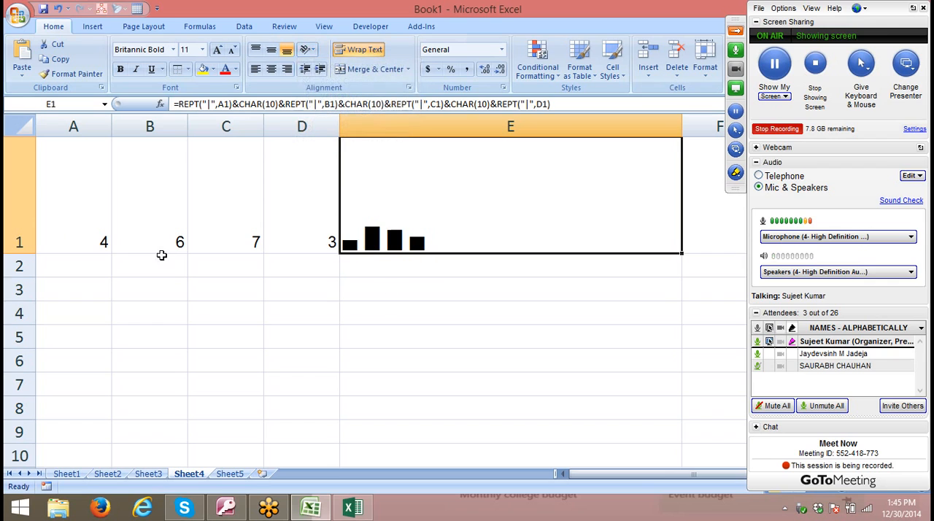
- Change the value in A1 to 9 to test the first bar's response
{"action": "left_click", "coordinate": [92, 235]}
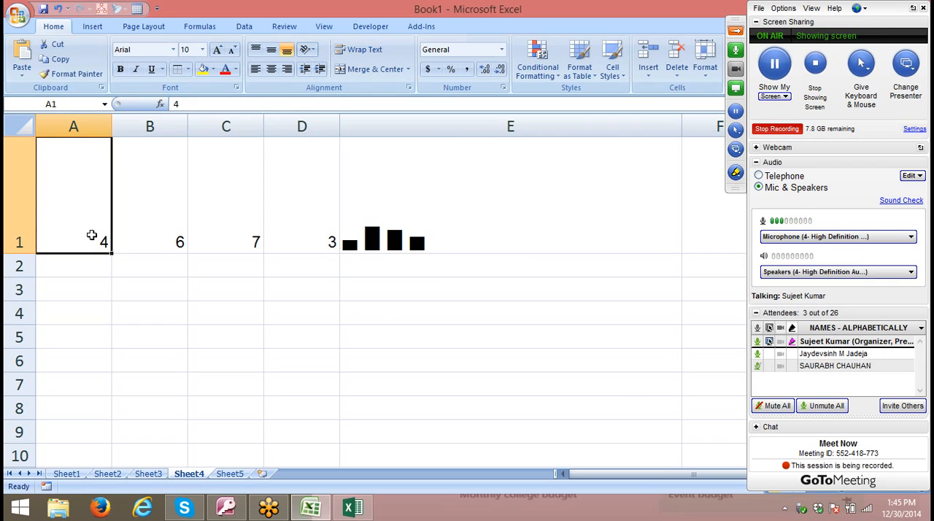
{"action": "type", "text": "9"}
{"action": "key", "text": "Return"}
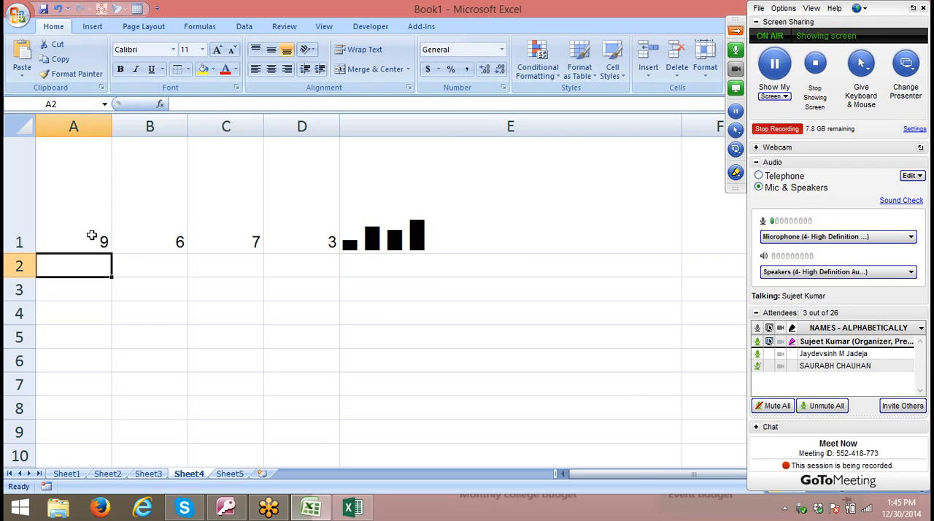
{"action": "left_click", "coordinate": [92, 235]}
- Change E1's text orientation to read vertically upward and left-align the bars in the cell
{"action": "left_click", "coordinate": [359, 248]}
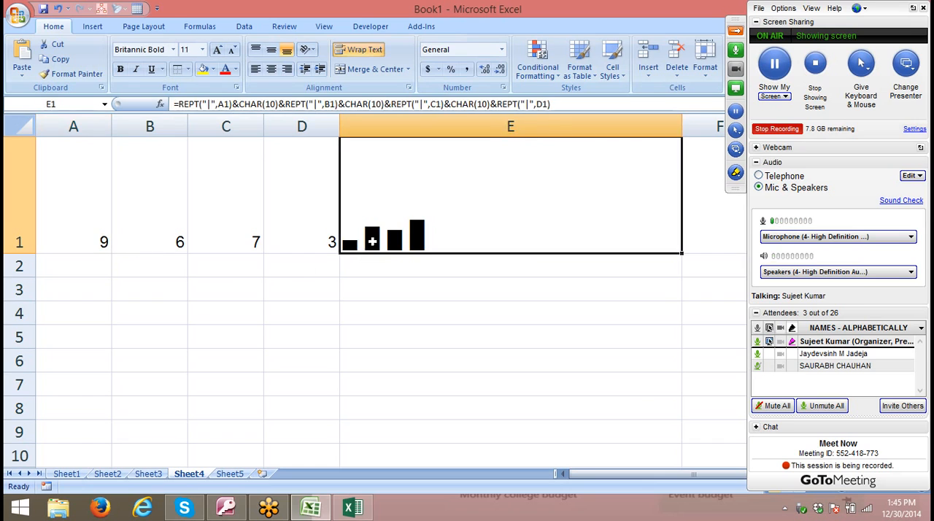
{"action": "left_click", "coordinate": [409, 87]}
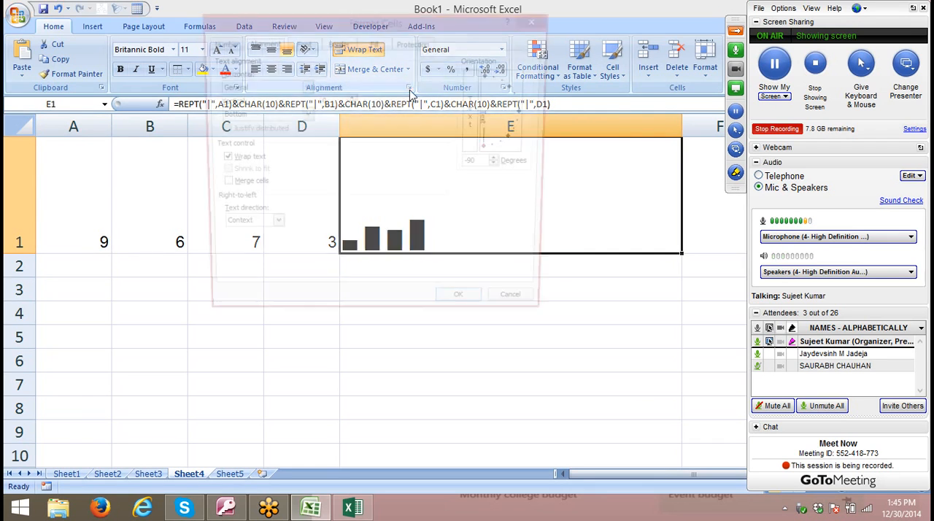
{"action": "left_click_drag", "start_coordinate": [496, 153], "coordinate": [487, 68]}
{"action": "left_click", "coordinate": [461, 309]}
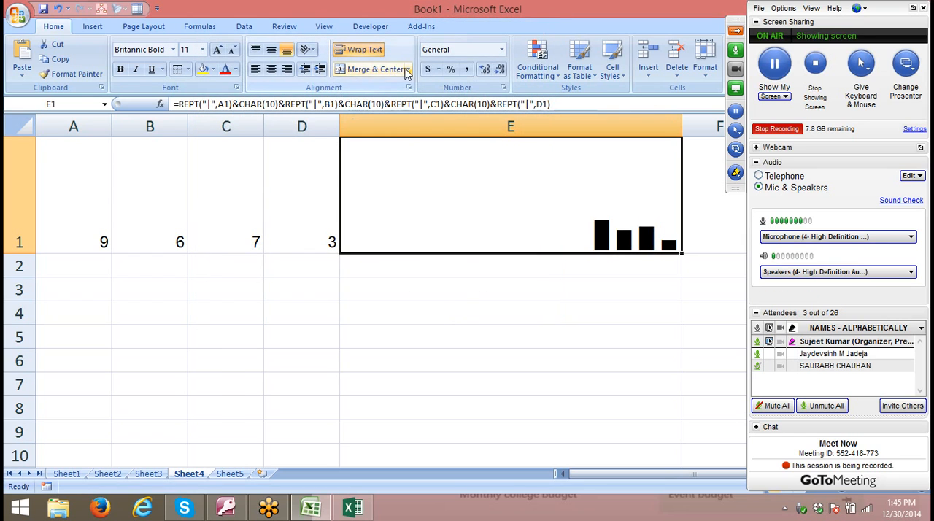
{"action": "left_click", "coordinate": [257, 69]}
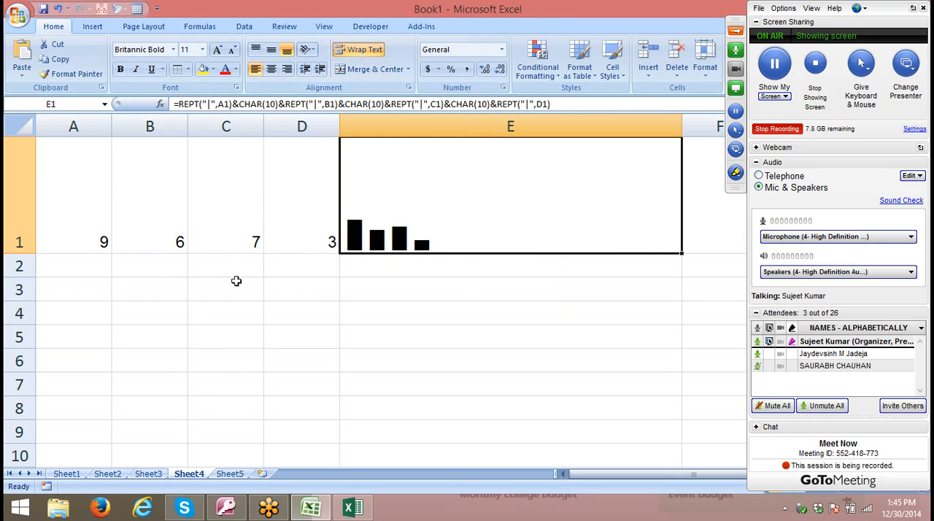
- Change the font colour of the bars in E1 to red
{"action": "left_click", "coordinate": [115, 245]}
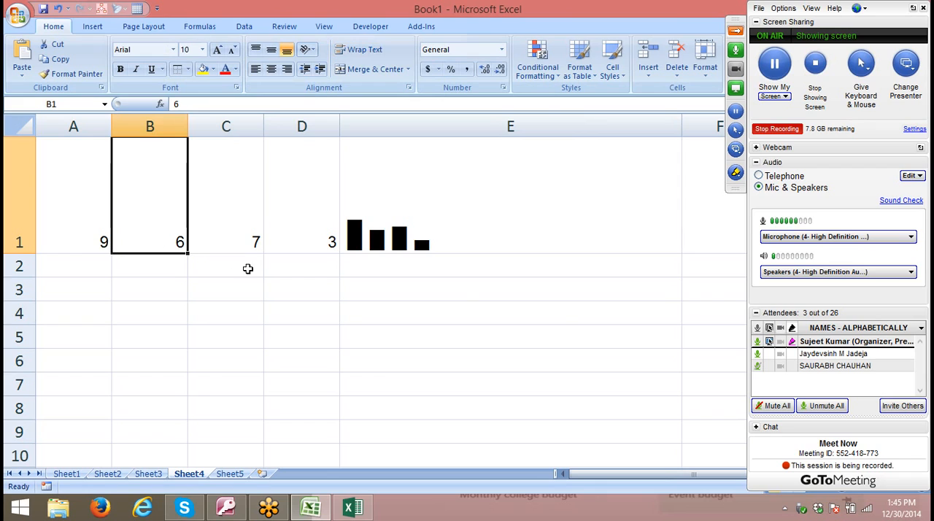
{"action": "left_click", "coordinate": [399, 237]}
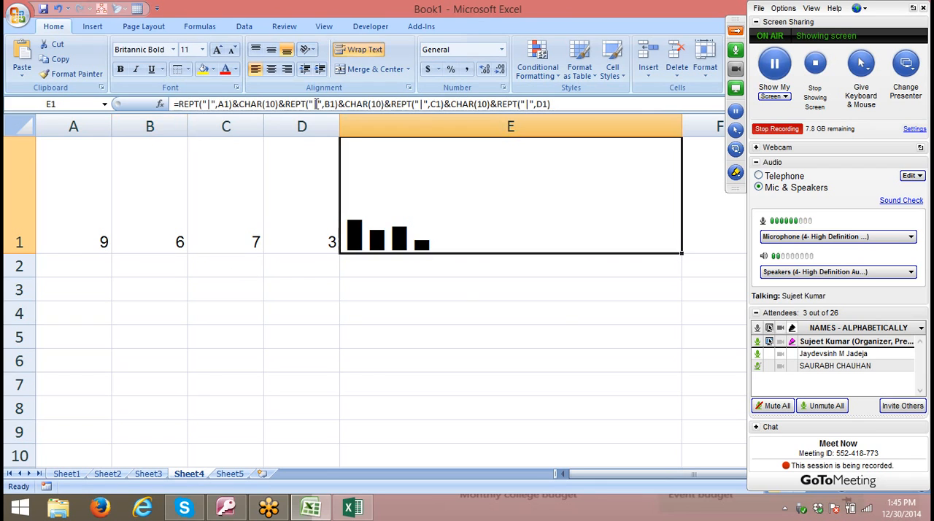
{"action": "left_click", "coordinate": [226, 68]}
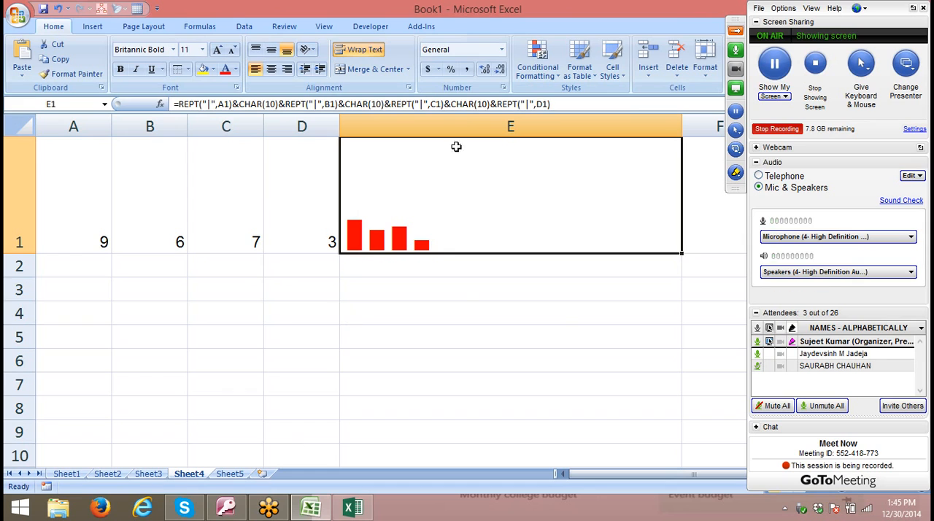
{"action": "left_click_drag", "start_coordinate": [450, 103], "coordinate": [556, 104]}
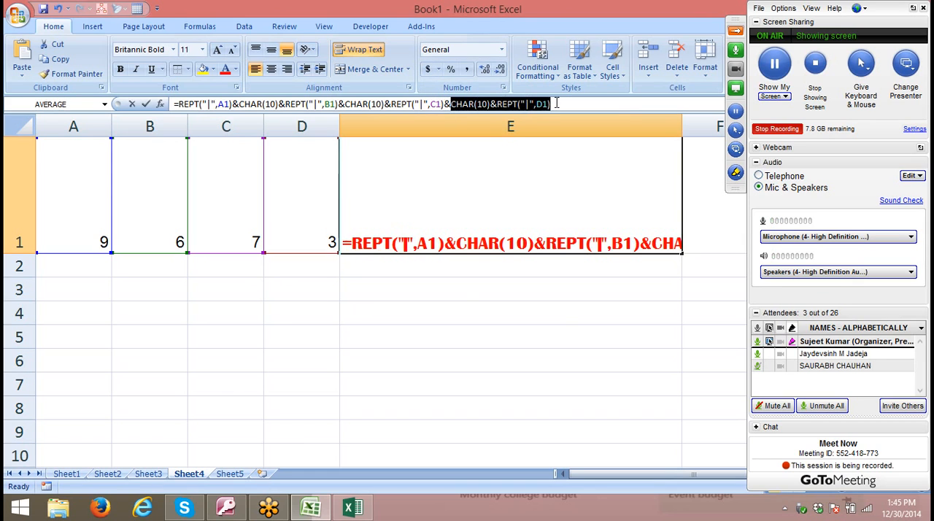
{"action": "left_click", "coordinate": [312, 383]}
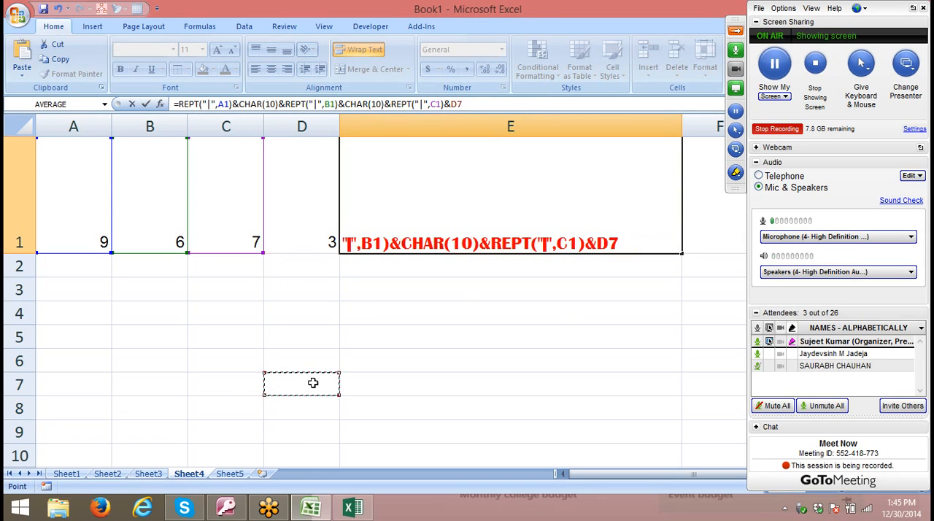
{"action": "key", "text": "Escape"}
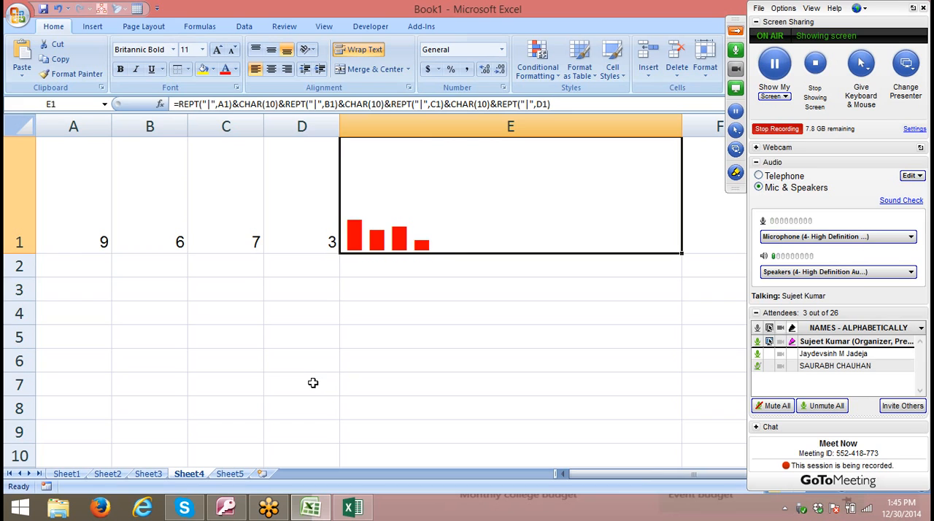
- Switch to the empty Sheet5 and look through the list of available Text functions
{"action": "left_click", "coordinate": [241, 473]}
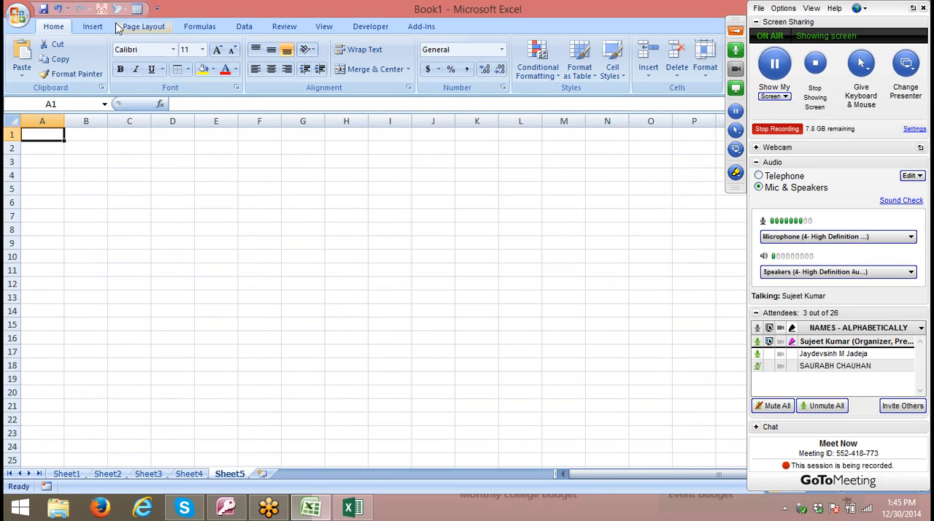
{"action": "left_click", "coordinate": [191, 27]}
{"action": "left_click", "coordinate": [191, 70]}
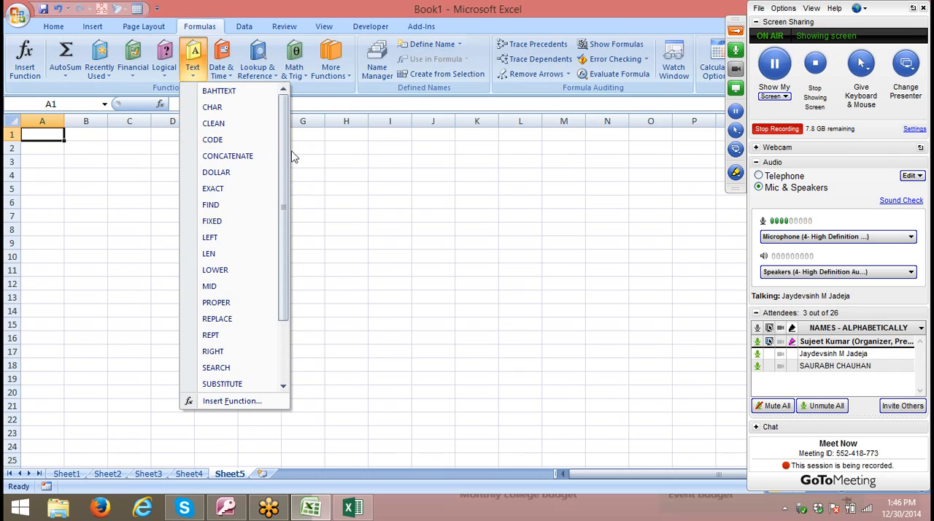
{"action": "scroll", "coordinate": [270, 248], "scroll_direction": "down", "scroll_amount": 2}
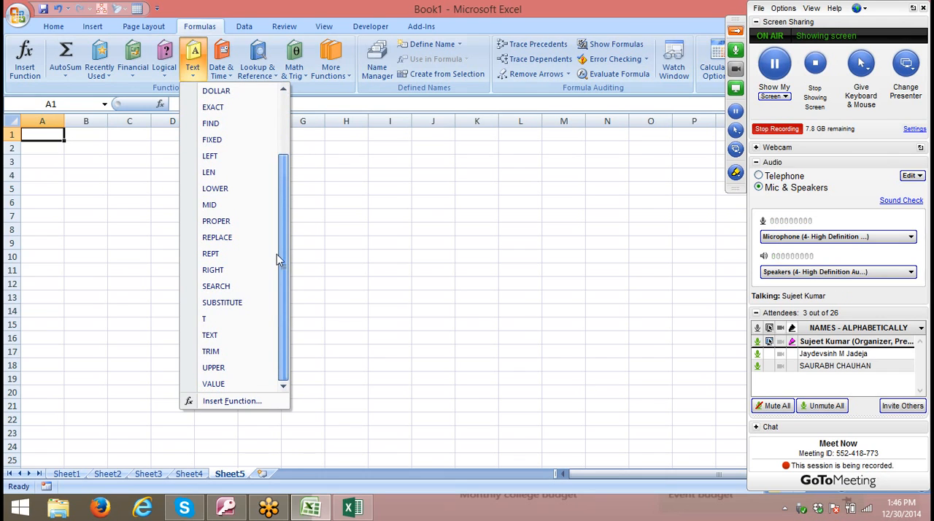
{"action": "scroll", "coordinate": [279, 219], "scroll_direction": "up", "scroll_amount": 2}
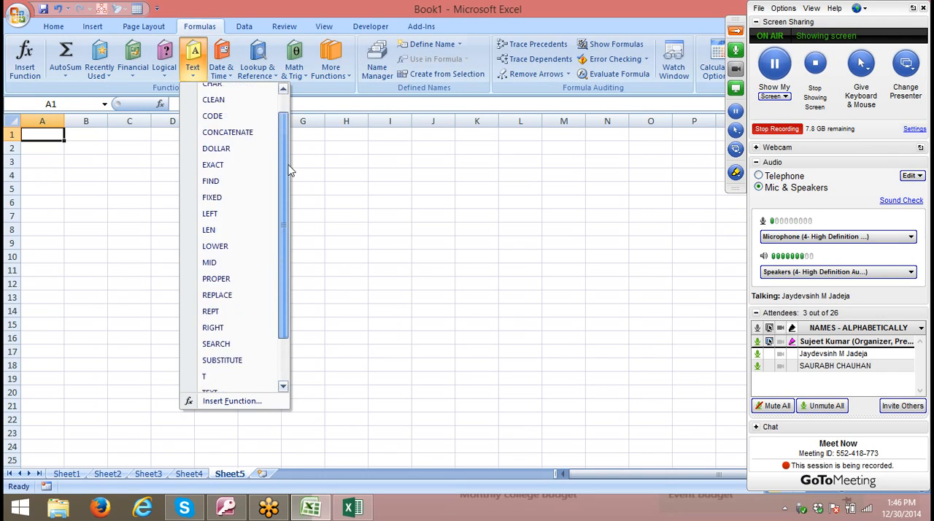
- Open the Insert Function dialog for A1 and browse the functions in the Text category through to the end
{"action": "left_click", "coordinate": [245, 402]}
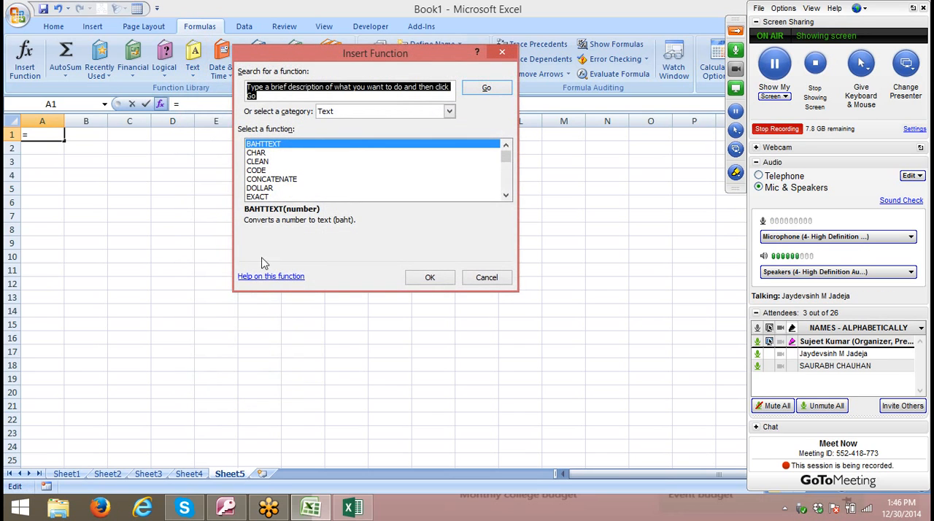
{"action": "left_click", "coordinate": [354, 116]}
{"action": "left_click", "coordinate": [354, 116]}
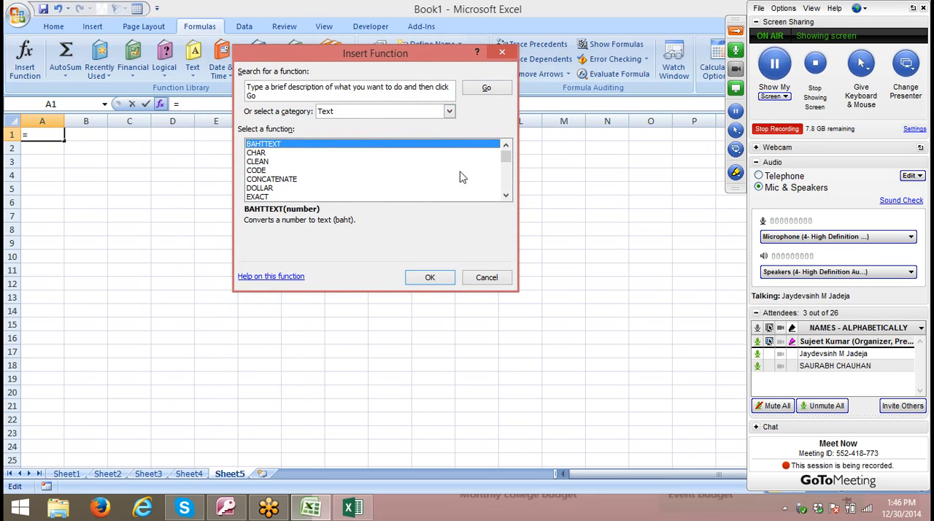
{"action": "left_click", "coordinate": [355, 117]}
{"action": "left_click", "coordinate": [357, 194]}
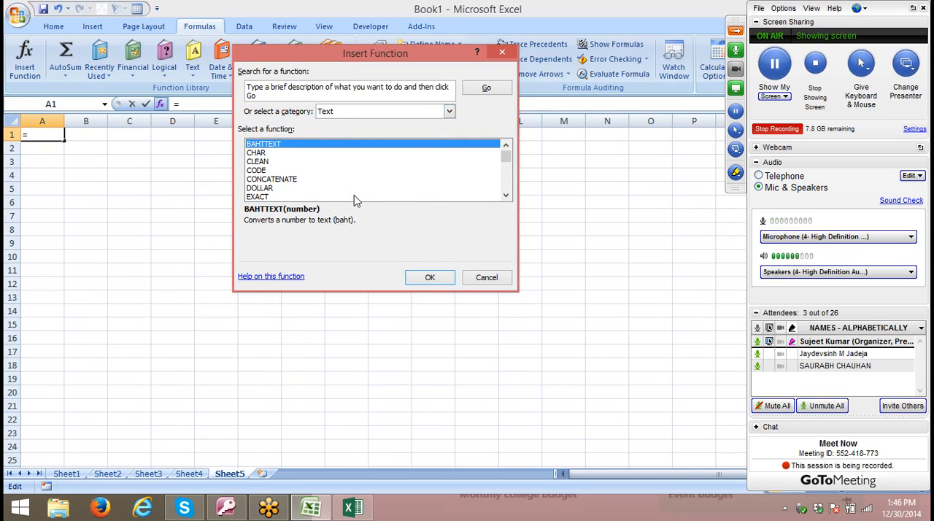
{"action": "left_click", "coordinate": [509, 200]}
{"action": "left_click", "coordinate": [509, 200]}
{"action": "left_click", "coordinate": [509, 201]}
{"action": "left_click", "coordinate": [510, 201]}
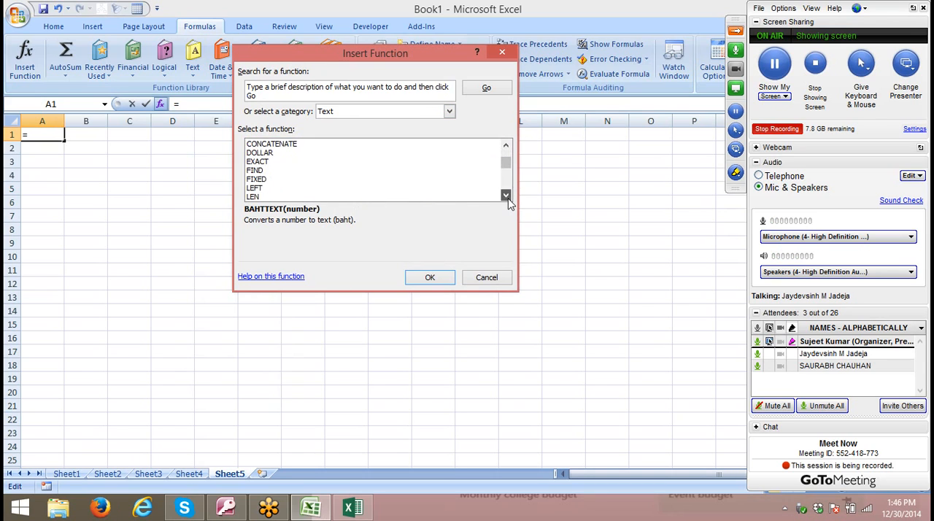
{"action": "left_click", "coordinate": [508, 200]}
{"action": "left_click", "coordinate": [508, 199]}
{"action": "left_click", "coordinate": [508, 200]}
{"action": "left_click", "coordinate": [508, 200]}
{"action": "left_click", "coordinate": [509, 200]}
{"action": "left_click", "coordinate": [509, 199]}
{"action": "left_click", "coordinate": [508, 199]}
{"action": "left_click", "coordinate": [508, 199]}
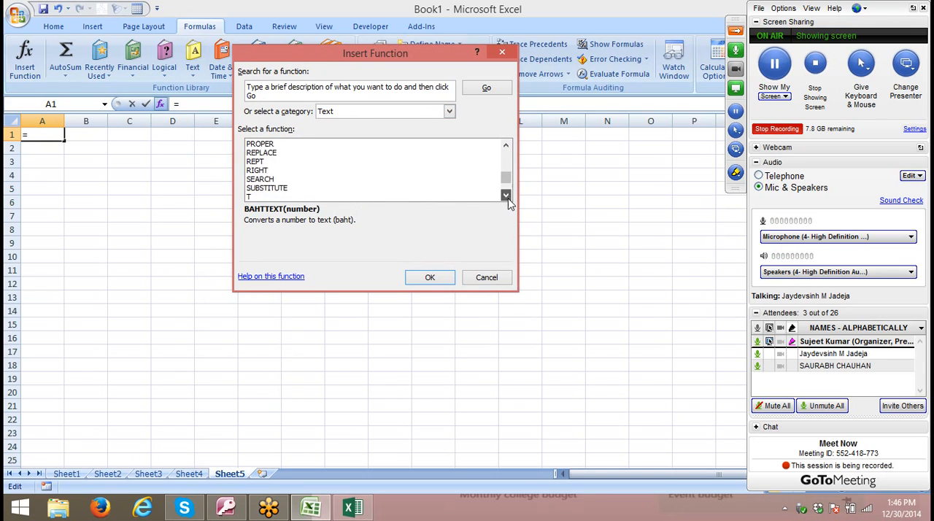
{"action": "left_click", "coordinate": [508, 200]}
{"action": "left_click", "coordinate": [508, 200]}
{"action": "left_click", "coordinate": [508, 200]}
{"action": "left_click", "coordinate": [508, 200]}
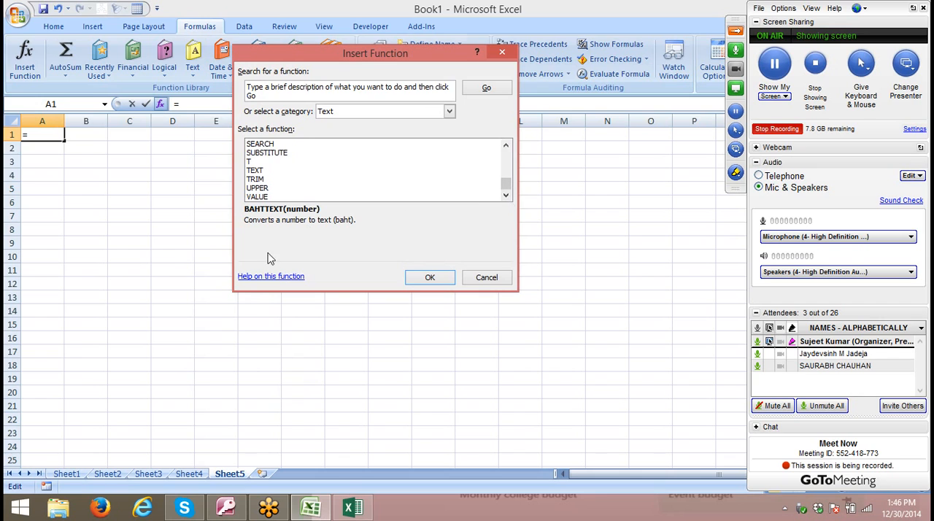
- Open the help topic for BAHTTEXT and go through the function reference to browse the Text and data topics
{"action": "left_click", "coordinate": [280, 281]}
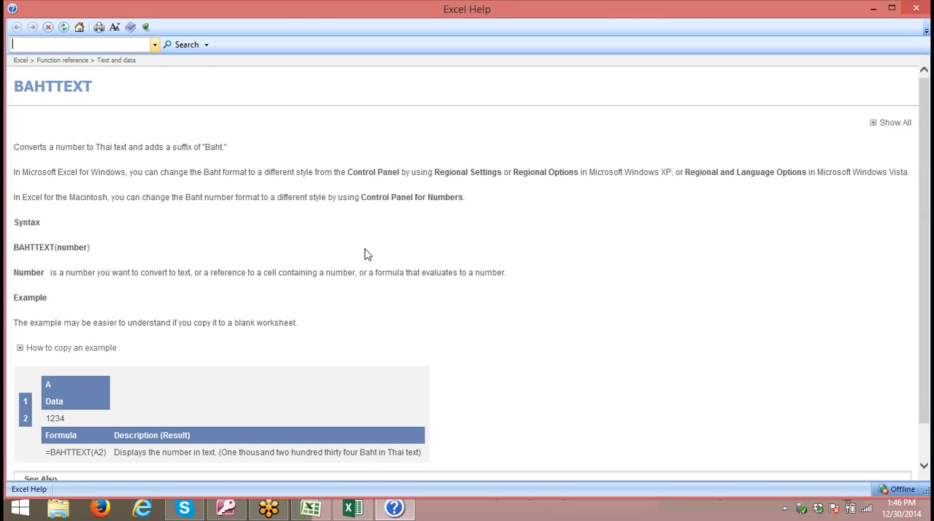
{"action": "left_click", "coordinate": [63, 43]}
{"action": "left_click", "coordinate": [47, 64]}
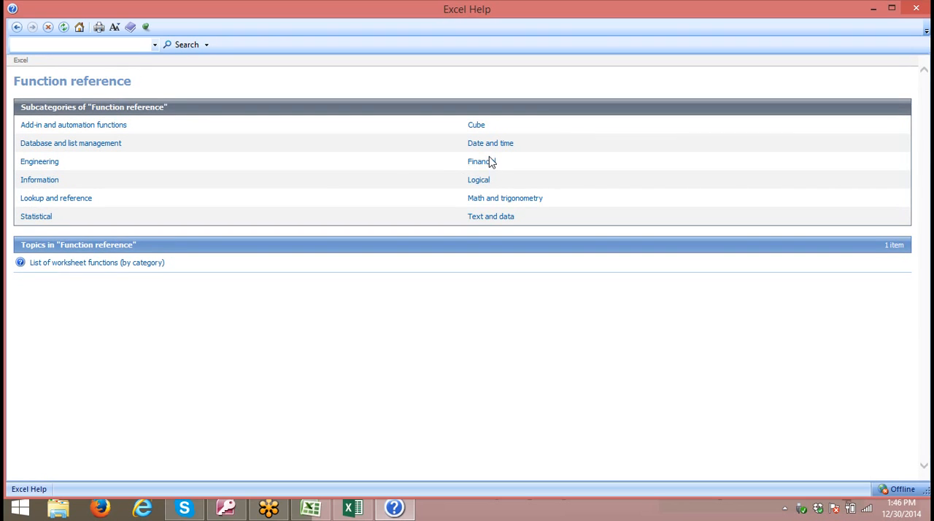
{"action": "left_click", "coordinate": [482, 218]}
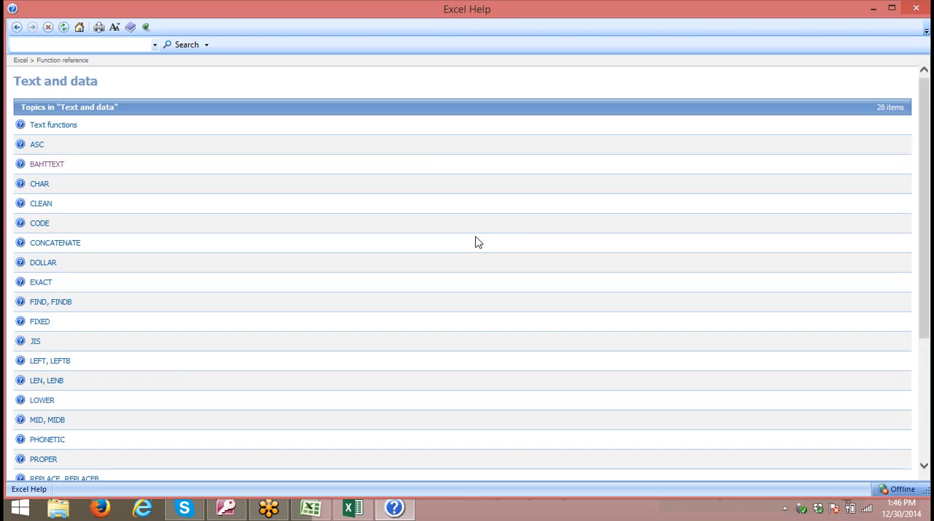
{"action": "scroll", "coordinate": [218, 264], "scroll_direction": "down", "scroll_amount": 3}
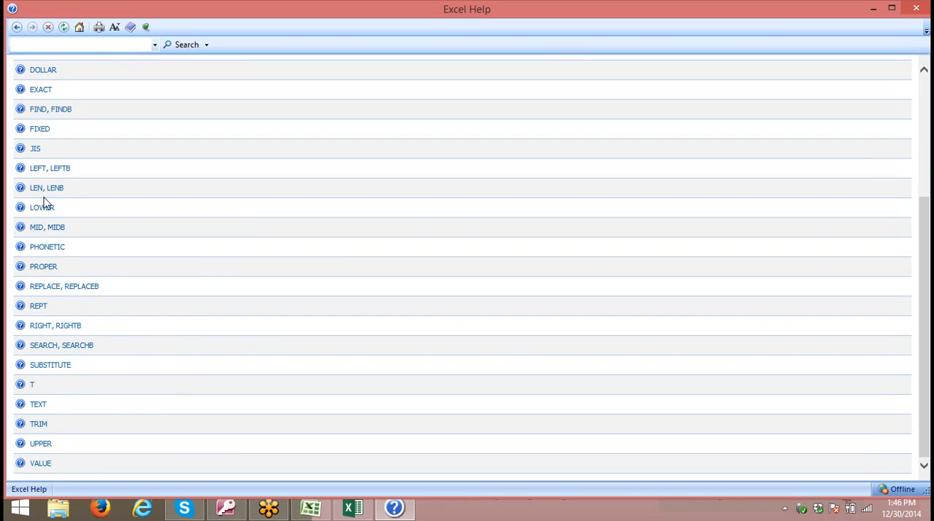
- Open the JIS help topic and examine its two examples and the note about Japanese
{"action": "left_click", "coordinate": [35, 150]}
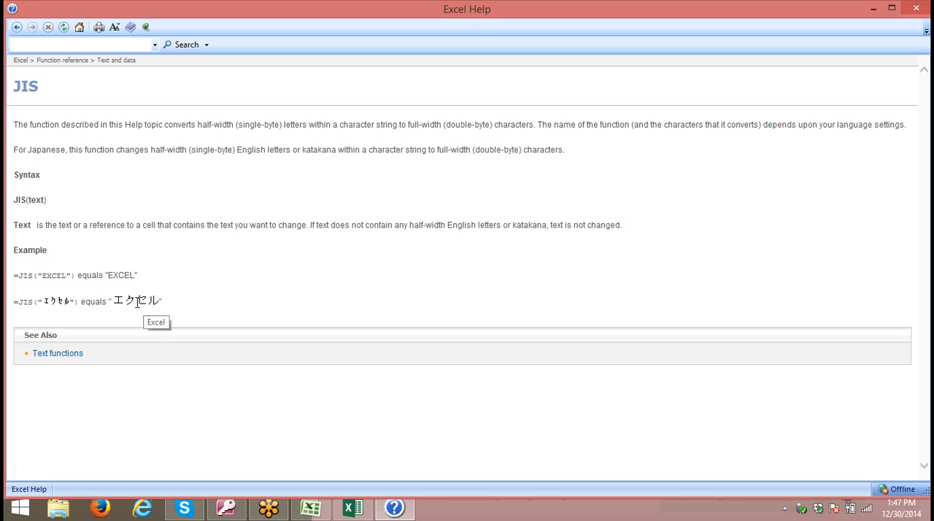
{"action": "double_click", "coordinate": [26, 307]}
{"action": "left_click_drag", "start_coordinate": [114, 306], "coordinate": [161, 312]}
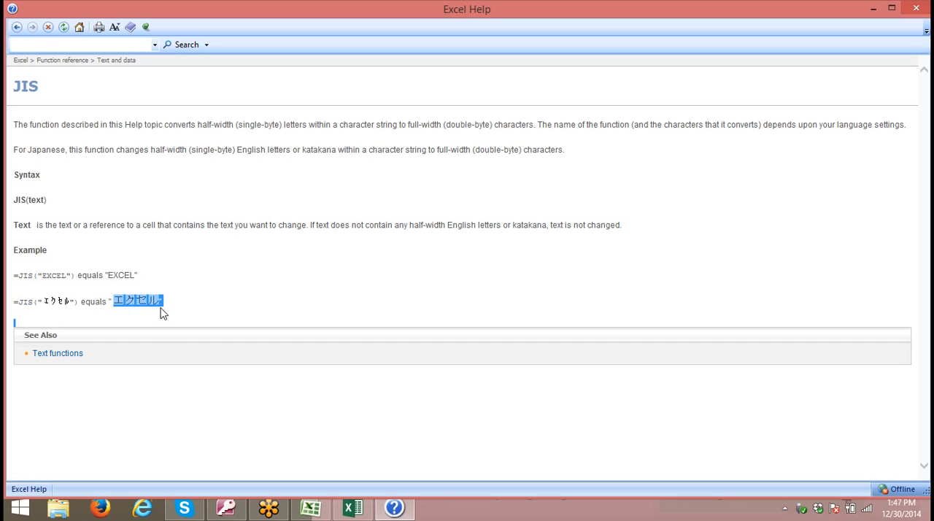
{"action": "double_click", "coordinate": [50, 277]}
{"action": "left_click", "coordinate": [66, 317]}
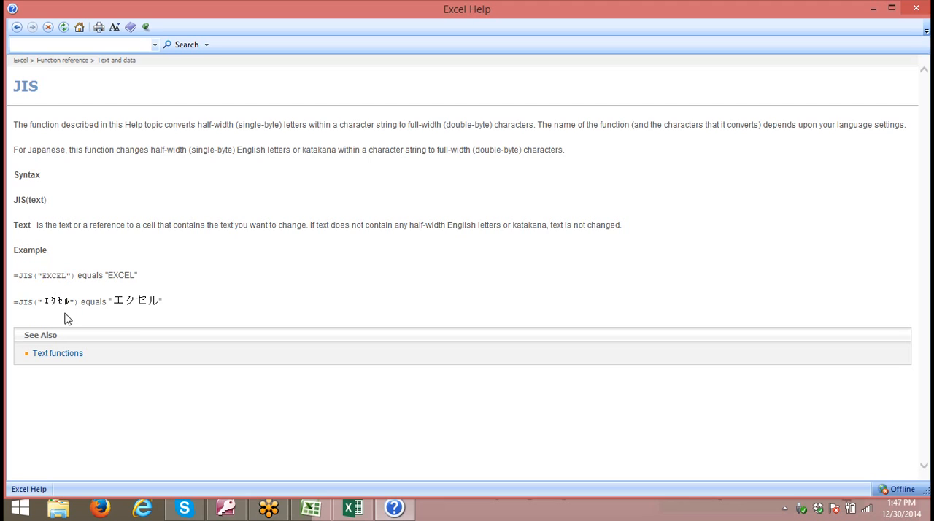
{"action": "double_click", "coordinate": [29, 275]}
{"action": "double_click", "coordinate": [53, 277]}
{"action": "left_click", "coordinate": [82, 278]}
{"action": "left_click", "coordinate": [93, 296]}
{"action": "double_click", "coordinate": [48, 137]}
- Copy the example =JIS("EXCEL") from the help topic, cancel Insert Function and put the formula into D6
{"action": "left_click_drag", "start_coordinate": [13, 278], "coordinate": [70, 277]}
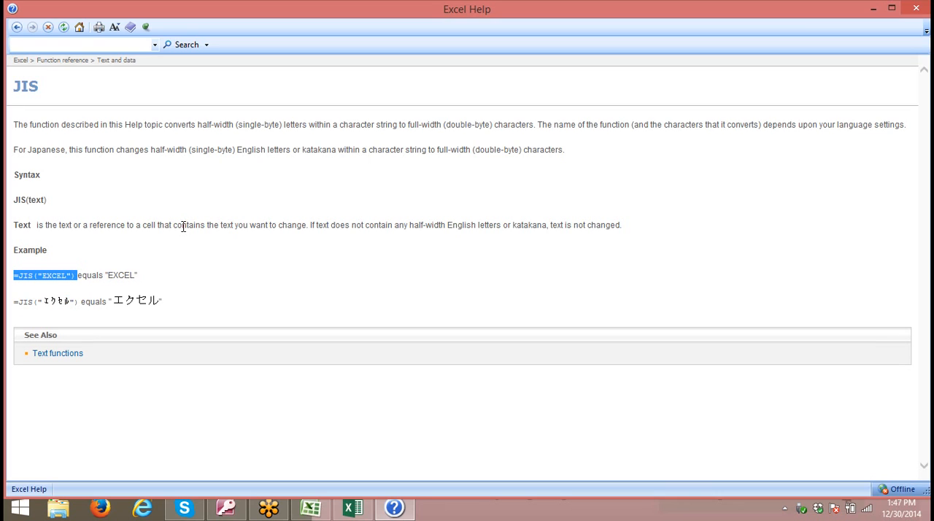
{"action": "left_click", "coordinate": [917, 8]}
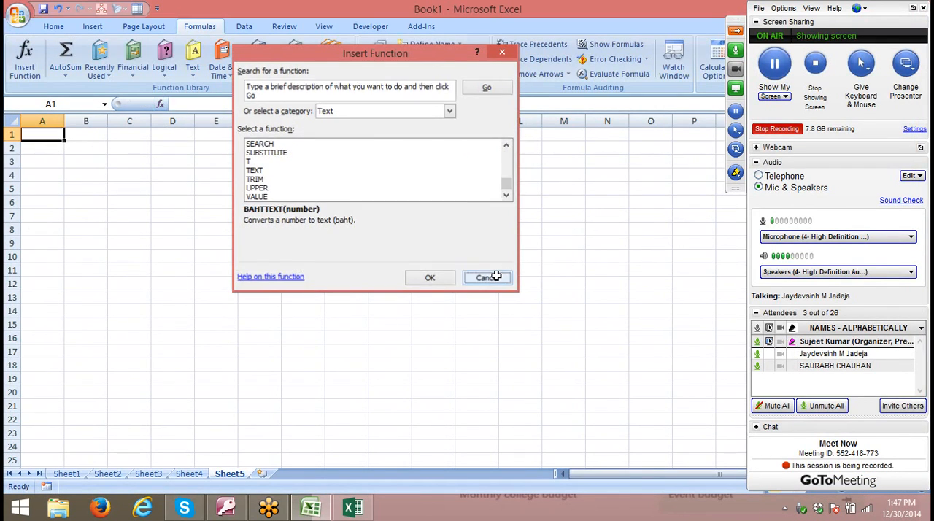
{"action": "left_click", "coordinate": [488, 277]}
{"action": "left_click", "coordinate": [184, 204]}
{"action": "type", "text": "==JIS(\"EXCEL\")"}
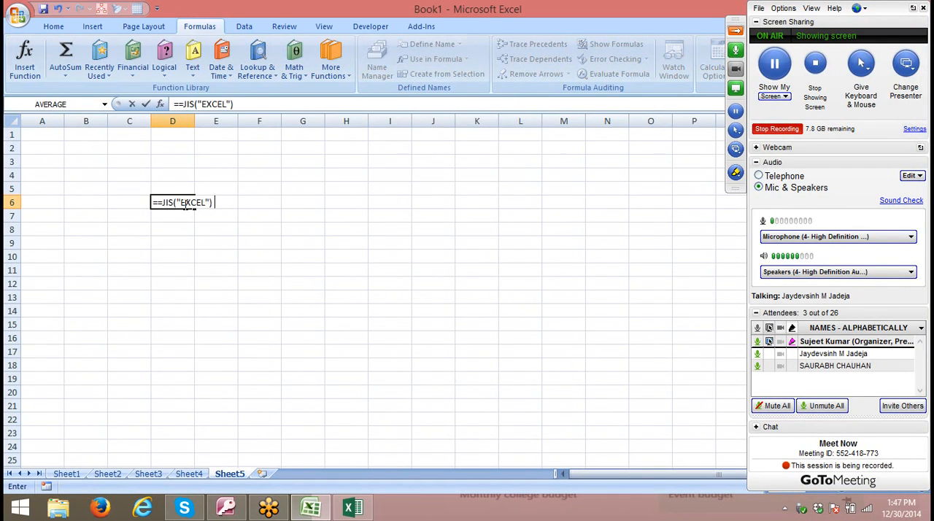
- Try the D6 formula as =JIS("EXCEL") without the doubled equals sign, and clear the cell
{"action": "key", "text": "Return"}
{"action": "key", "text": "Return"}
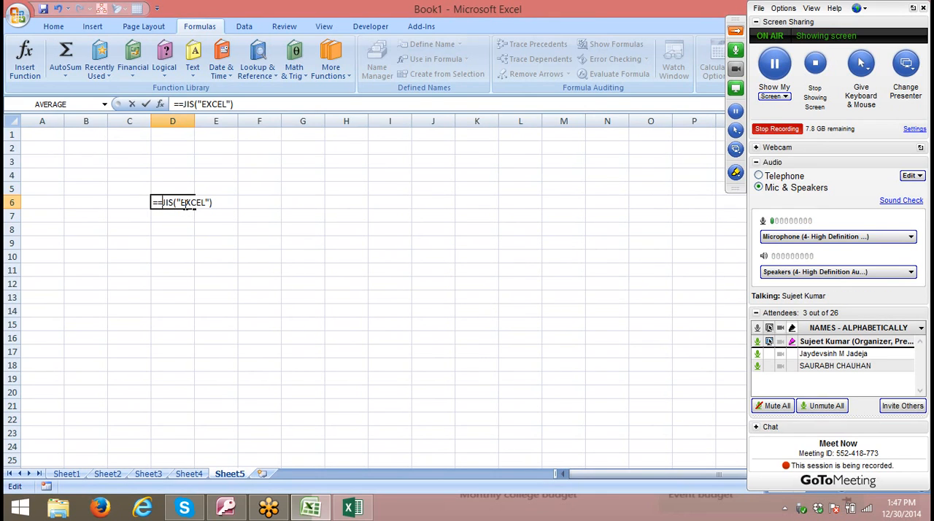
{"action": "key", "text": "BackSpace"}
{"action": "key", "text": "Return"}
{"action": "left_click", "coordinate": [185, 203]}
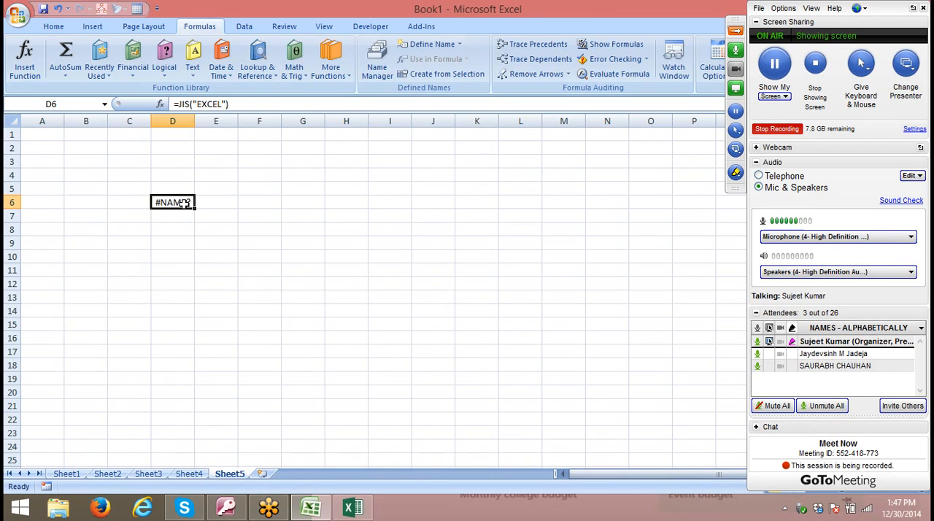
{"action": "key", "text": "Delete"}
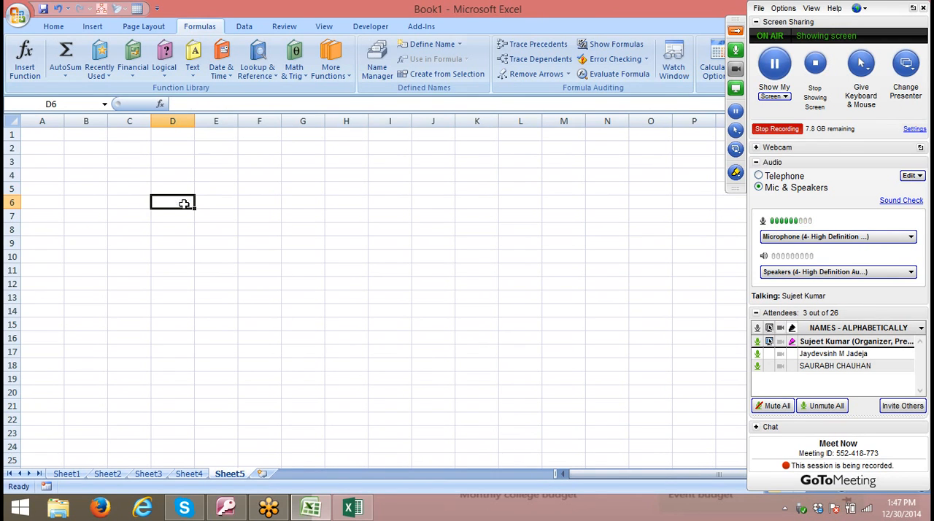
- Stop the meeting recording and look back through the worksheets from Sheet4 to Sheet1
{"action": "left_click", "coordinate": [777, 128]}
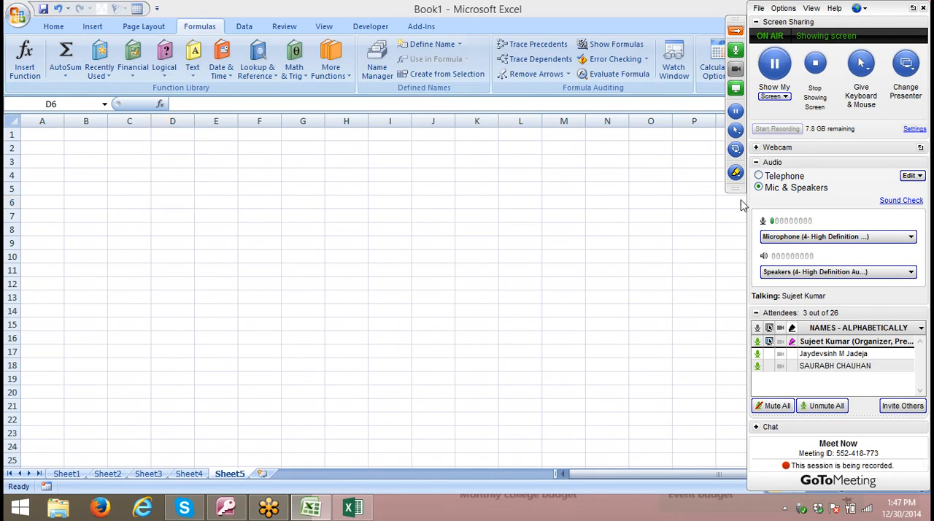
{"action": "left_click", "coordinate": [215, 475]}
{"action": "left_click", "coordinate": [198, 475]}
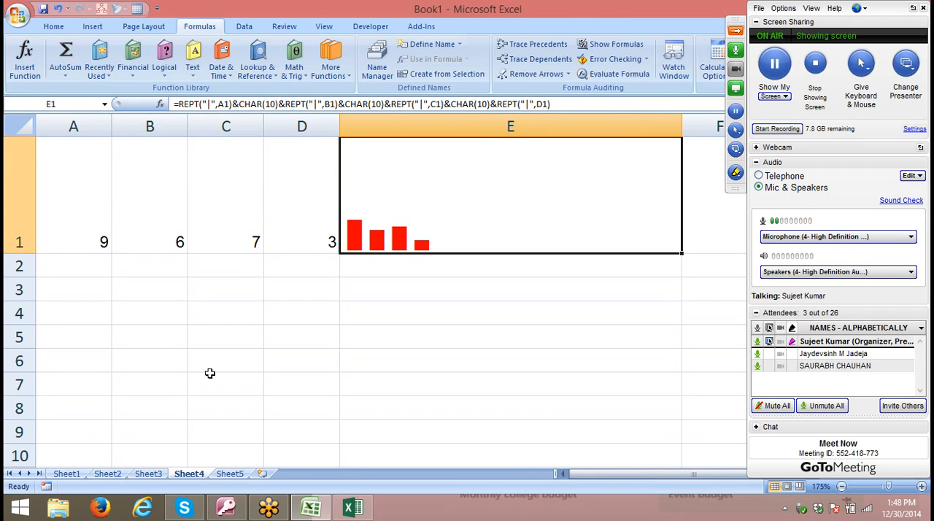
{"action": "left_click", "coordinate": [157, 475]}
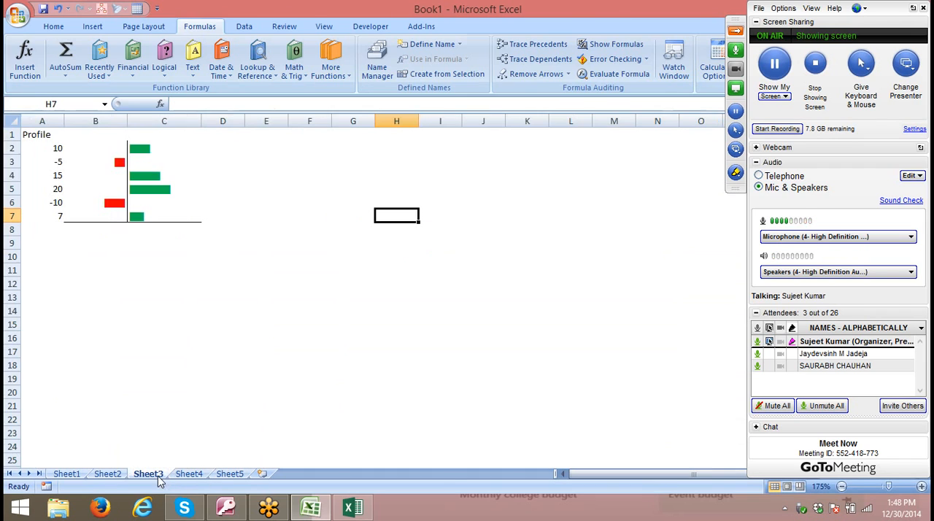
{"action": "left_click", "coordinate": [106, 475]}
{"action": "left_click", "coordinate": [68, 474]}
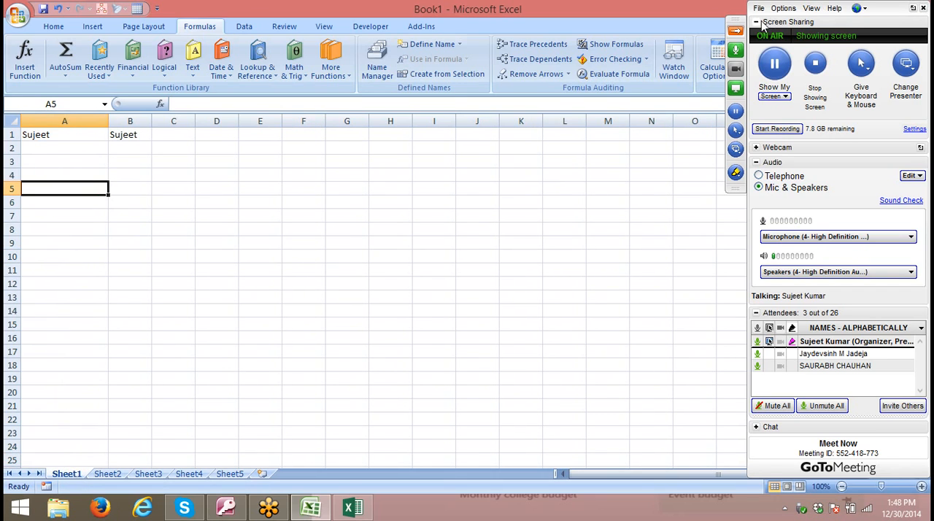
- Close the Book1 and Book2 workbooks without saving their changes
{"action": "left_click", "coordinate": [734, 34]}
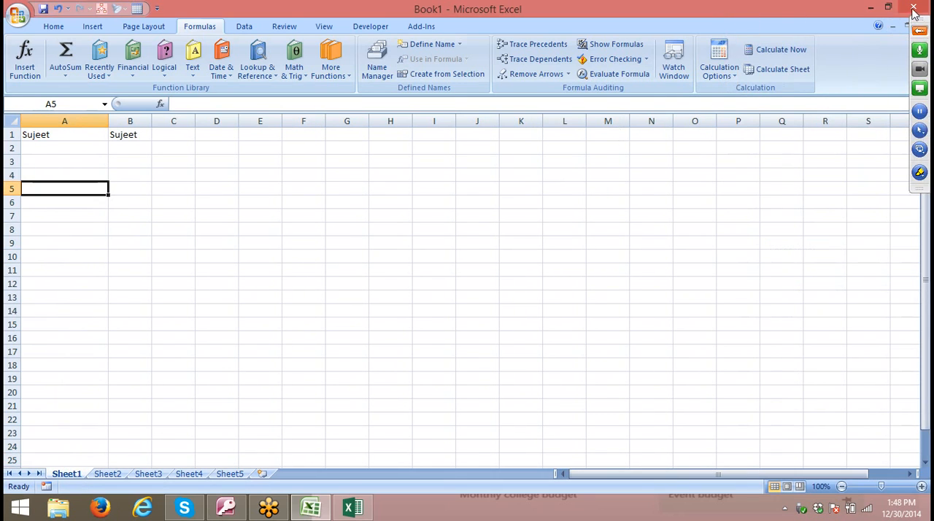
{"action": "left_click", "coordinate": [913, 7]}
{"action": "left_click", "coordinate": [483, 288]}
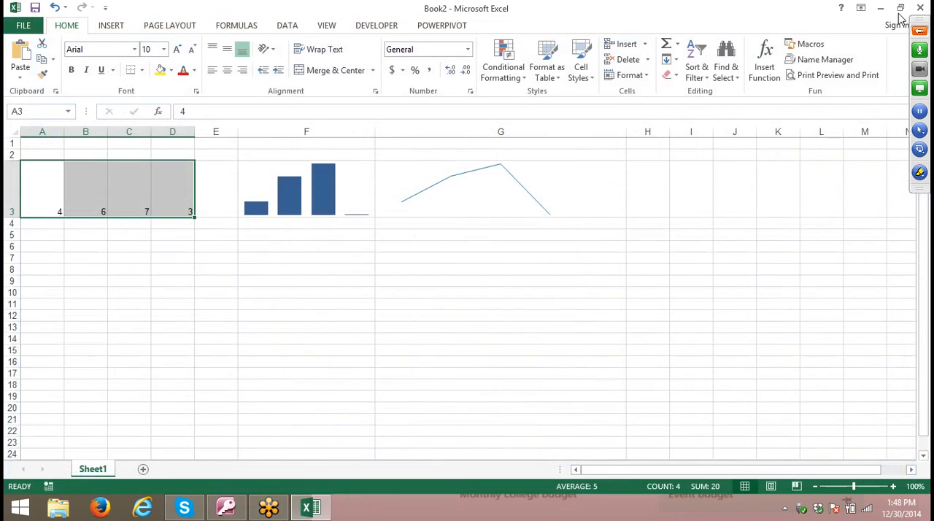
{"action": "key", "text": "alt+F4"}
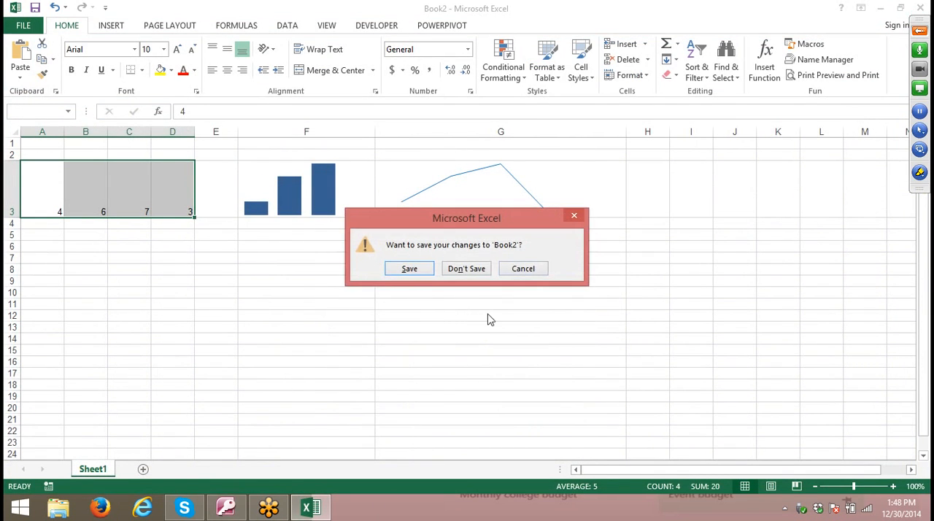
{"action": "left_click", "coordinate": [466, 267]}
- Leave the GoToMeeting session by ending the meeting for everyone
{"action": "left_click", "coordinate": [919, 31]}
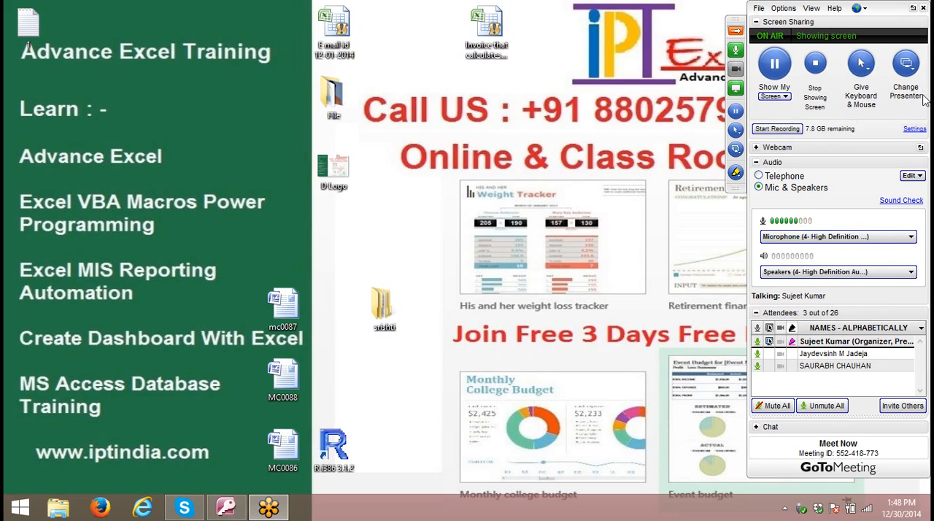
{"action": "left_click", "coordinate": [922, 8]}
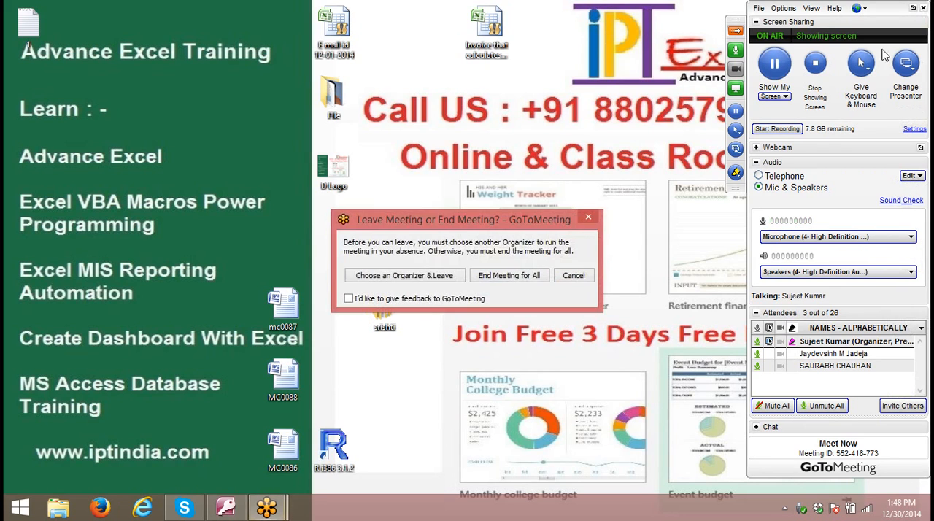
{"action": "left_click", "coordinate": [507, 277]}
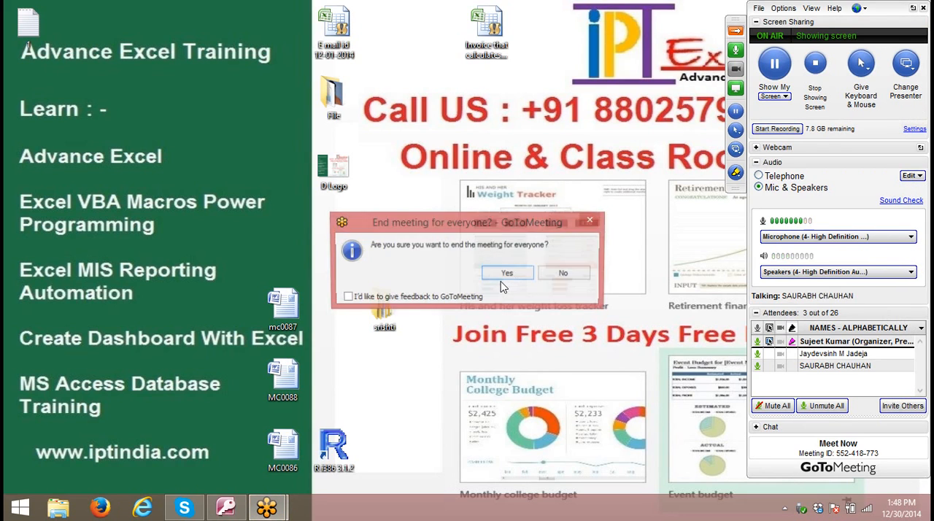
{"action": "left_click", "coordinate": [503, 278]}
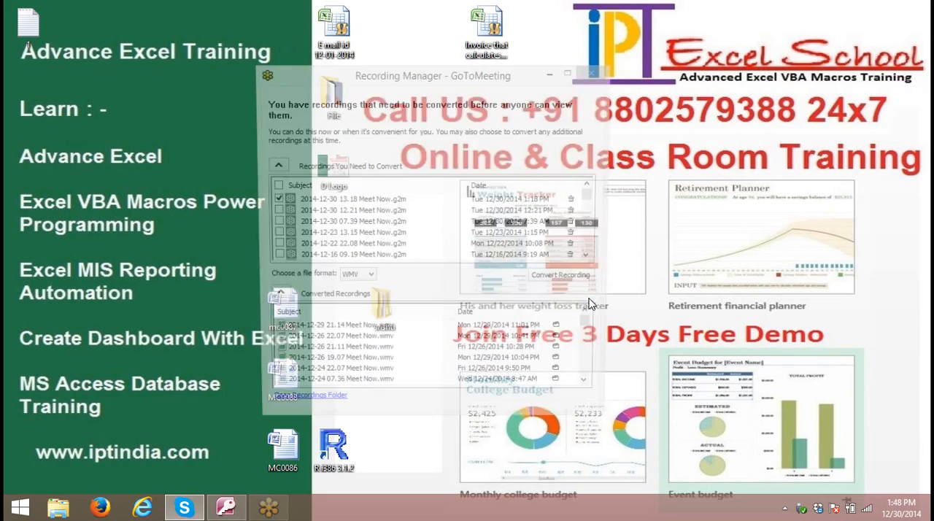